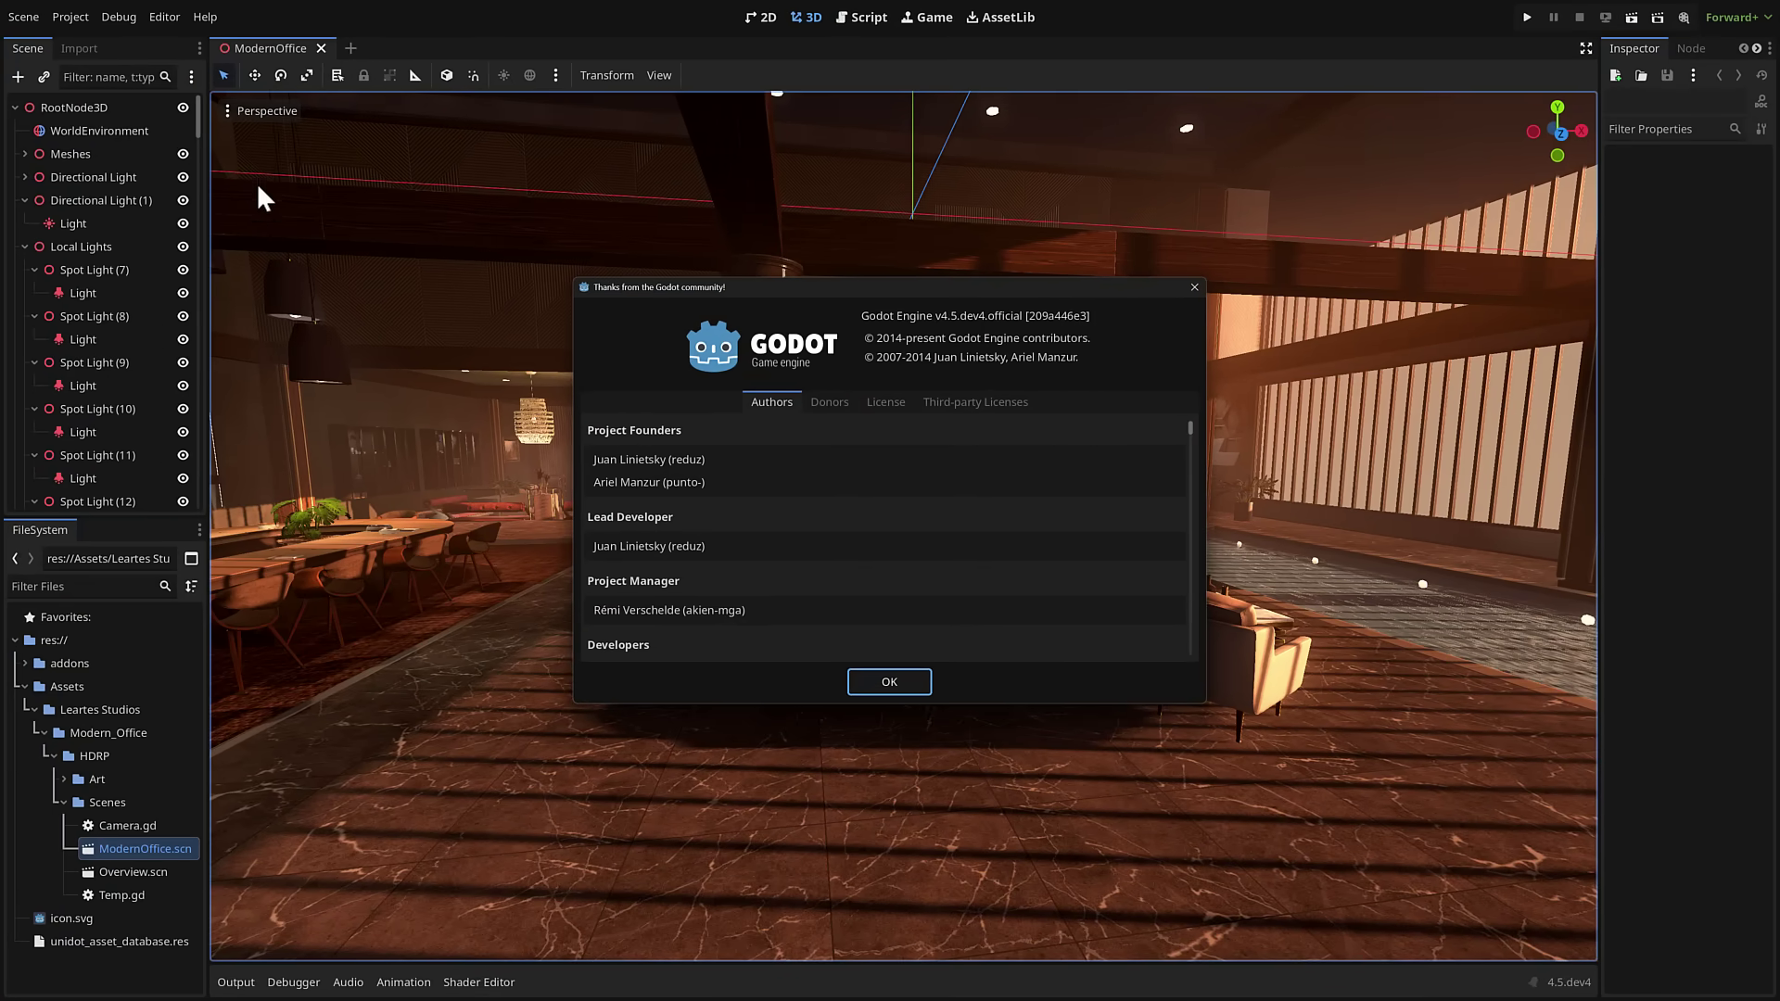
# Dismiss the engine credits window and look around the ModernOffice scene.
pyautogui.click(887, 683)
pyautogui.moveTo(807, 561); pyautogui.dragTo(673, 547, button='right')
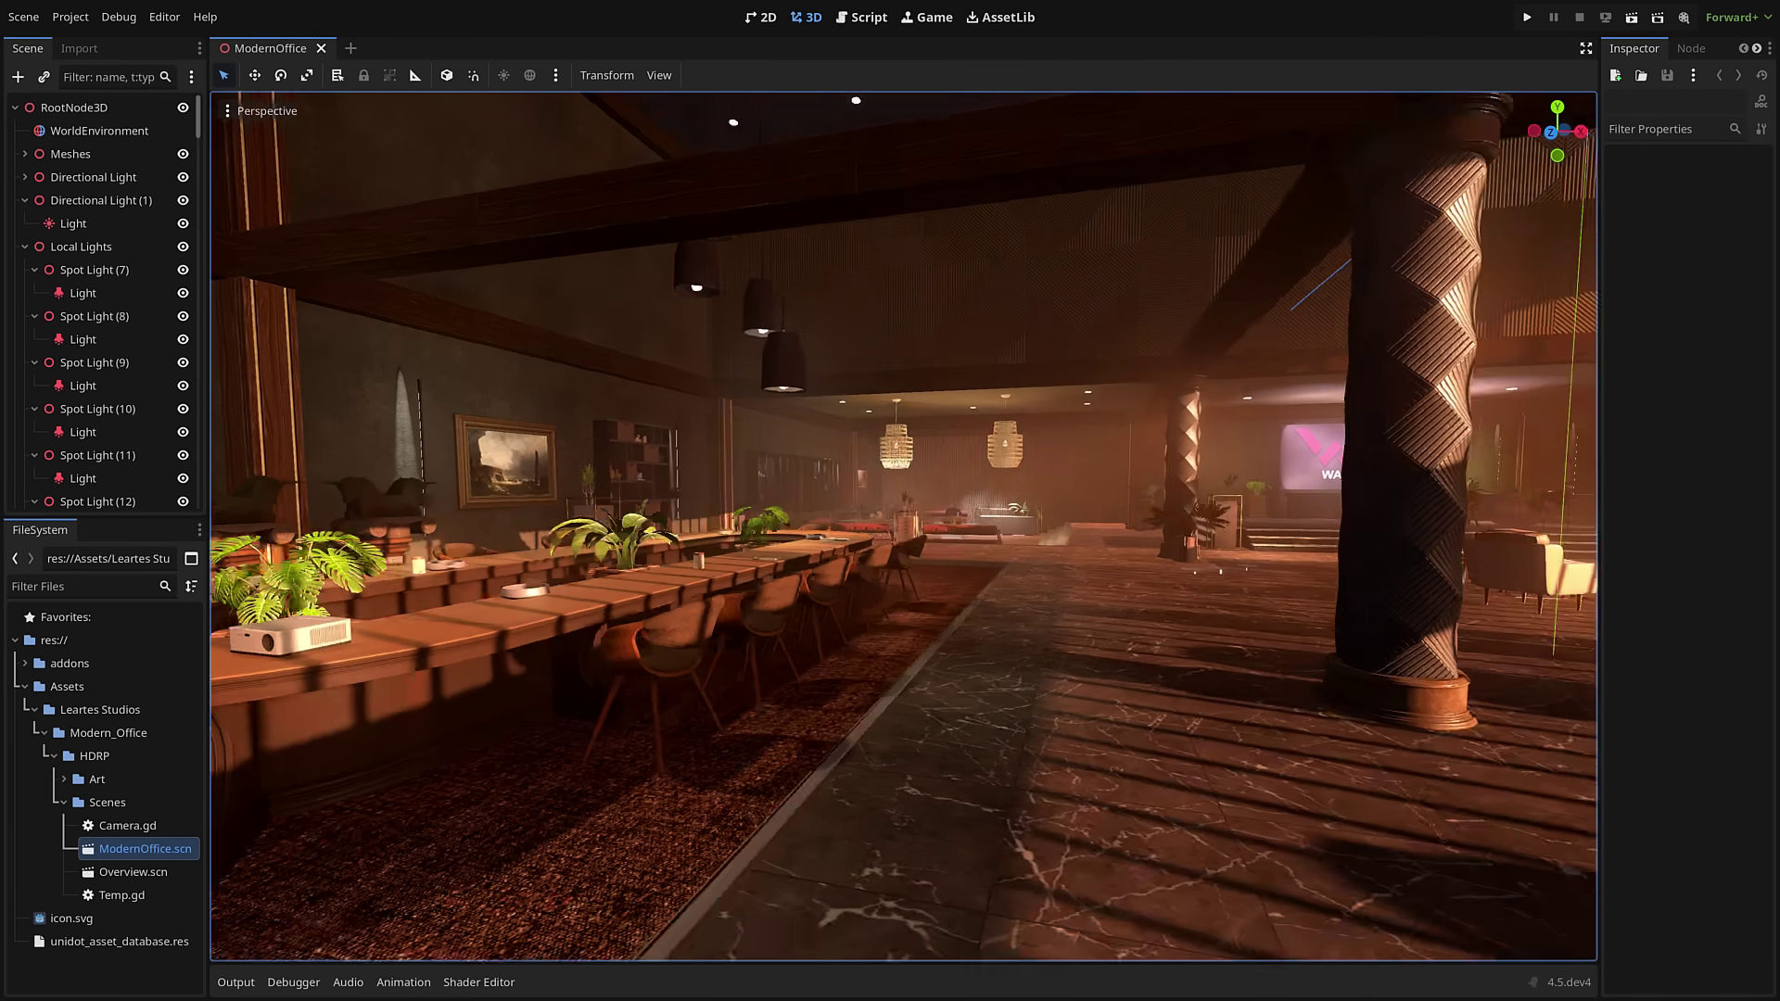
pyautogui.moveTo(673, 547); pyautogui.dragTo(803, 552, button='right')
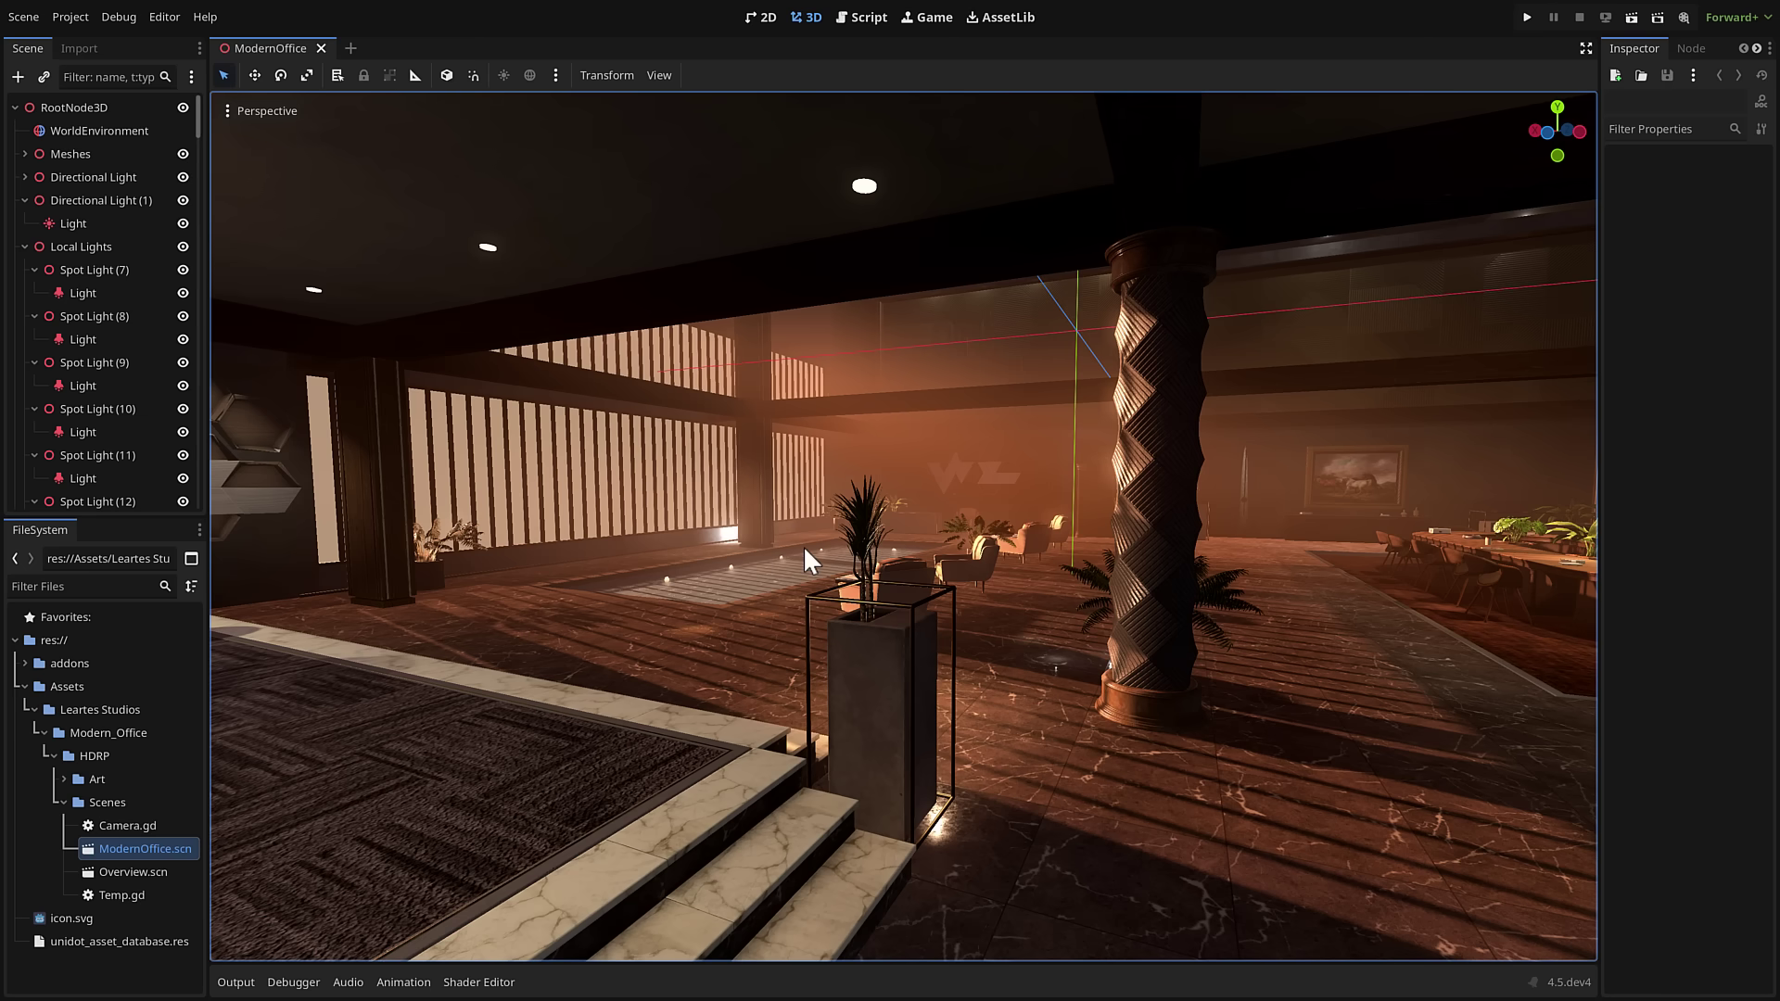
pyautogui.moveTo(948, 547); pyautogui.dragTo(1205, 547, button='right')
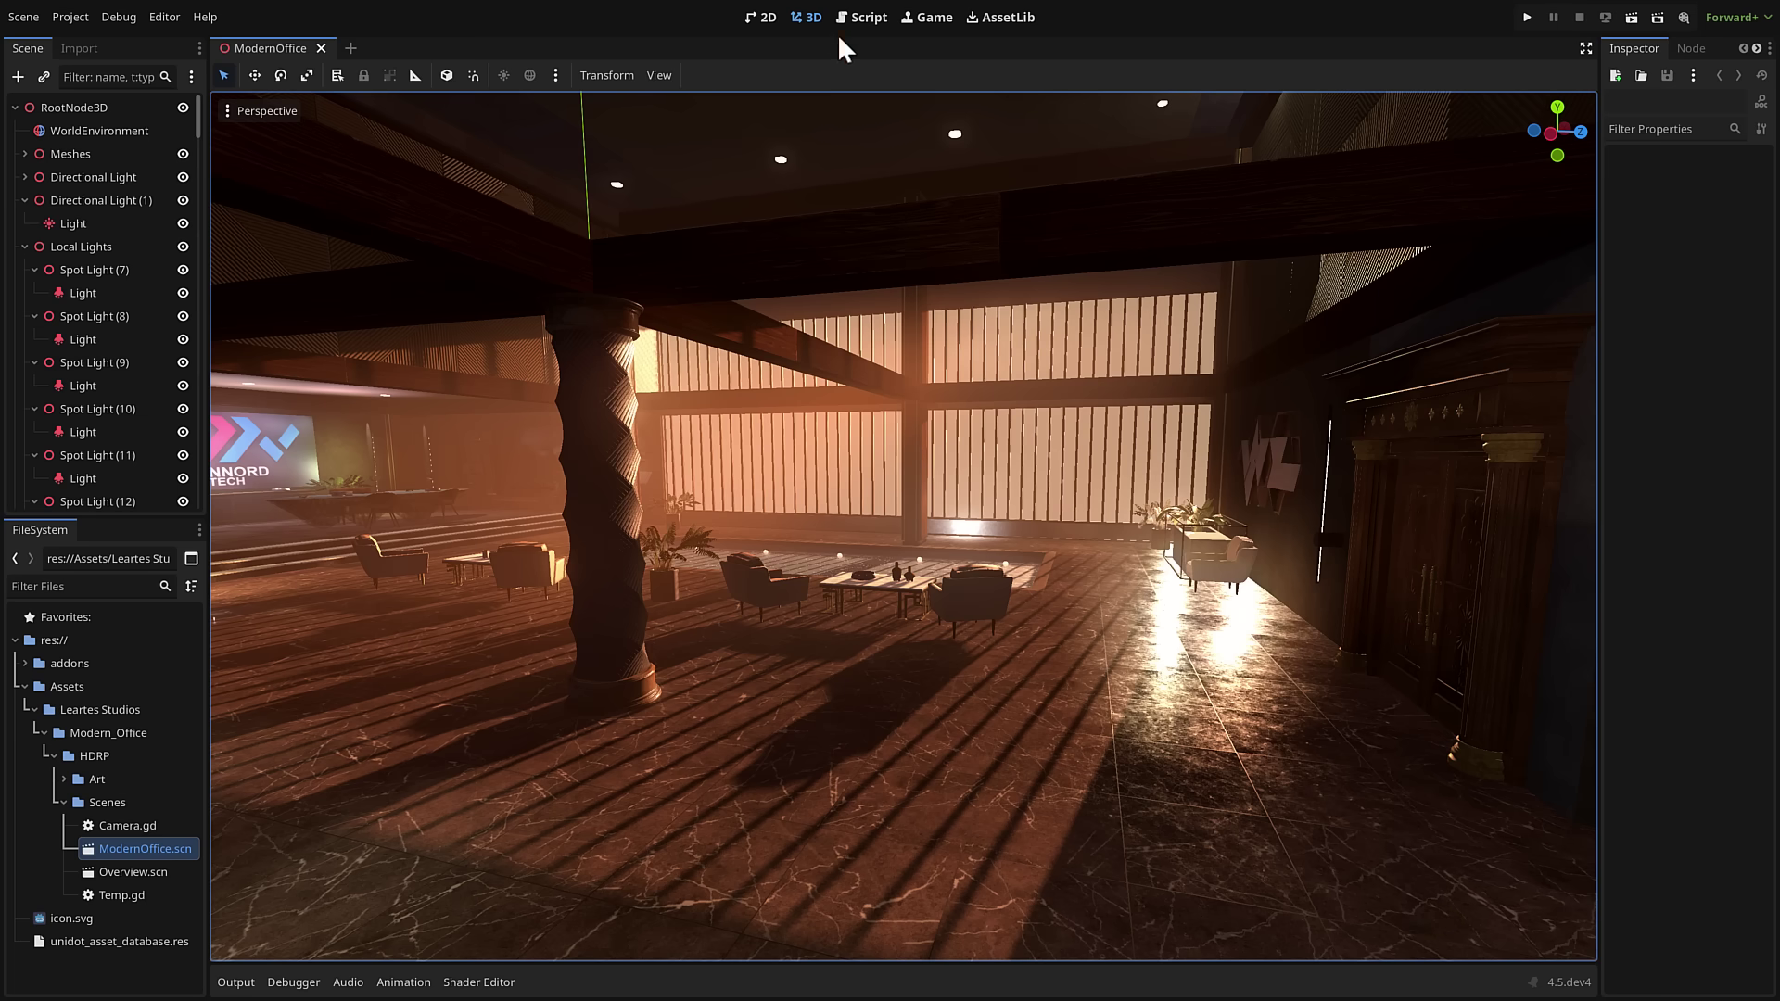
# Run the project and inspect an object in the running game using 3D selection mode.
pyautogui.click(922, 20)
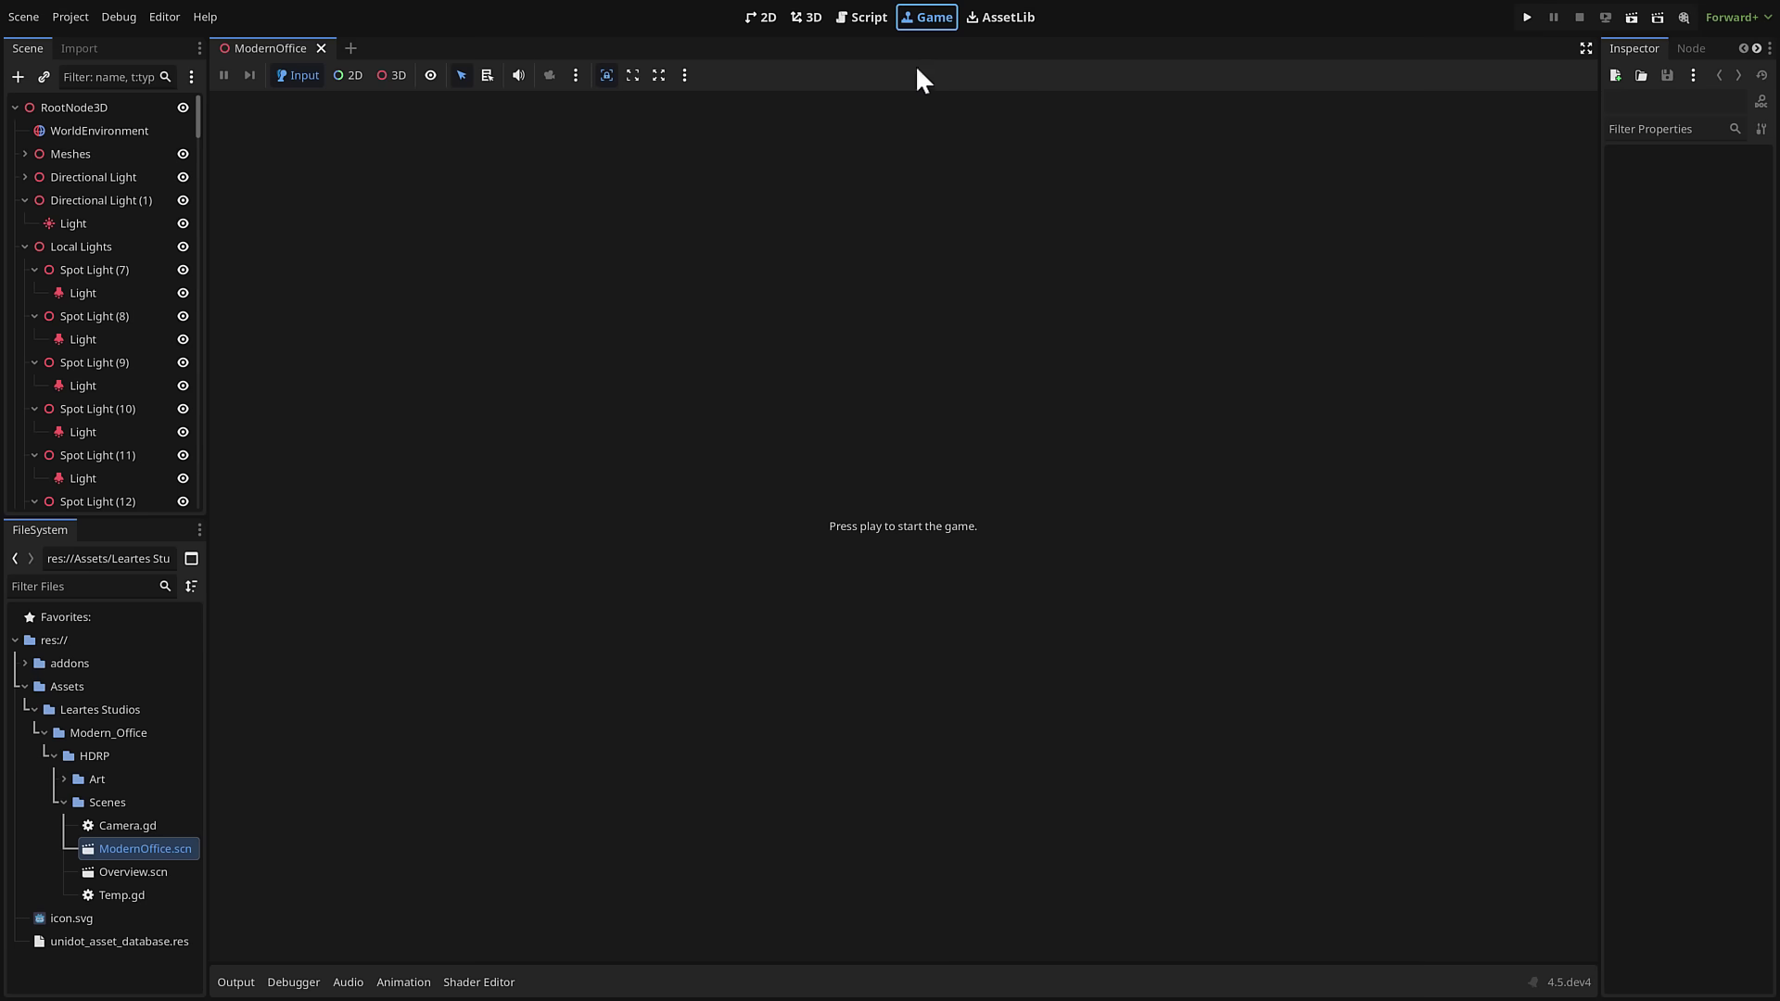
pyautogui.click(1528, 18)
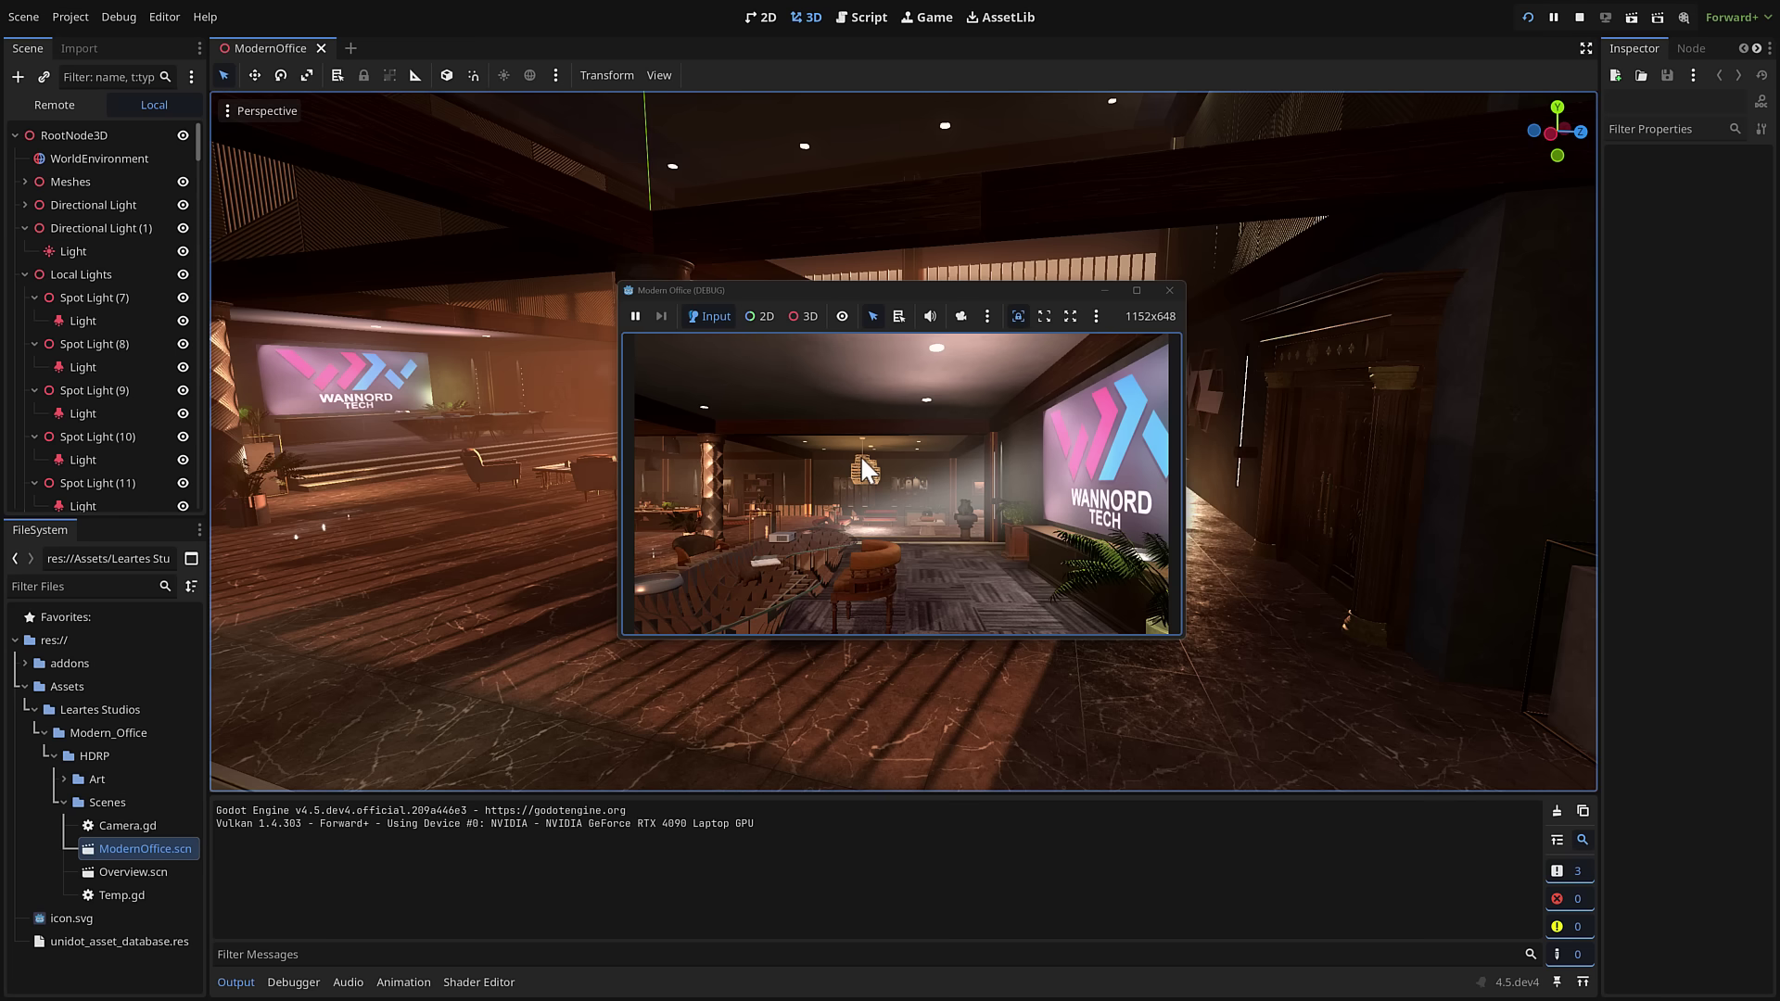
pyautogui.click(757, 316)
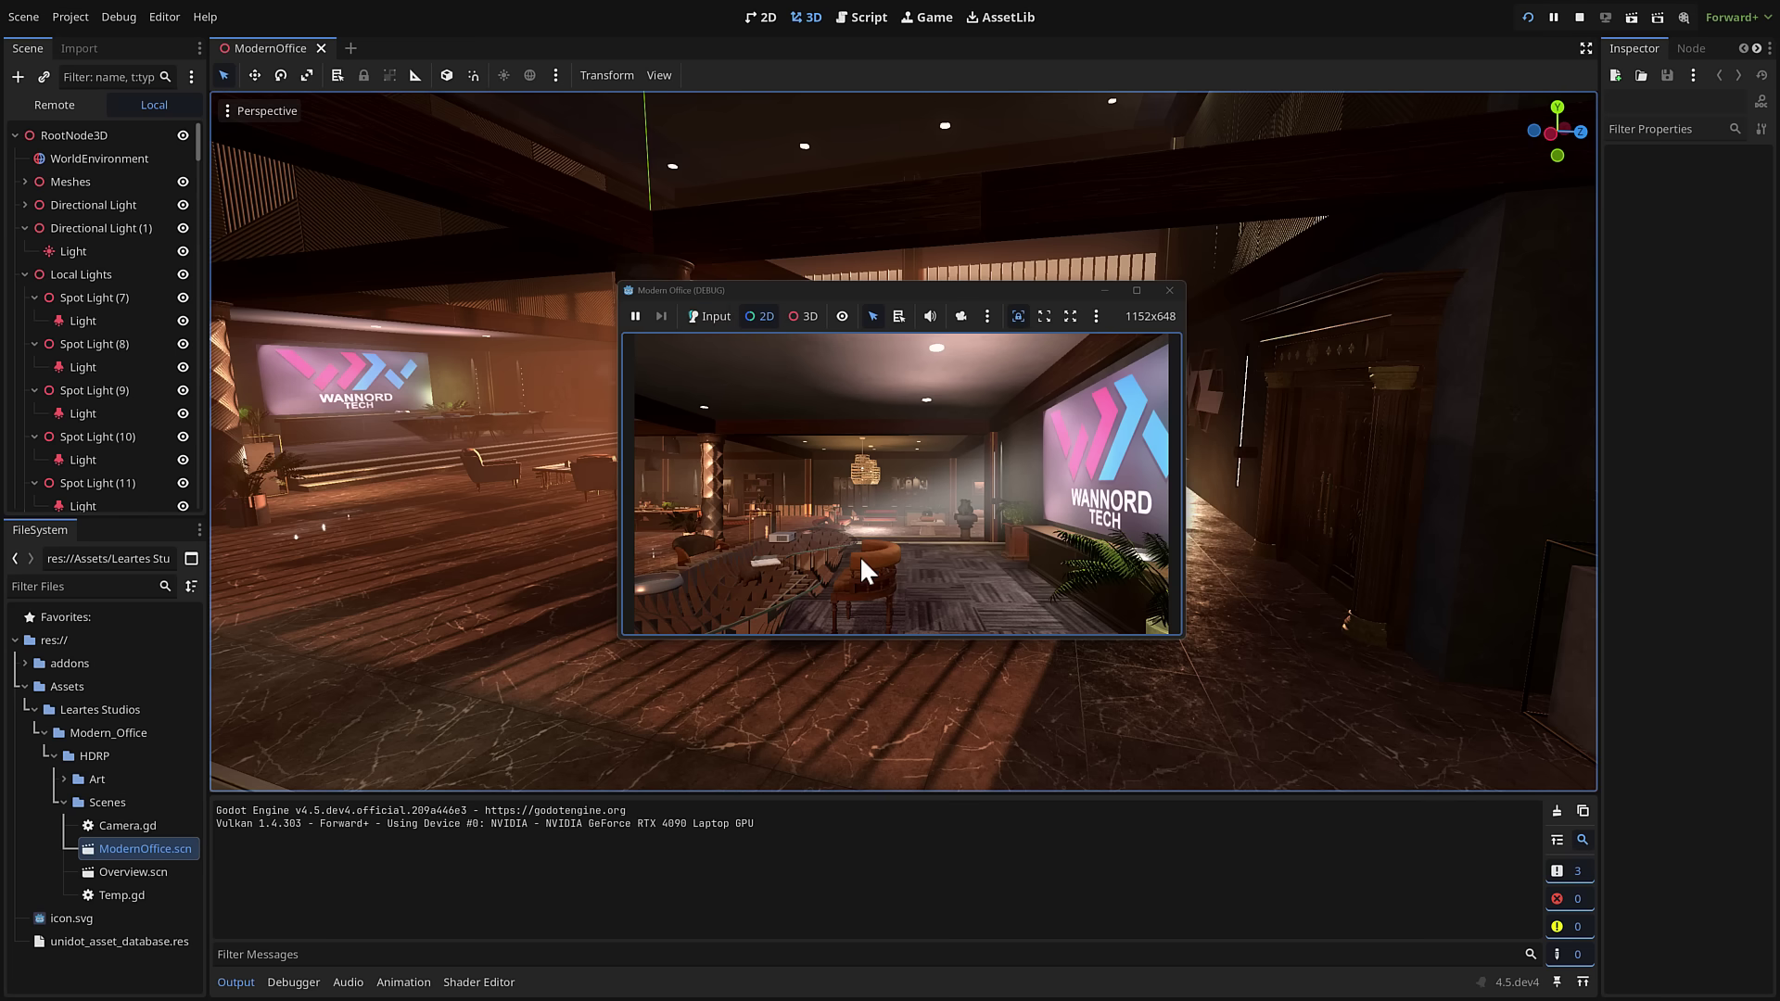
pyautogui.click(804, 316)
pyautogui.click(831, 561)
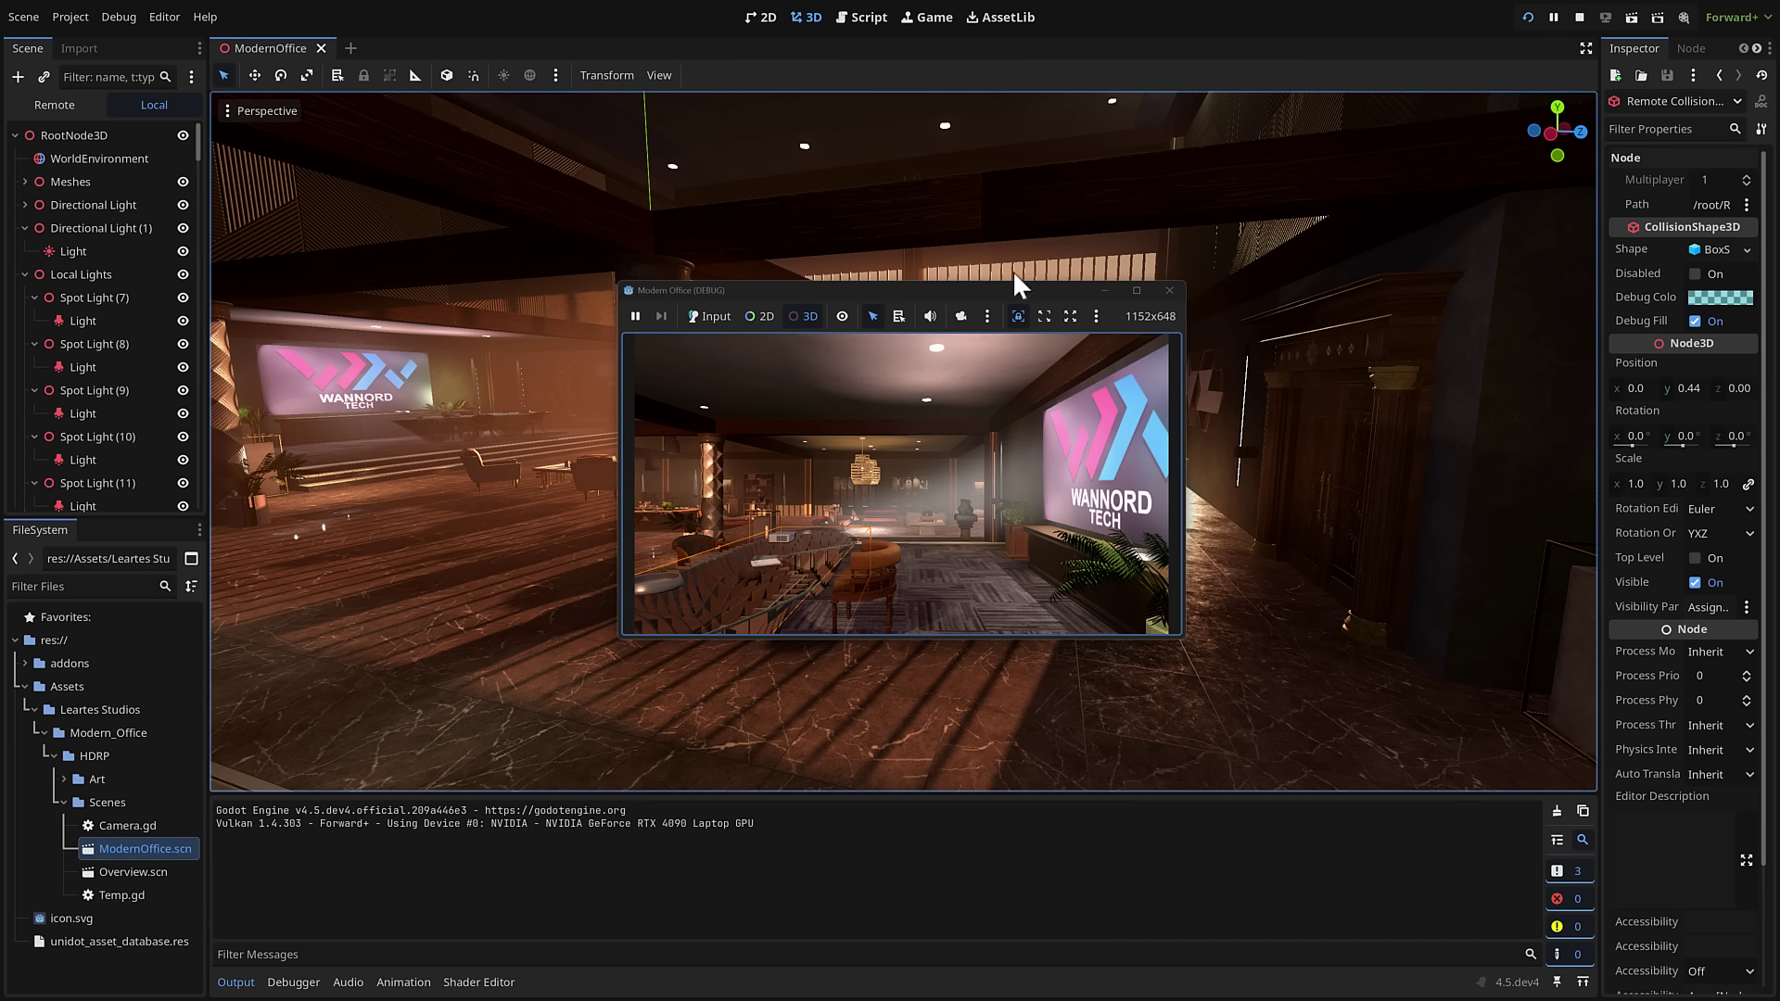
pyautogui.click(1170, 291)
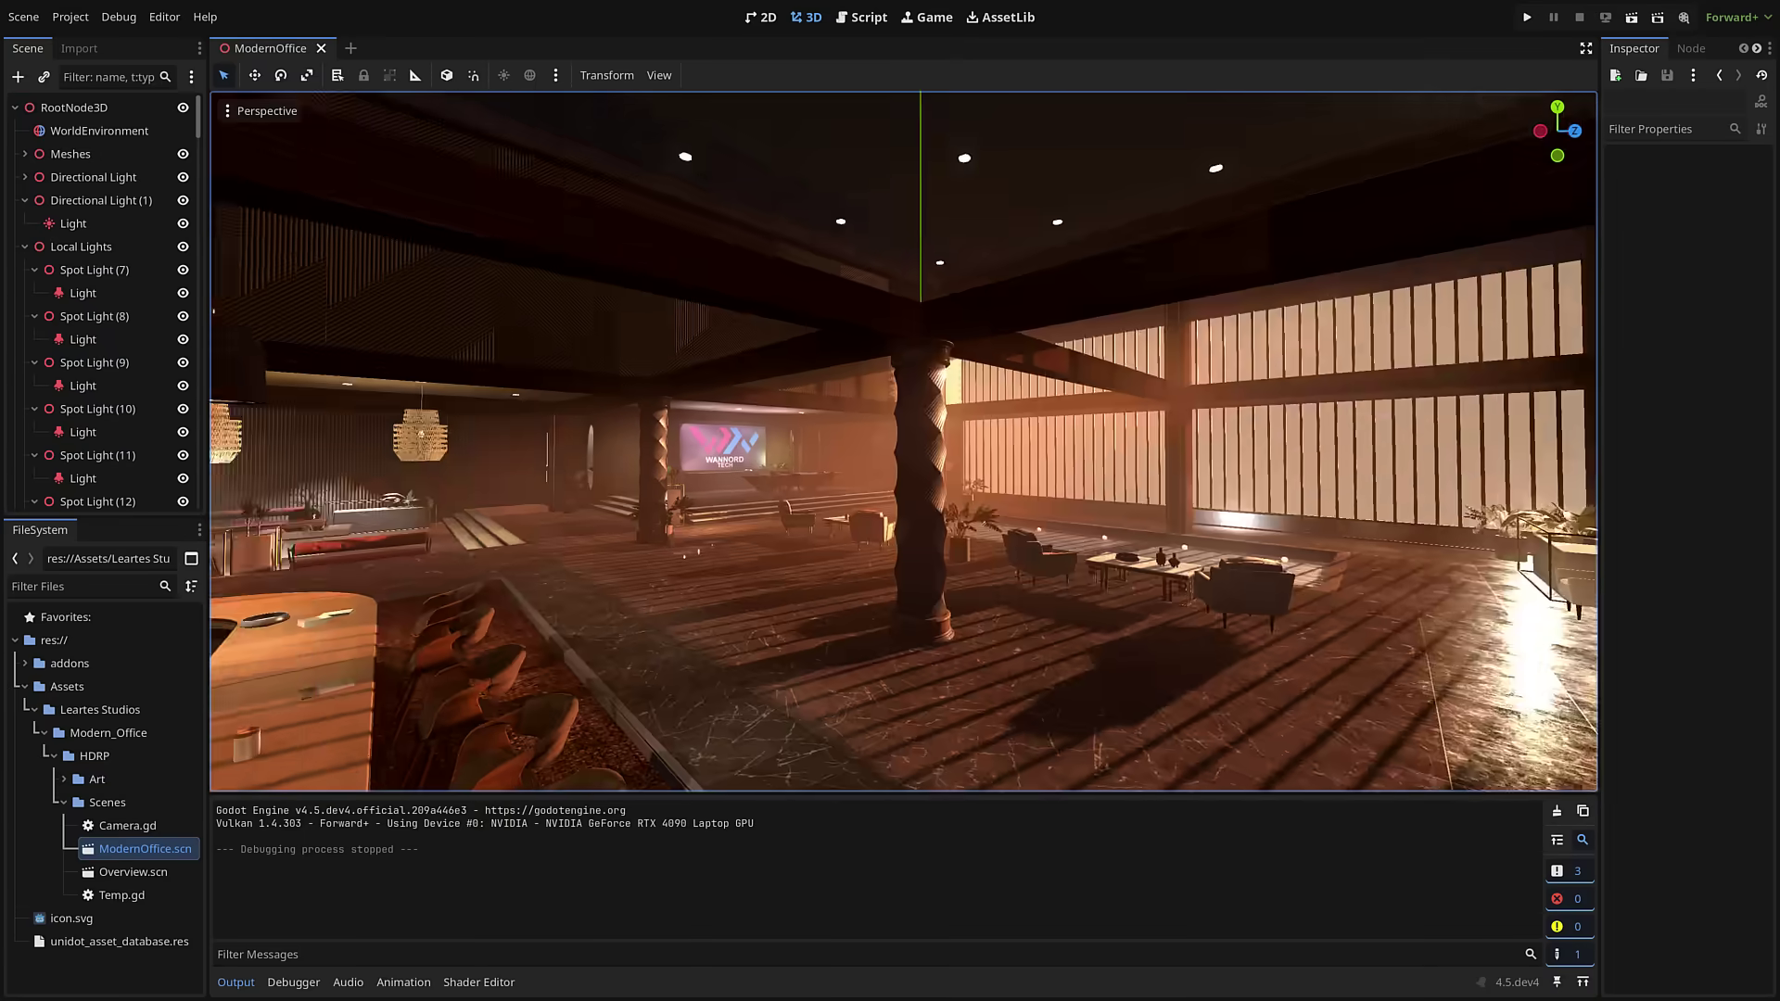
# Enable Specular Occlusion in the project's Rendering Reflections settings and restart the editor without saving the modified resources.
pyautogui.moveTo(999, 534); pyautogui.dragTo(890, 528, button='right')
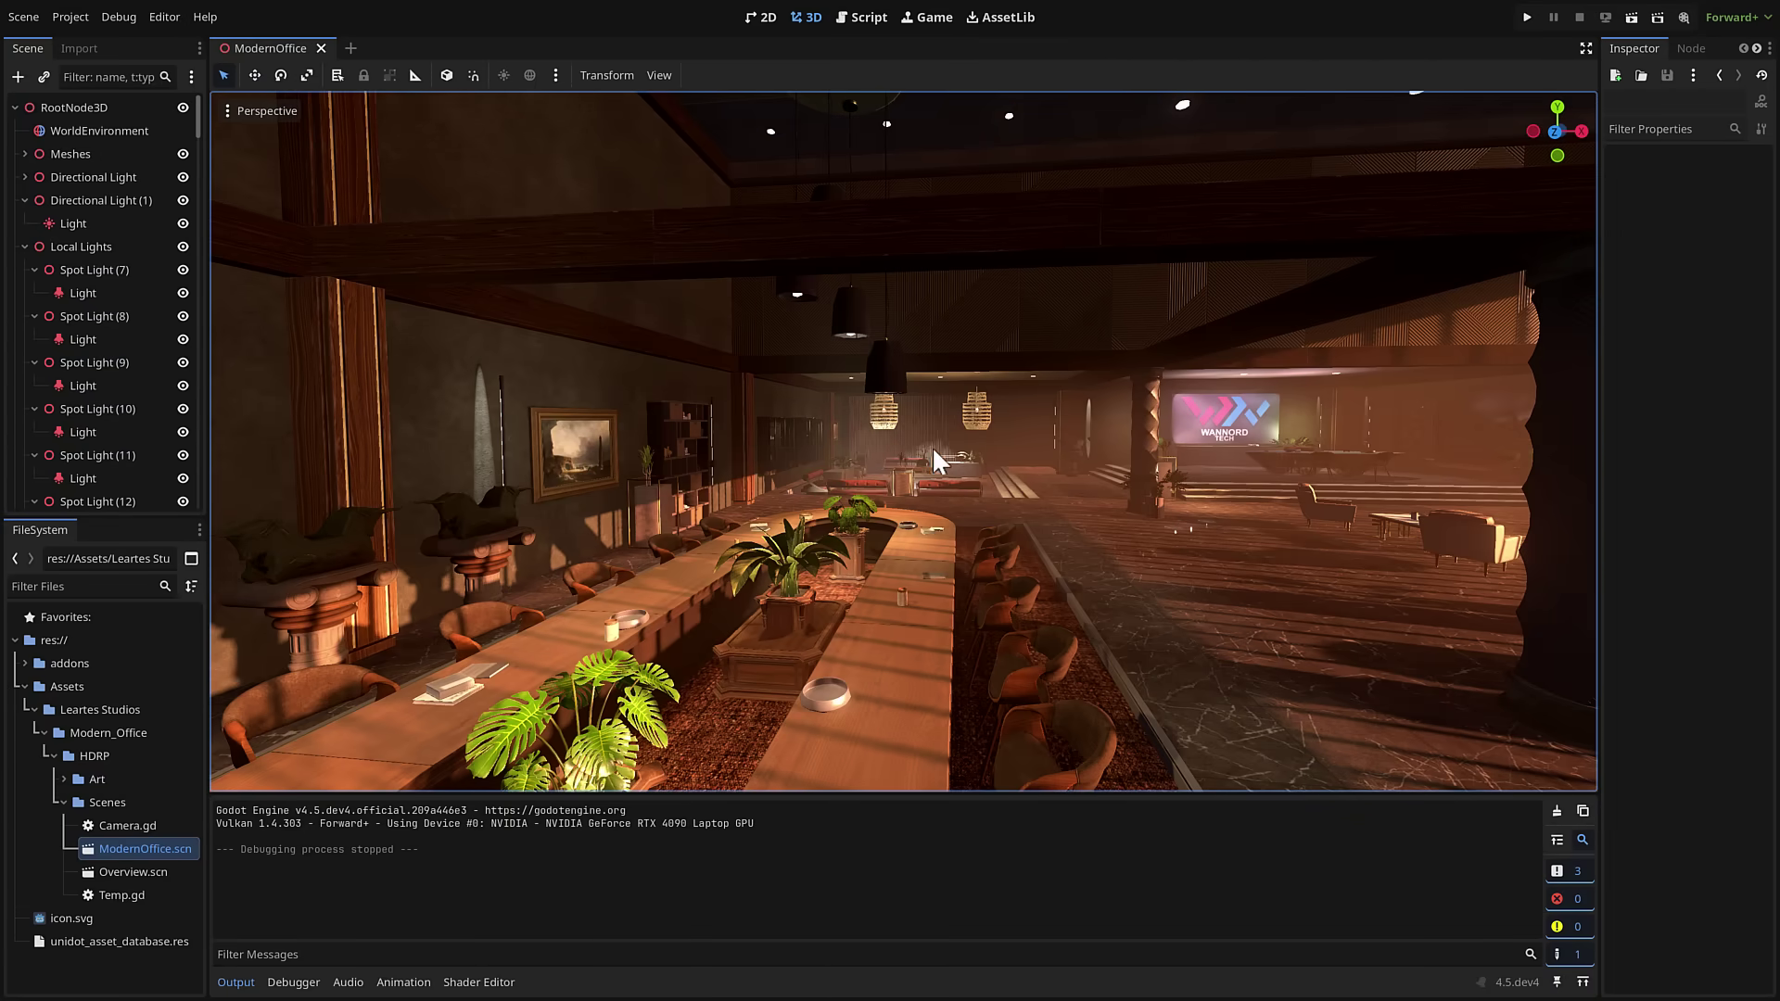
pyautogui.moveTo(938, 457); pyautogui.dragTo(1232, 461, button='right')
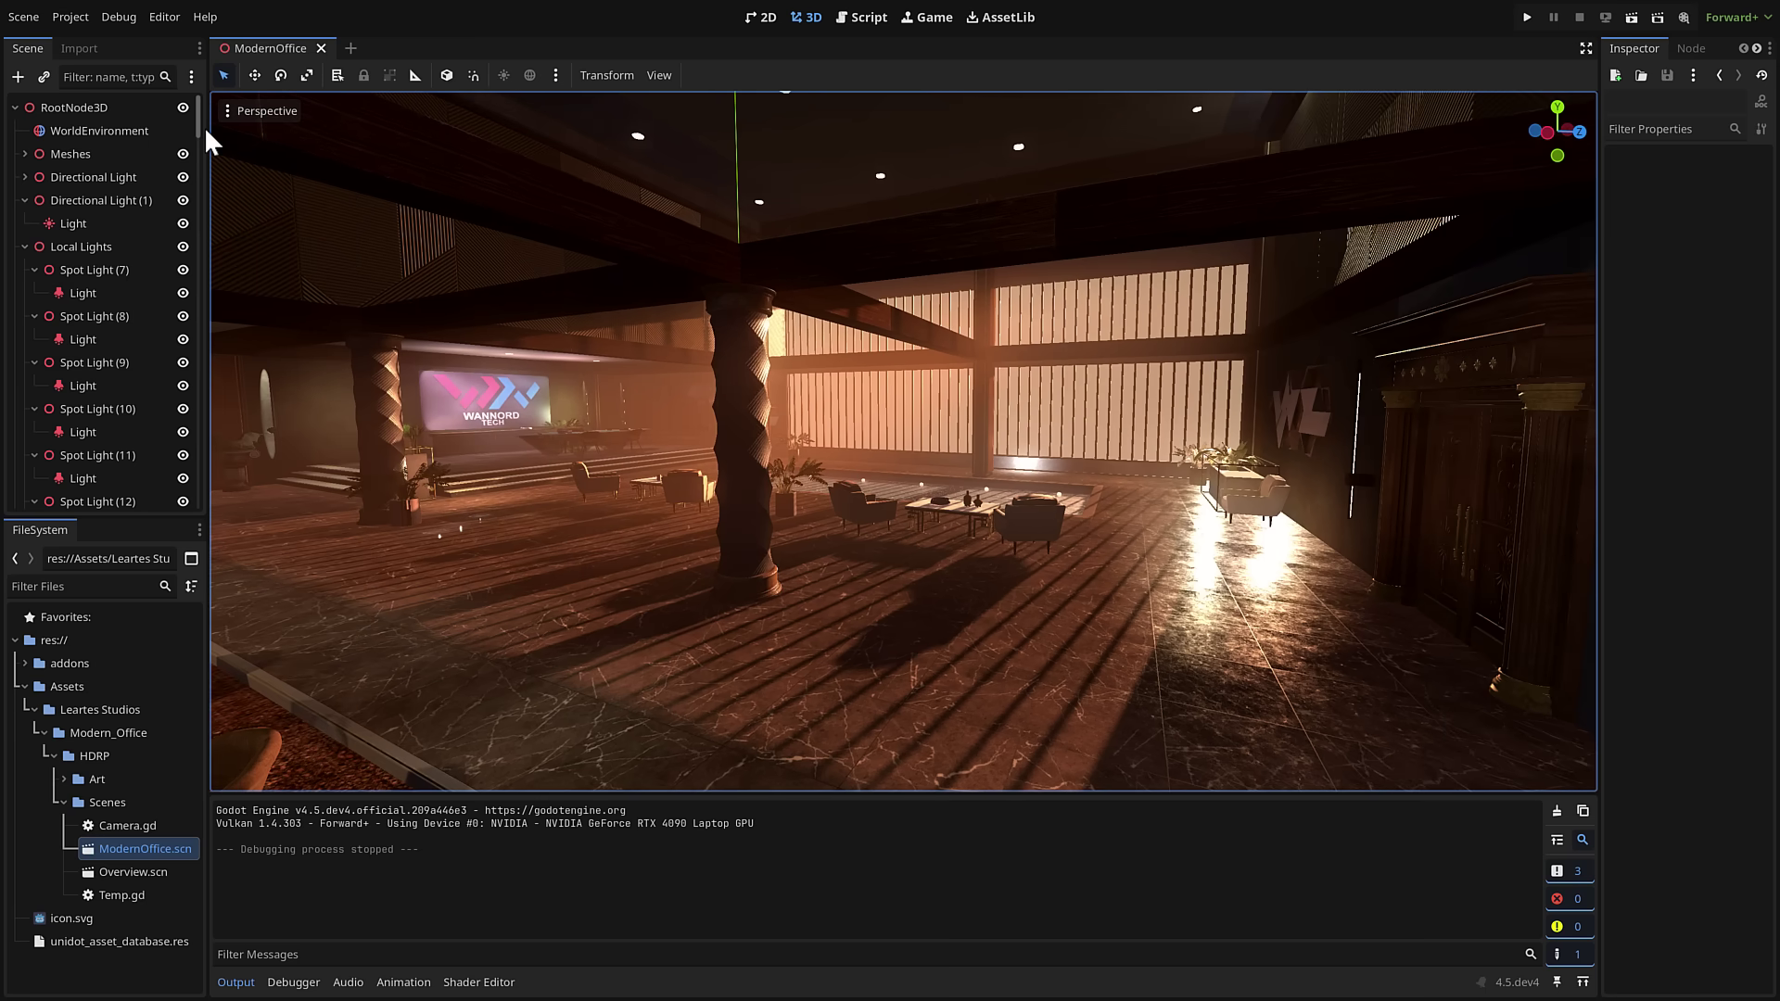
pyautogui.click(83, 16)
pyautogui.moveTo(118, 16)
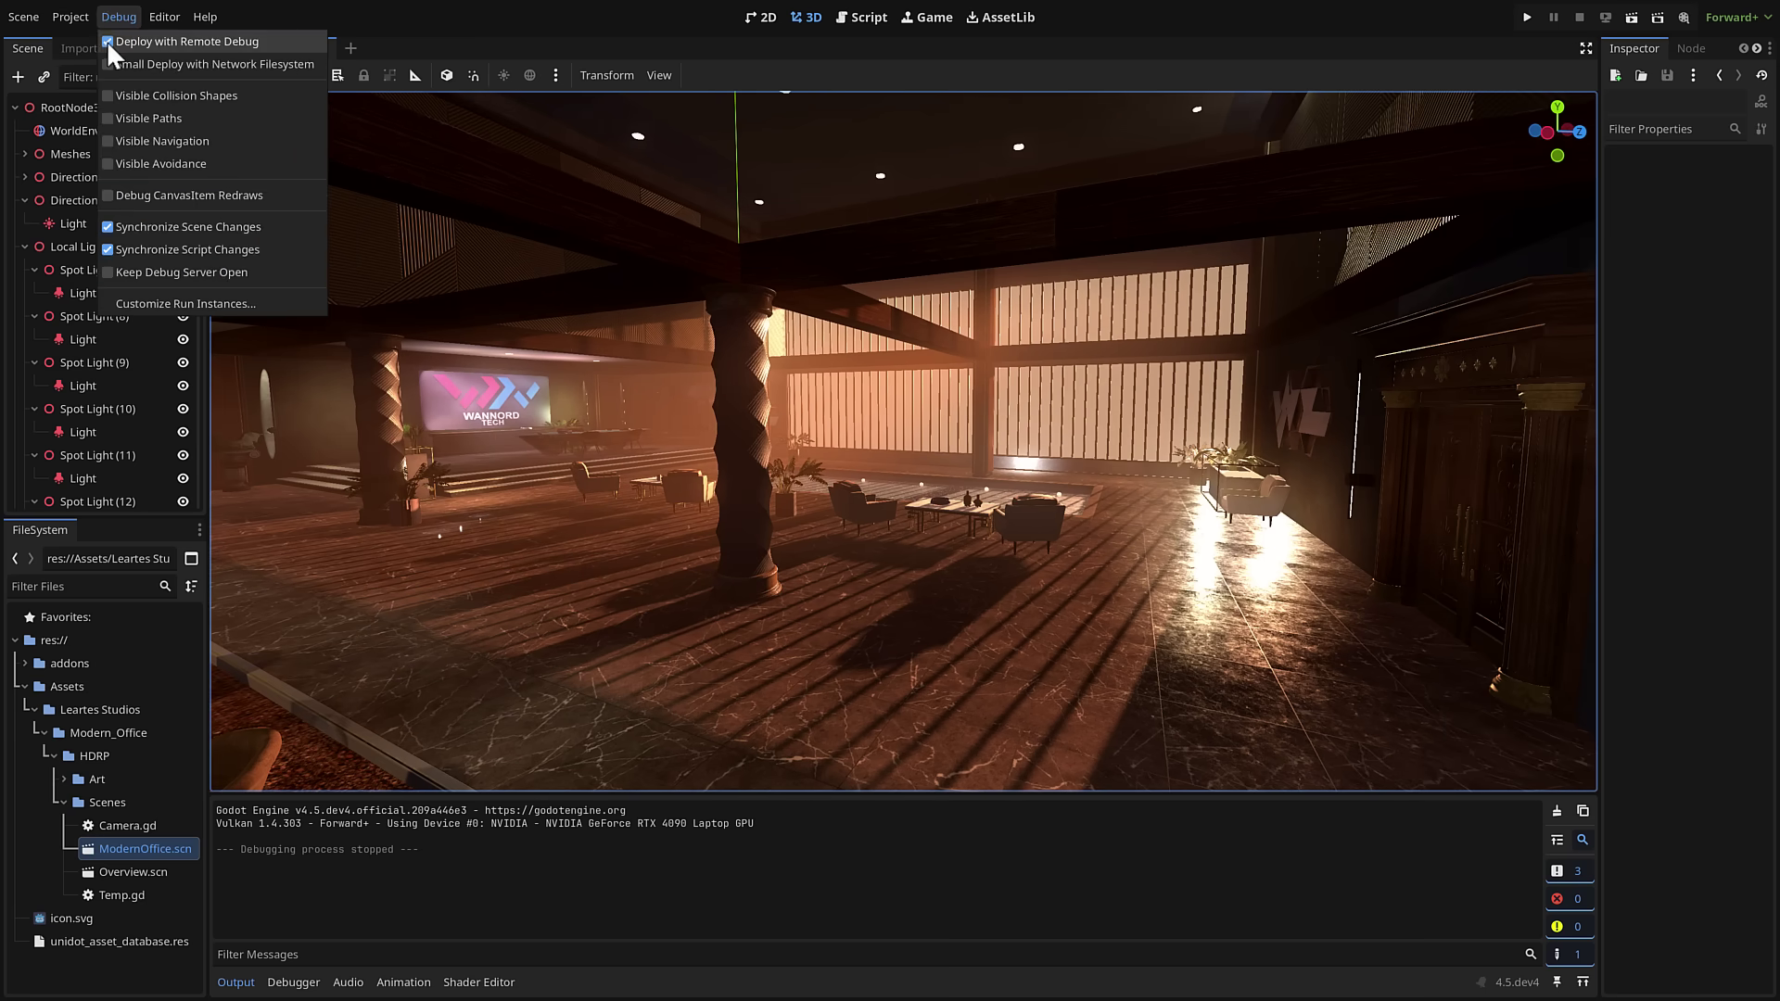
pyautogui.press('Escape')
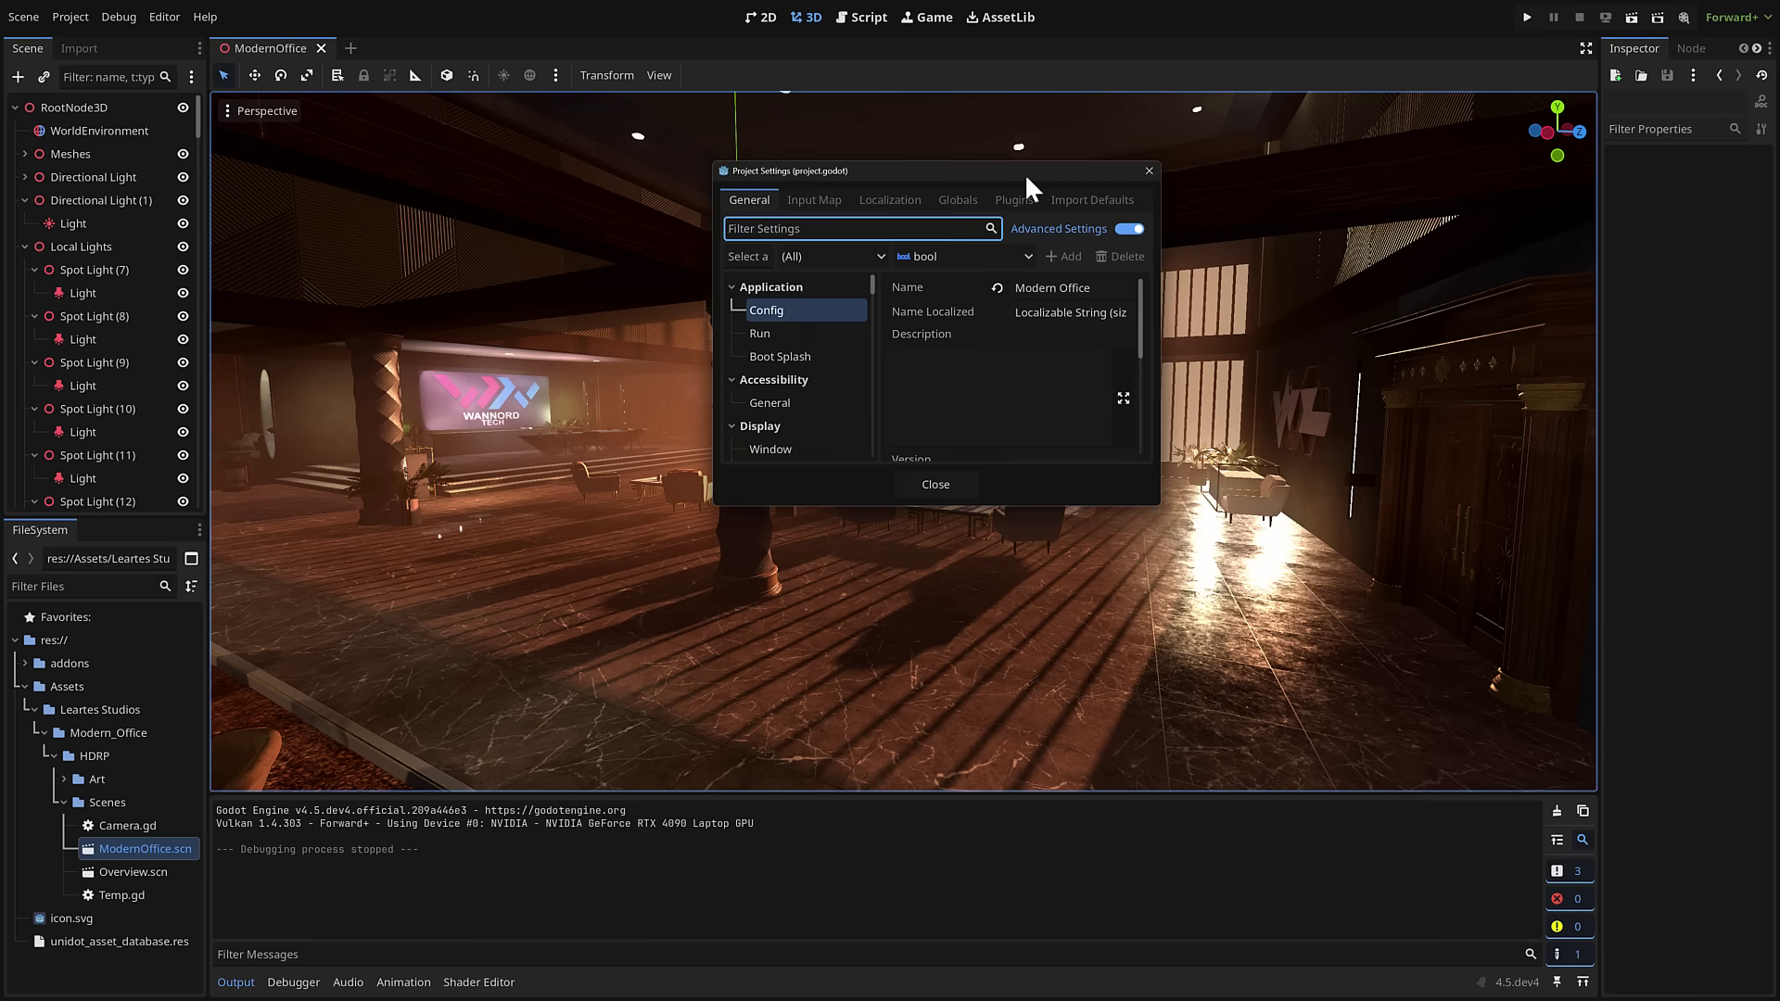
pyautogui.moveTo(1056, 502); pyautogui.dragTo(1081, 862)
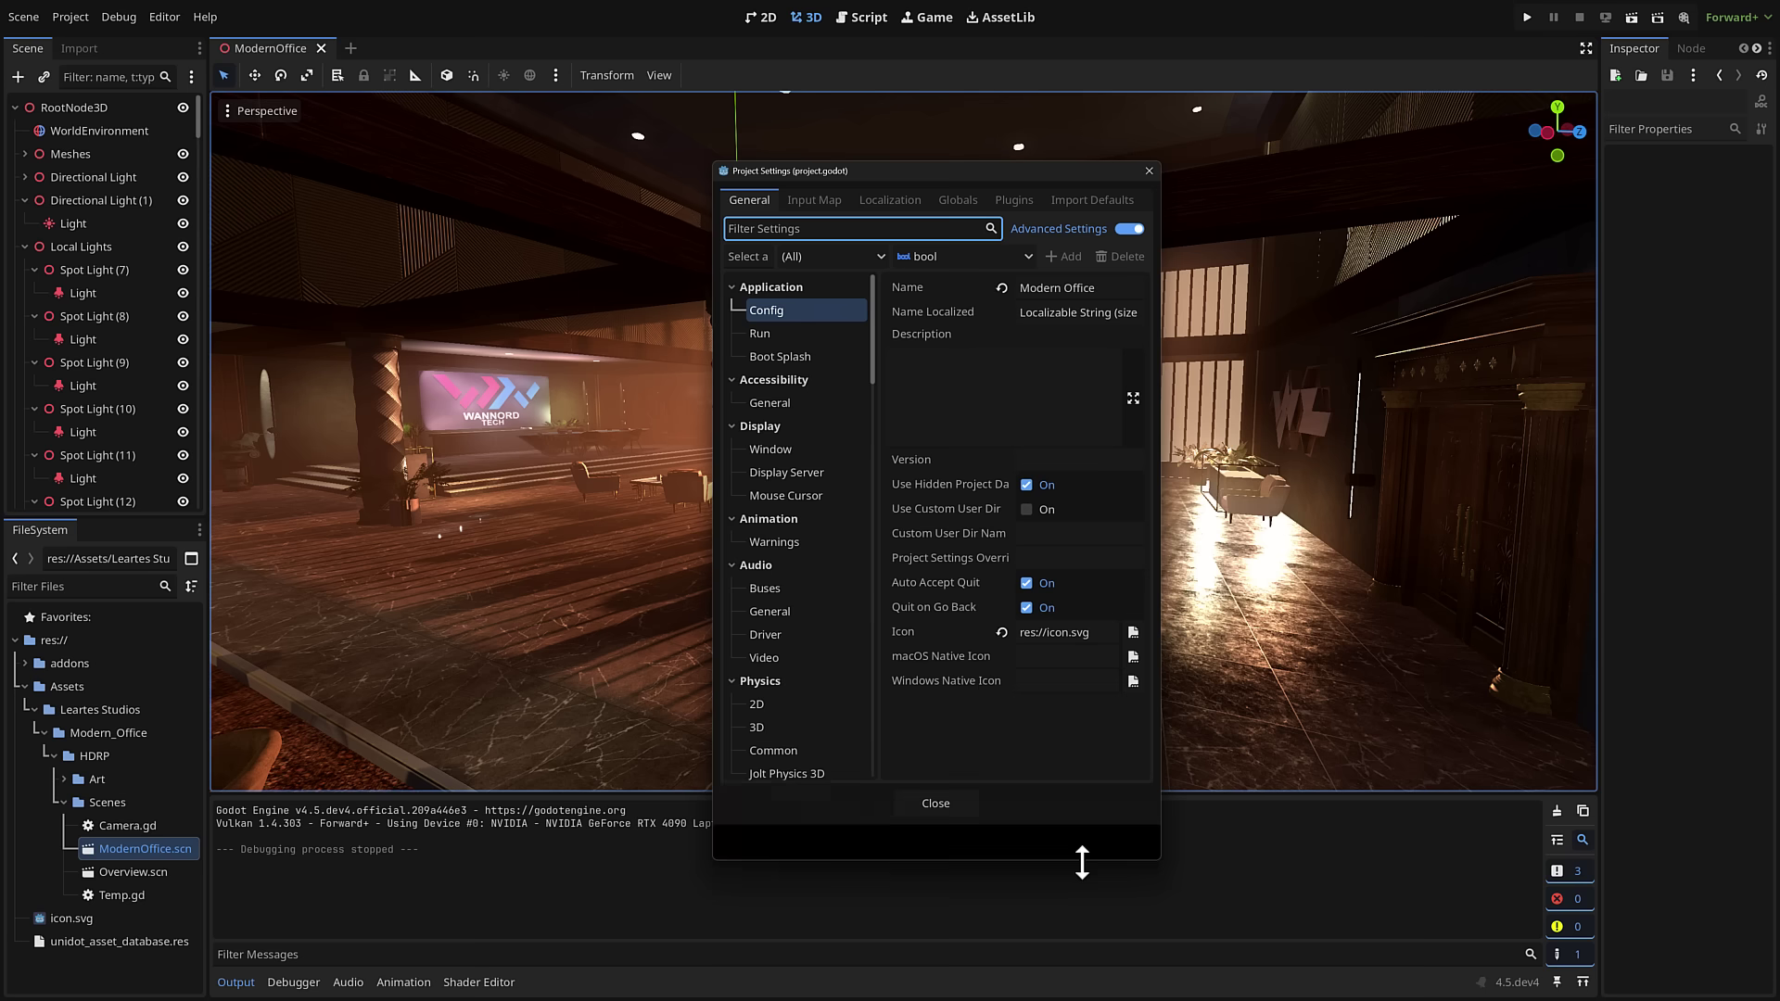
pyautogui.scroll(-5, 803, 586)
pyautogui.scroll(-5, 799, 584)
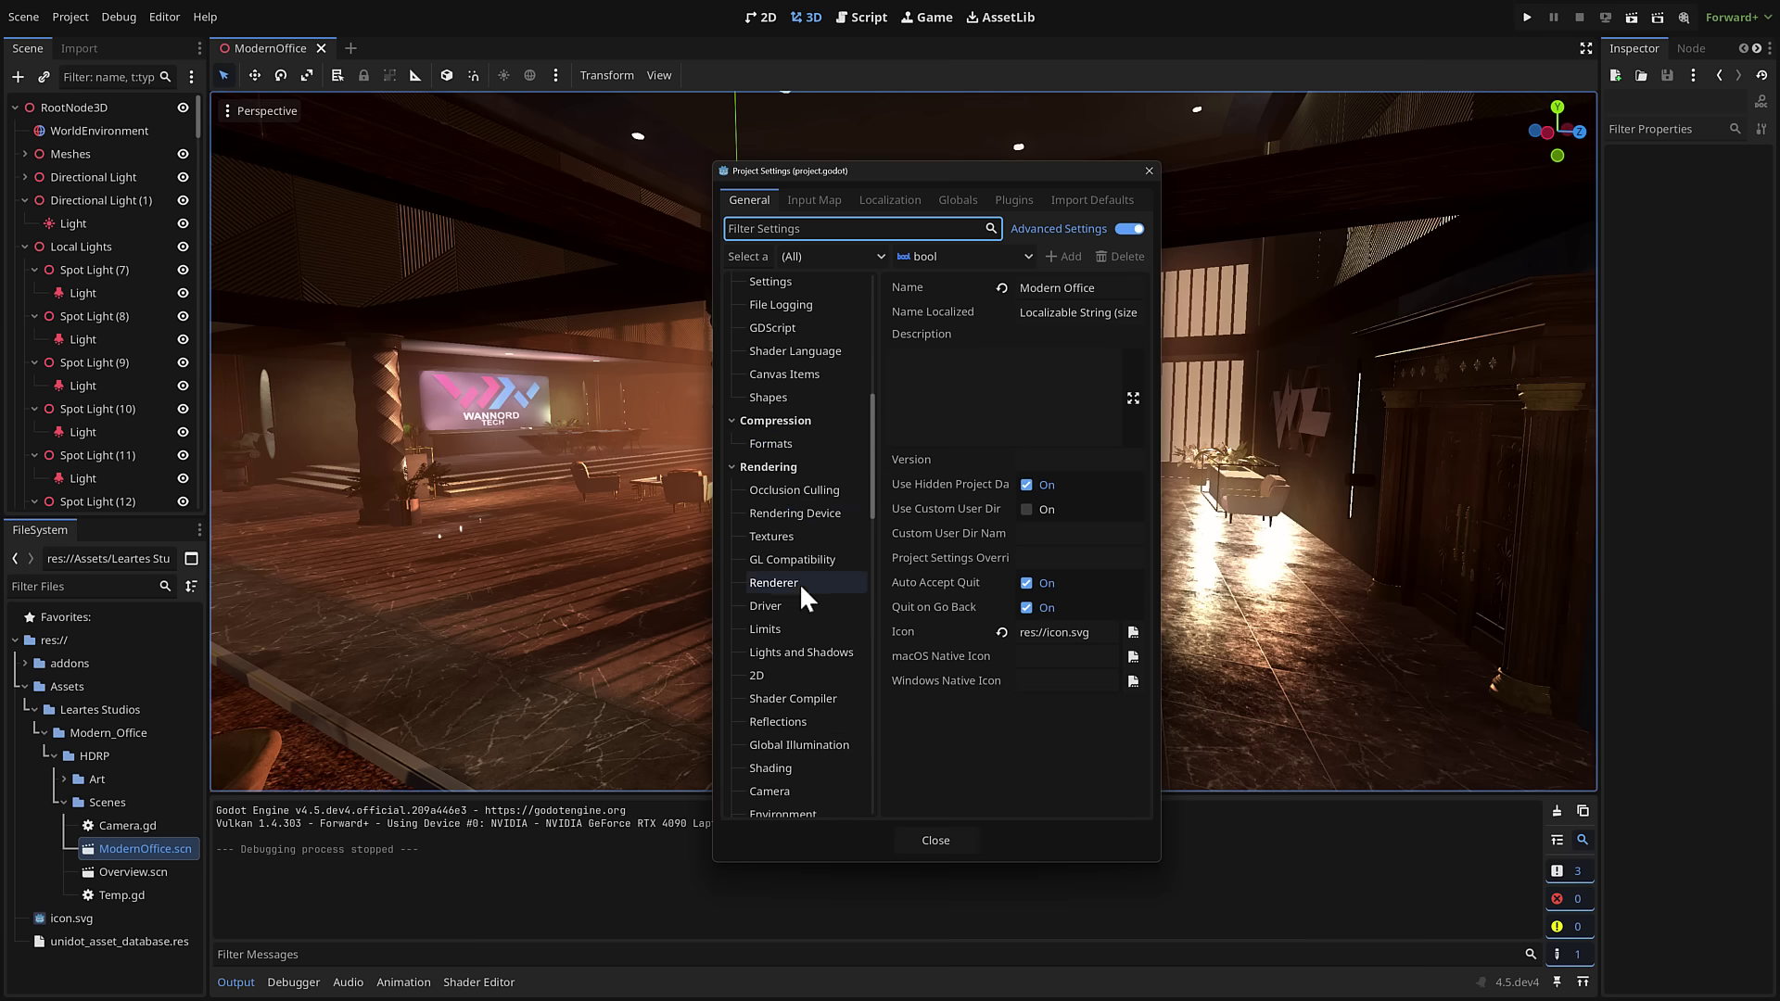
pyautogui.click(777, 656)
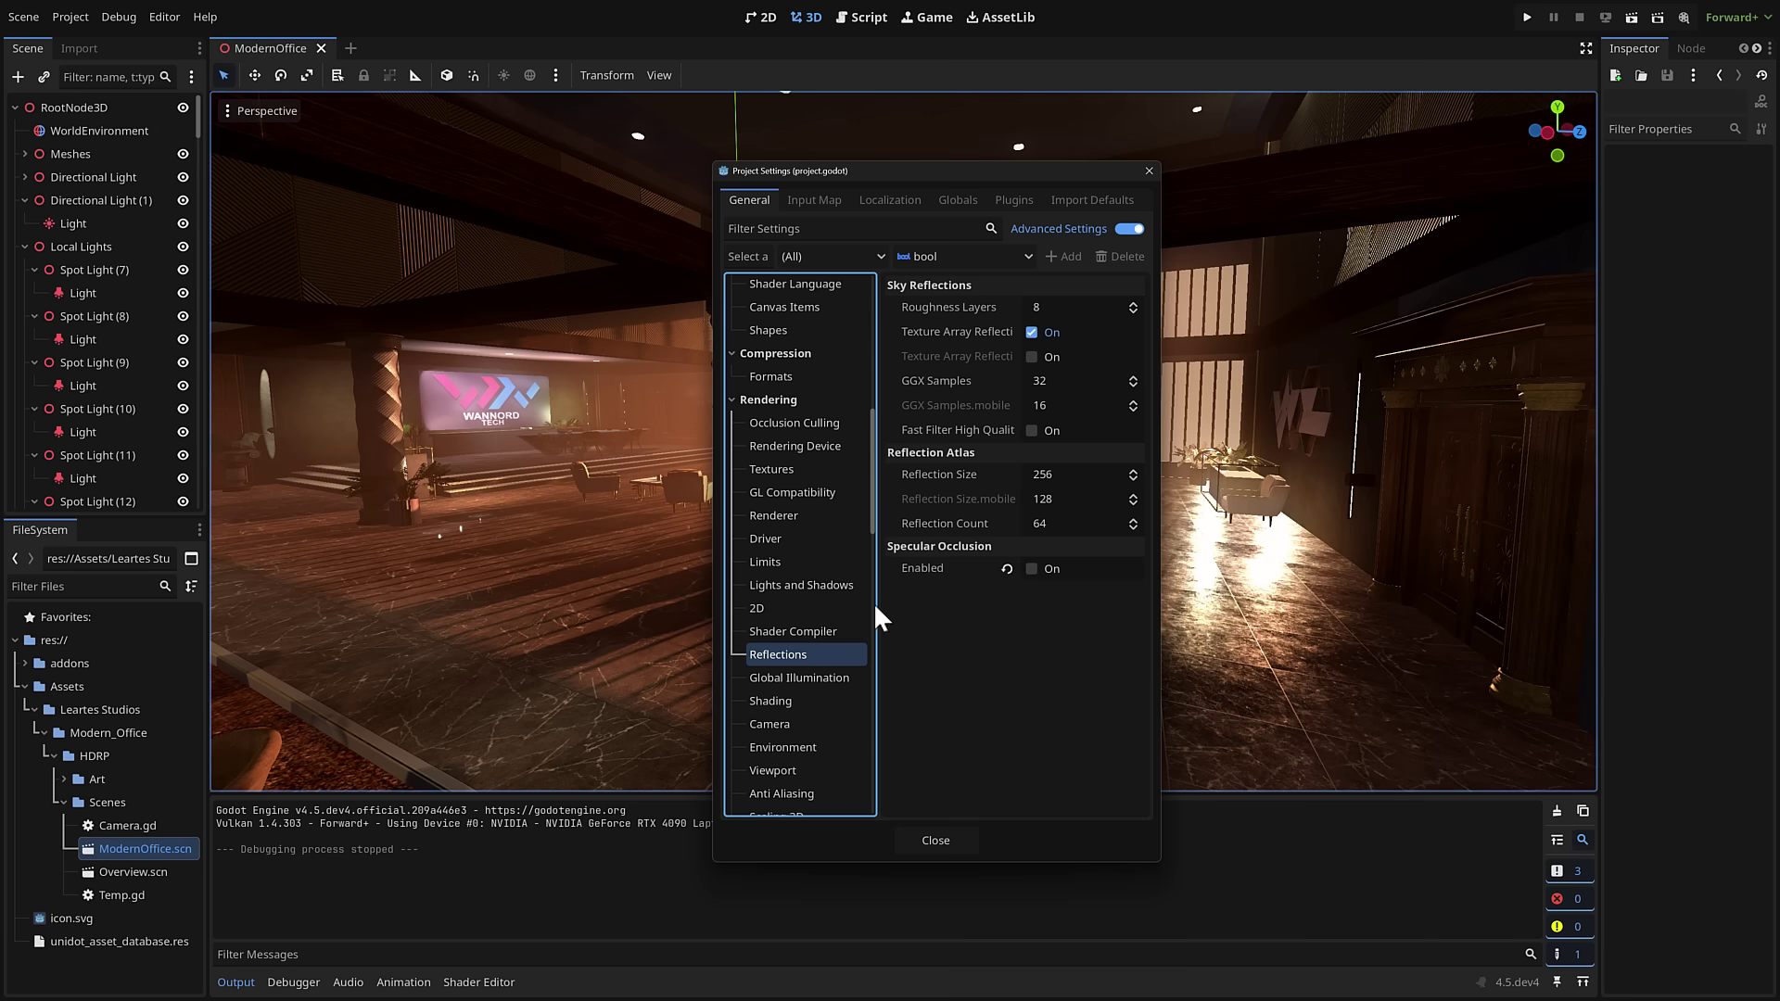
pyautogui.click(1031, 568)
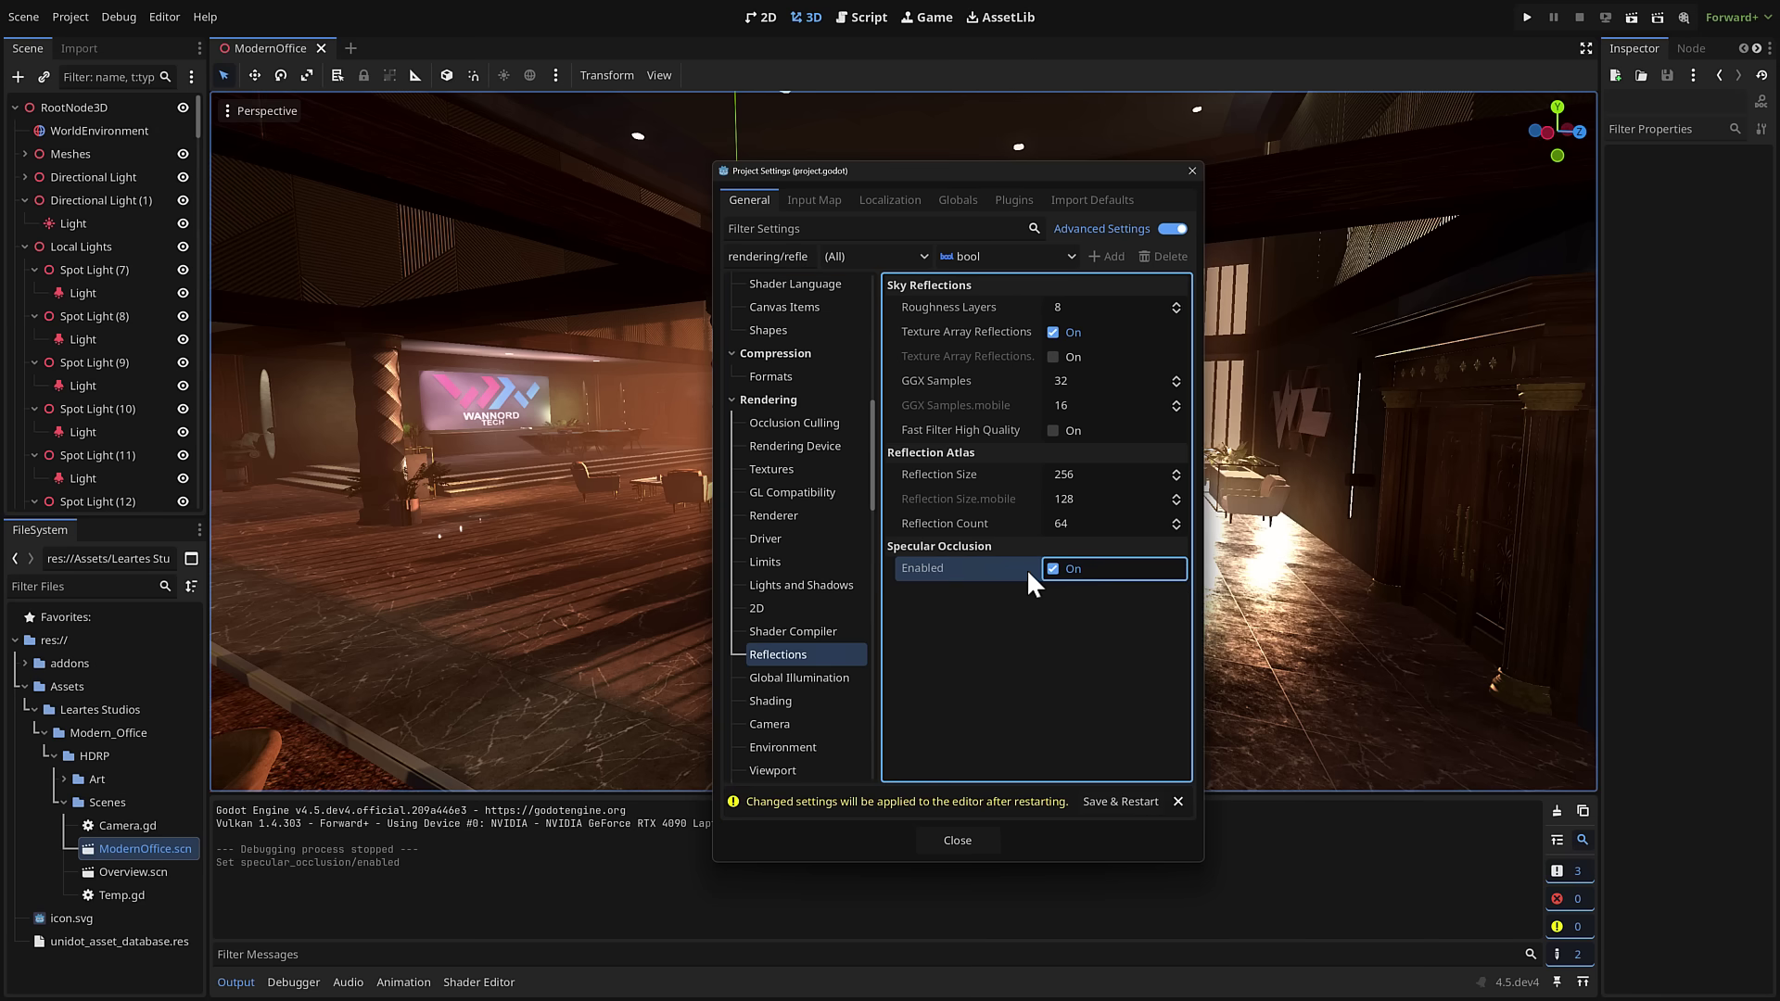
pyautogui.click(1127, 801)
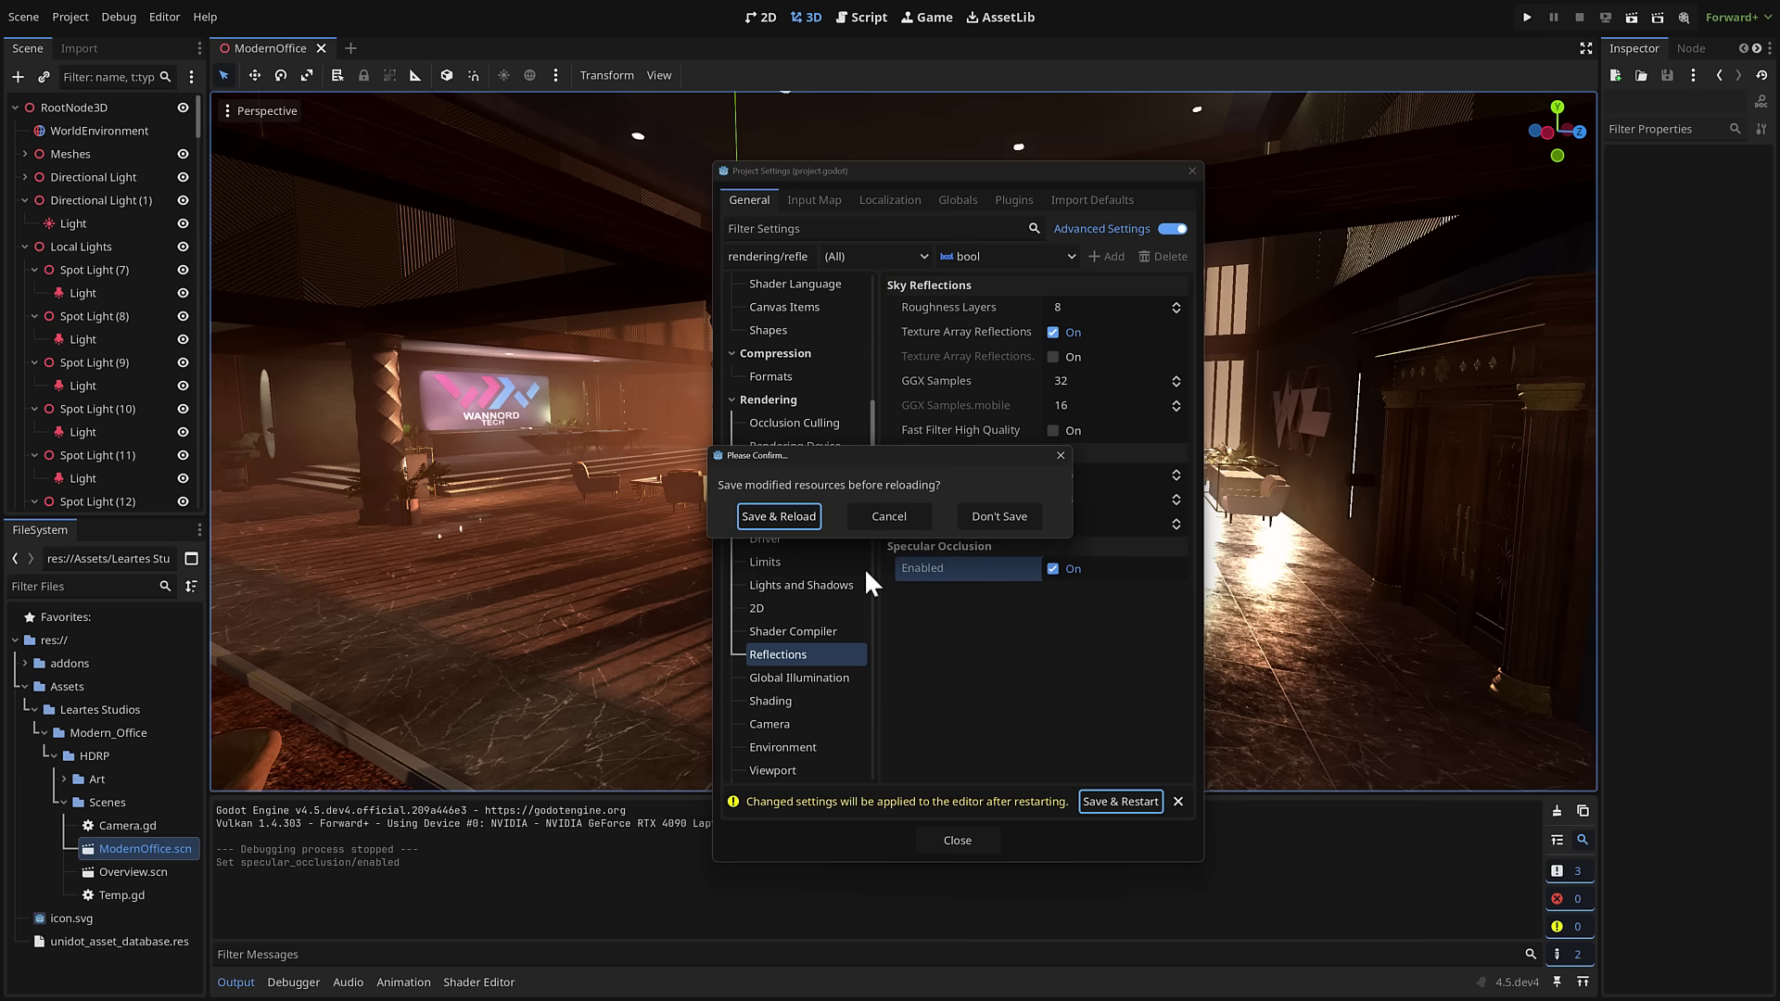
pyautogui.click(992, 518)
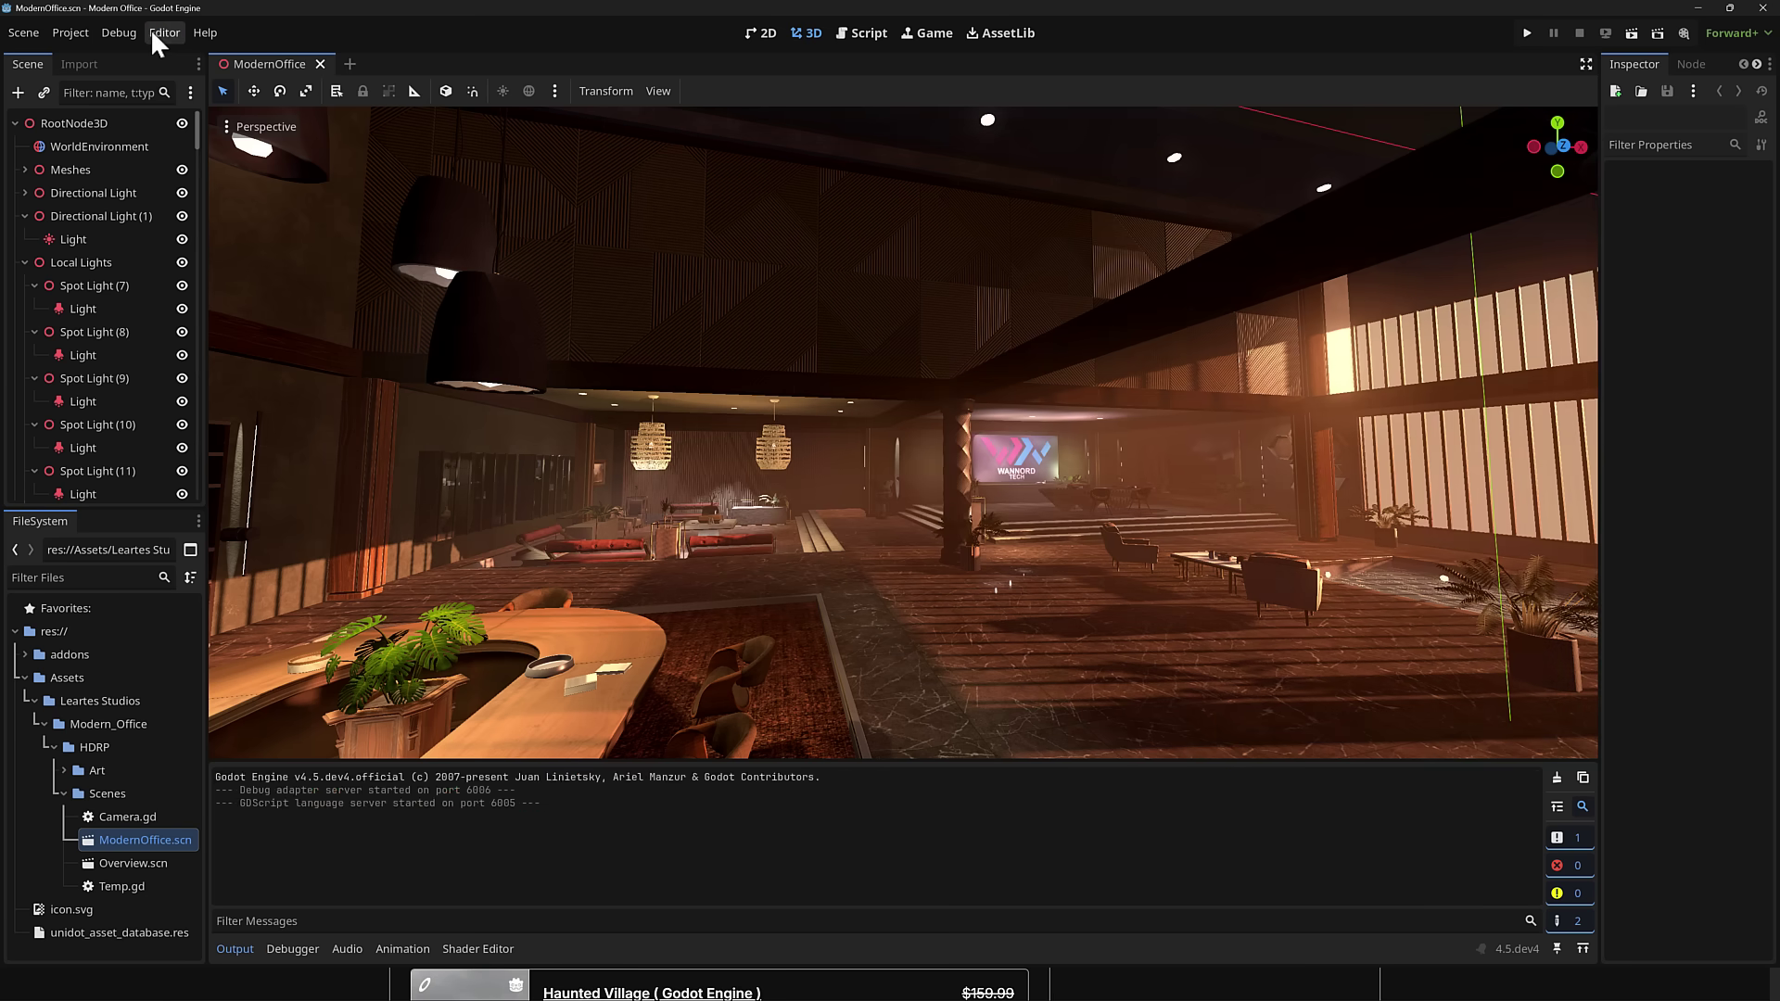
# Switch the editor to fullscreen and collapse the output log.
pyautogui.click(153, 32)
pyautogui.click(200, 185)
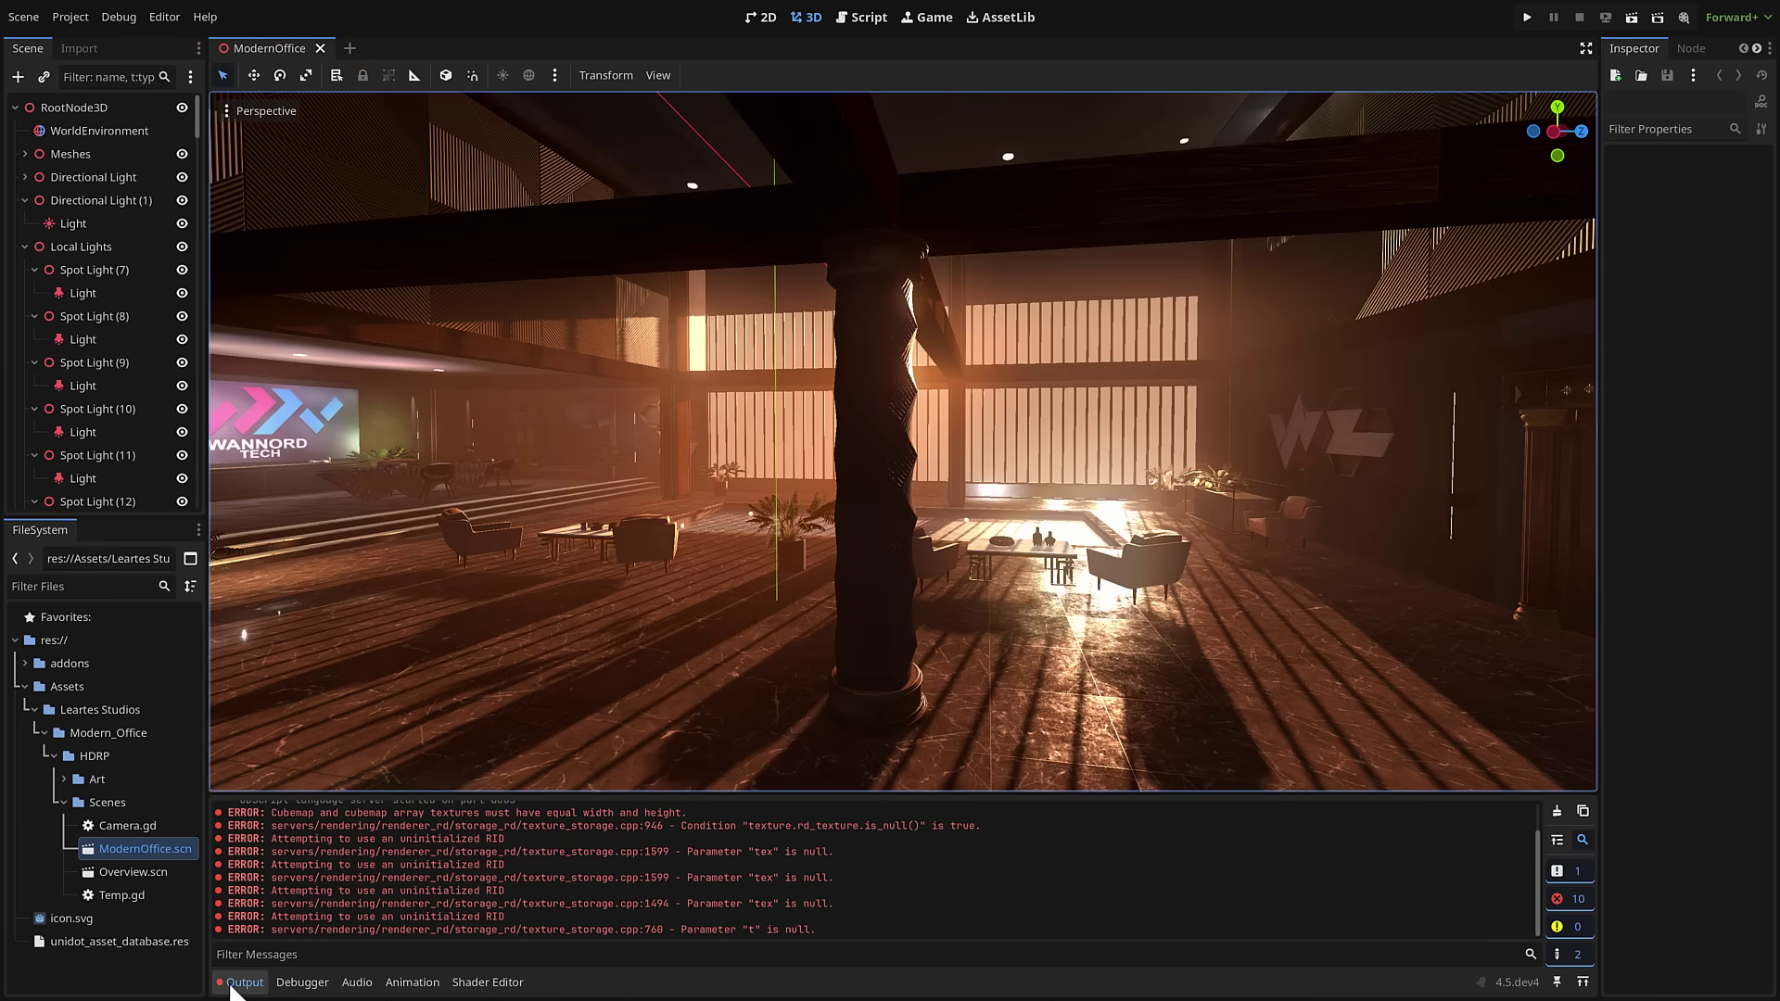
pyautogui.click(243, 982)
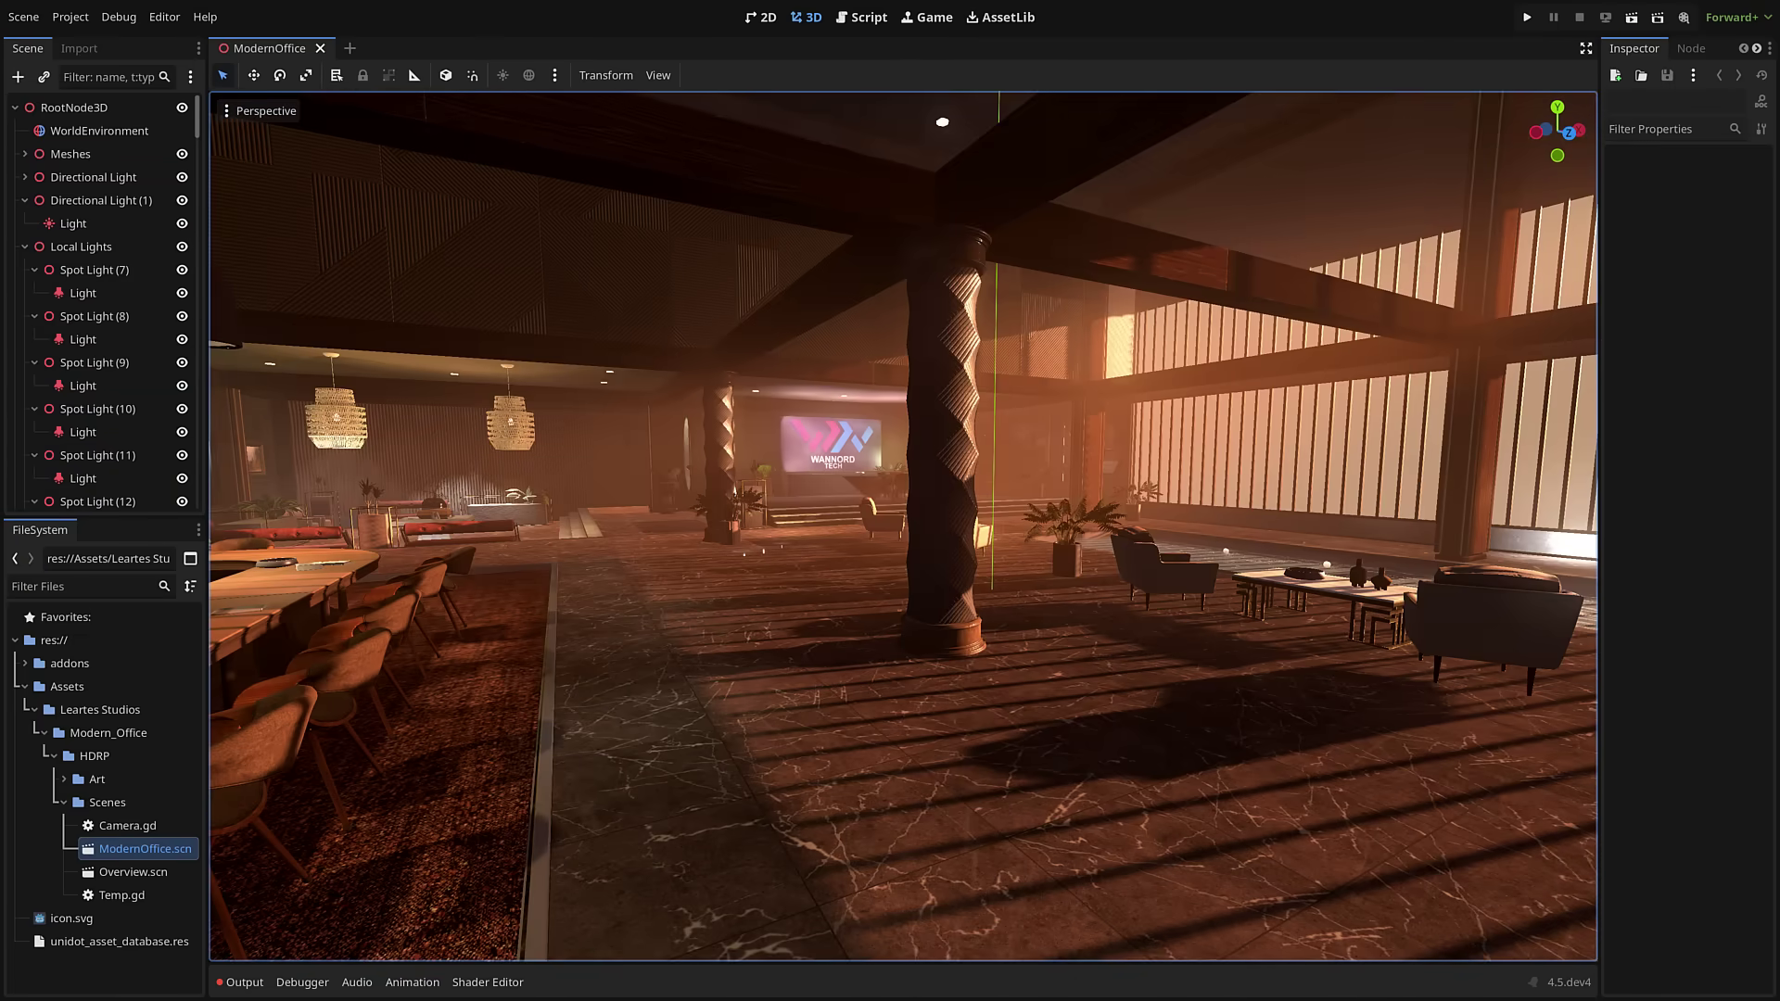
# Filter the project settings for "specular" and review the Specular Occlusion option under Rendering Reflections.
pyautogui.click(71, 17)
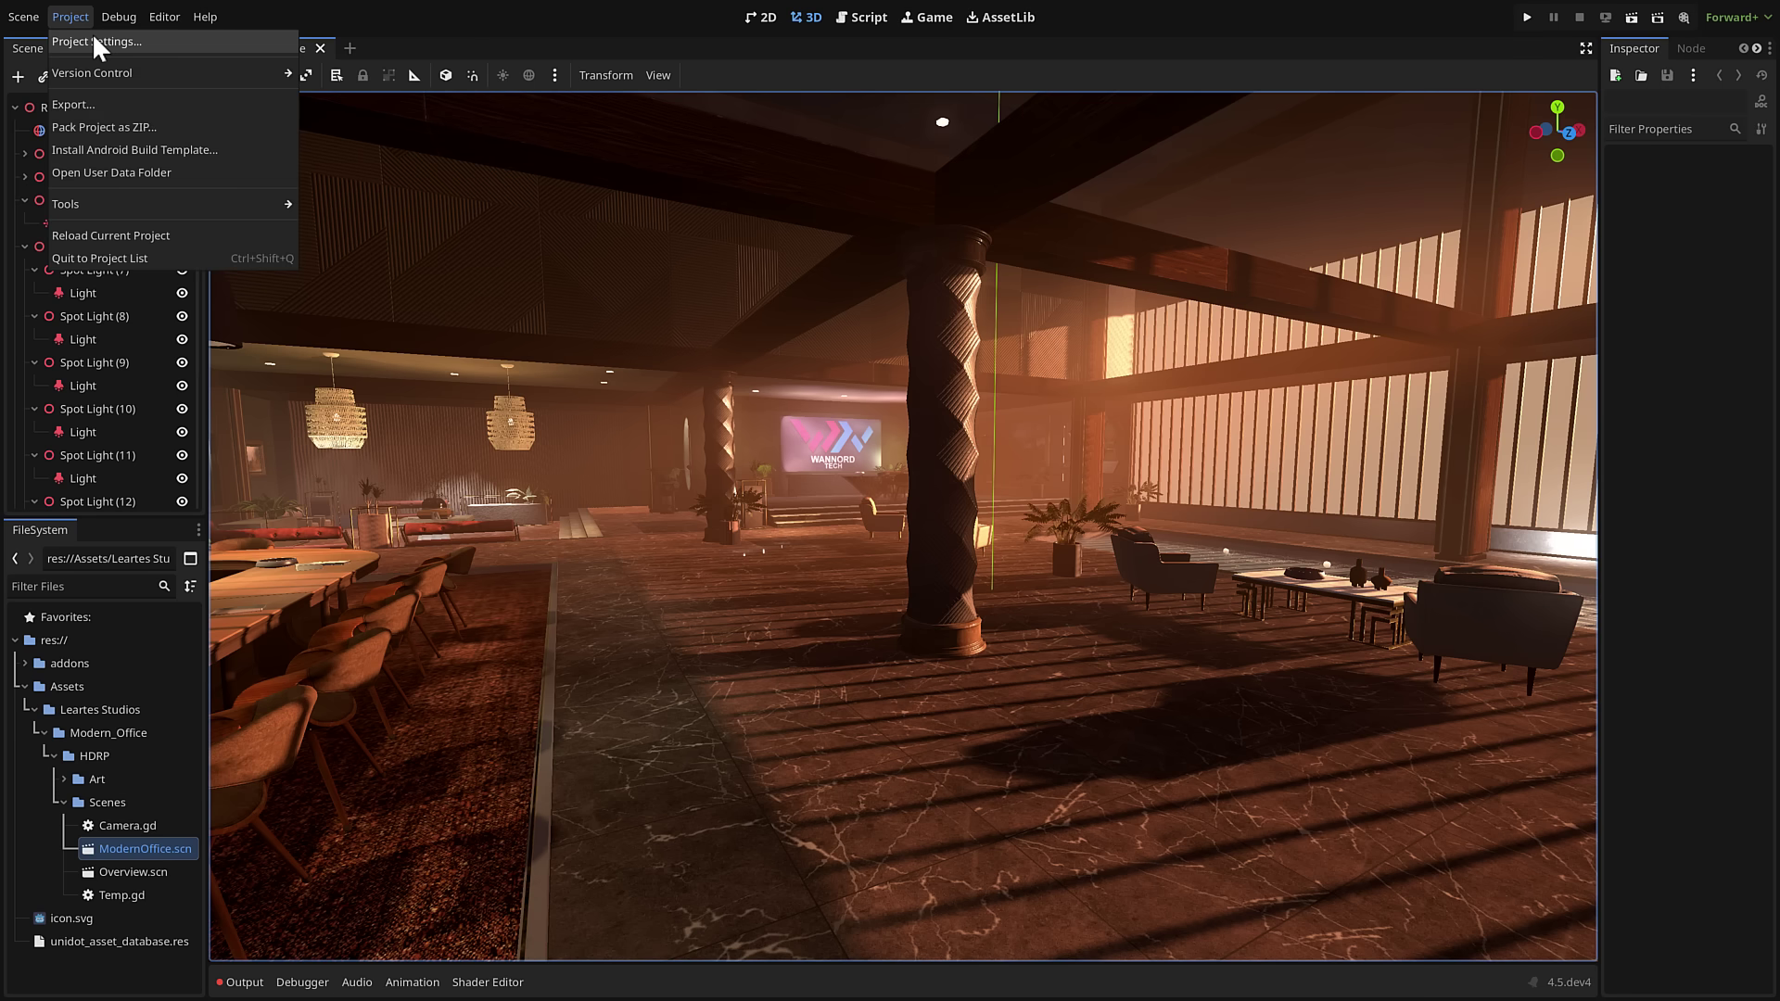
pyautogui.click(71, 17)
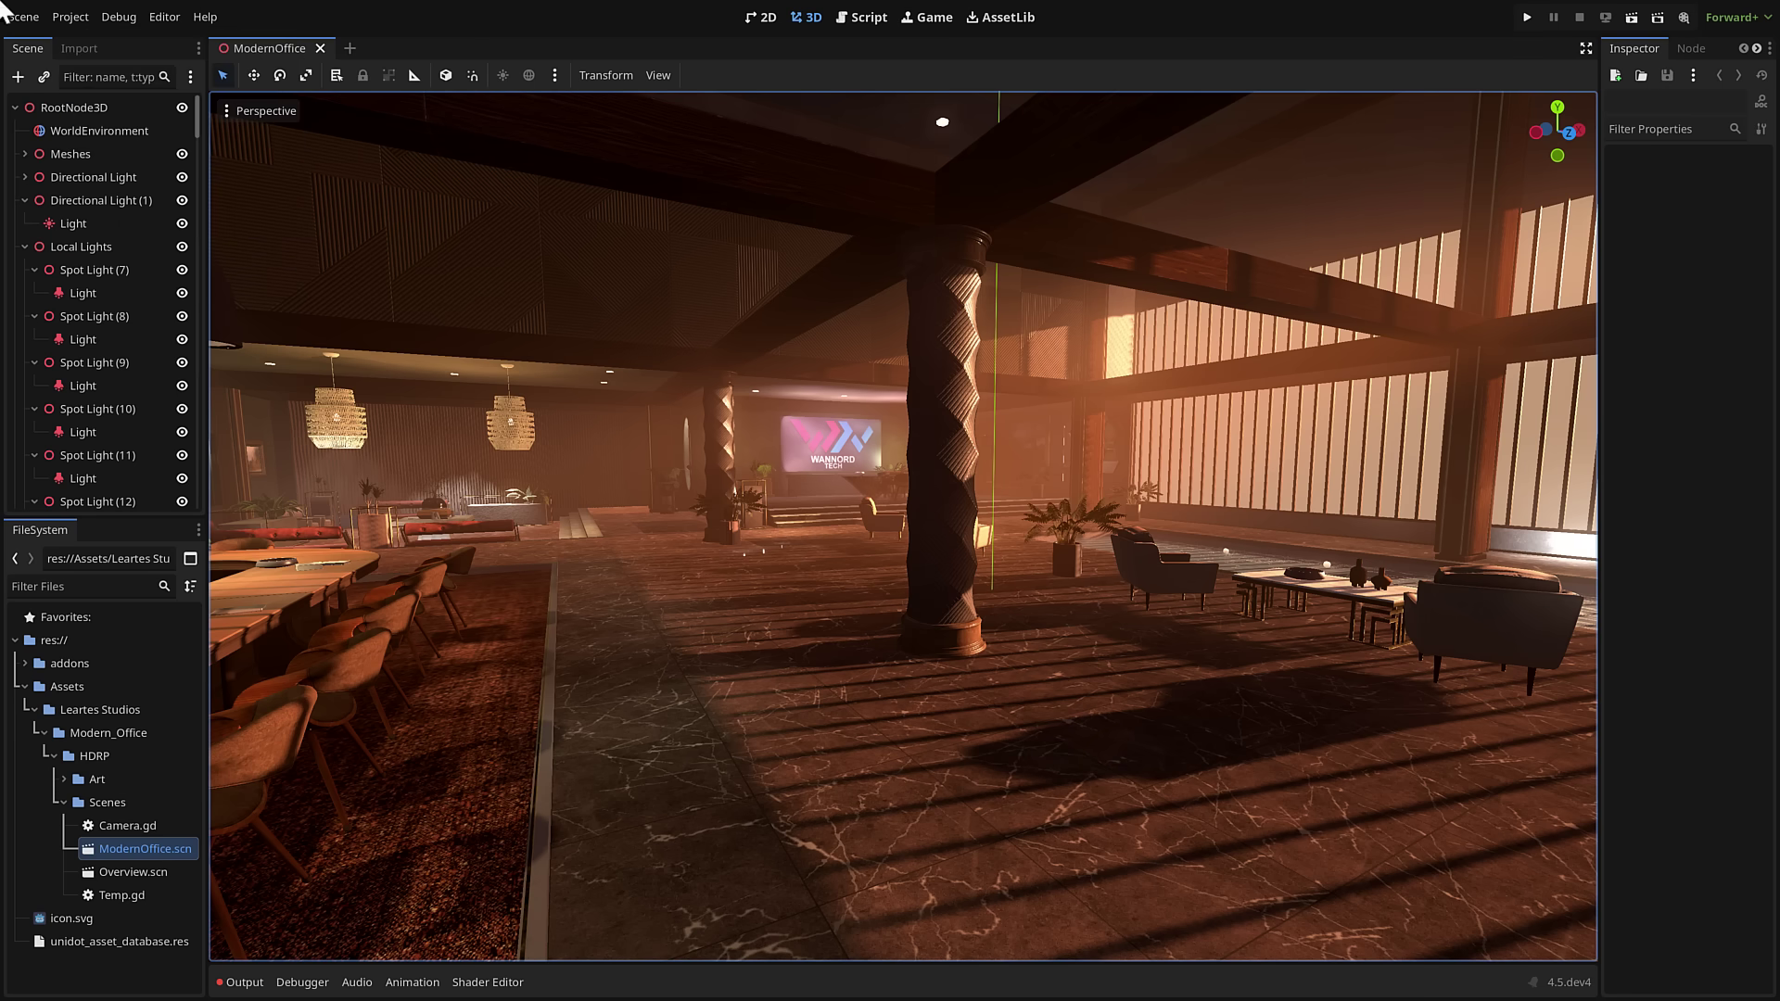
pyautogui.click(70, 17)
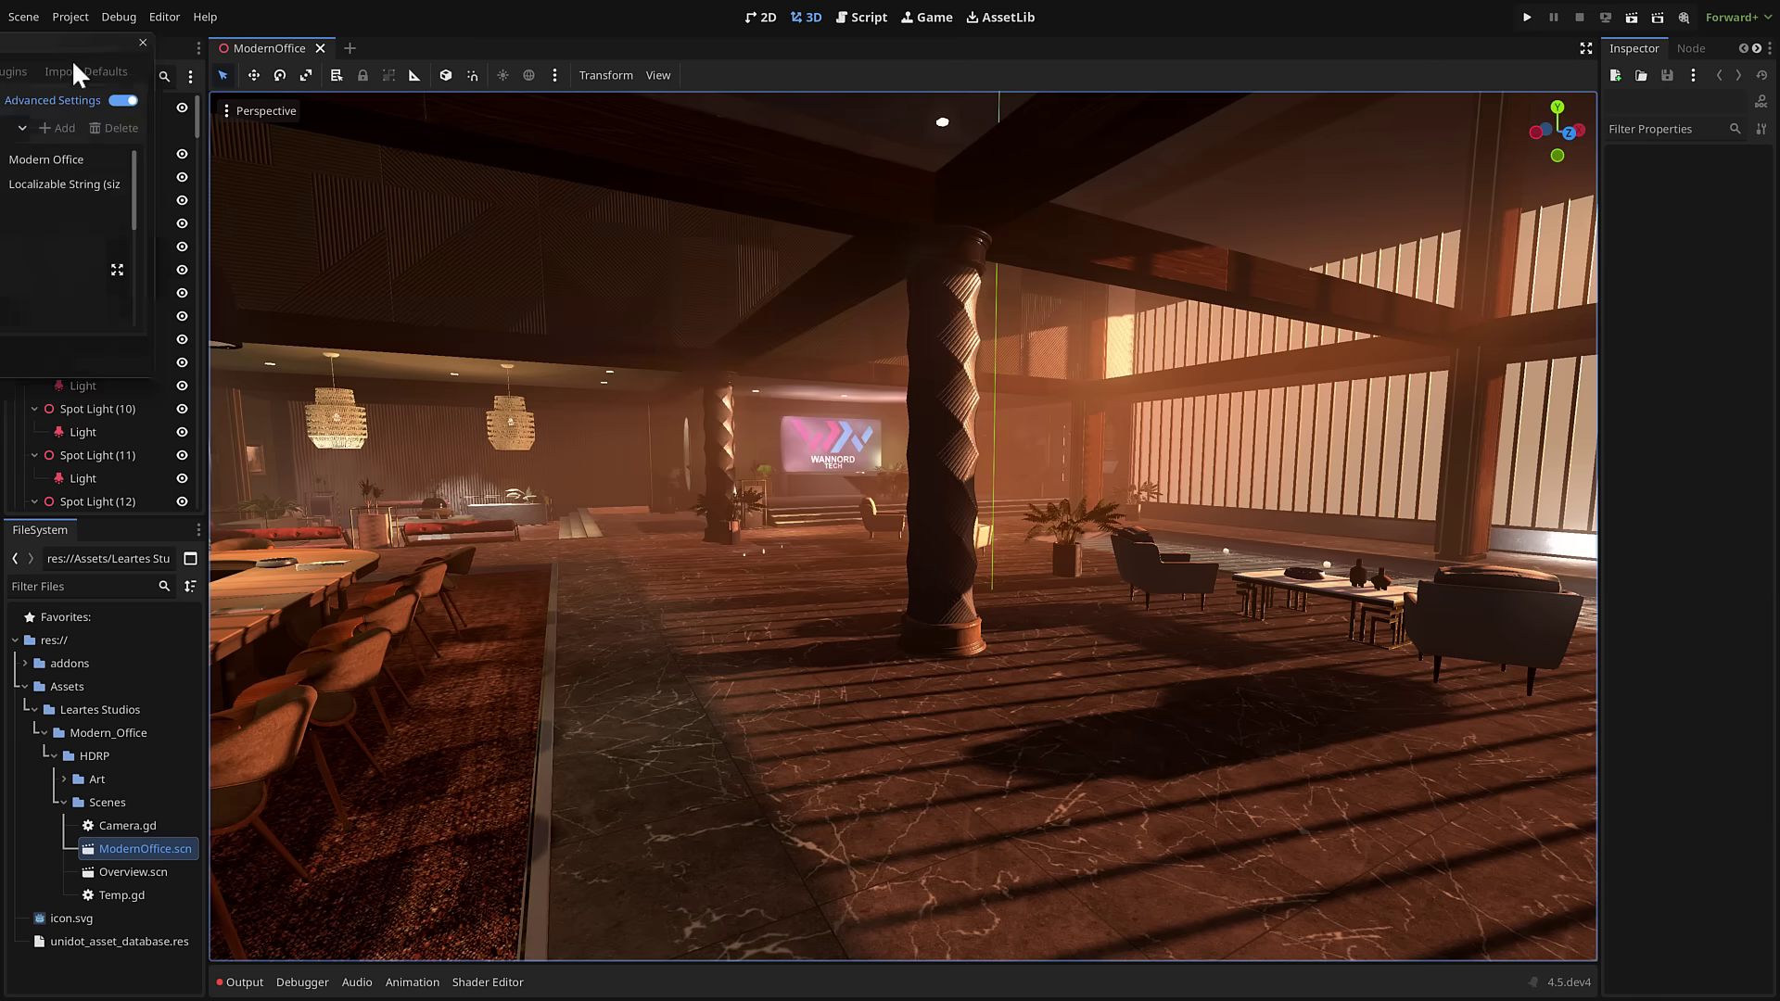
pyautogui.click(80, 48)
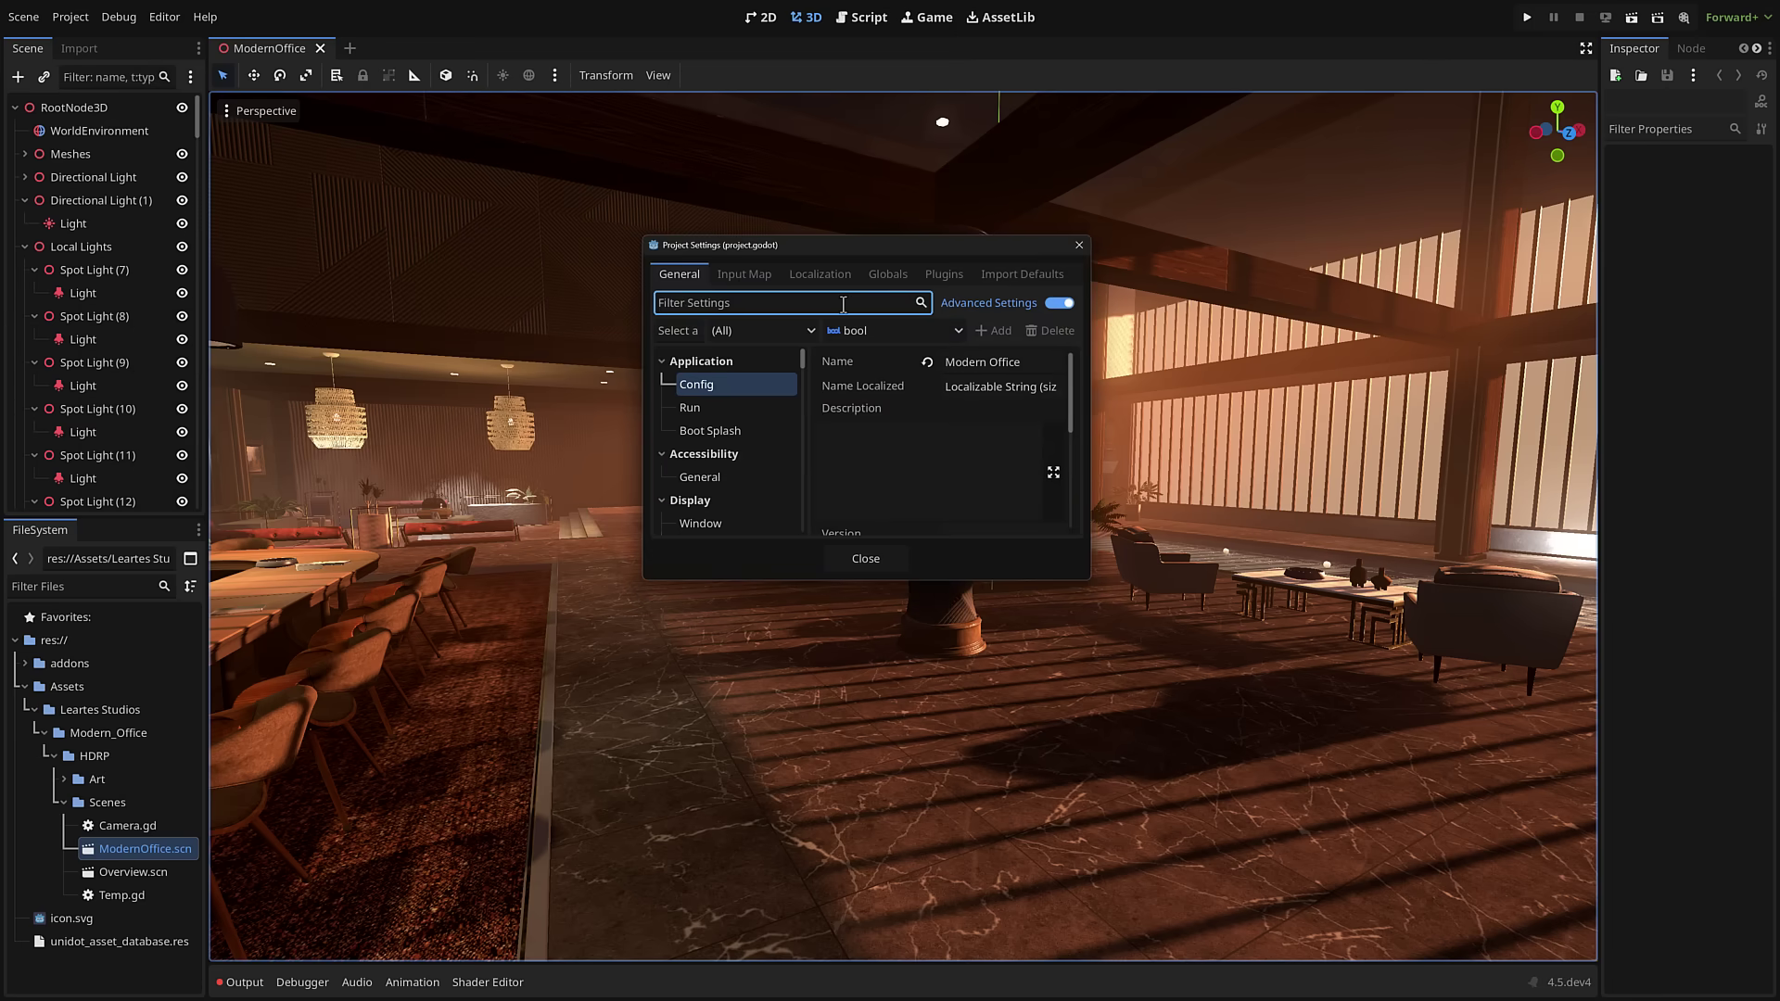
pyautogui.write('specular')
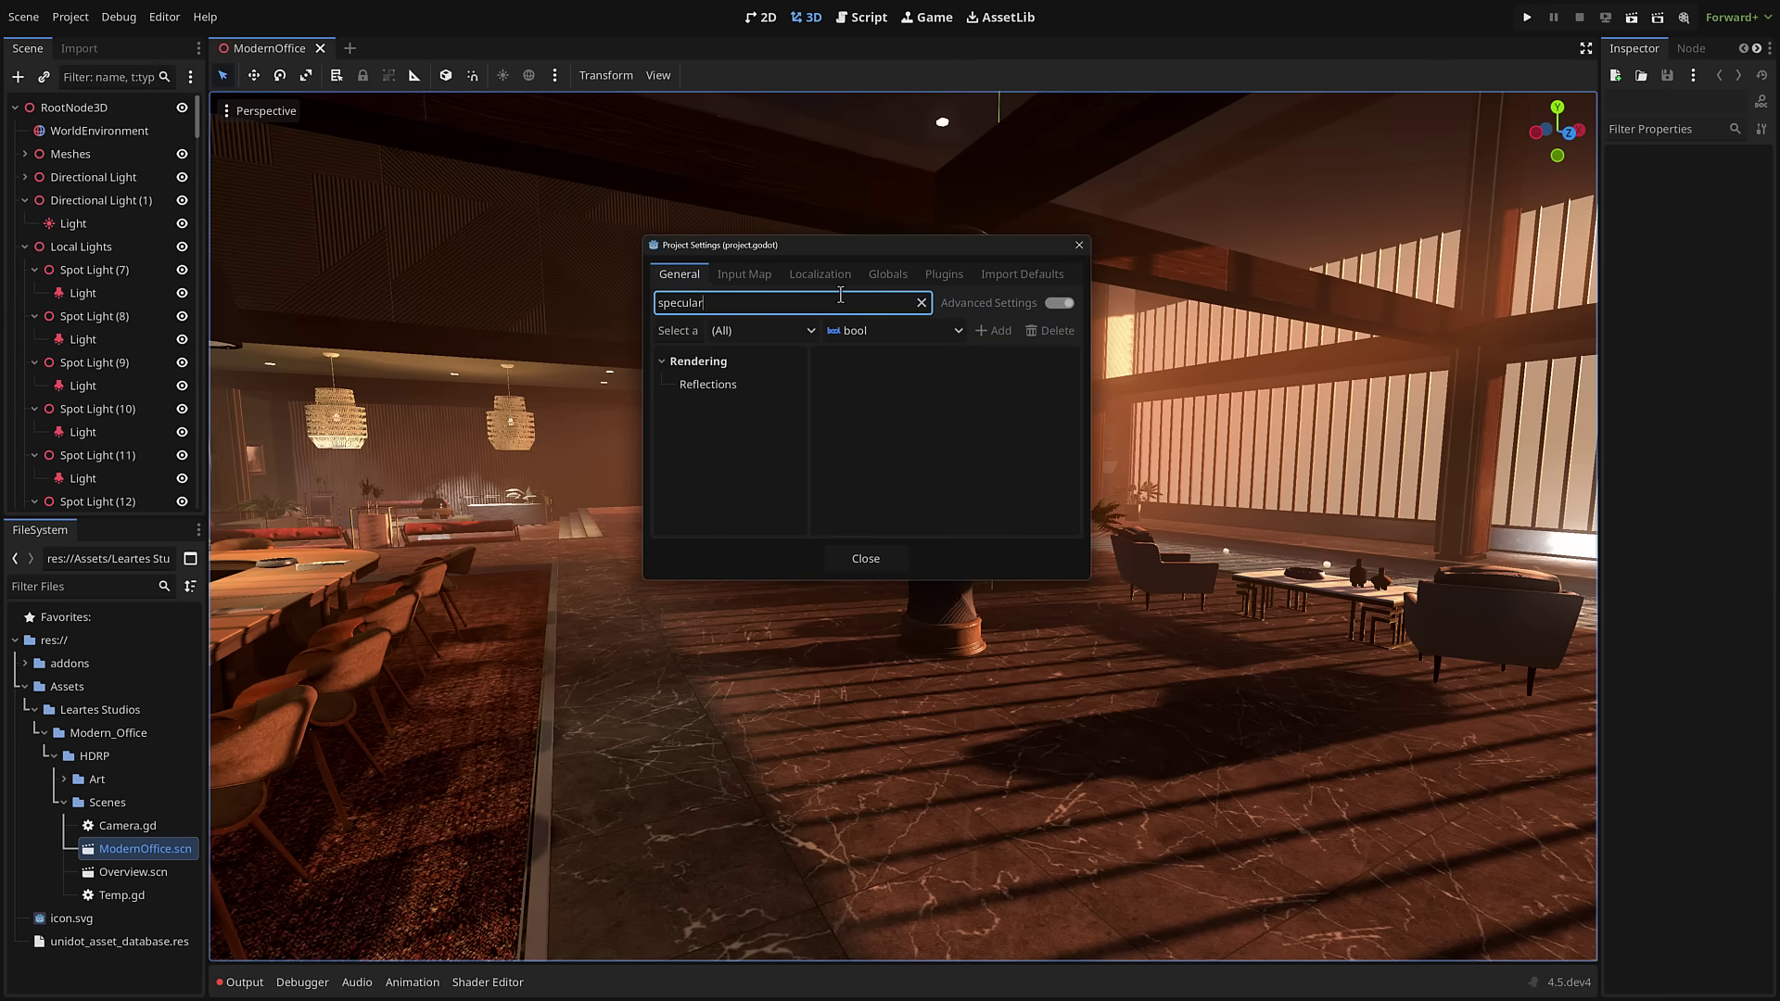
pyautogui.click(754, 385)
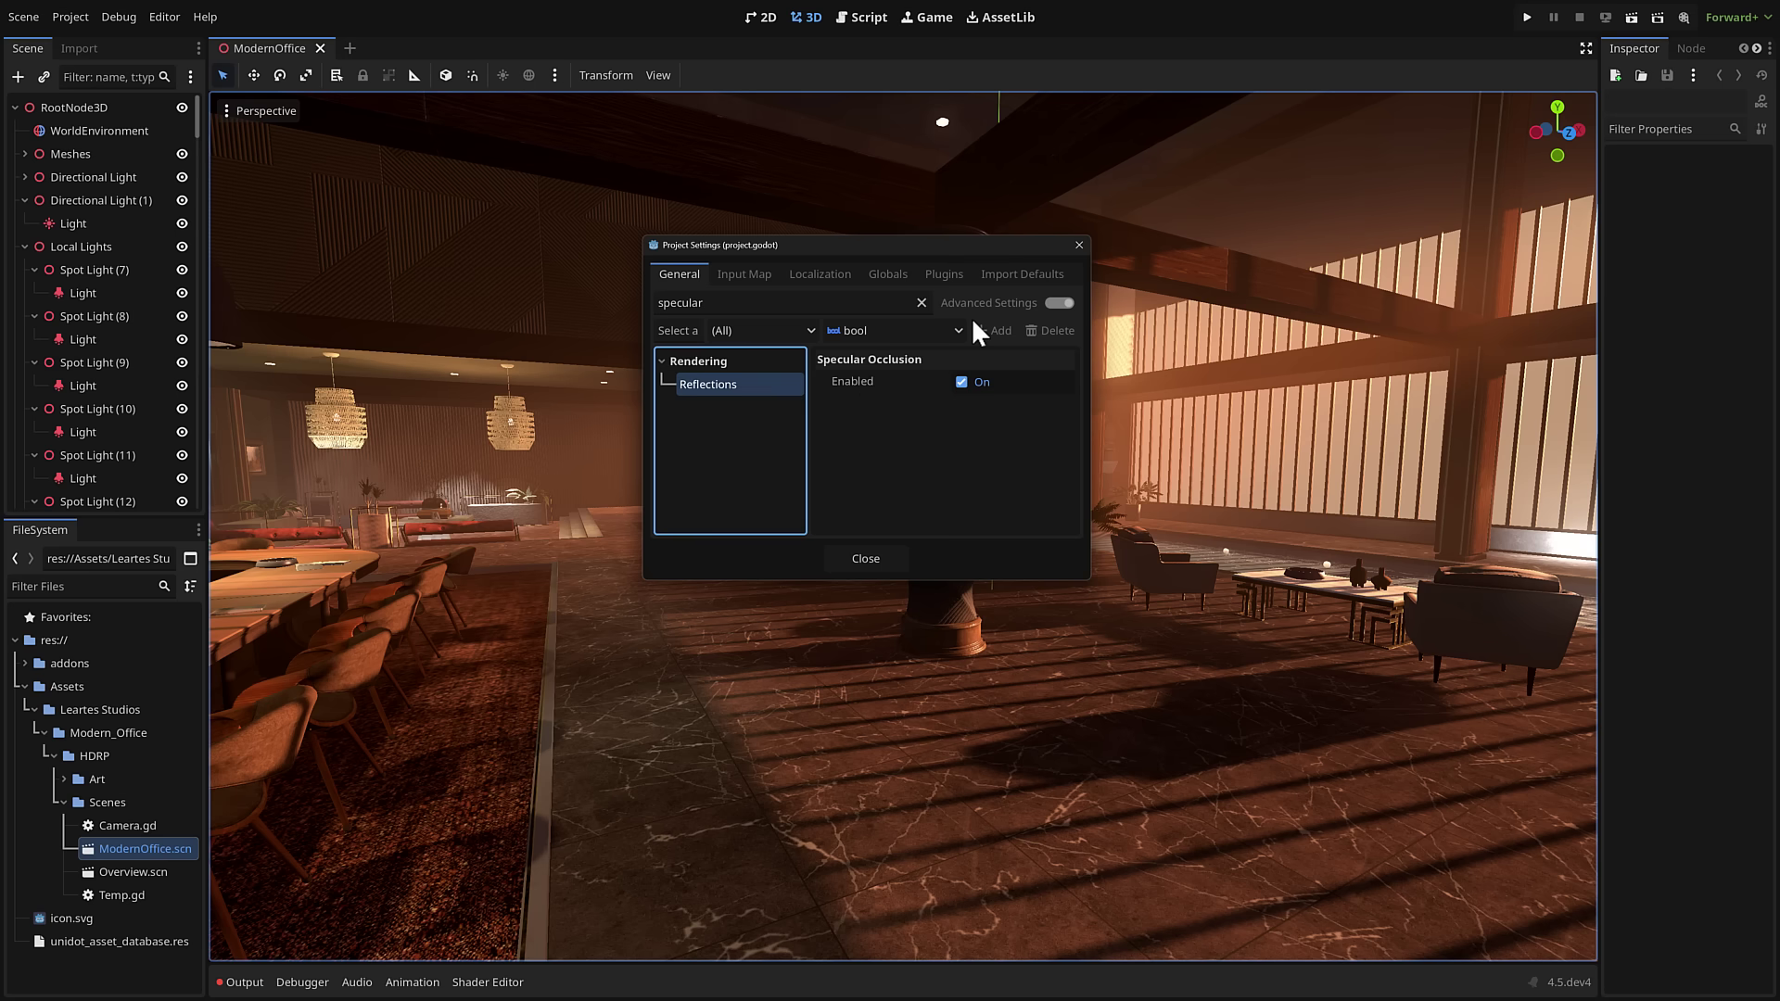
pyautogui.click(1079, 246)
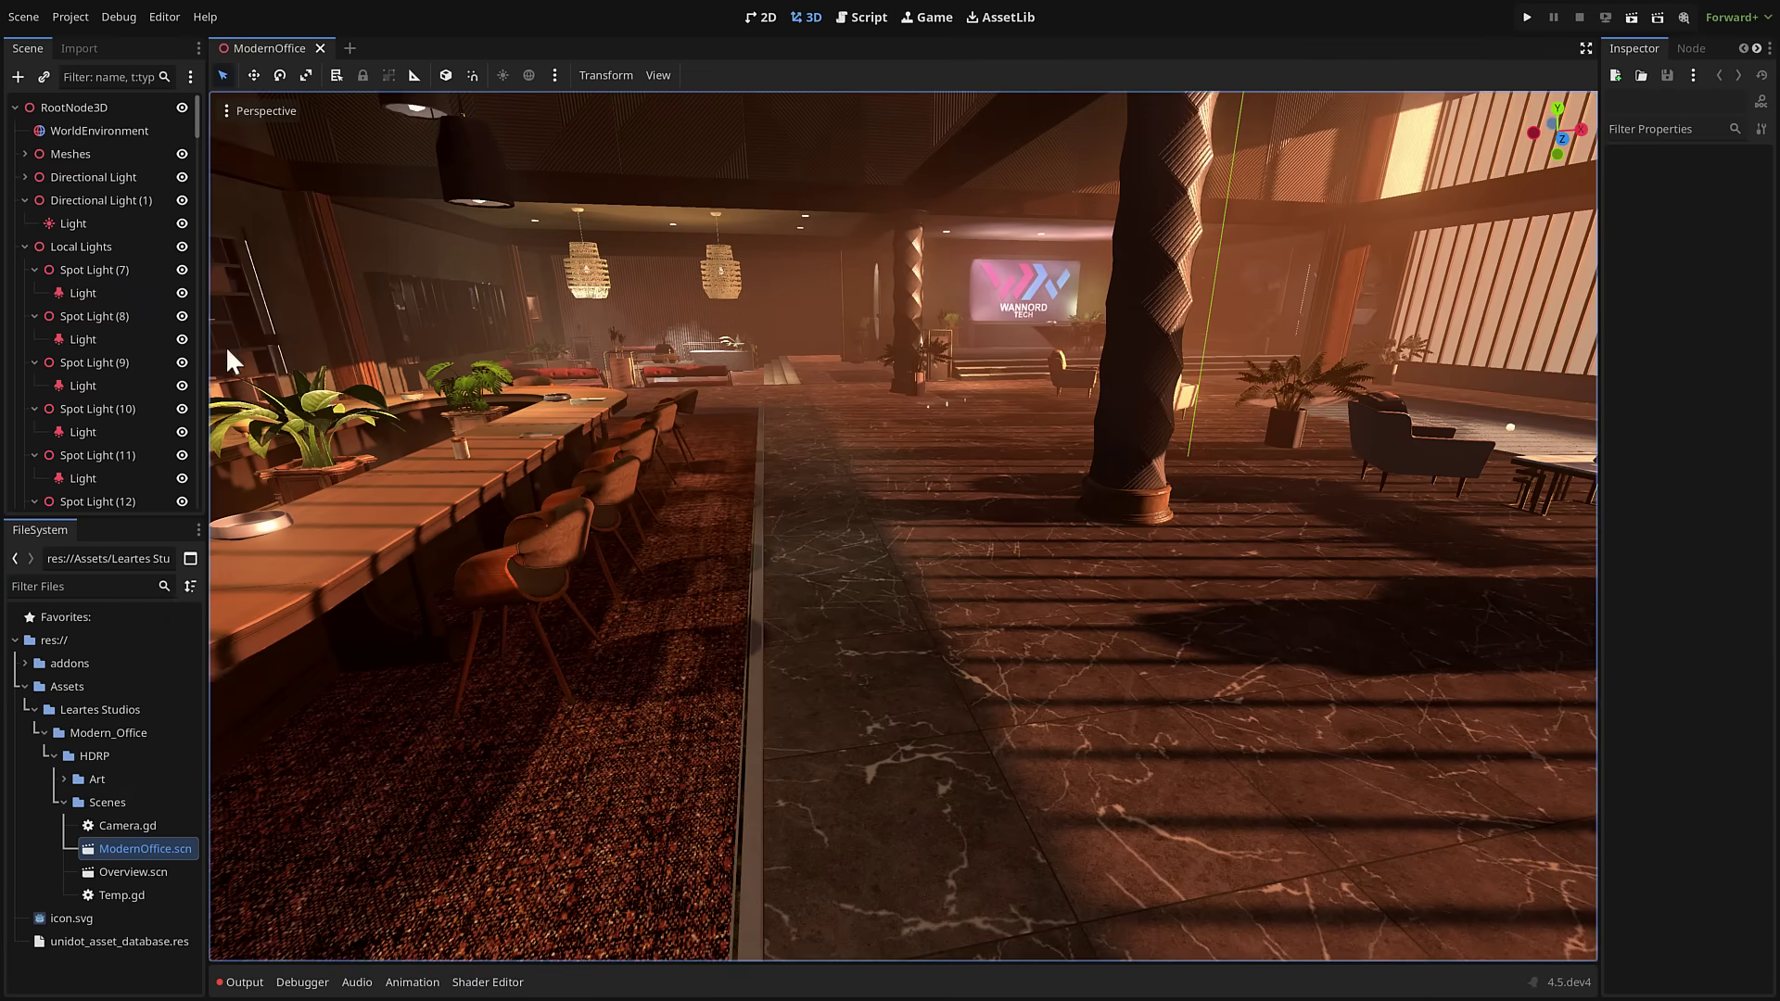
# Add a Label node as a child of RootNode3D.
pyautogui.click(72, 108)
pyautogui.click(18, 76)
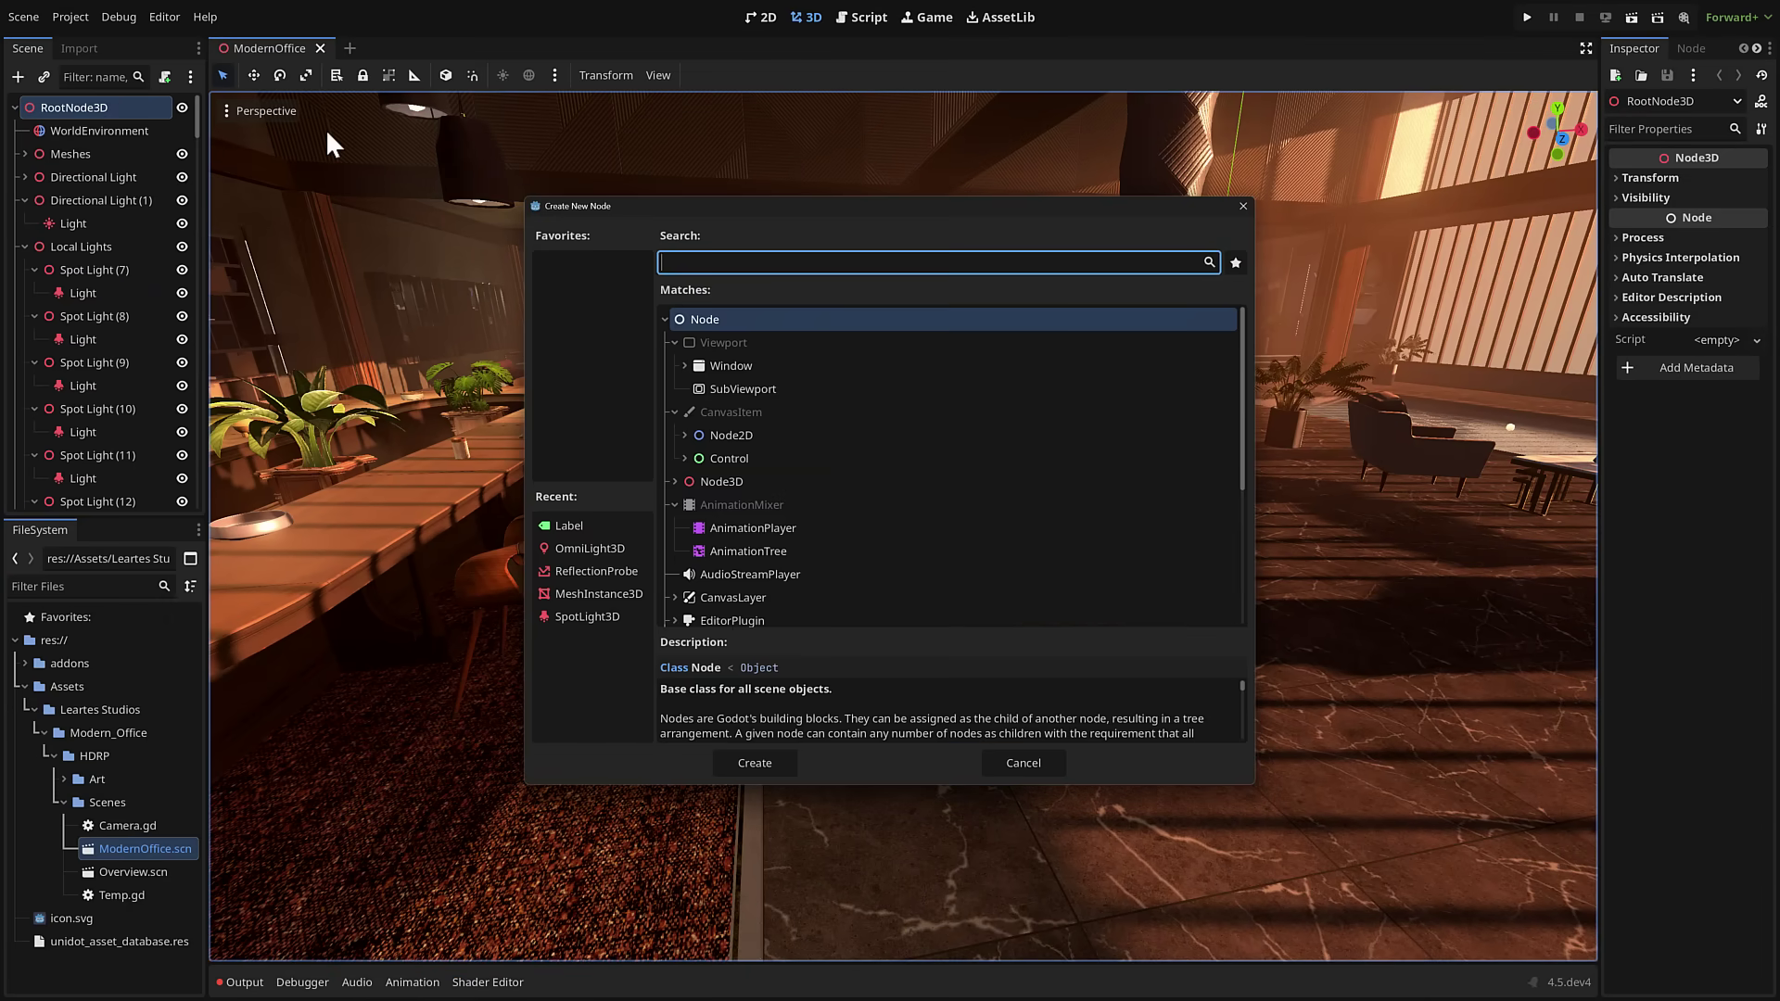
pyautogui.write('label')
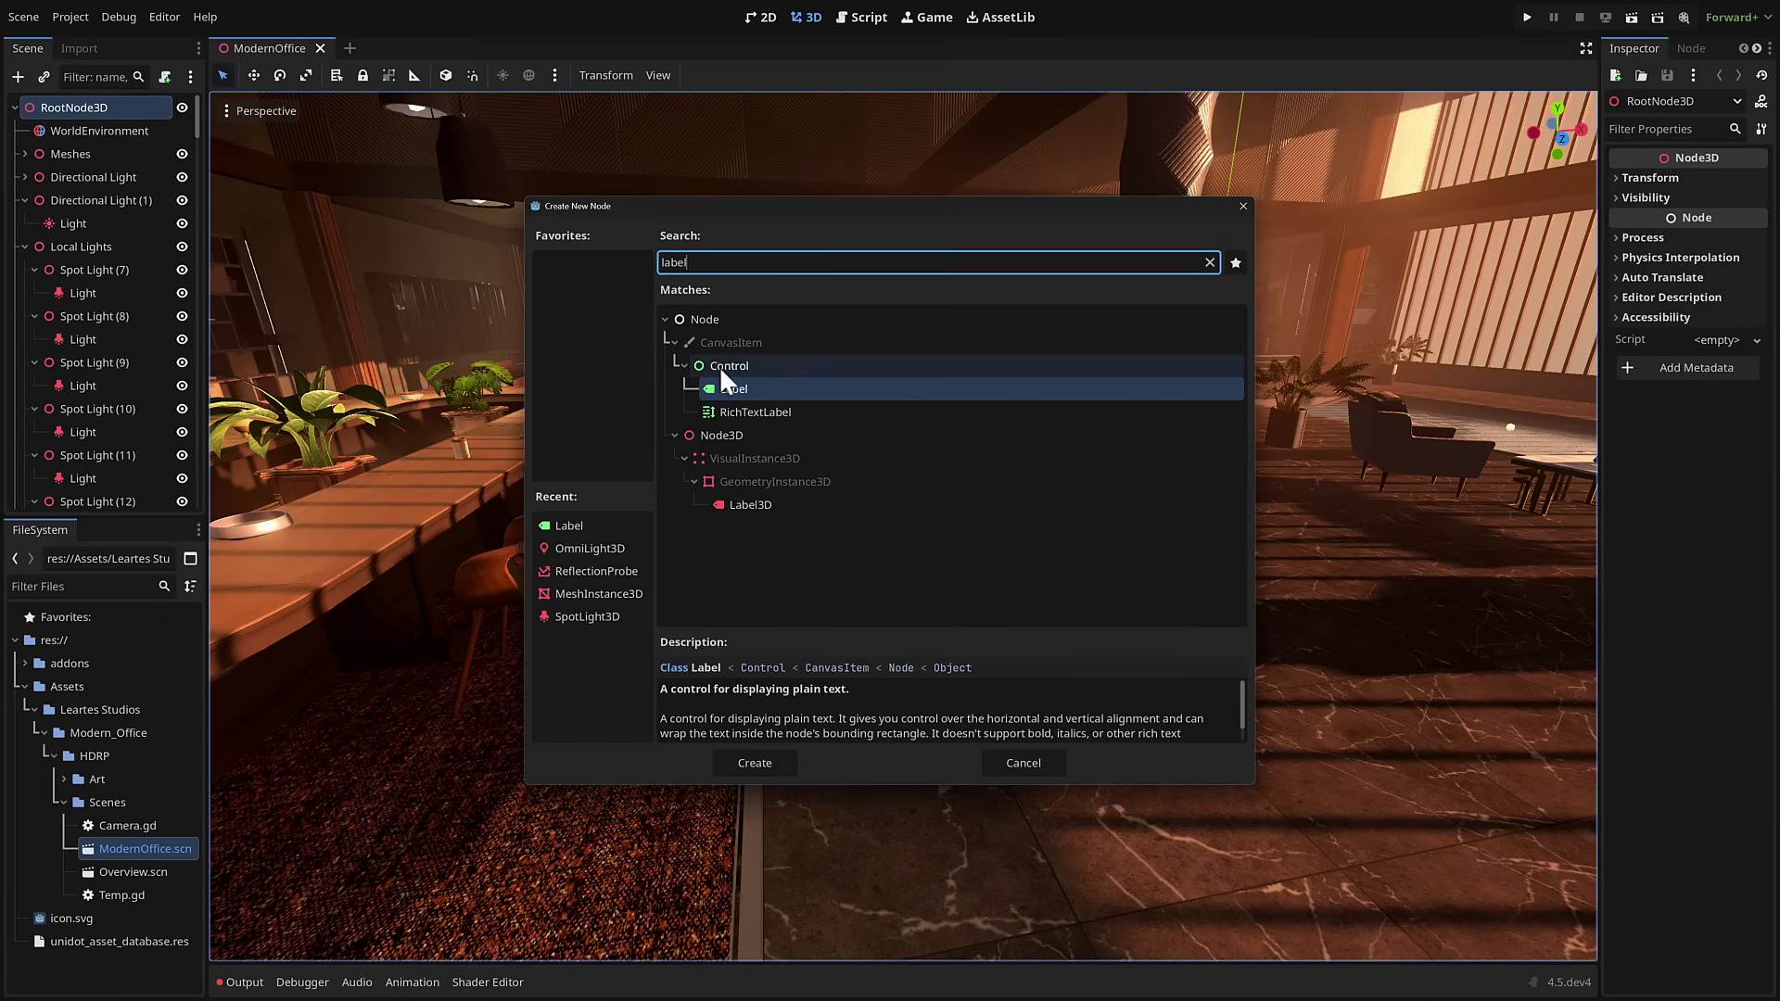
pyautogui.doubleClick(727, 389)
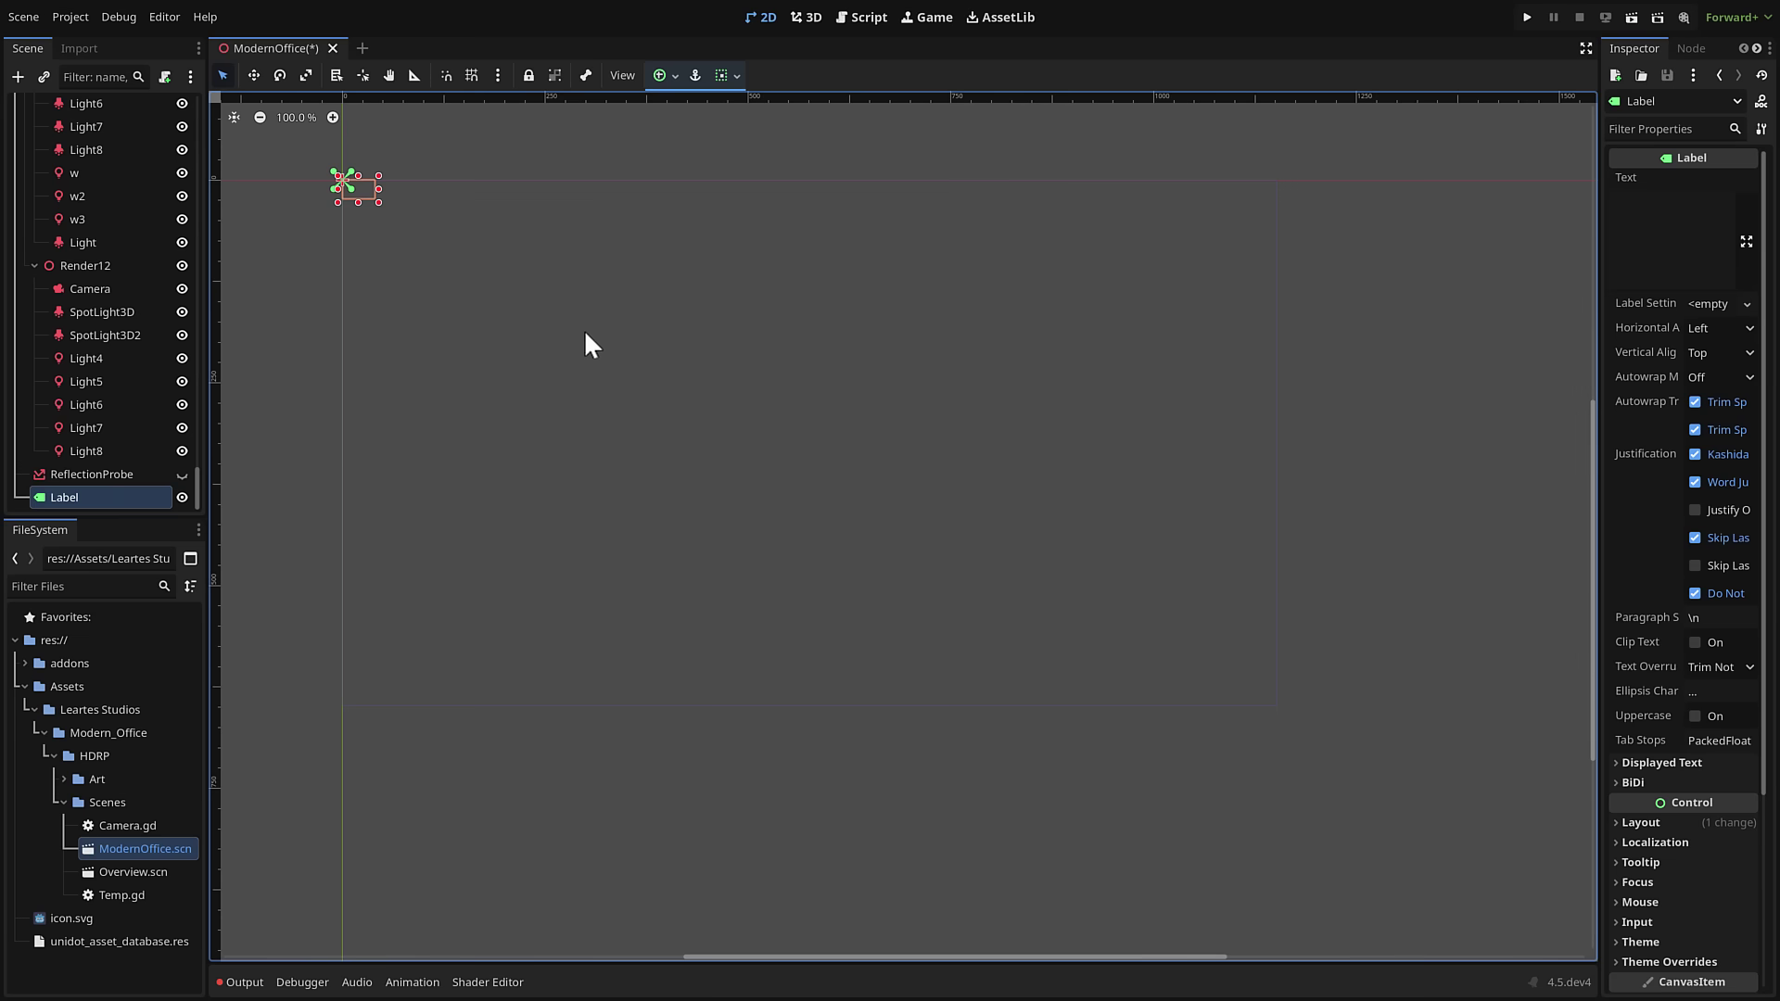
# Set the label's text to "Hello Cruel World" and widen the Inspector.
pyautogui.click(1713, 204)
pyautogui.write('H')
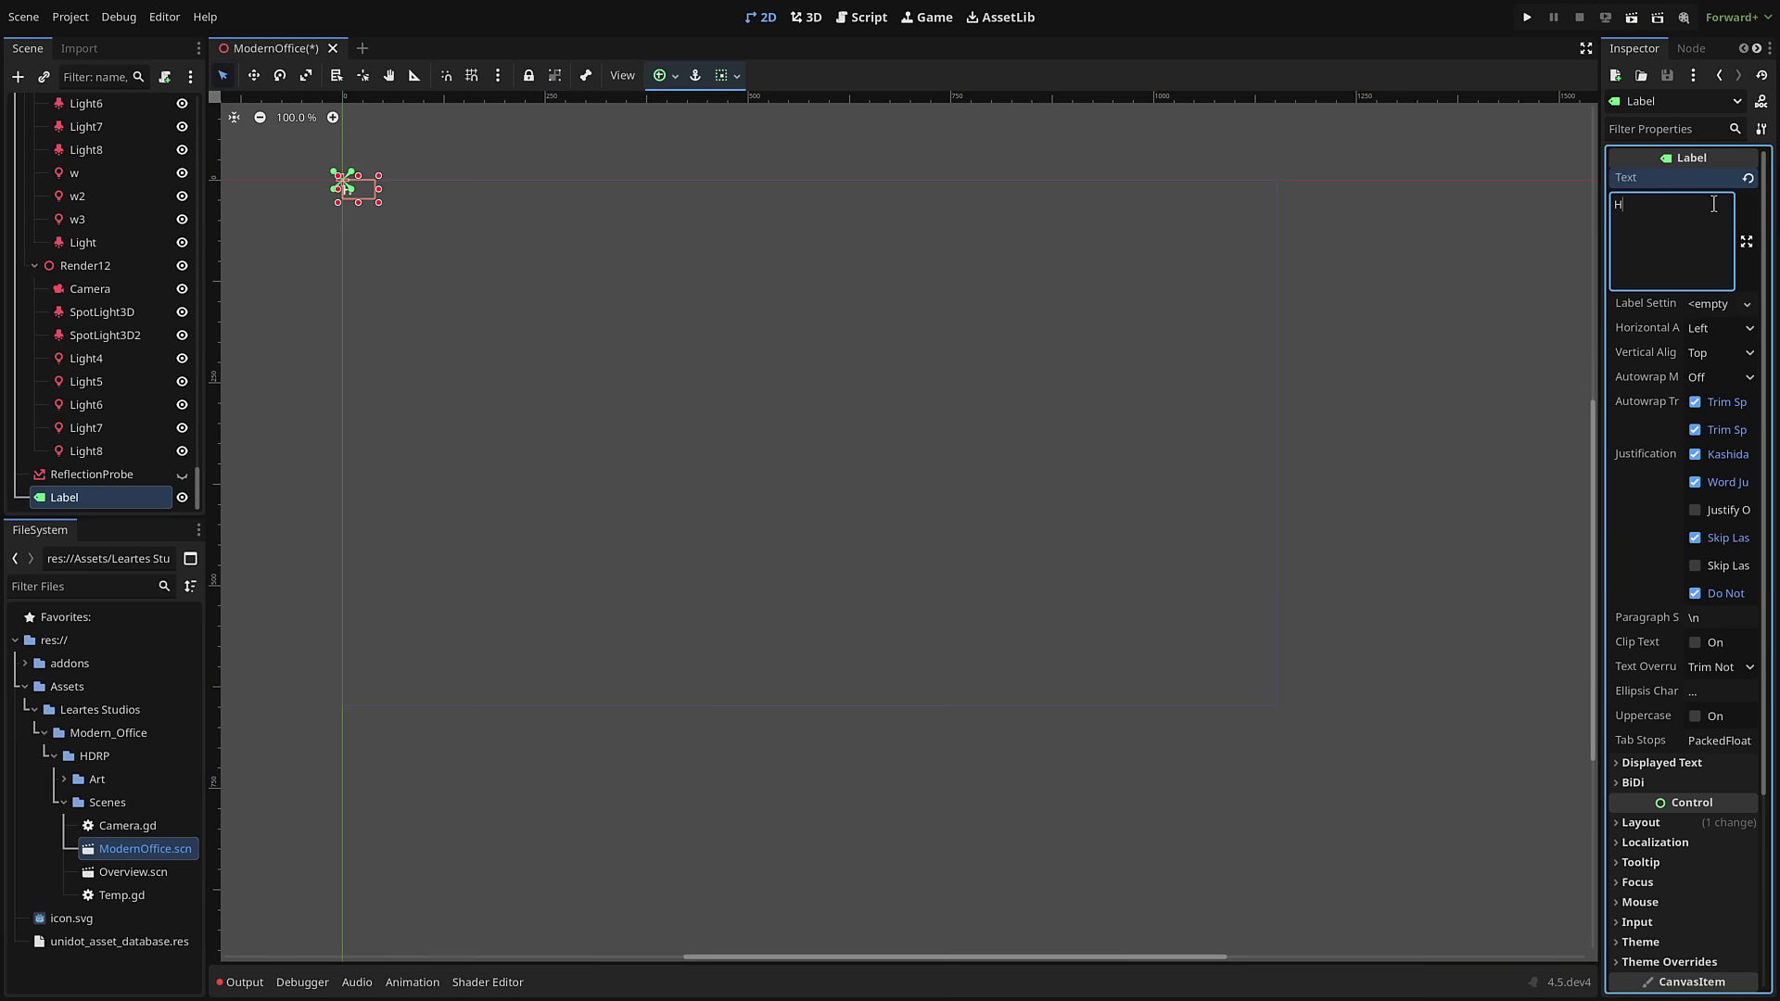
pyautogui.write('ello Cruel World')
pyautogui.press('Return')
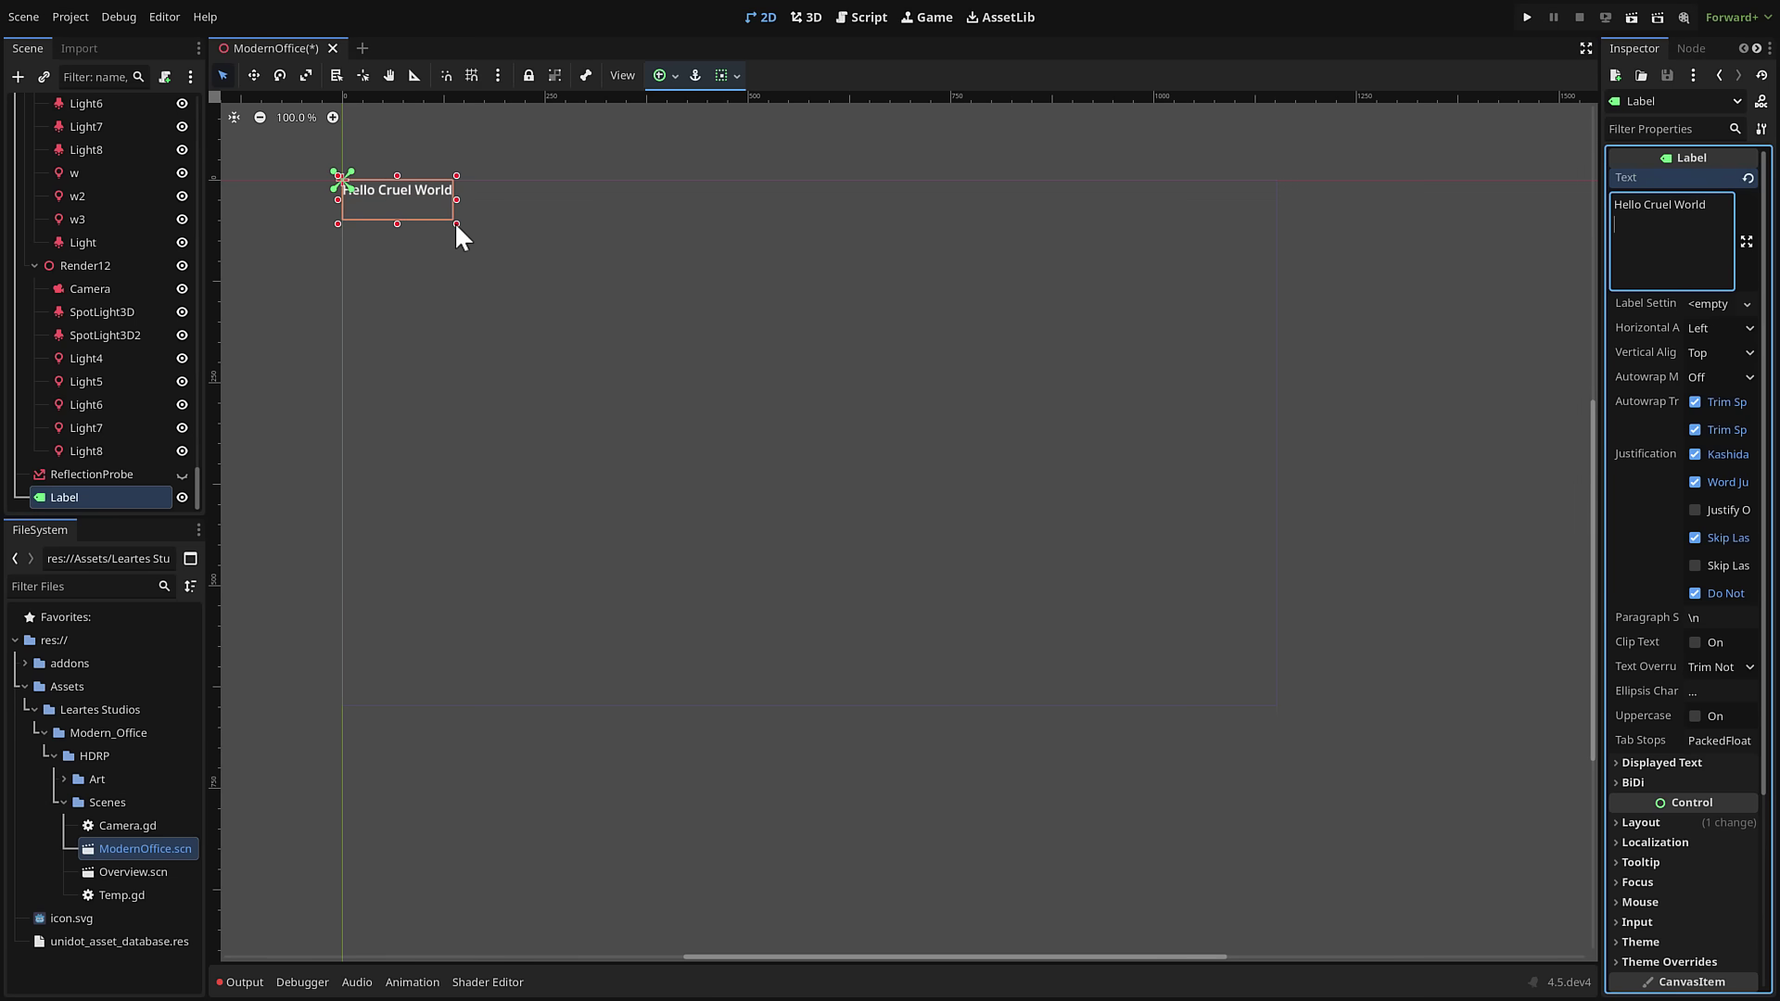
pyautogui.scroll(3, 549, 269)
pyautogui.moveTo(549, 269); pyautogui.dragTo(876, 488, button='middle')
pyautogui.scroll(2, 676, 409)
pyautogui.scroll(3, 699, 402)
pyautogui.scroll(2, 876, 488)
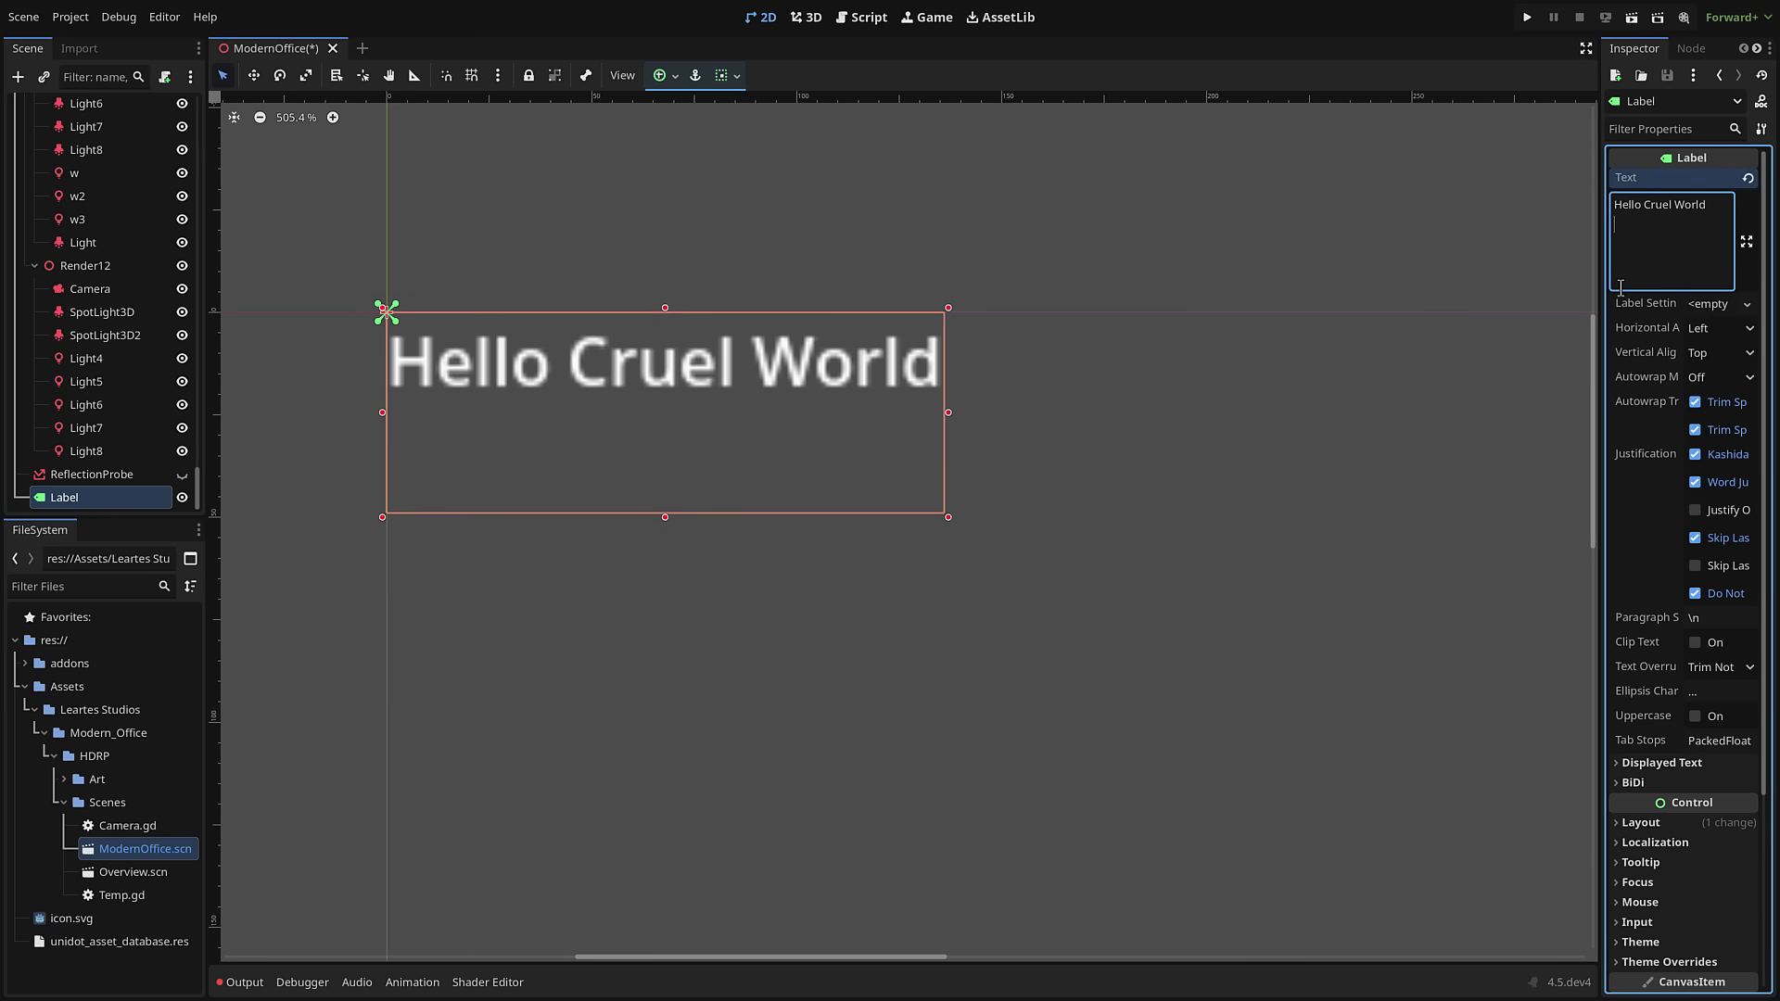
pyautogui.press('BackSpace')
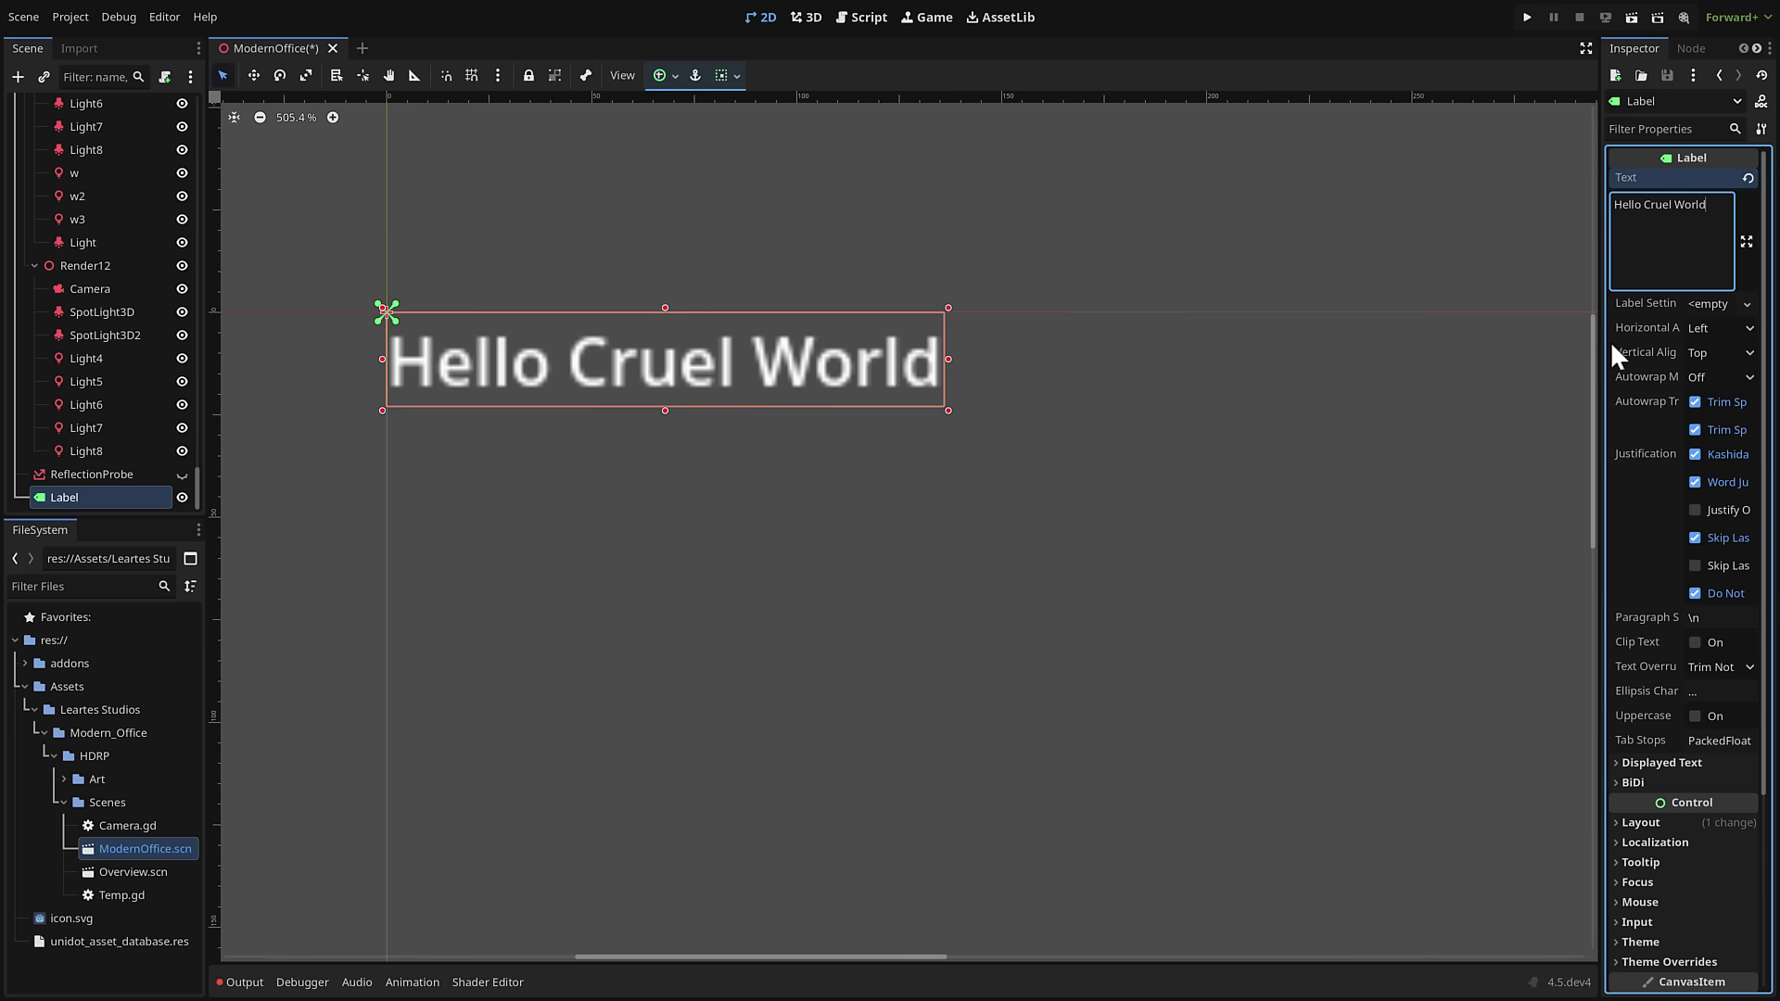
pyautogui.moveTo(1602, 346); pyautogui.dragTo(1231, 346)
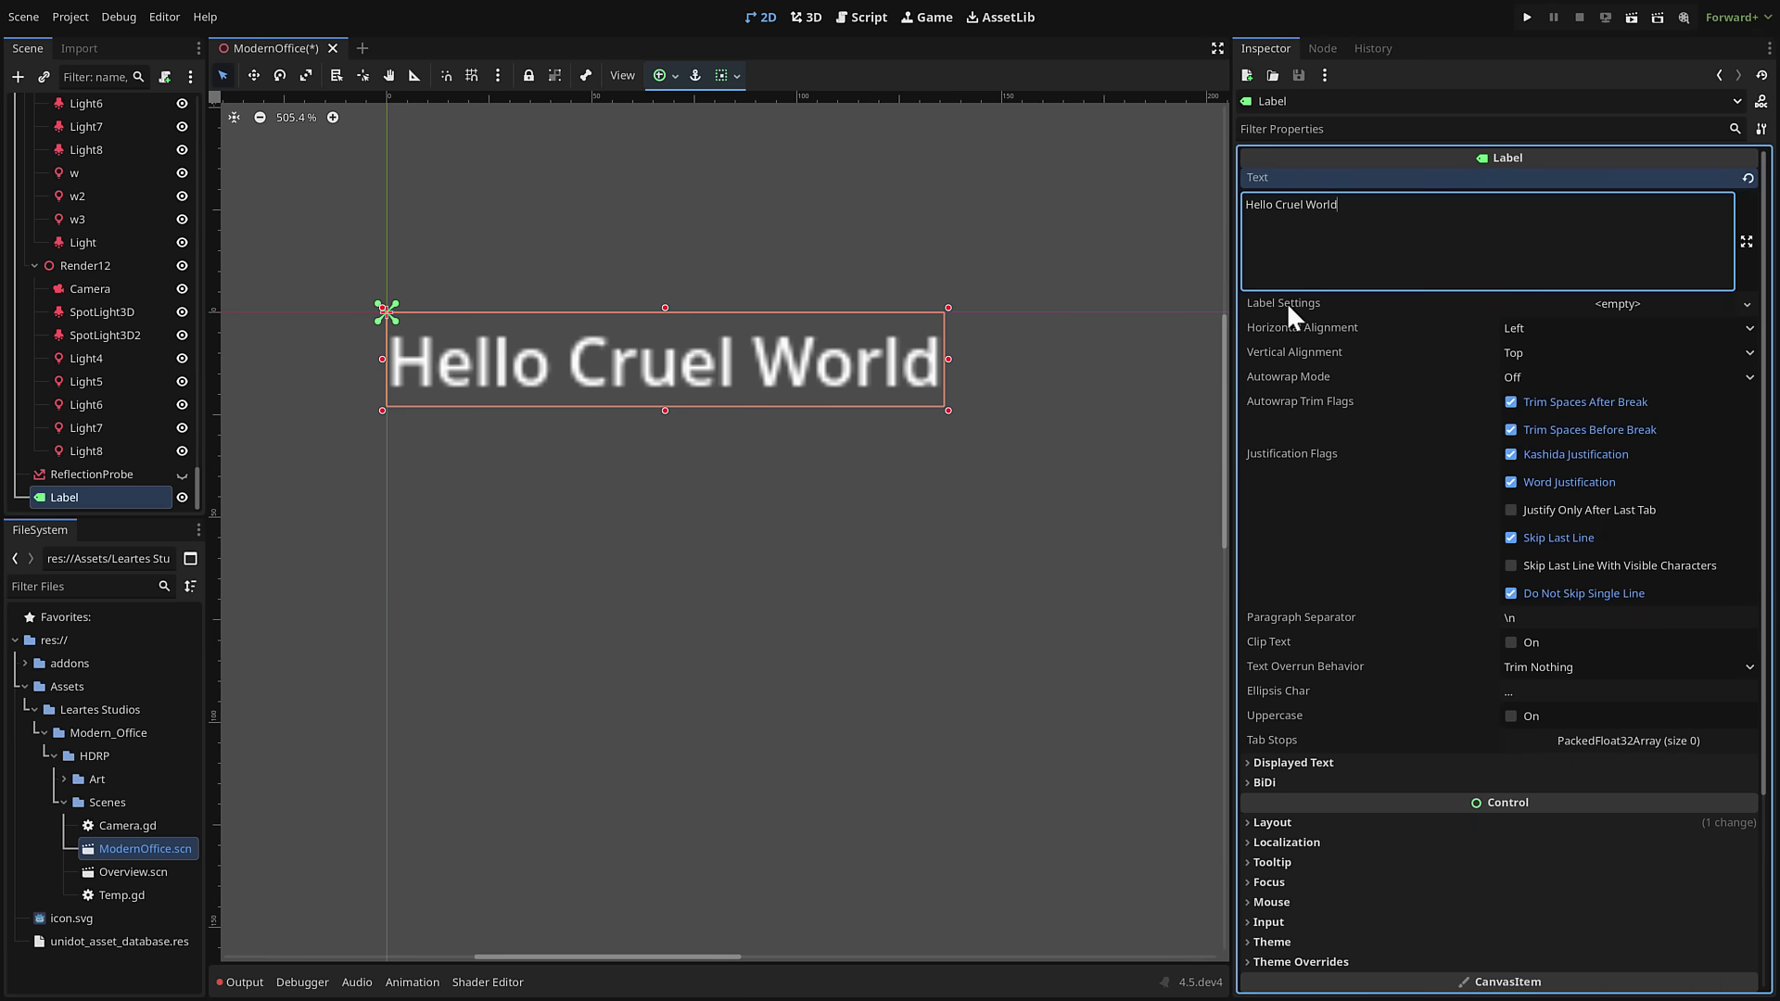
# Create a new LabelSettings resource for the label and open its properties.
pyautogui.click(1620, 301)
pyautogui.click(1688, 345)
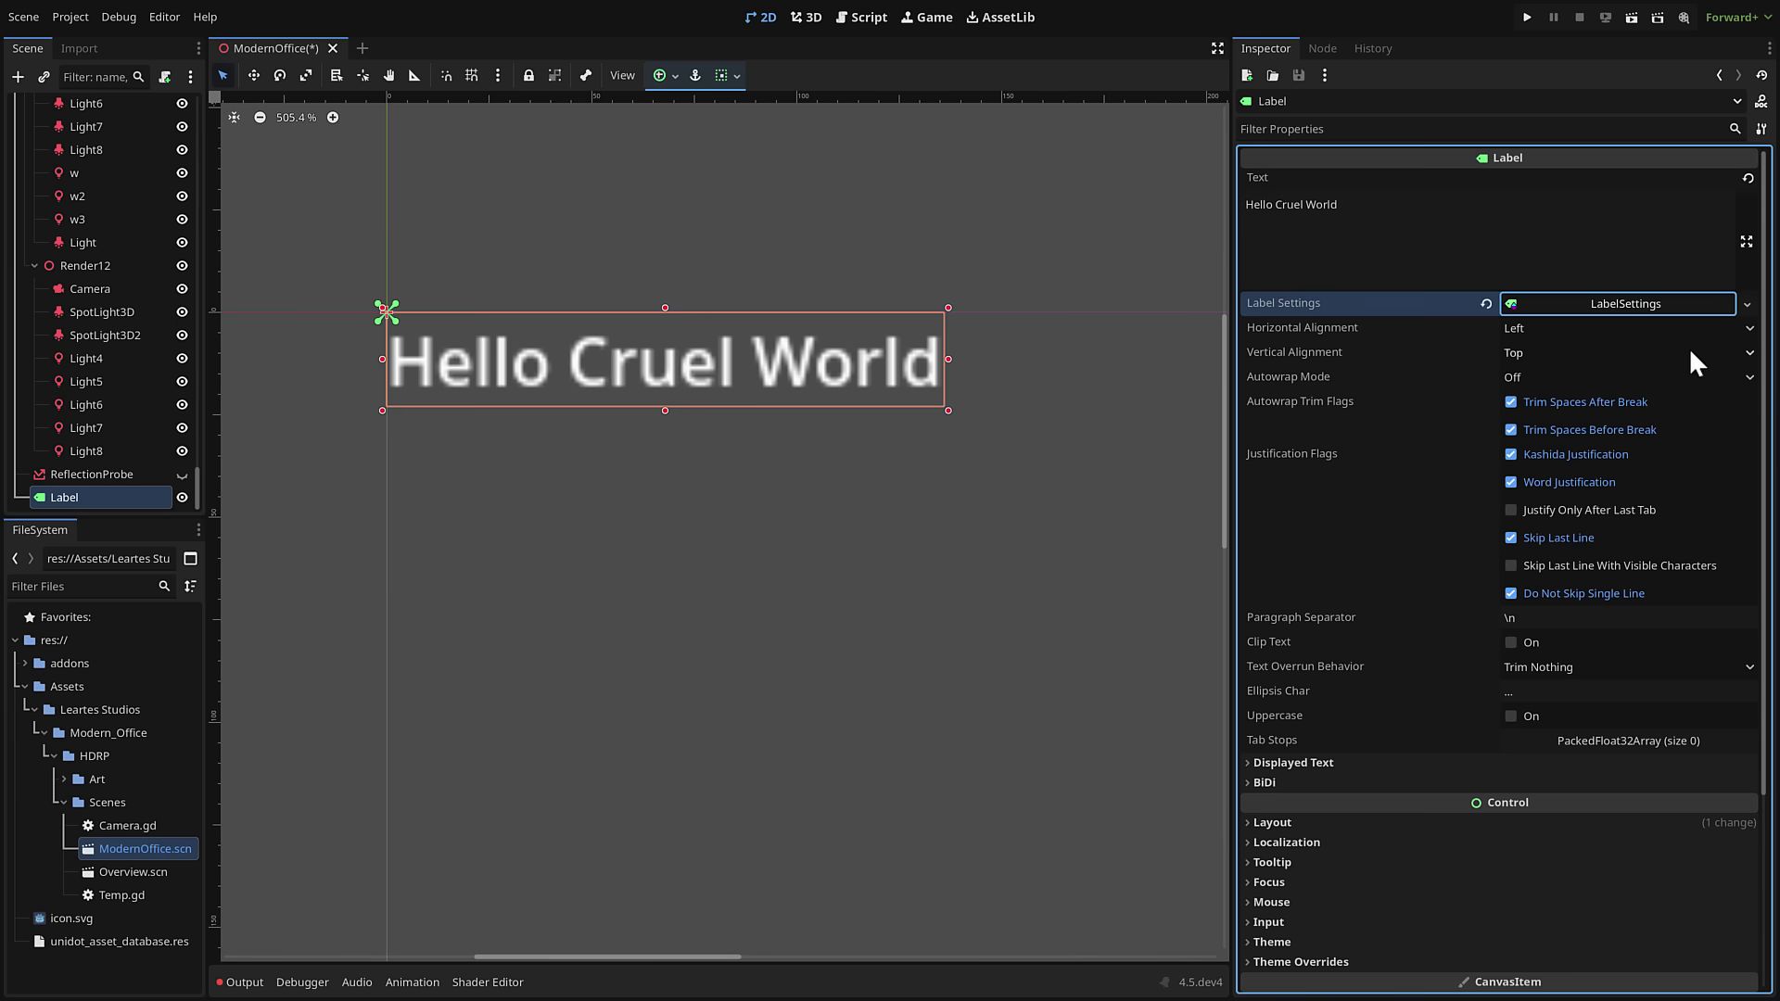
pyautogui.click(1617, 302)
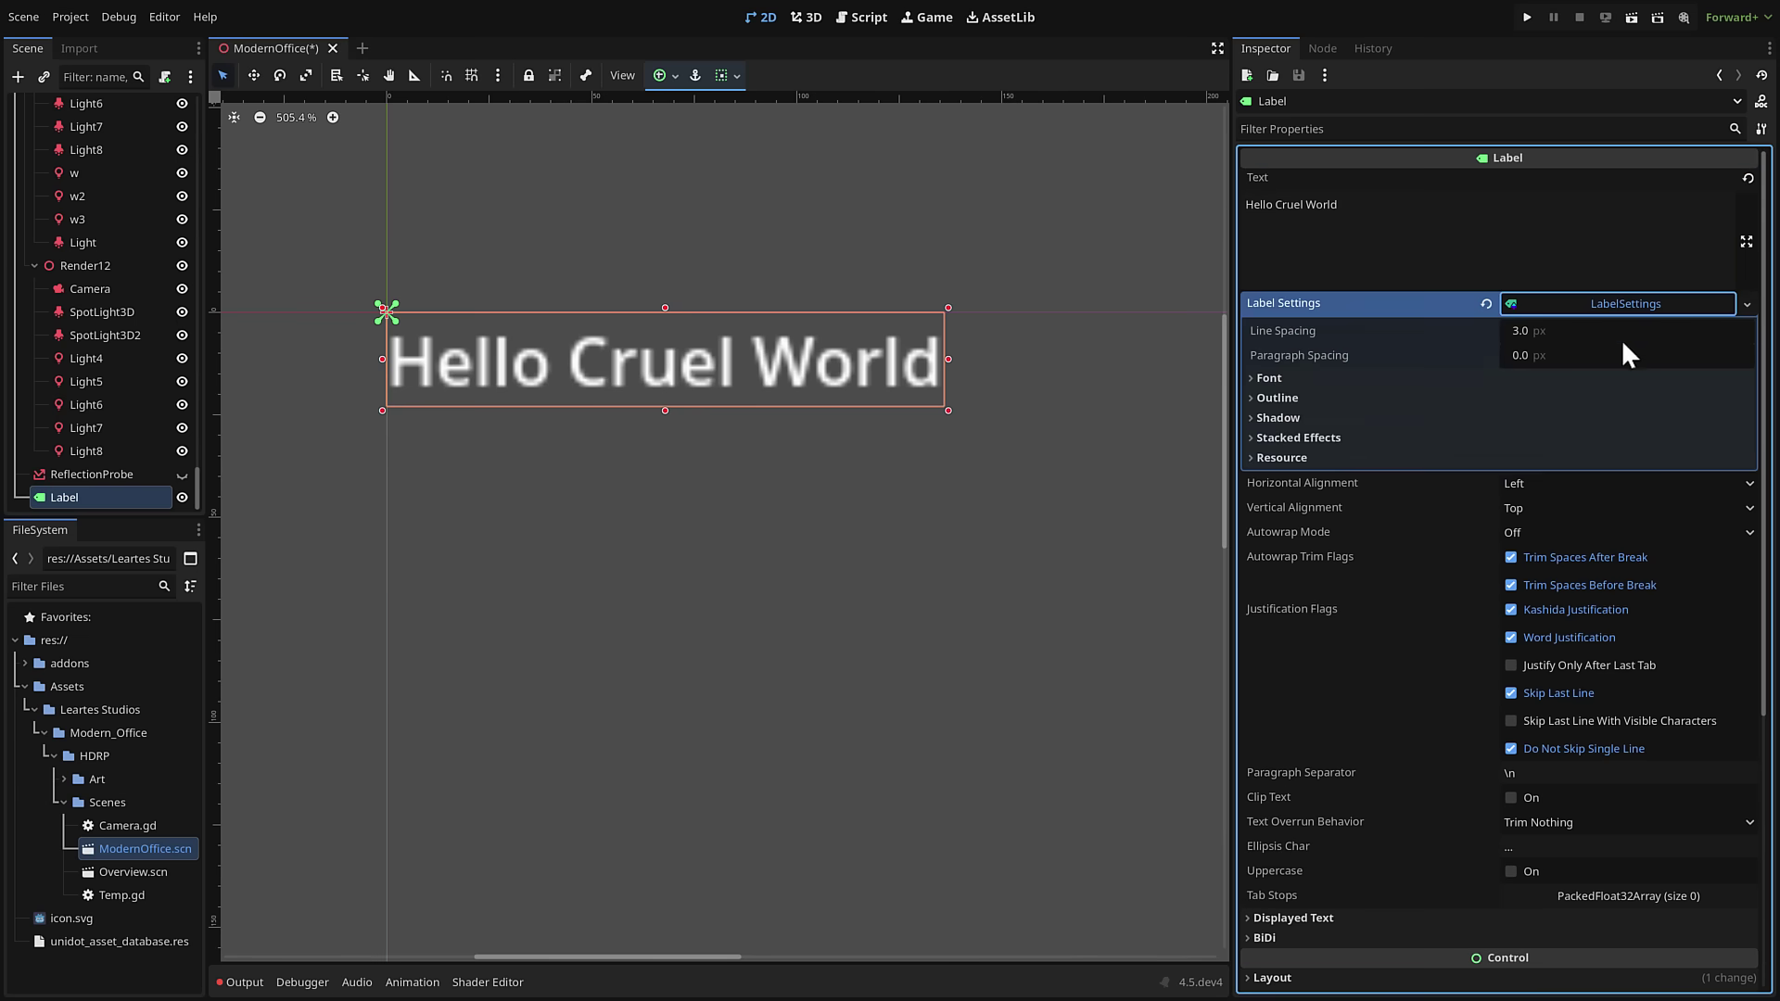
# Add a stacked outline under the label's Stacked Effects and set its size to 5 px.
pyautogui.click(1252, 437)
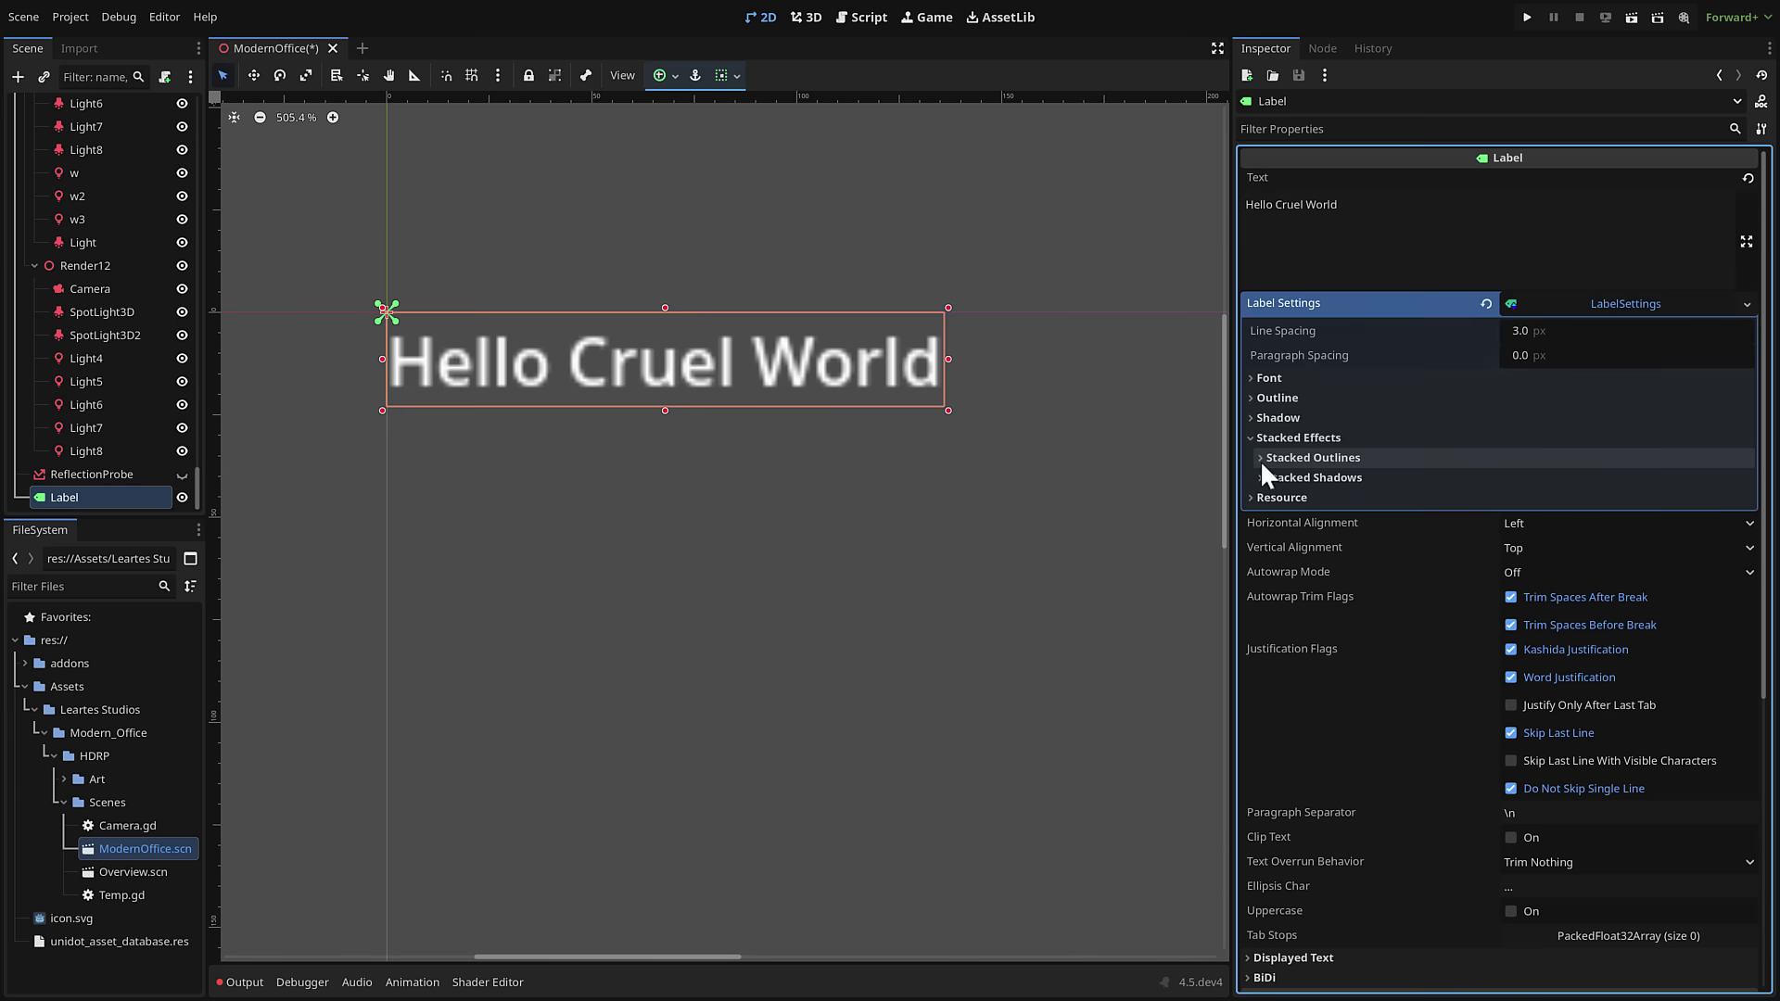
pyautogui.click(1260, 458)
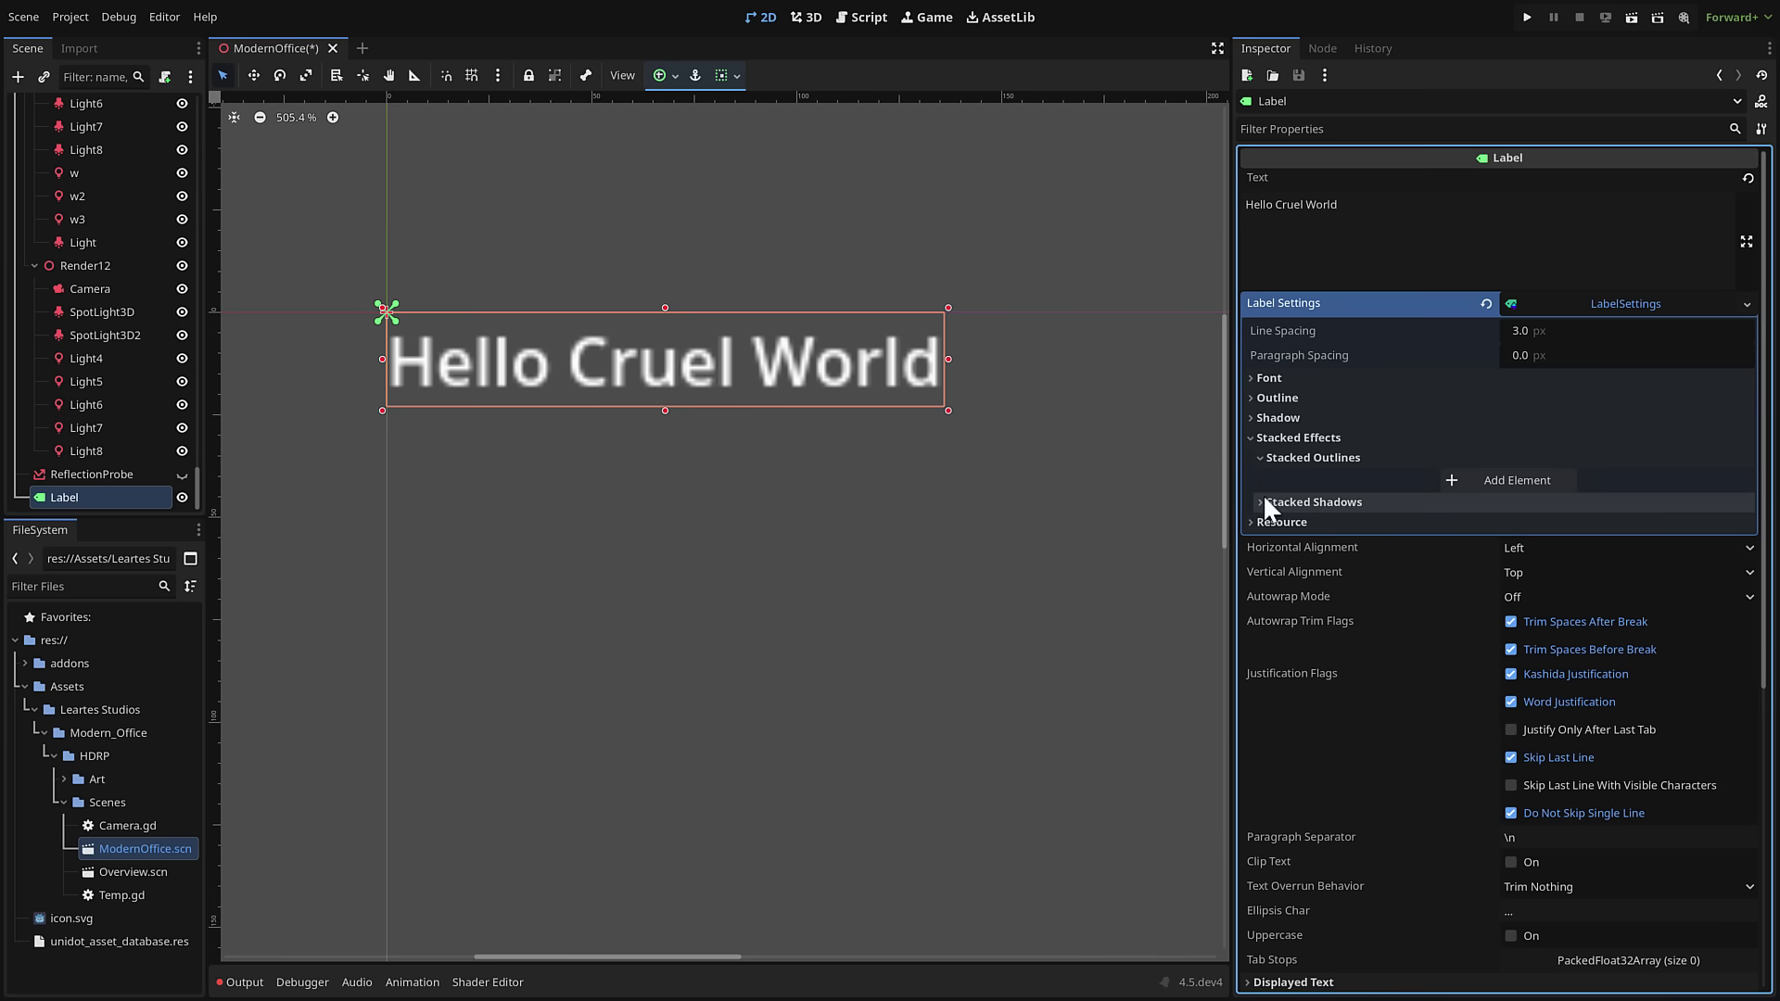
pyautogui.click(1262, 501)
pyautogui.click(1463, 481)
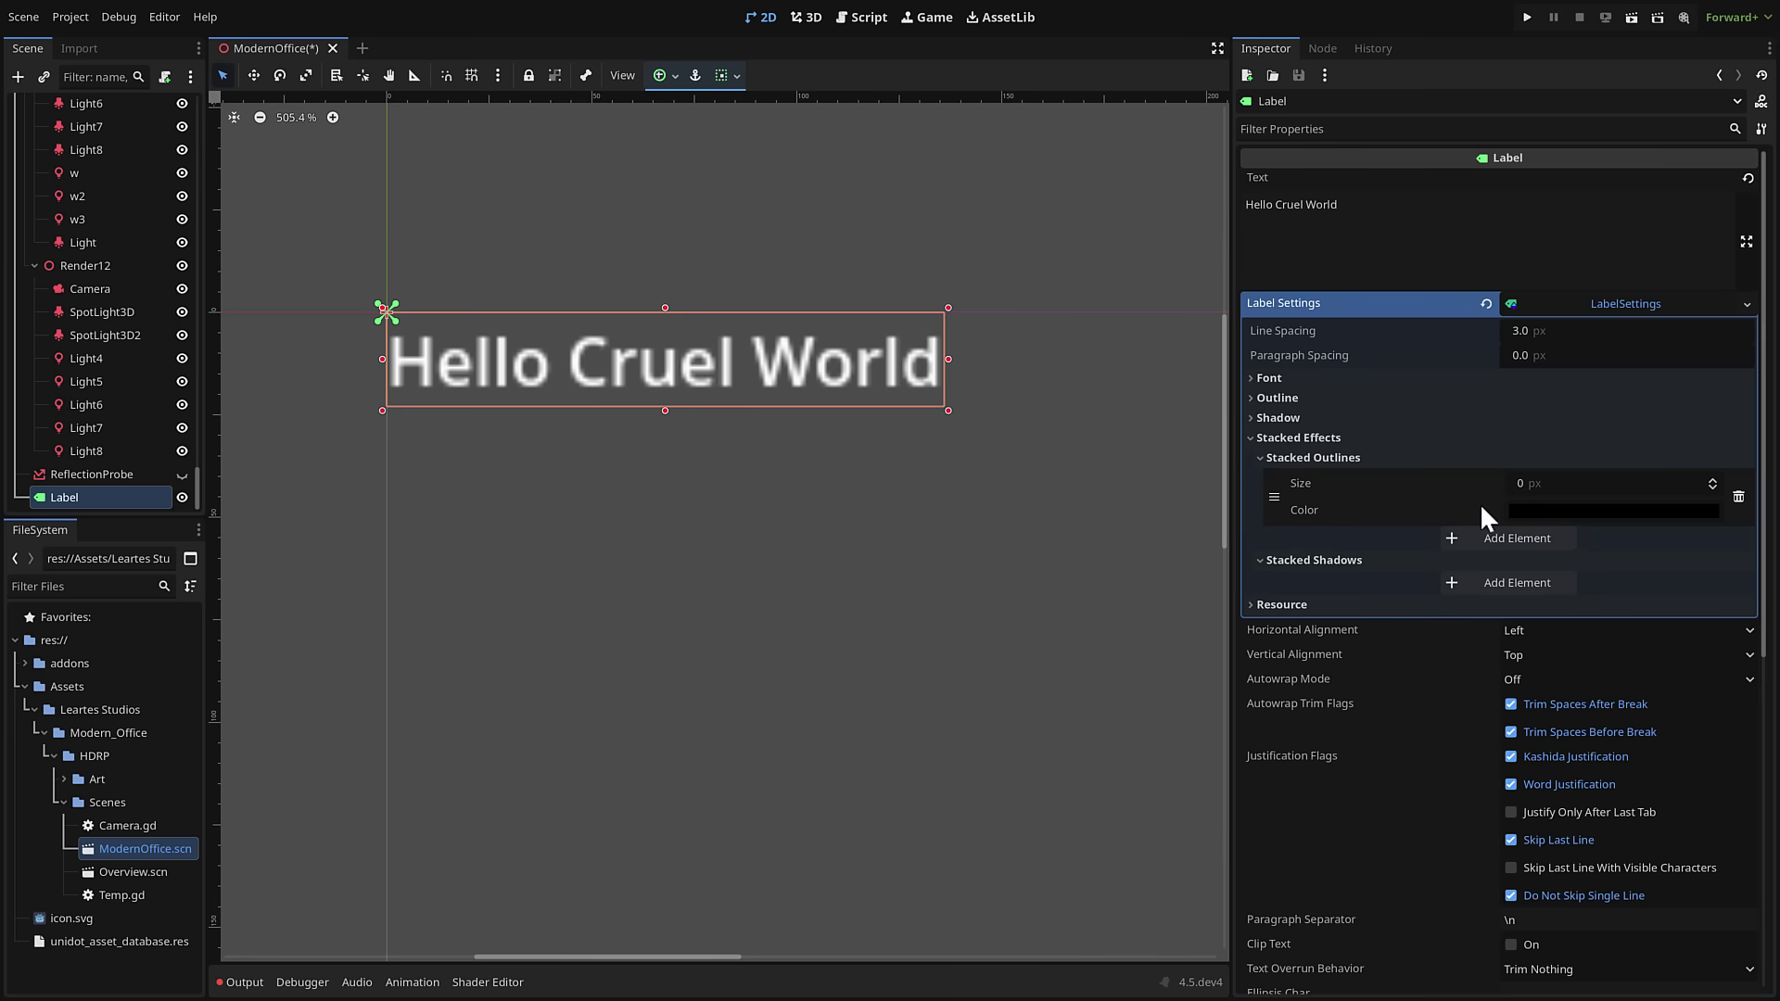
pyautogui.moveTo(1534, 492)
pyautogui.mouseDown()
pyautogui.moveTo(1603, 491)
pyautogui.moveTo(1538, 491)
pyautogui.mouseUp()
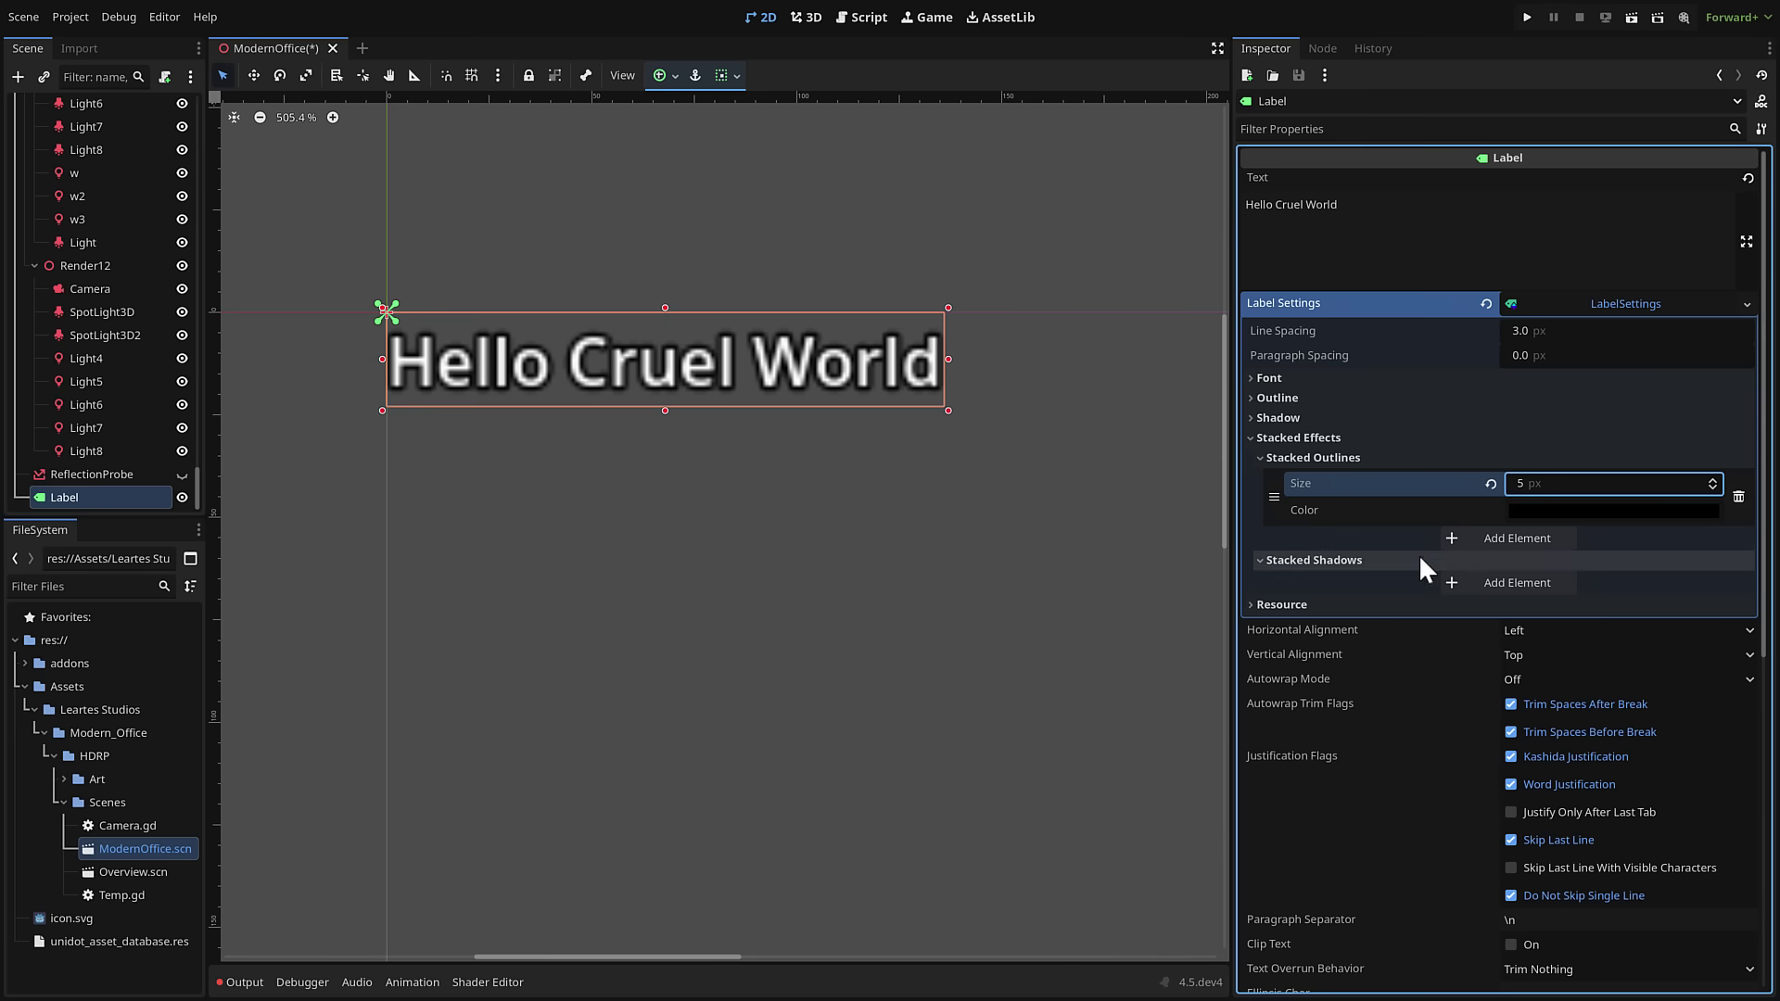
# Add a second stacked outline coloured dark red (aa0000) with a size of 10 px.
pyautogui.click(1487, 538)
pyautogui.click(1525, 547)
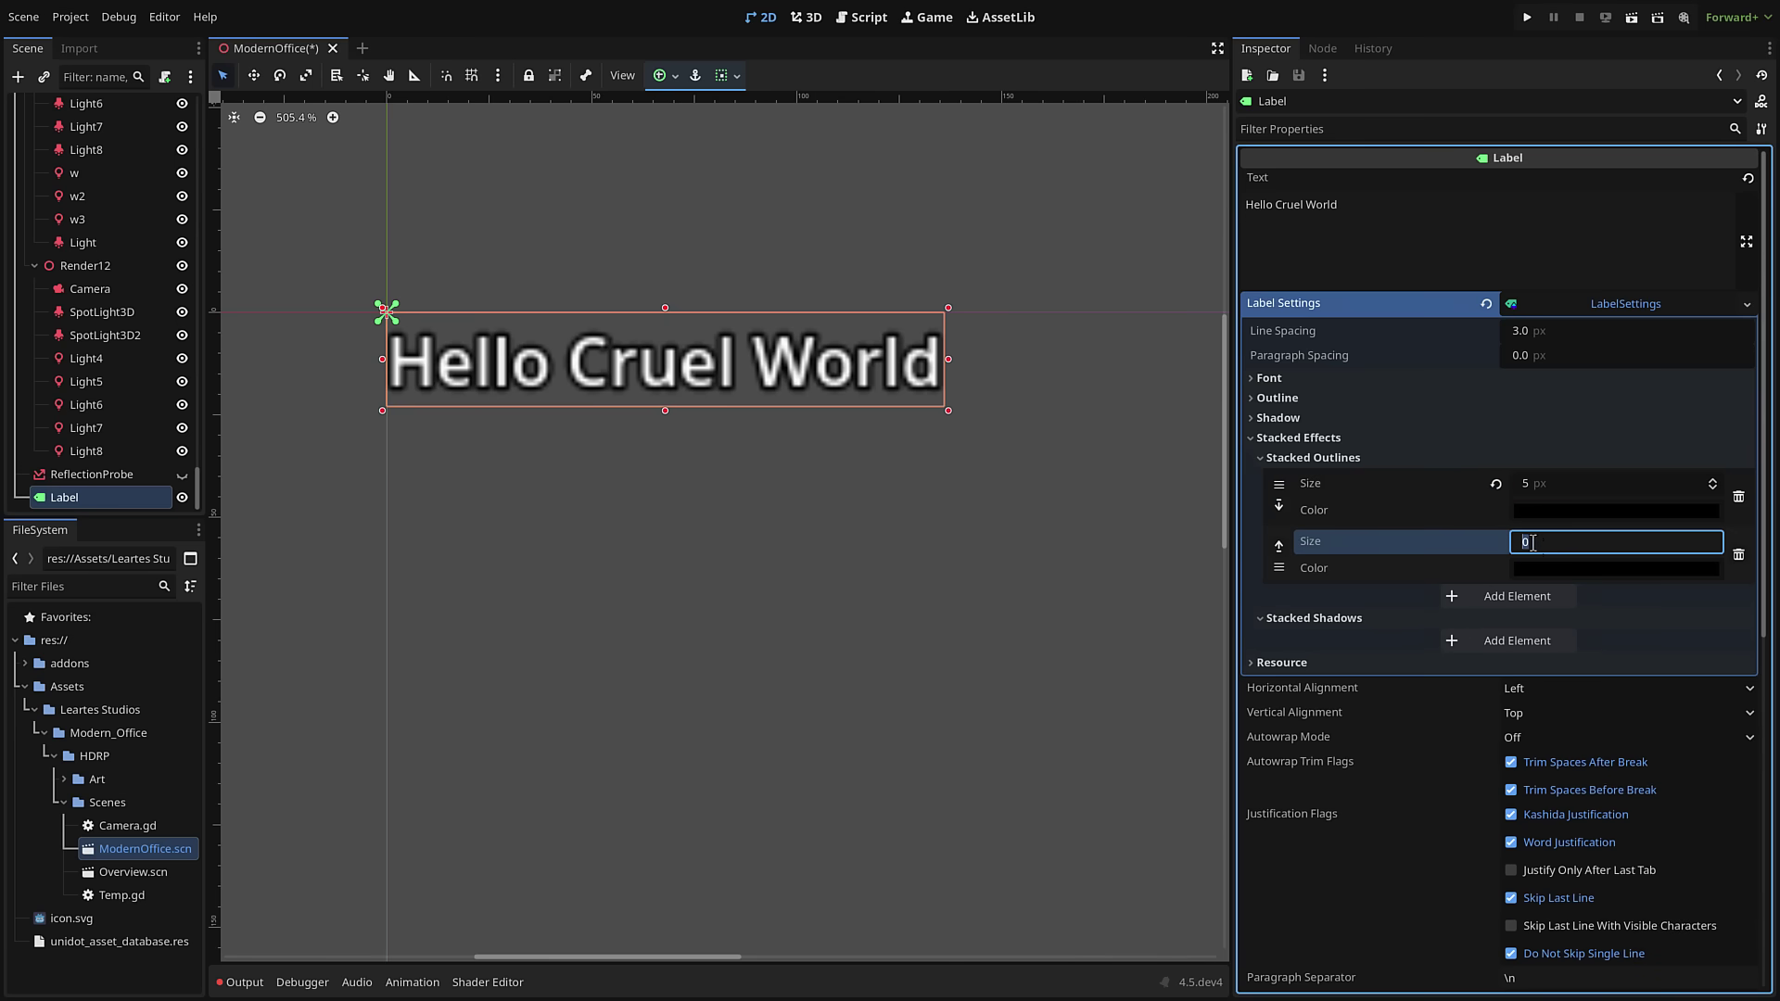
pyautogui.click(1539, 566)
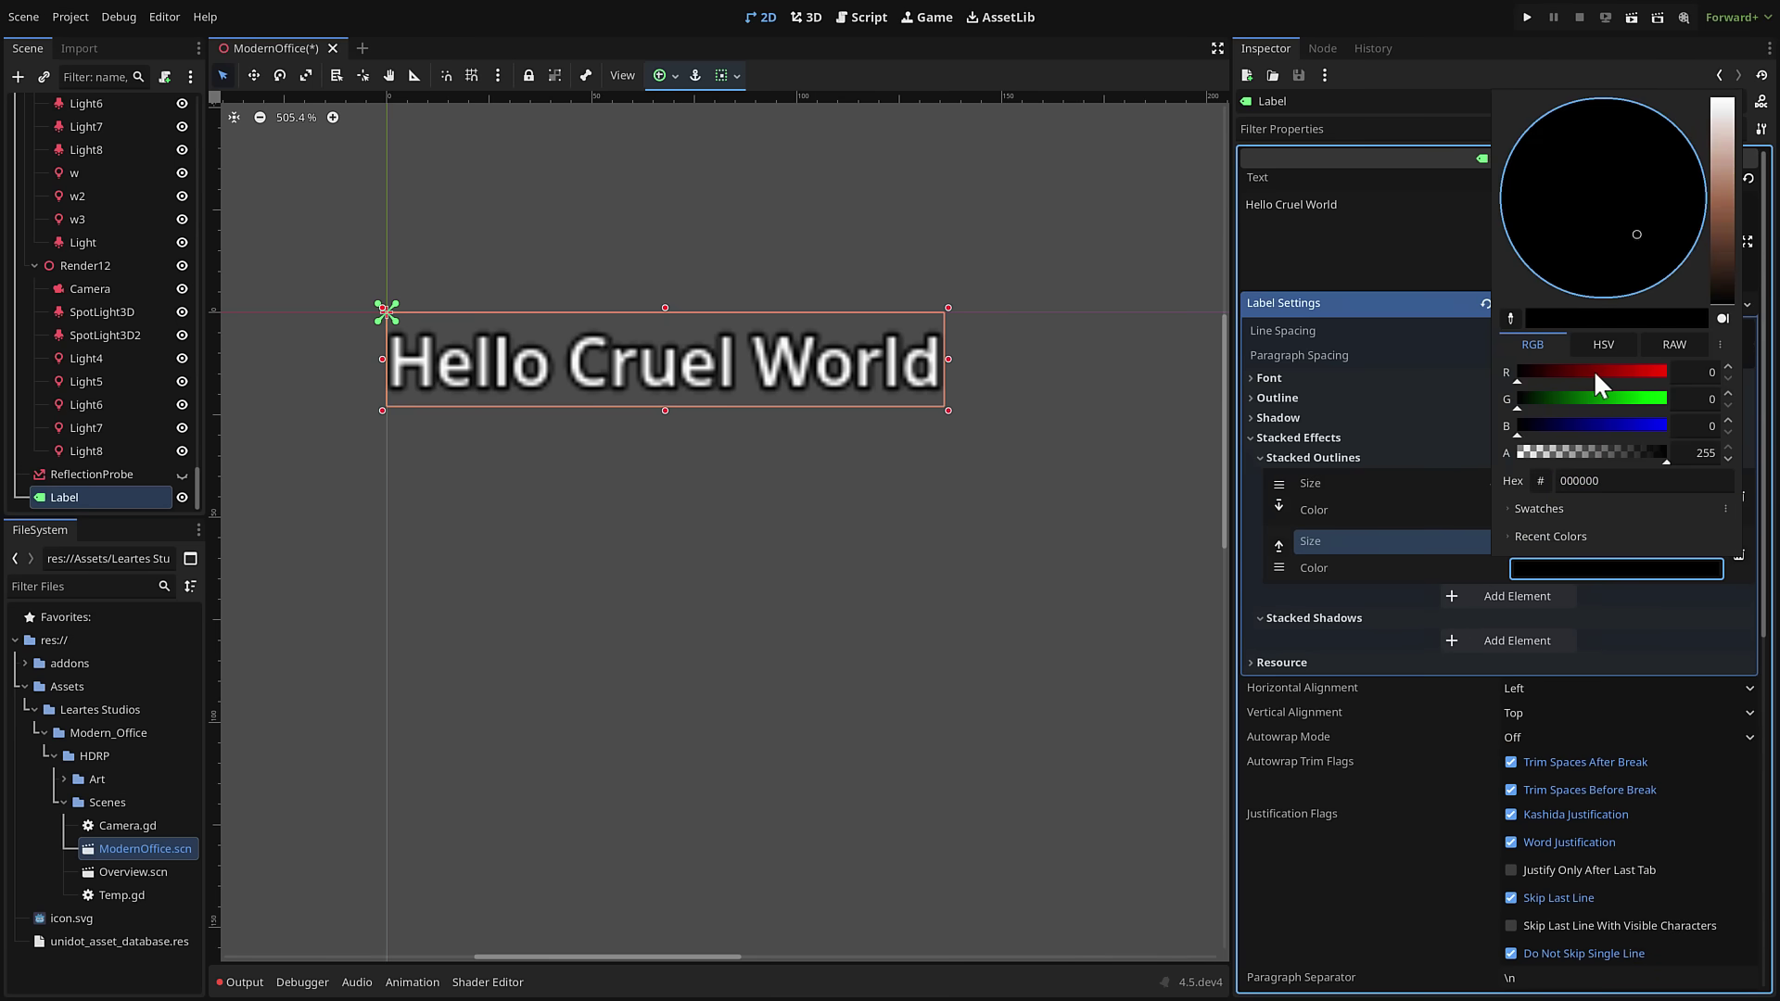
pyautogui.moveTo(1593, 371); pyautogui.dragTo(1638, 371)
pyautogui.click(1722, 225)
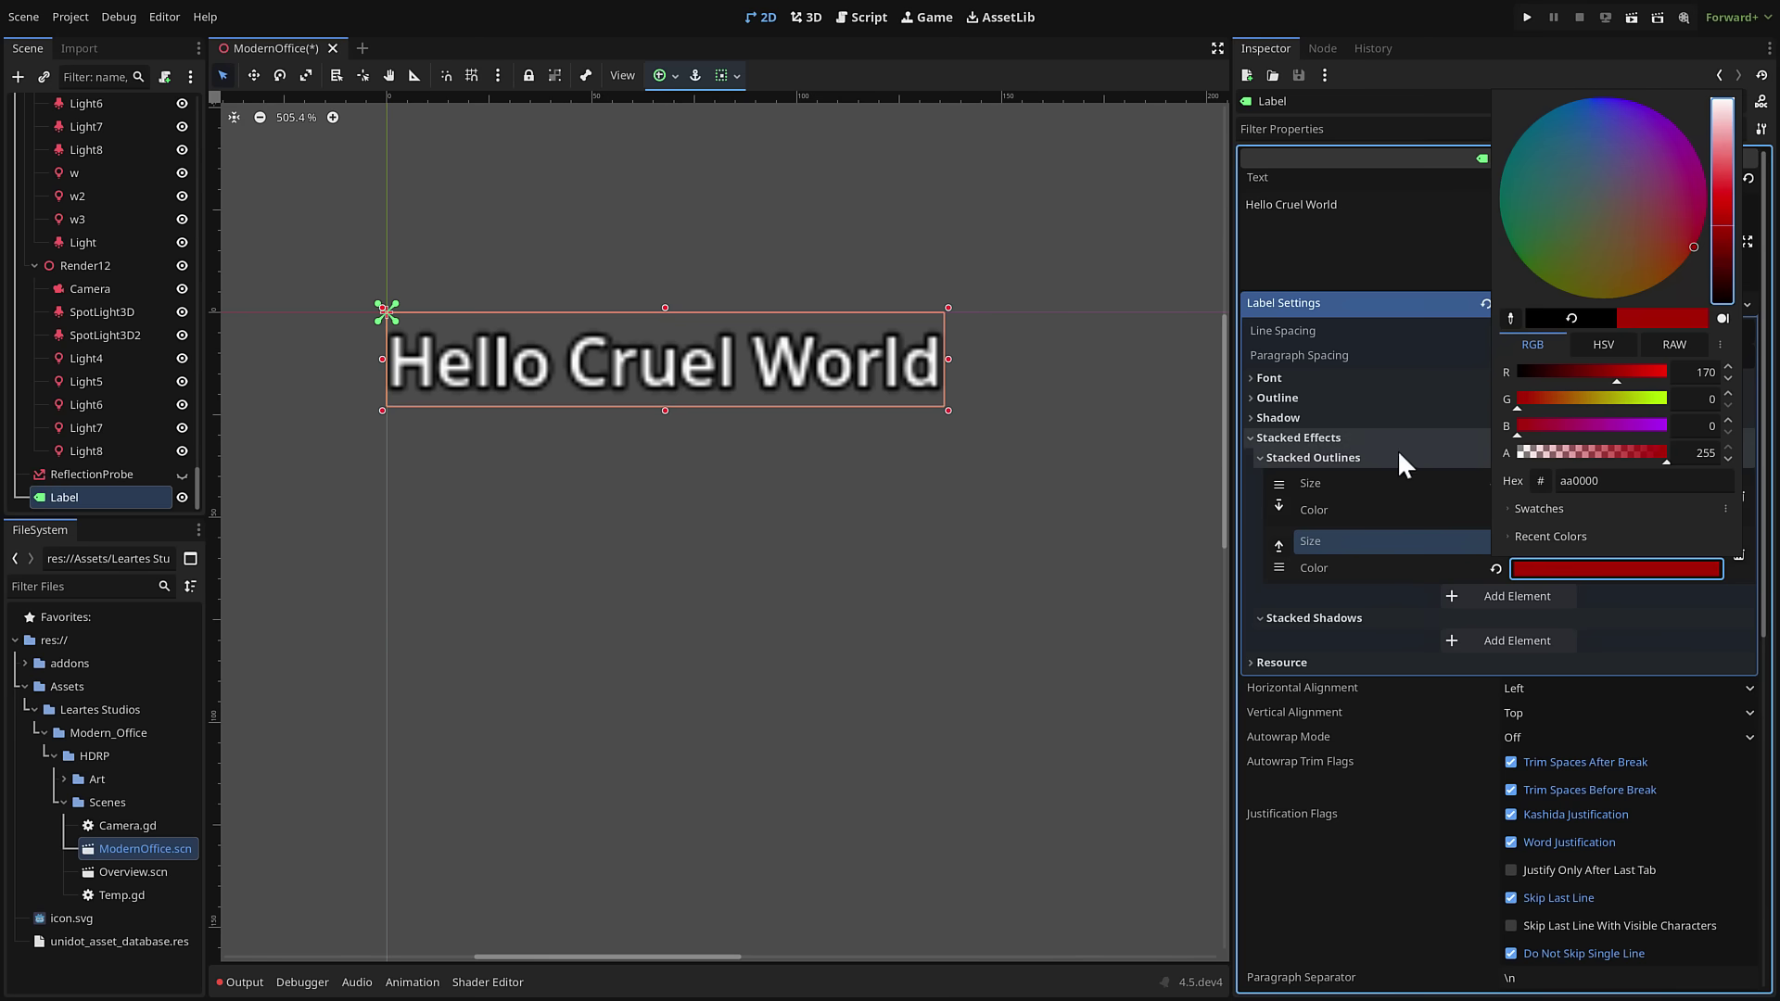
pyautogui.click(1307, 599)
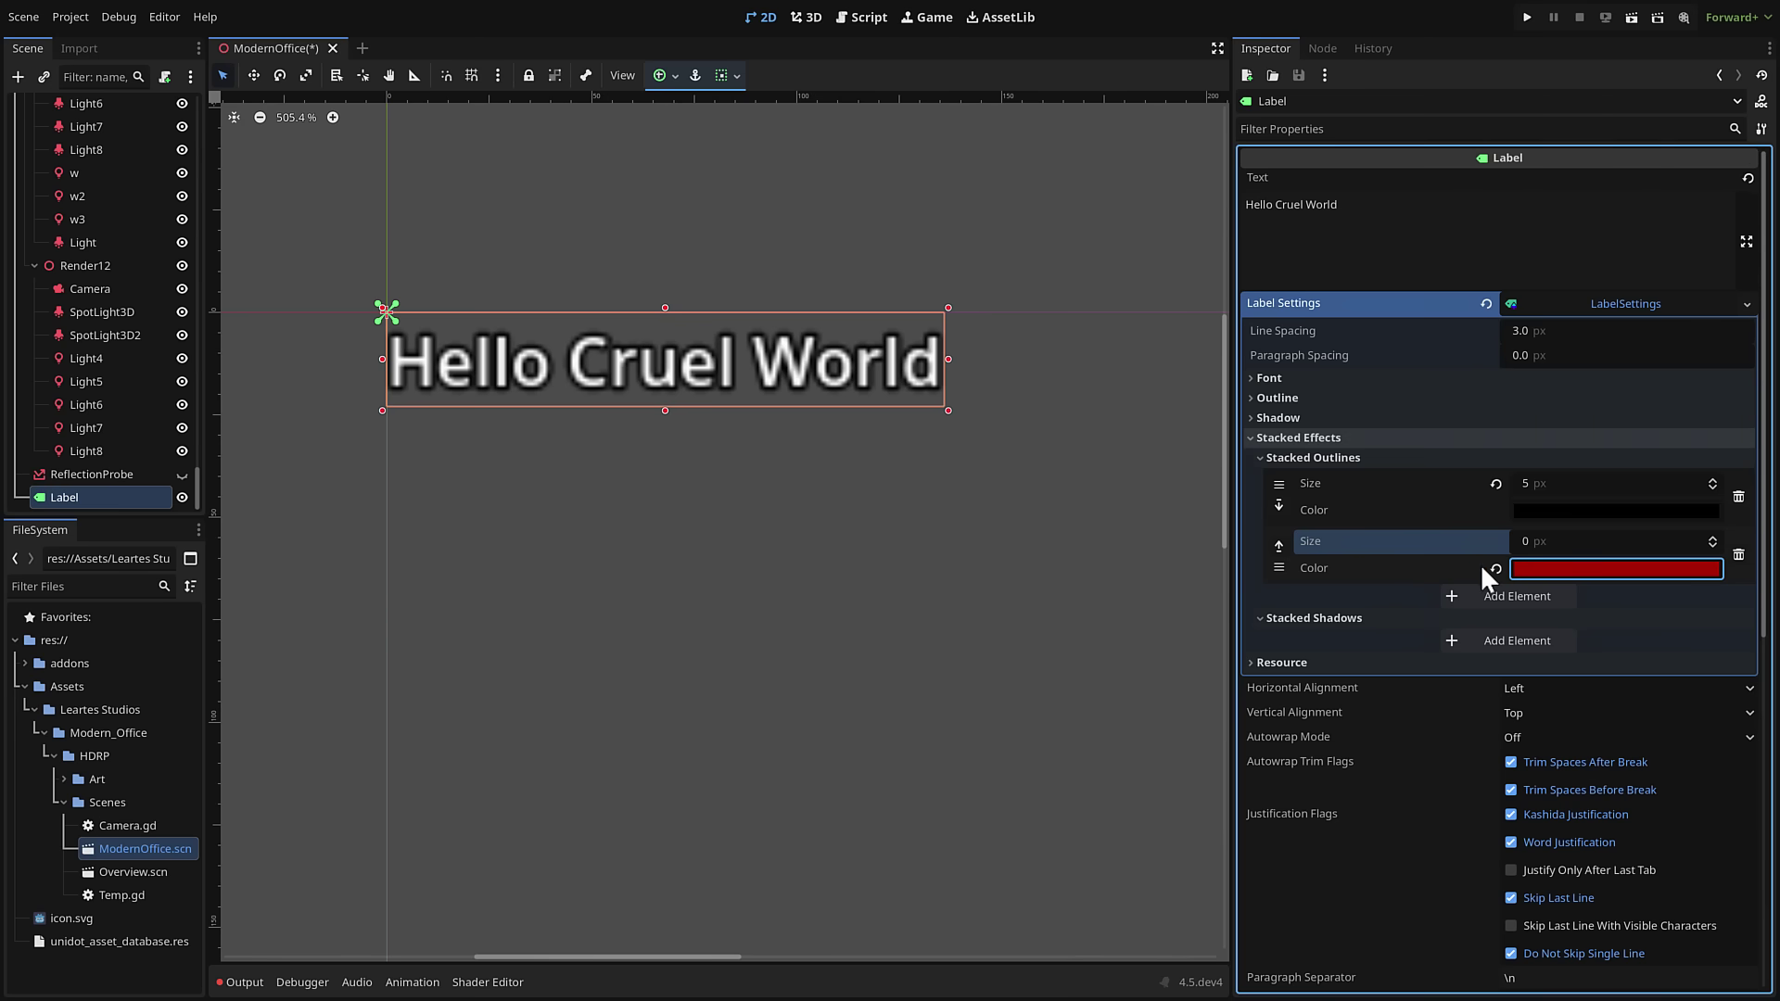
pyautogui.moveTo(1550, 539)
pyautogui.mouseDown()
pyautogui.moveTo(1594, 540)
pyautogui.moveTo(1532, 539)
pyautogui.mouseUp()
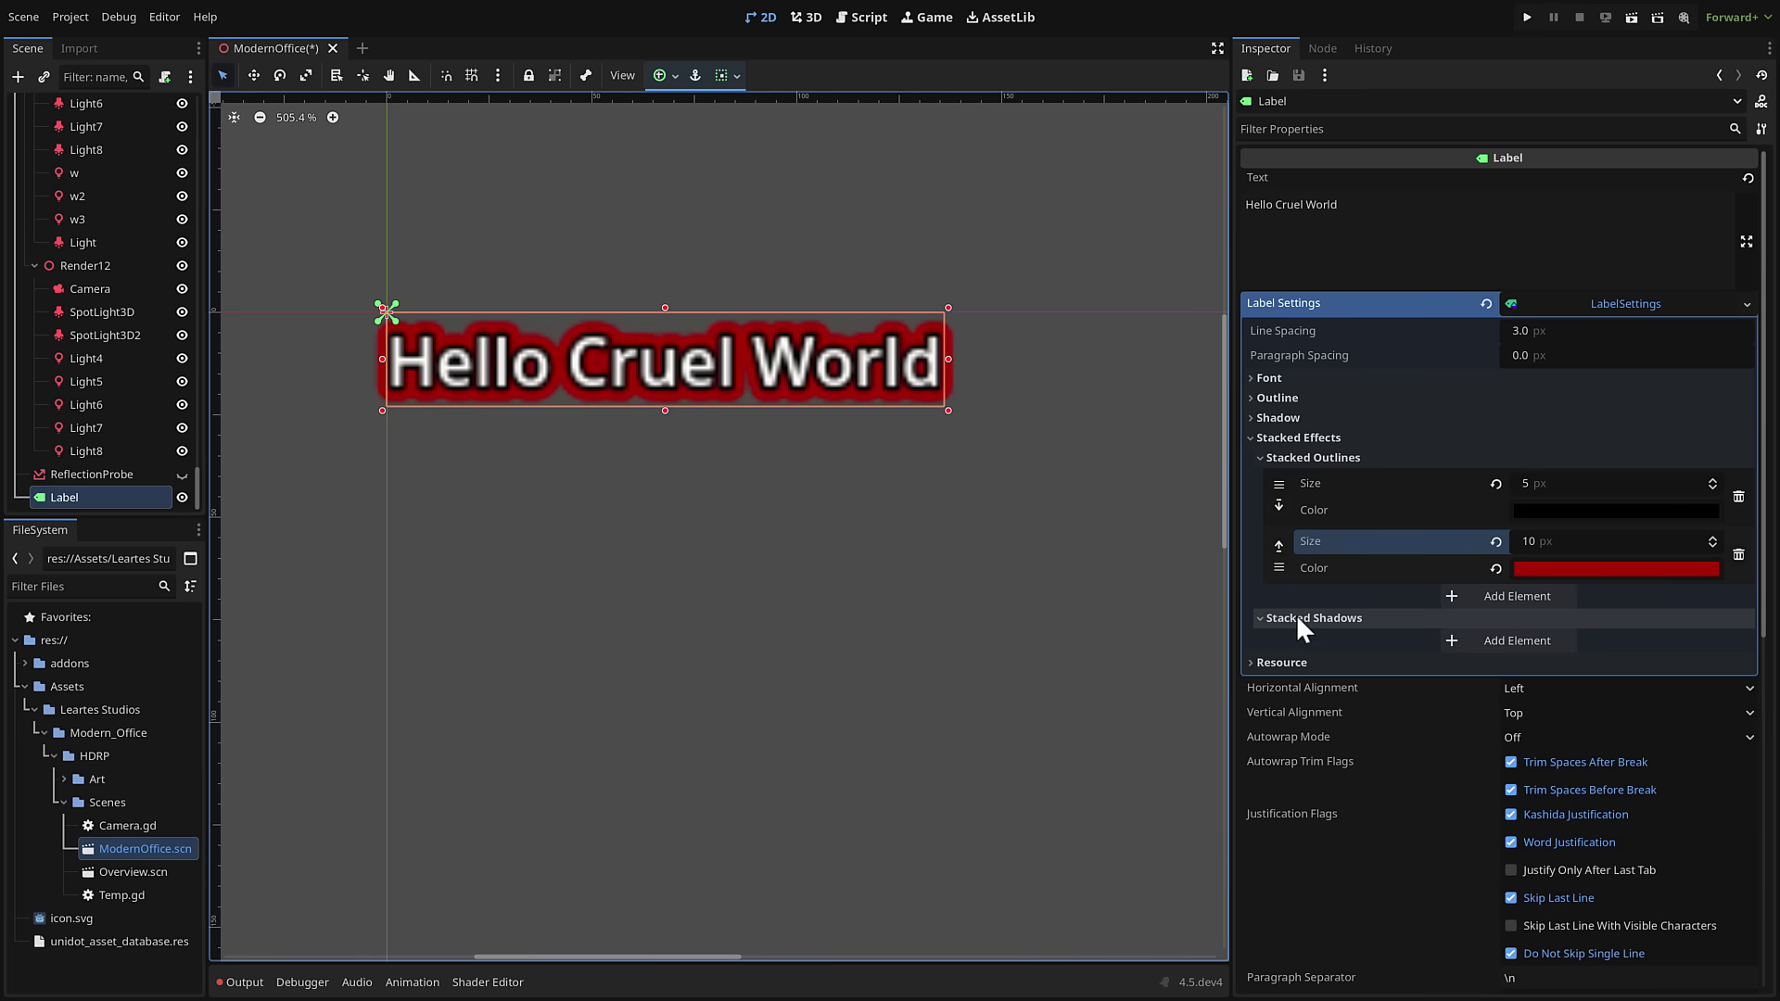
# Add a stacked shadow to the label settings and set its outline size to 15 px.
pyautogui.click(1493, 641)
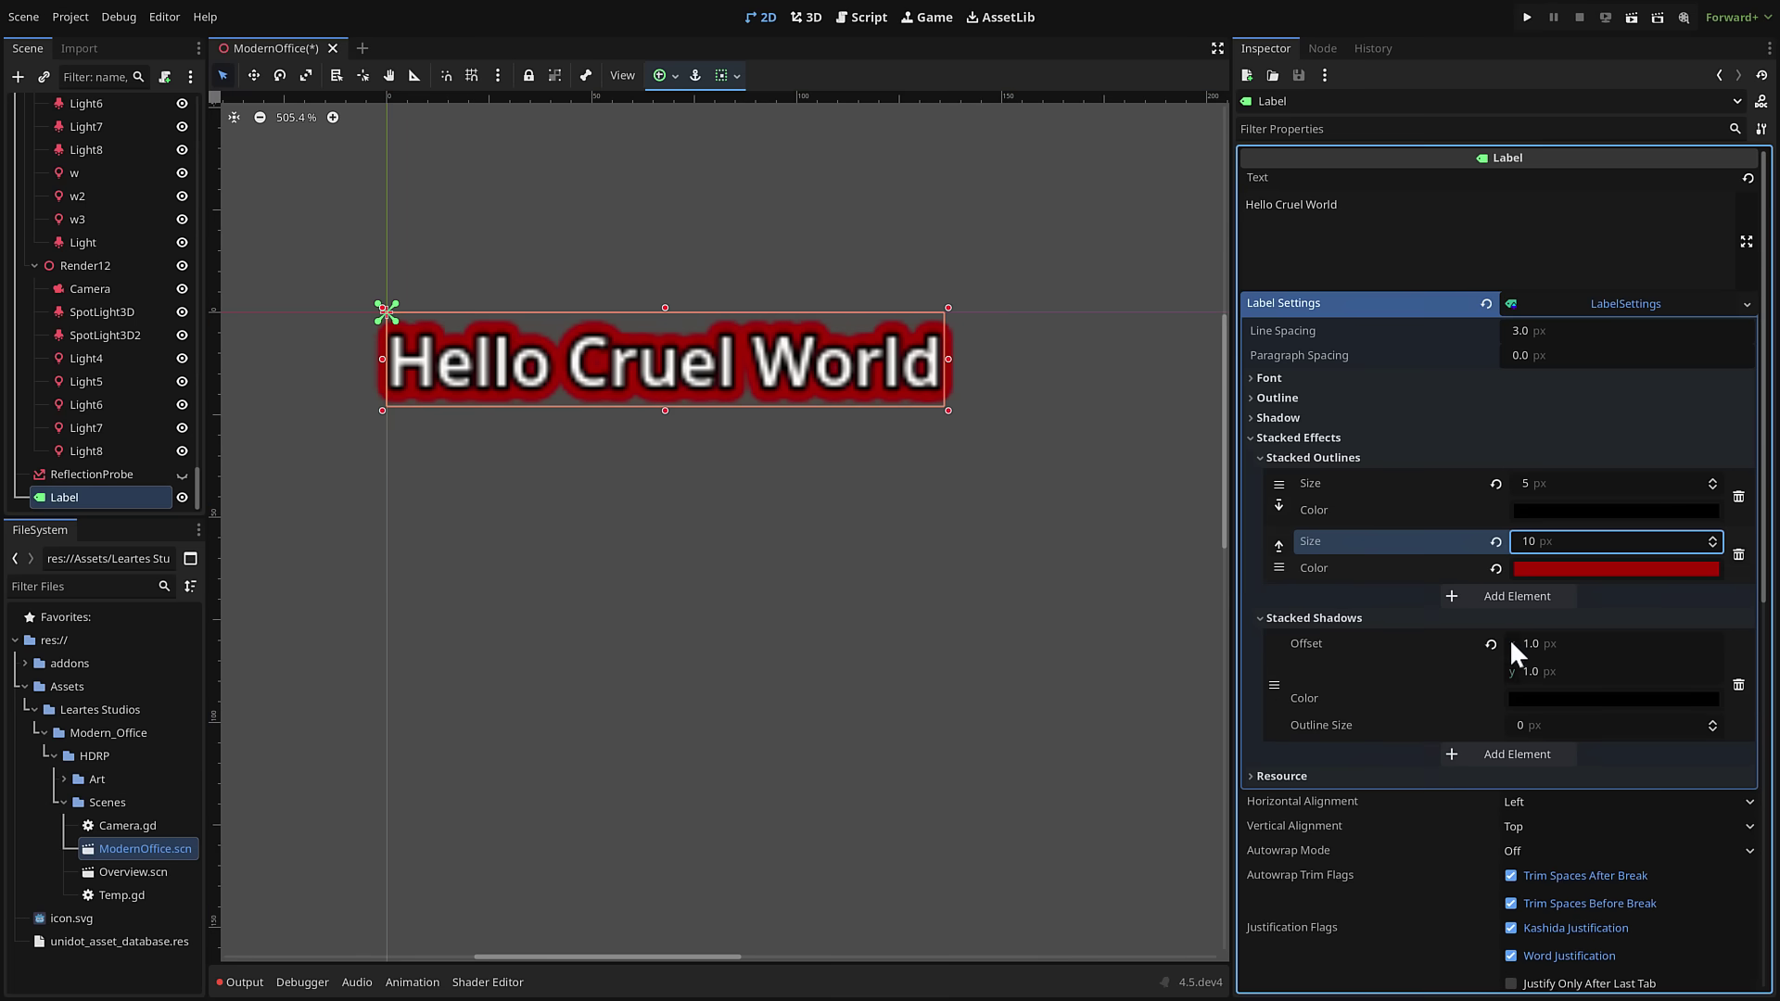
pyautogui.scroll(-1, 1502, 630)
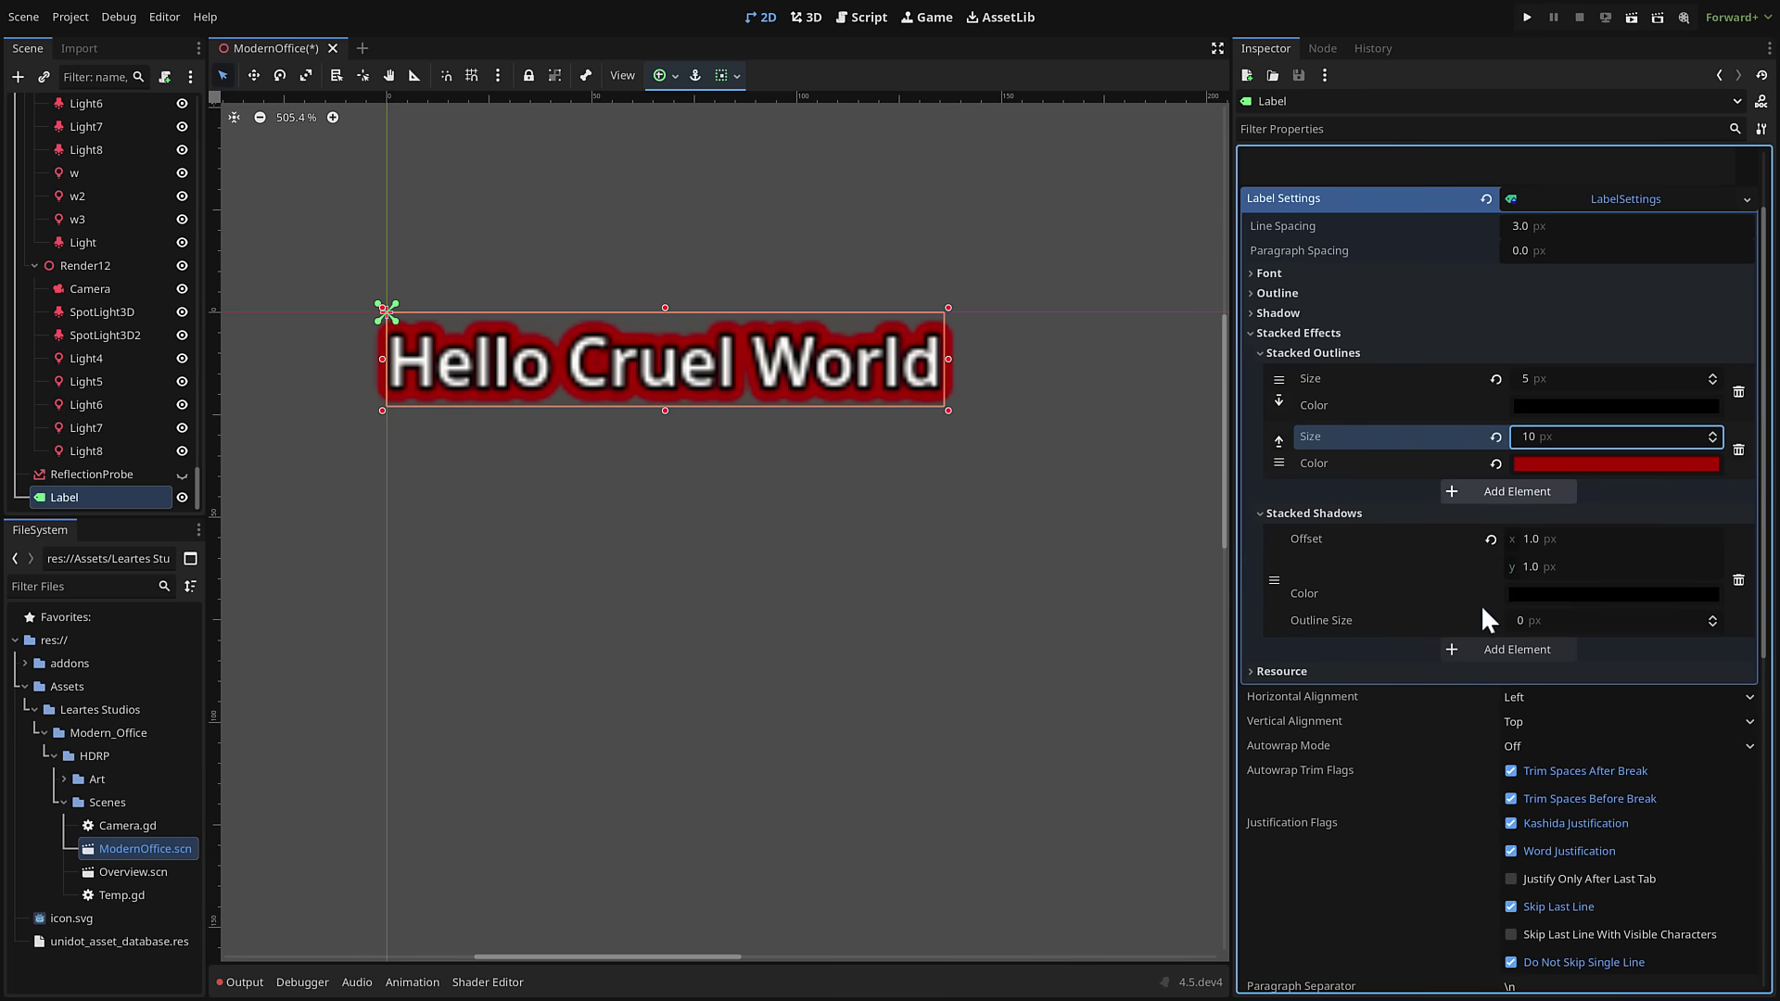
pyautogui.moveTo(1515, 619)
pyautogui.mouseDown()
pyautogui.moveTo(1595, 619)
pyautogui.moveTo(1543, 619)
pyautogui.mouseUp()
# Set the stacked shadow's vertical offset to 10 px.
pyautogui.click(1535, 572)
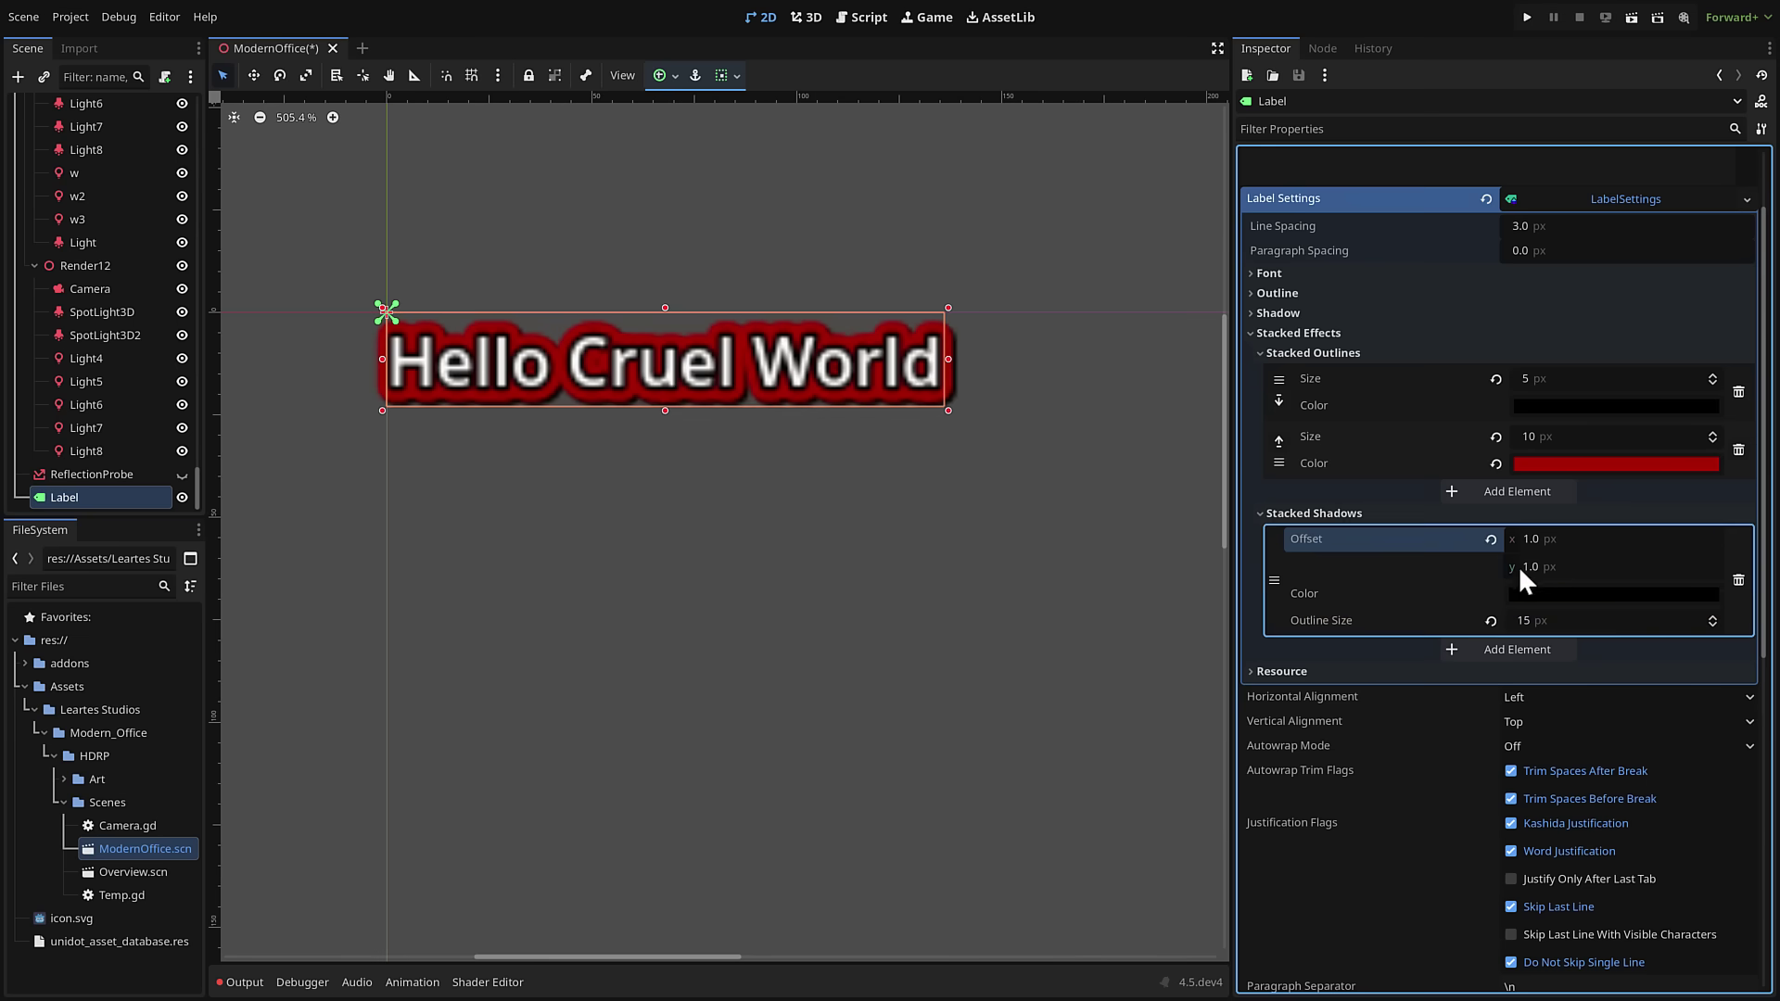
pyautogui.click(1397, 567)
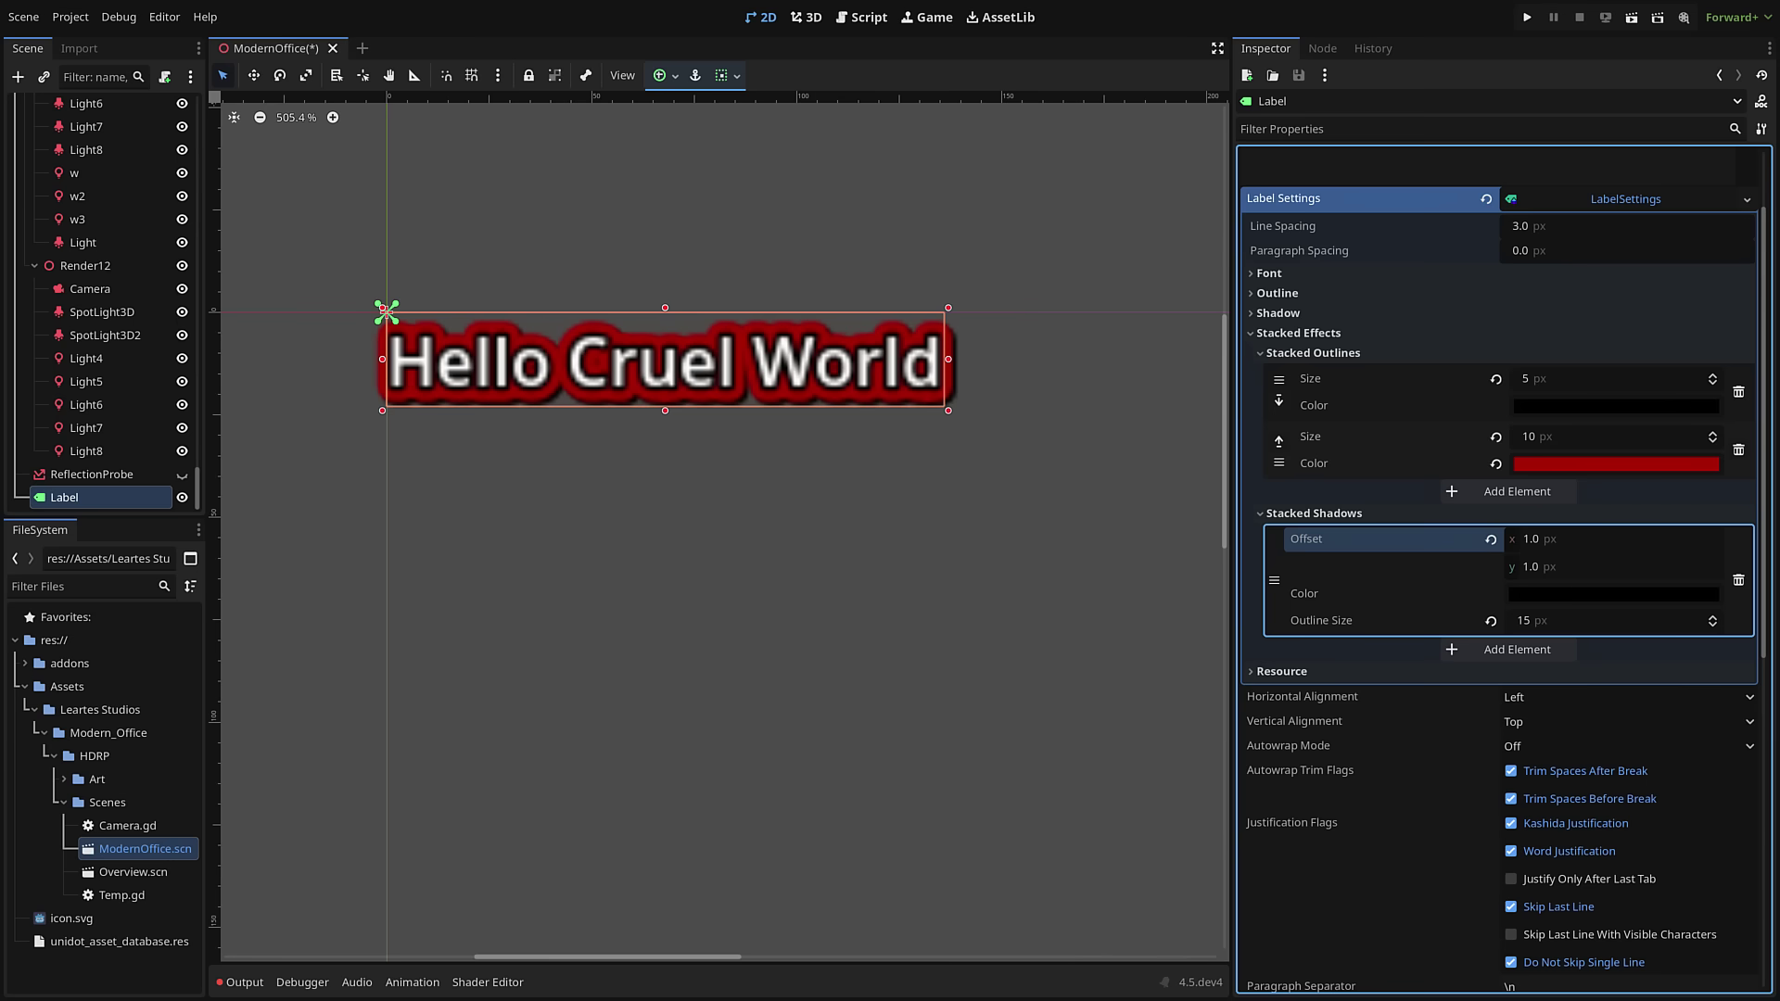
pyautogui.click(1508, 573)
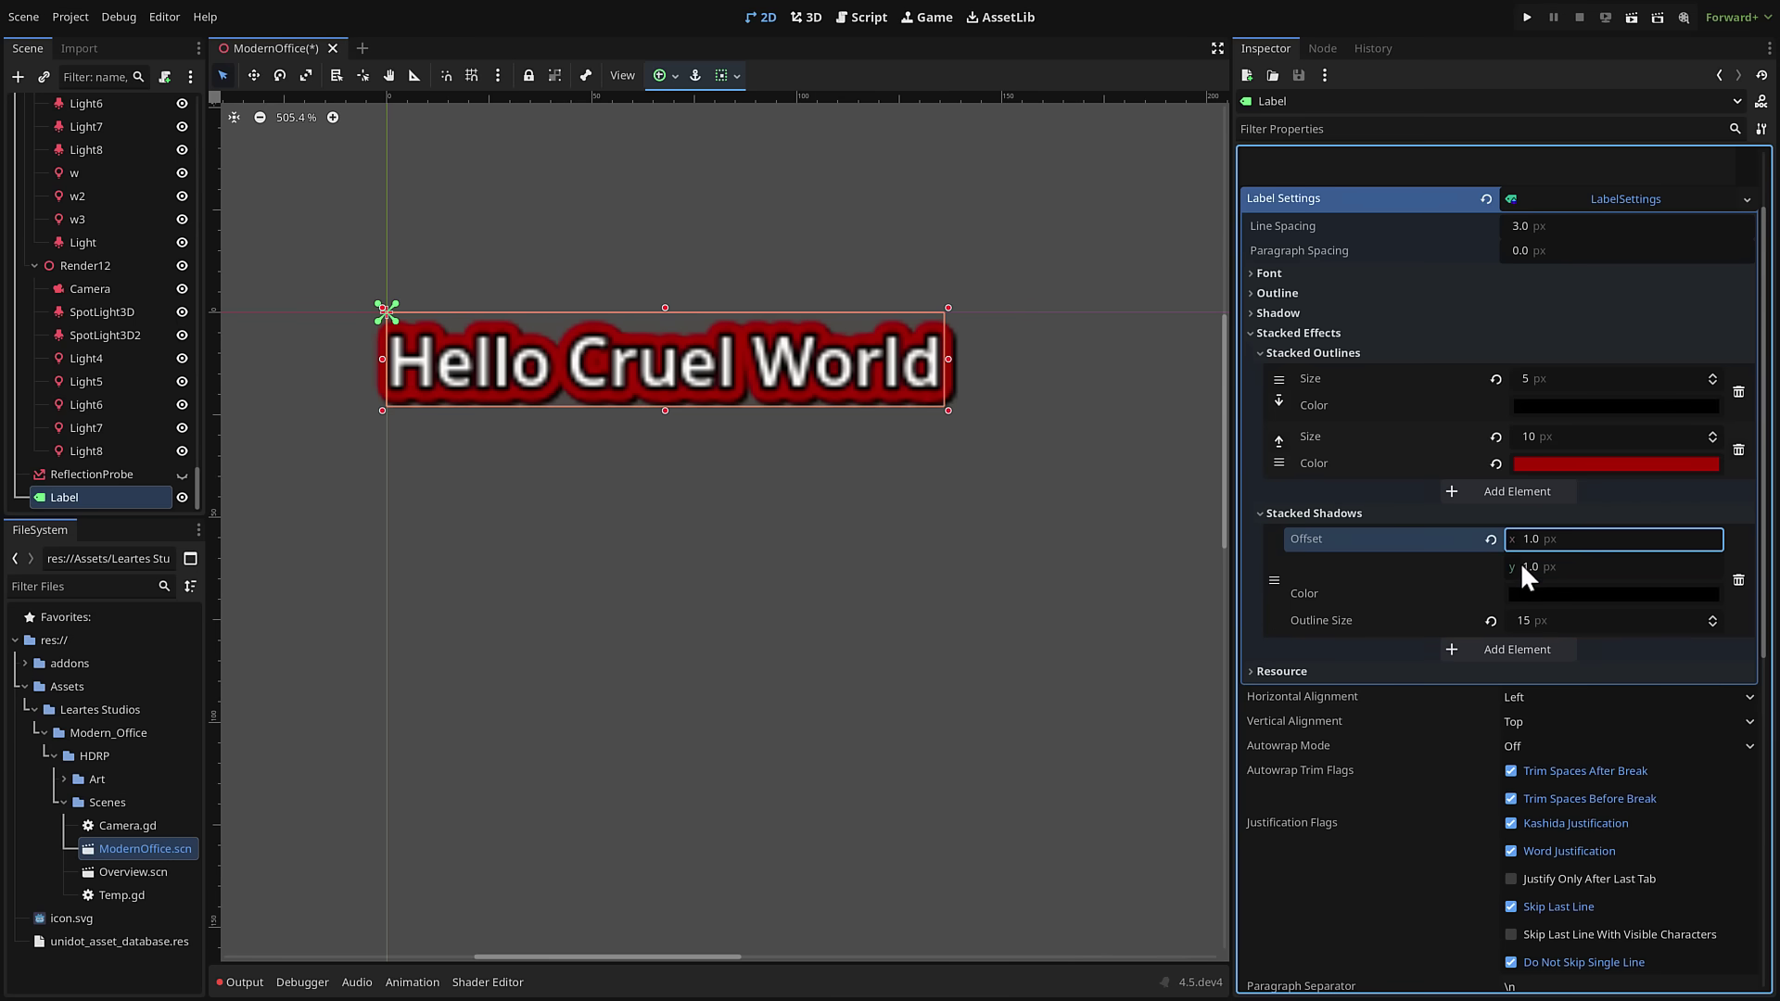
pyautogui.click(1536, 564)
pyautogui.press('BackSpace')
pyautogui.press('BackSpace')
pyautogui.press('BackSpace')
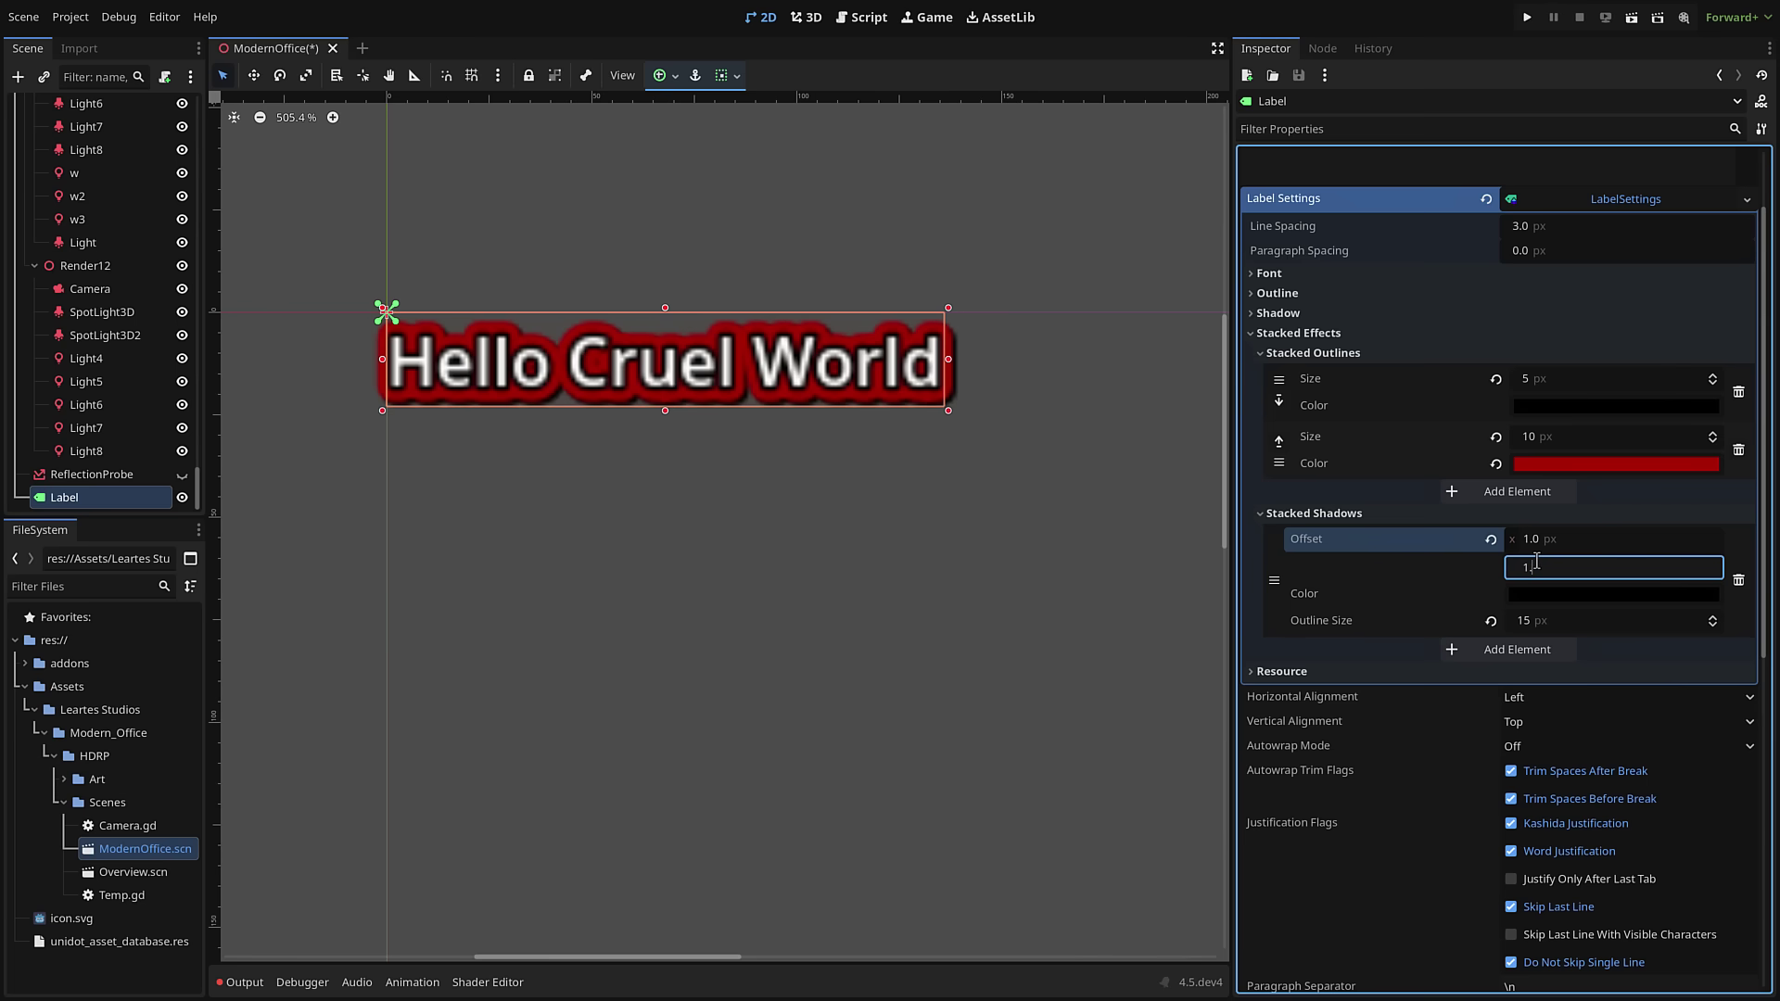
pyautogui.write('10')
pyautogui.press('Return')
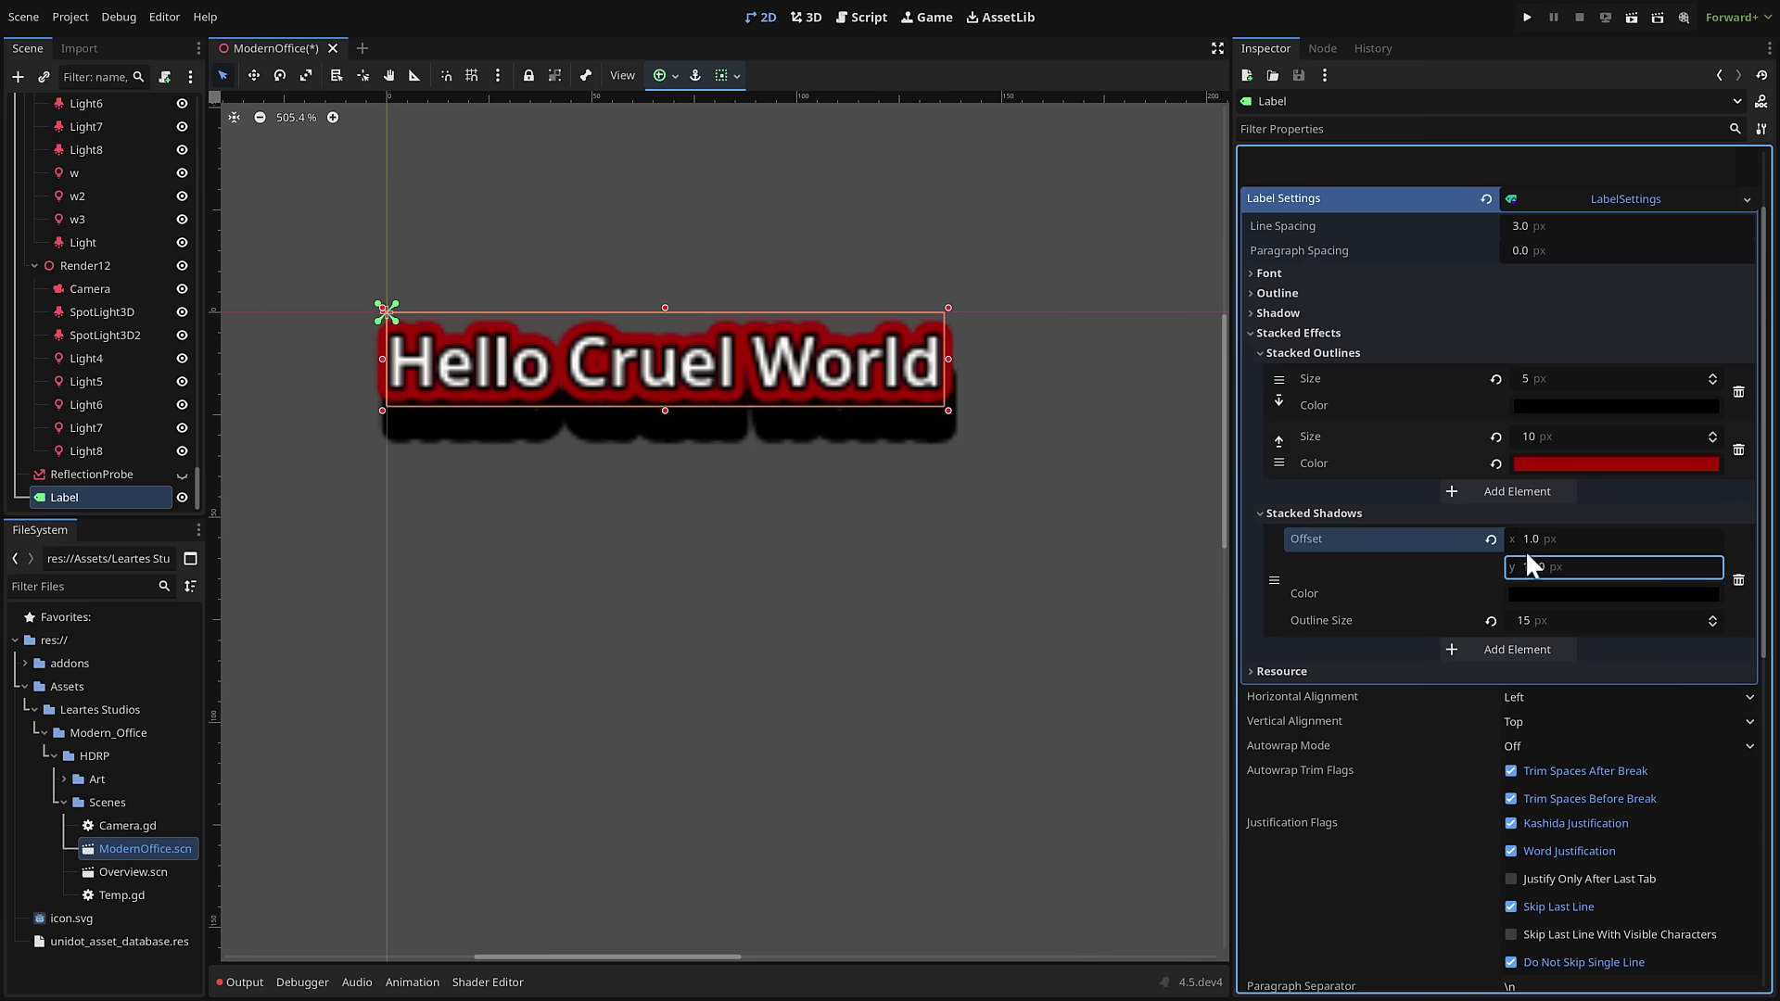
pyautogui.click(686, 514)
pyautogui.click(750, 397)
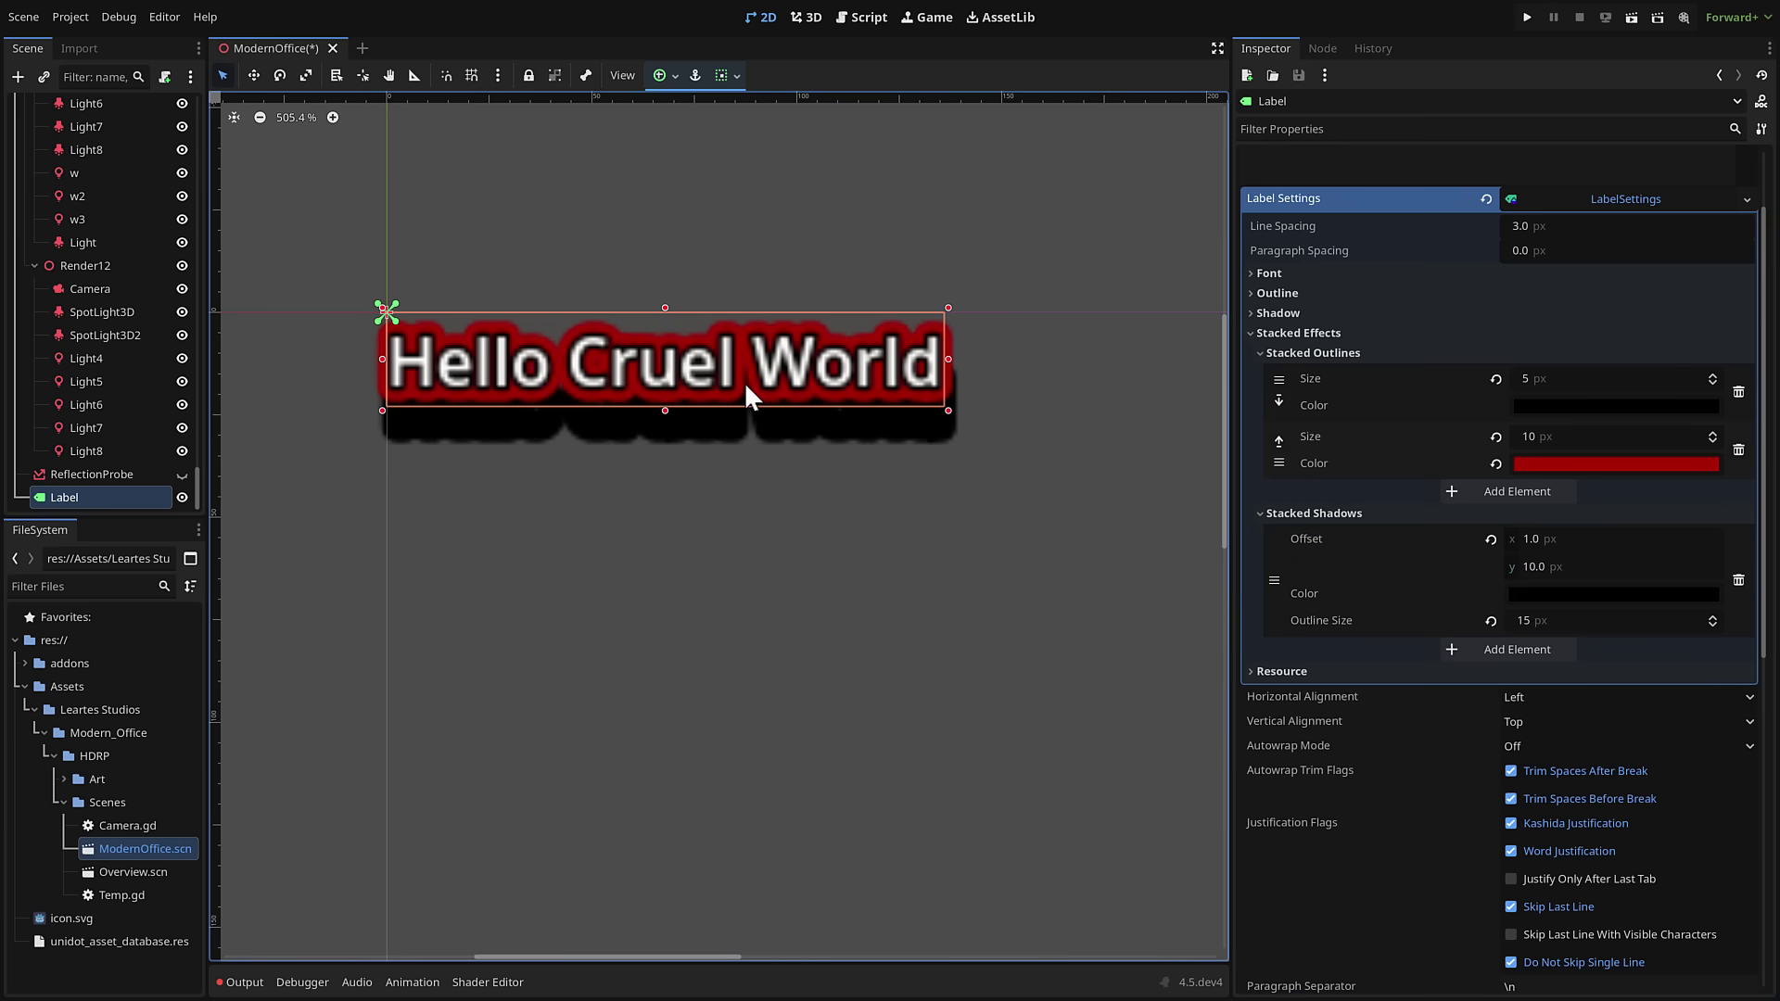
# Add a second stacked shadow coloured grey (808080) with an outline size of 30 px.
pyautogui.click(1546, 649)
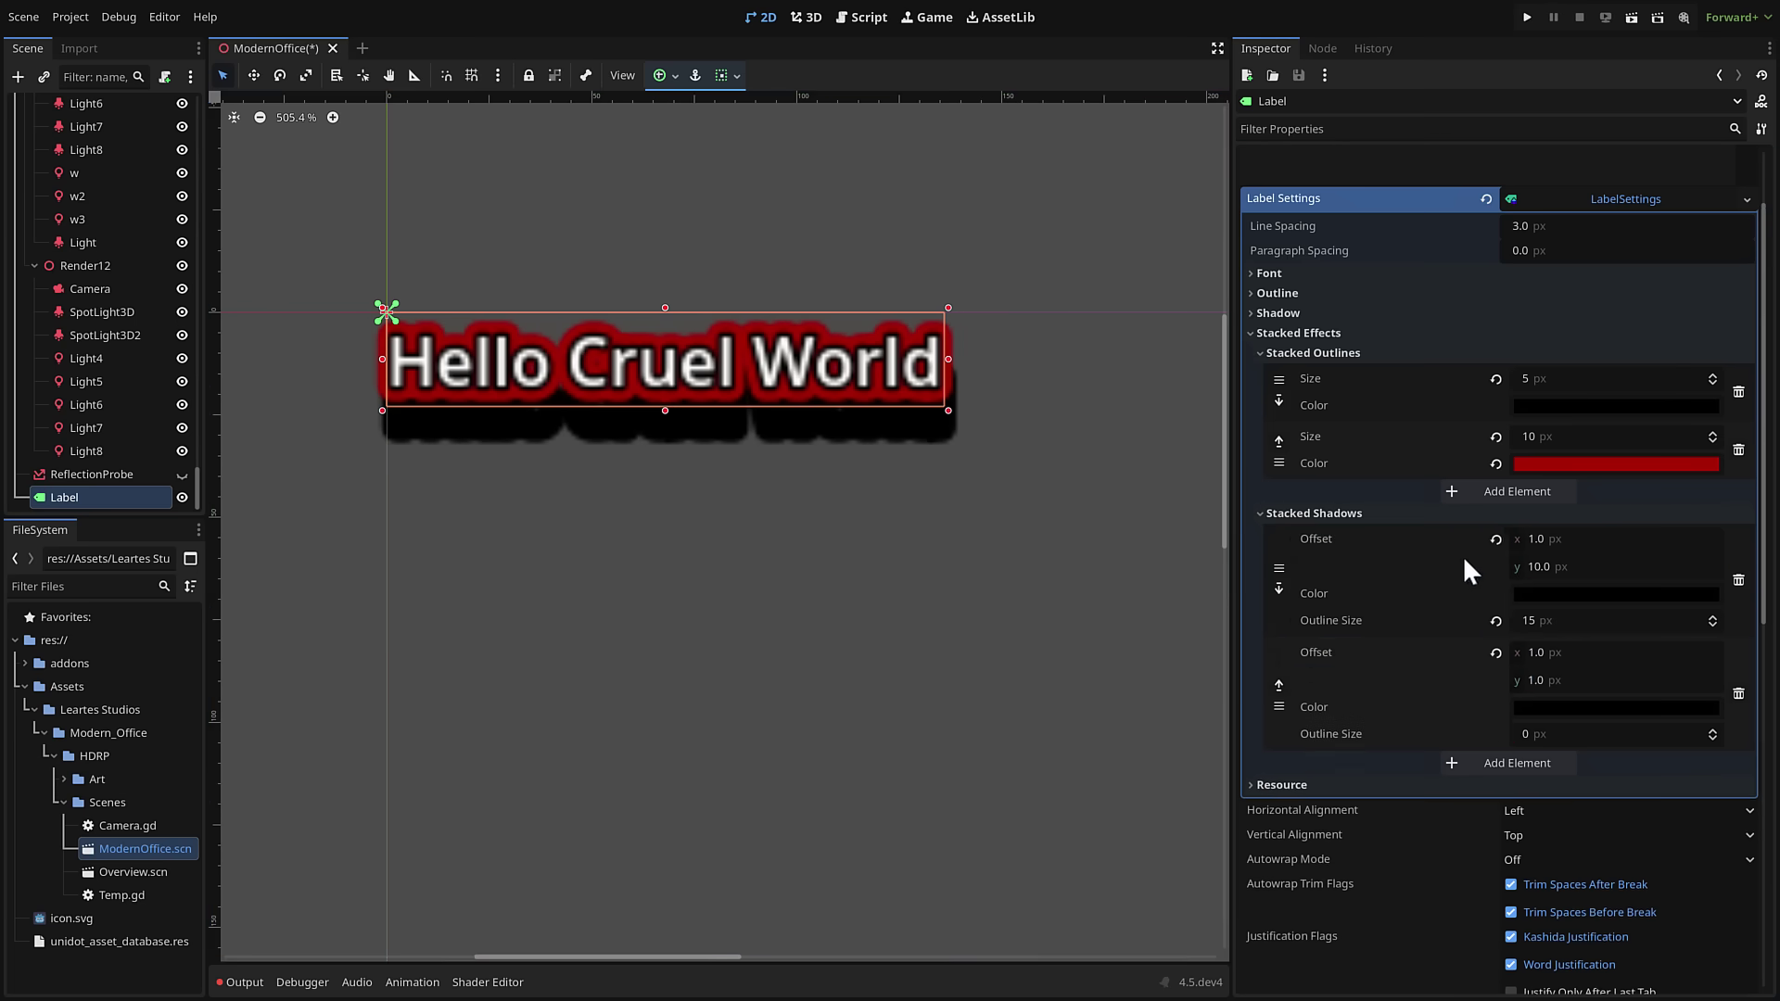
pyautogui.click(1599, 707)
pyautogui.moveTo(1717, 357); pyautogui.dragTo(1716, 328)
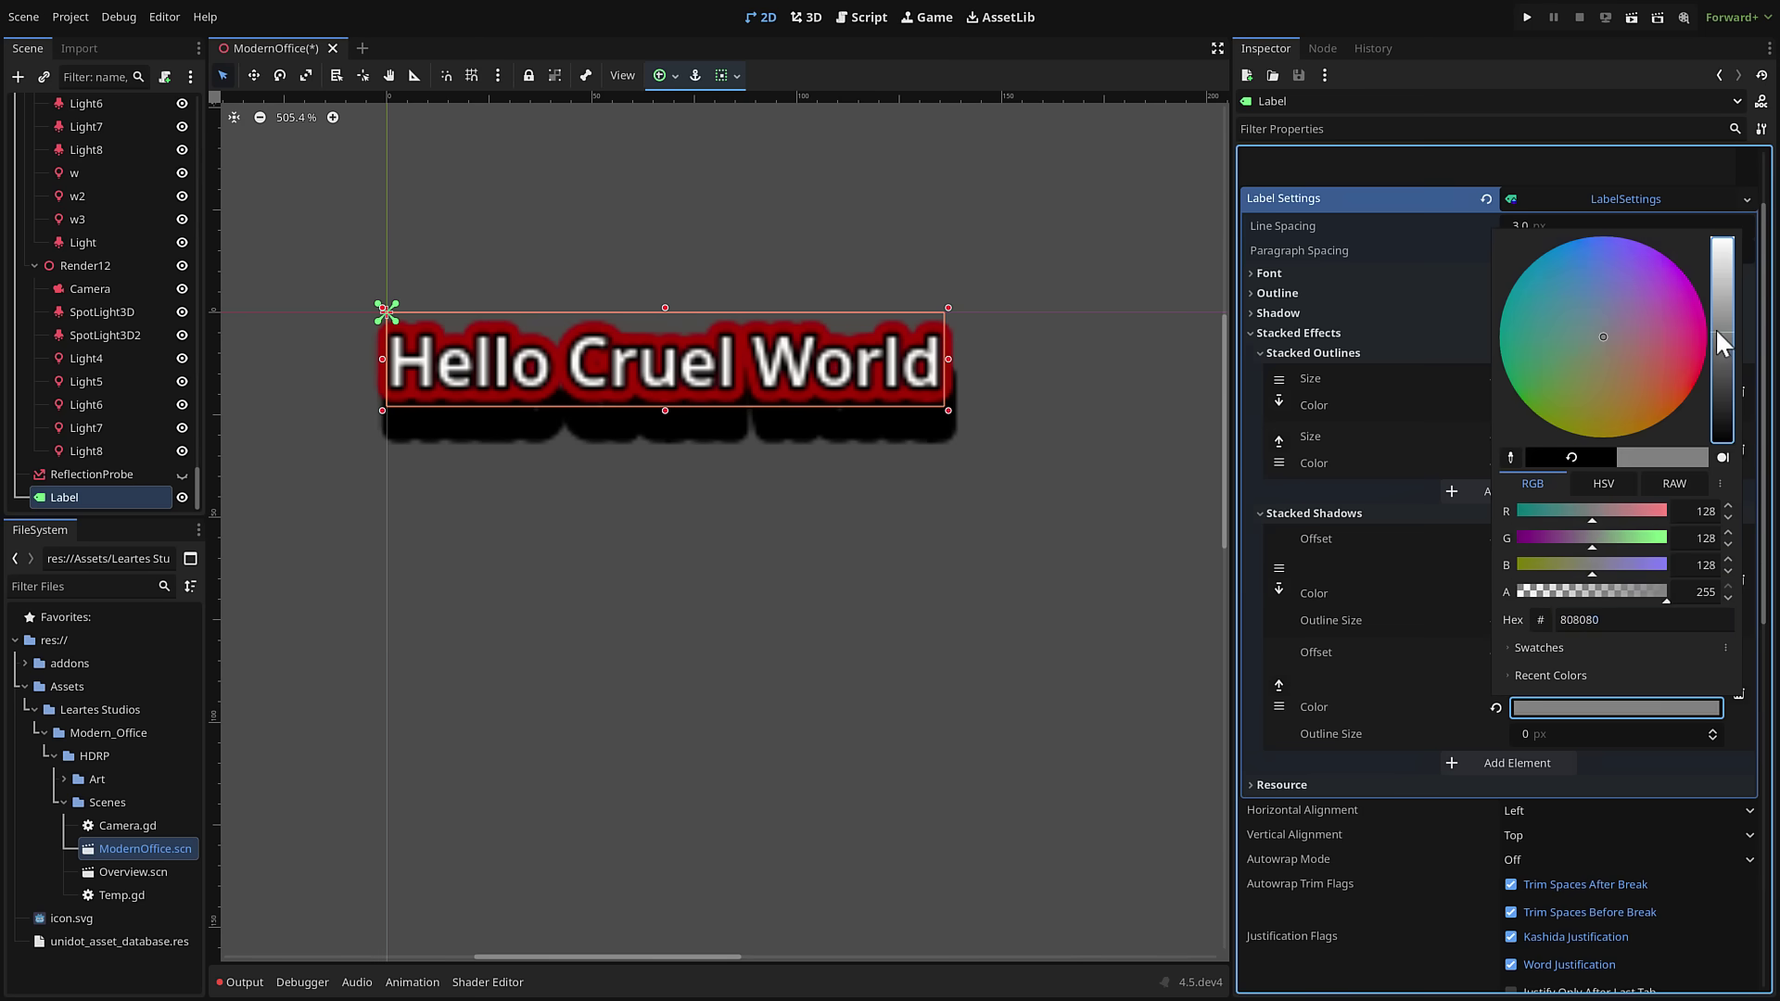
pyautogui.click(1420, 712)
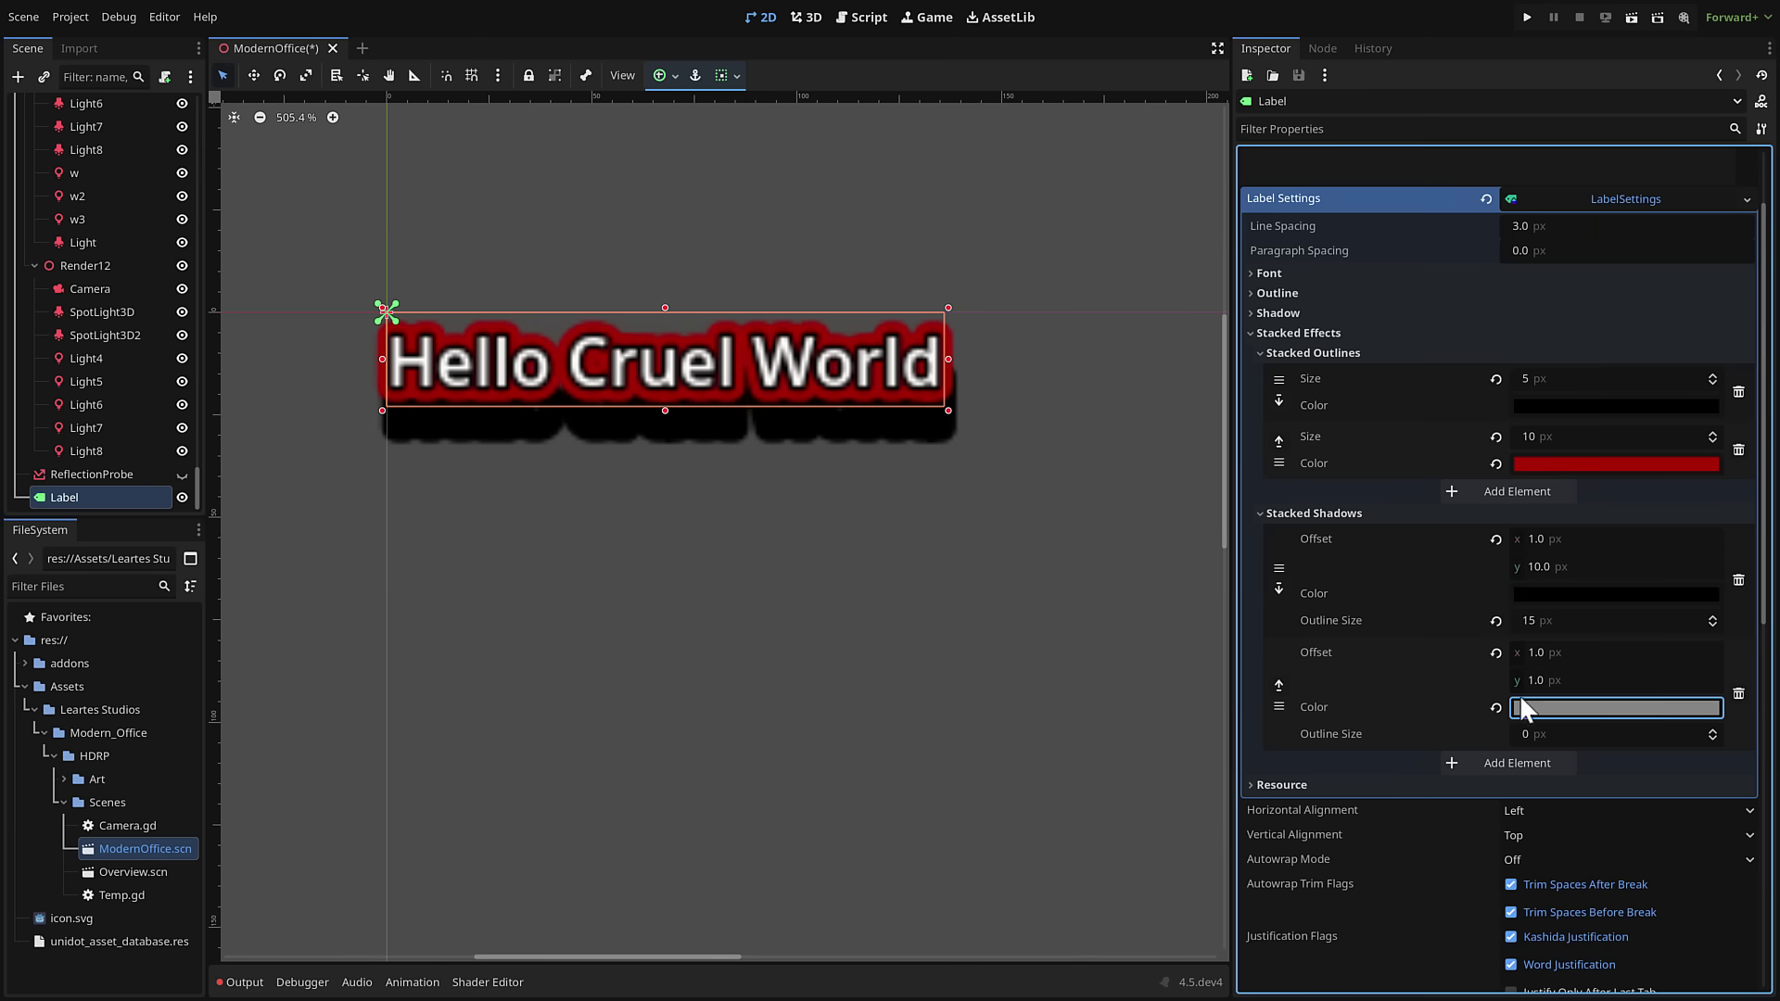
pyautogui.moveTo(1549, 736)
pyautogui.mouseDown()
pyautogui.moveTo(1604, 736)
pyautogui.moveTo(1571, 736)
pyautogui.mouseUp()
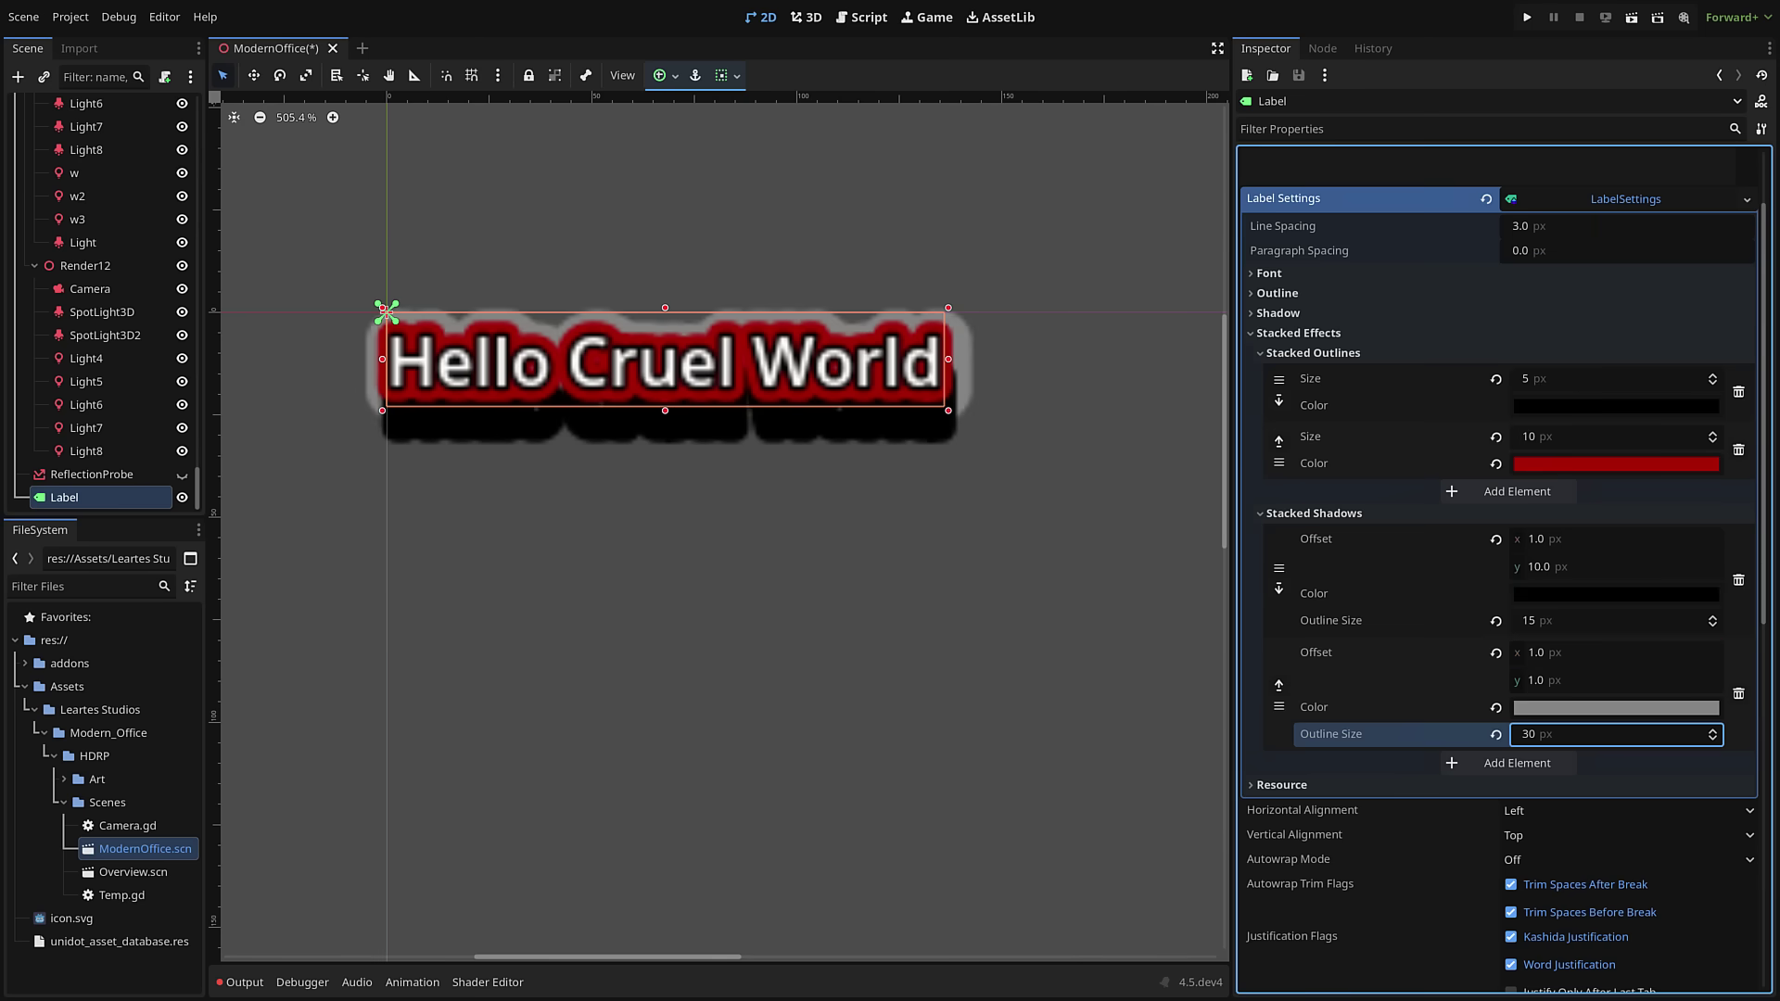
# Set the second stacked shadow's vertical offset to 15 px.
pyautogui.click(1525, 679)
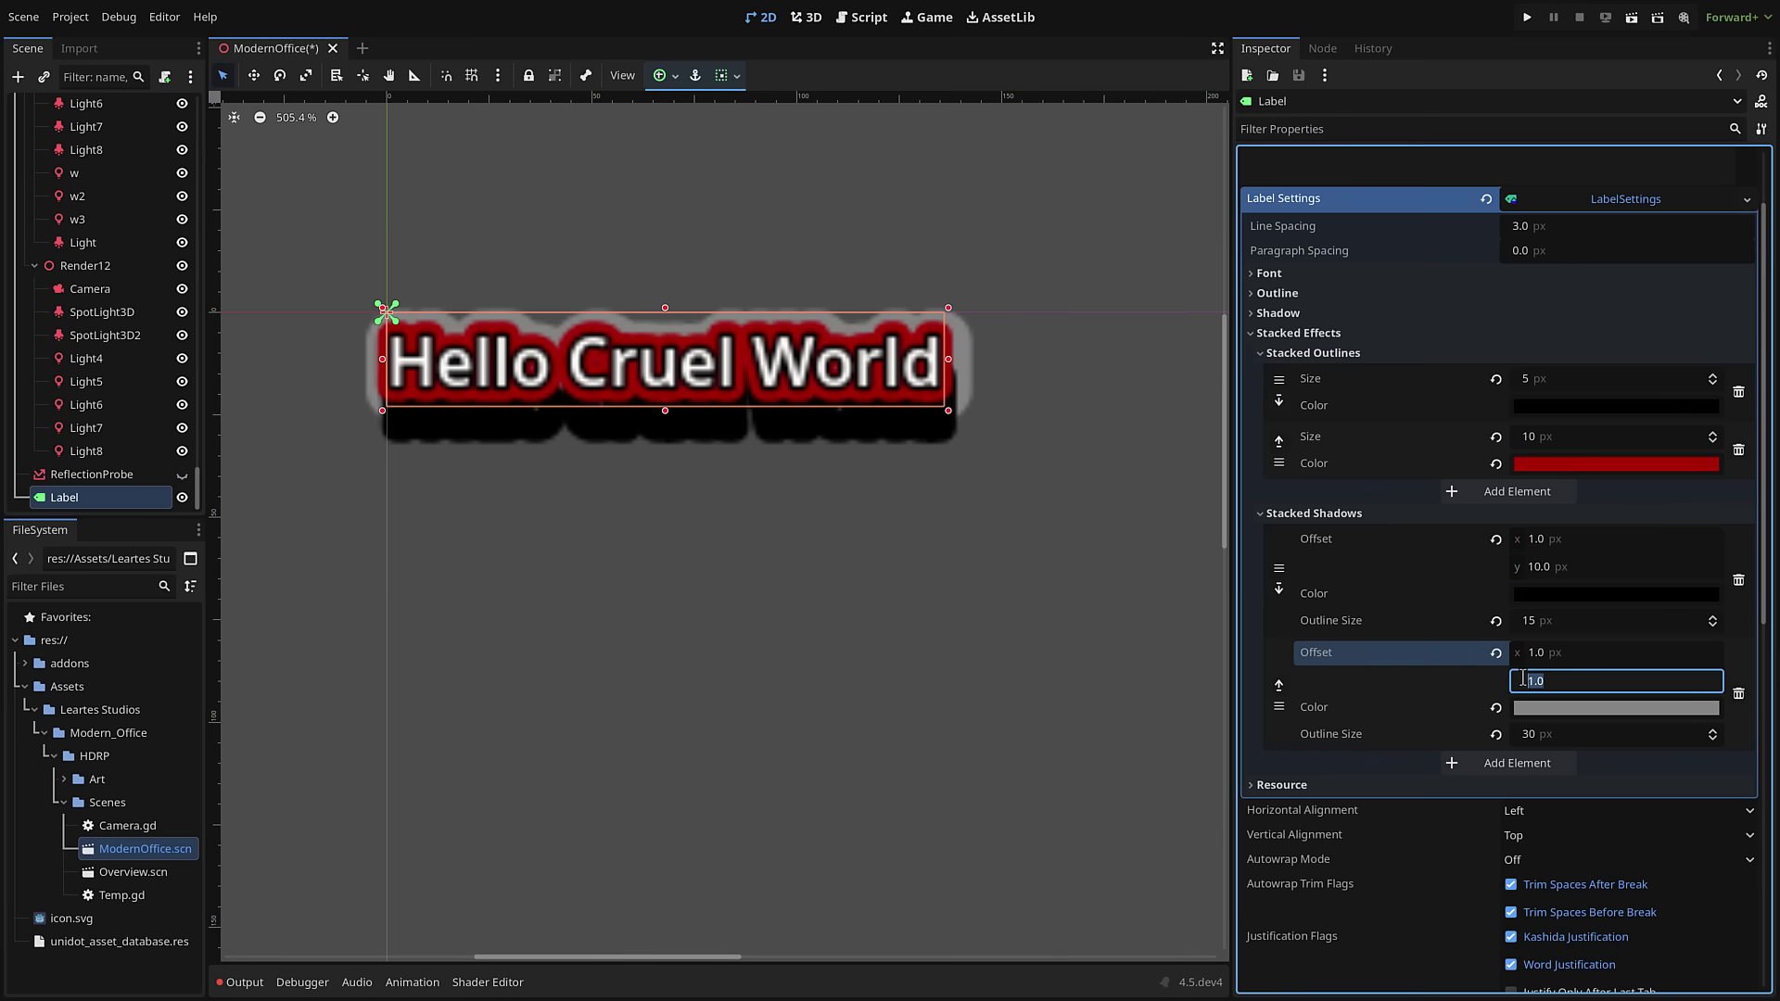
pyautogui.write('15')
pyautogui.press('Return')
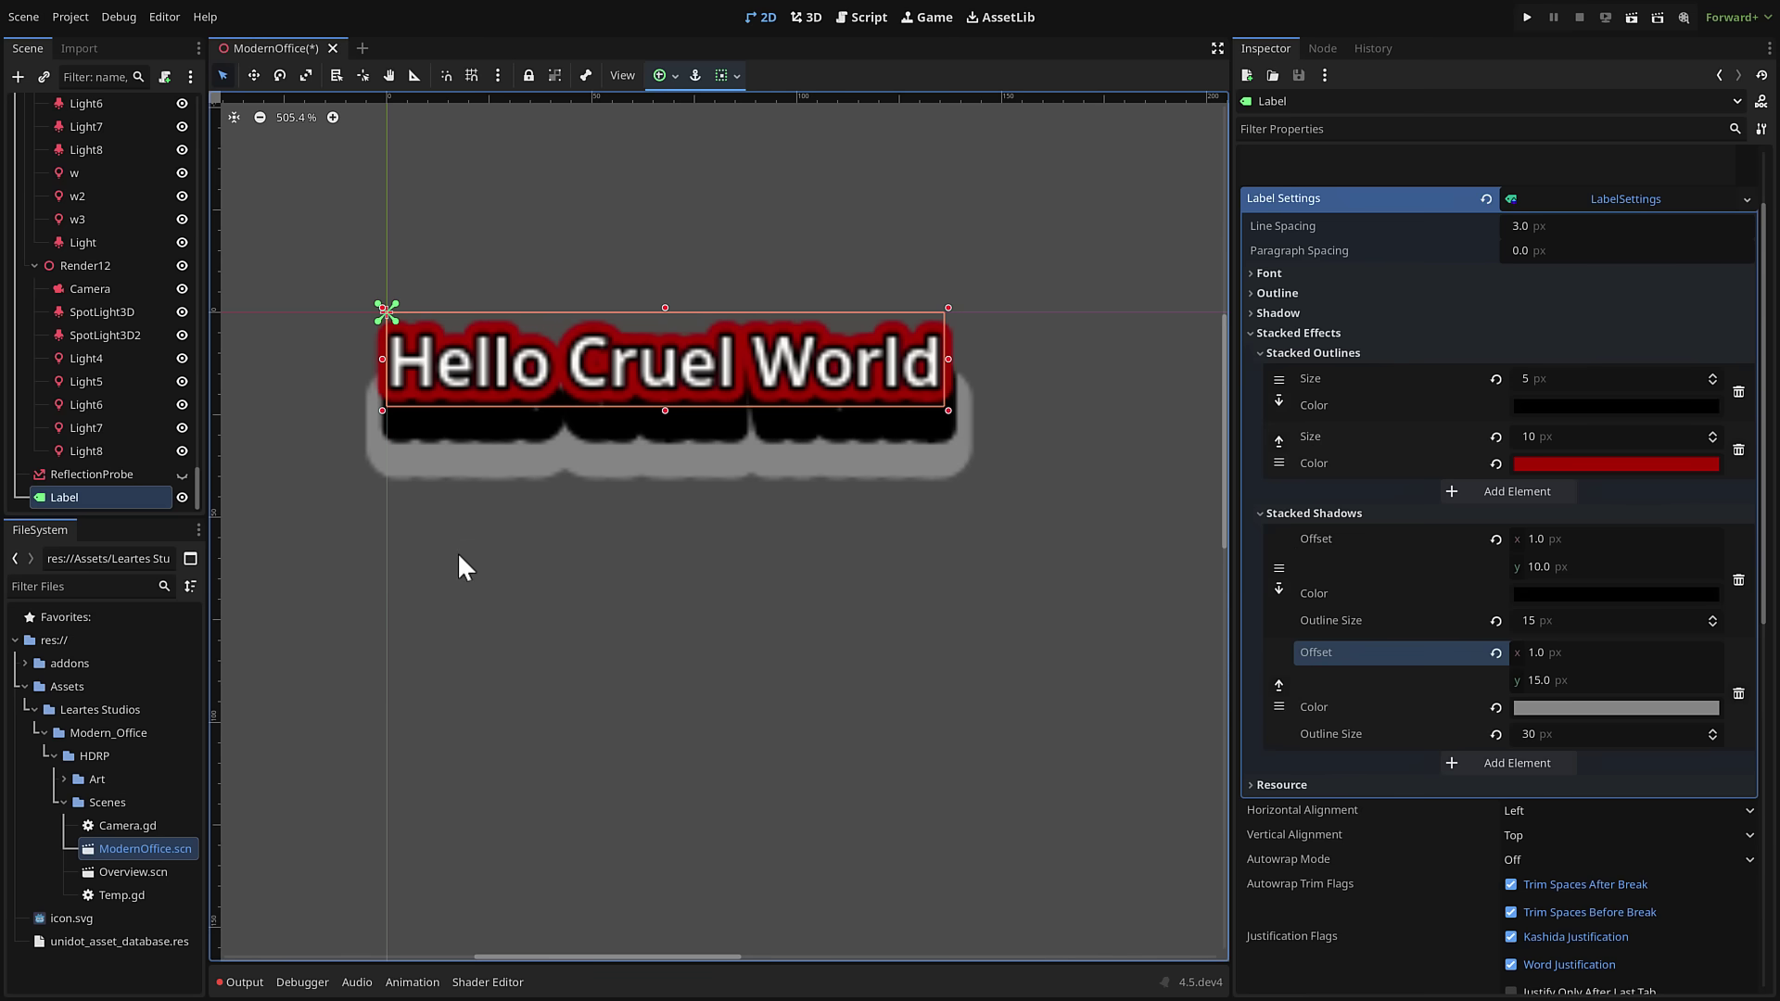
# Attach a new GDScript named label.gd to the Label node, keeping the default options.
pyautogui.rightClick(64, 497)
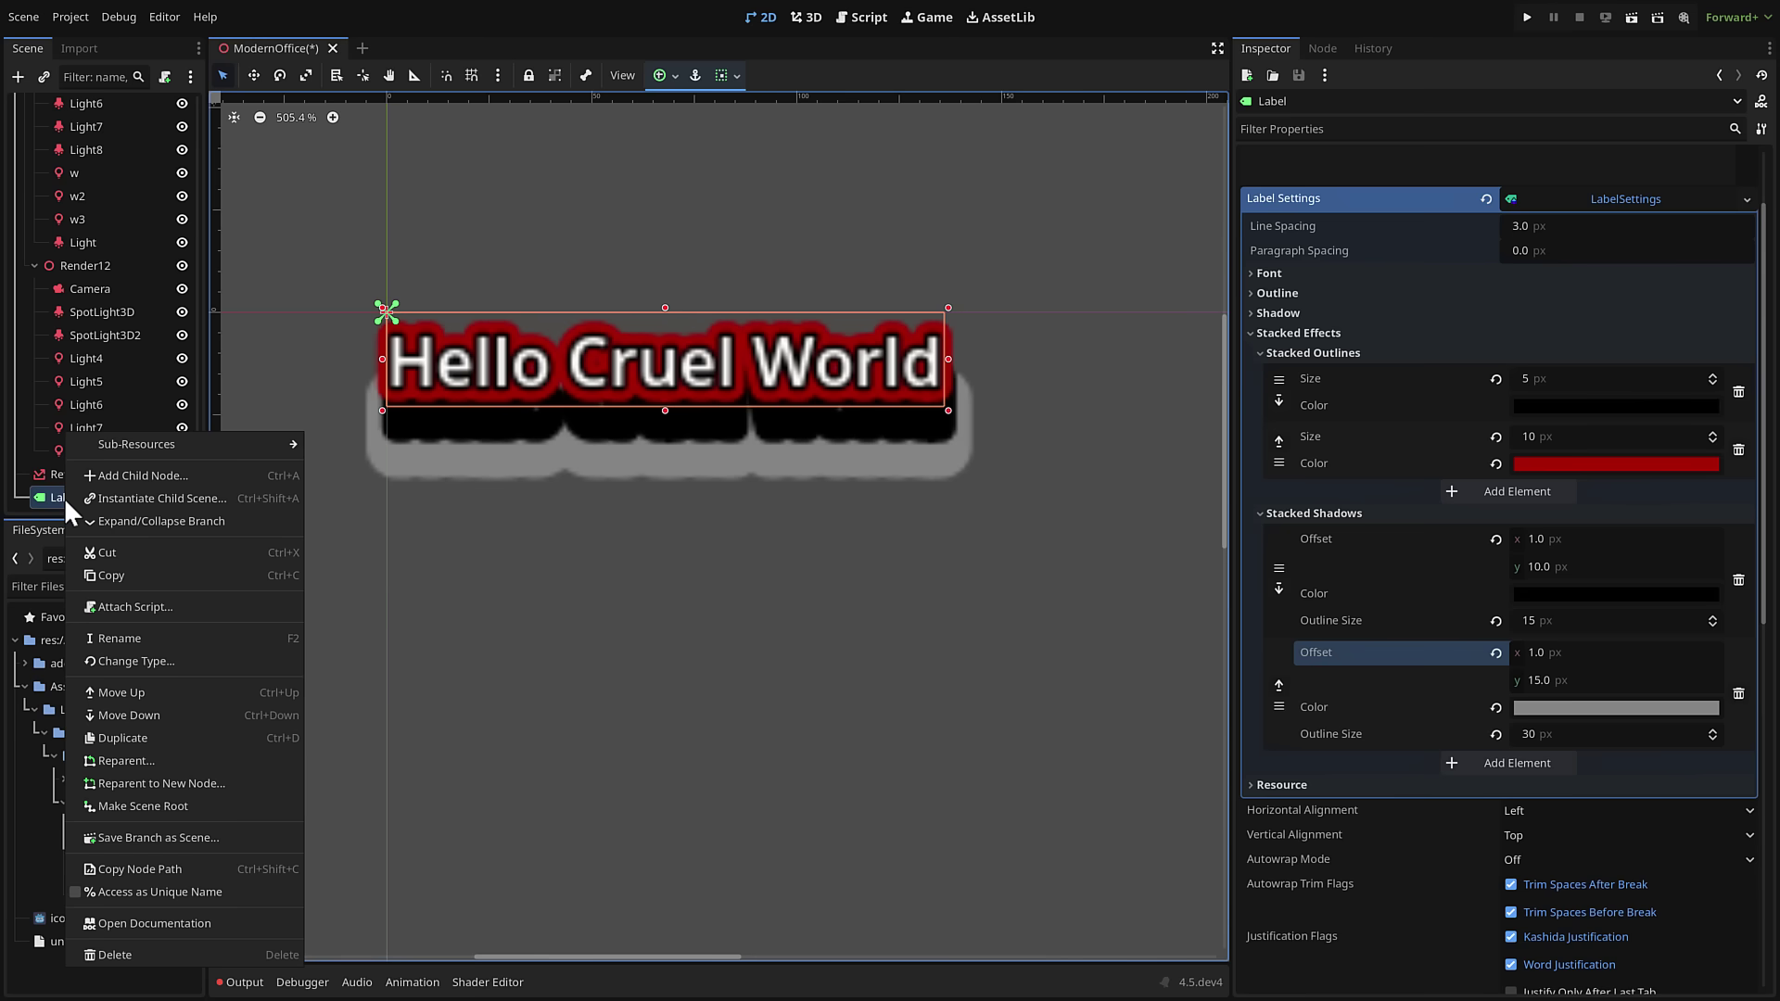
pyautogui.click(163, 604)
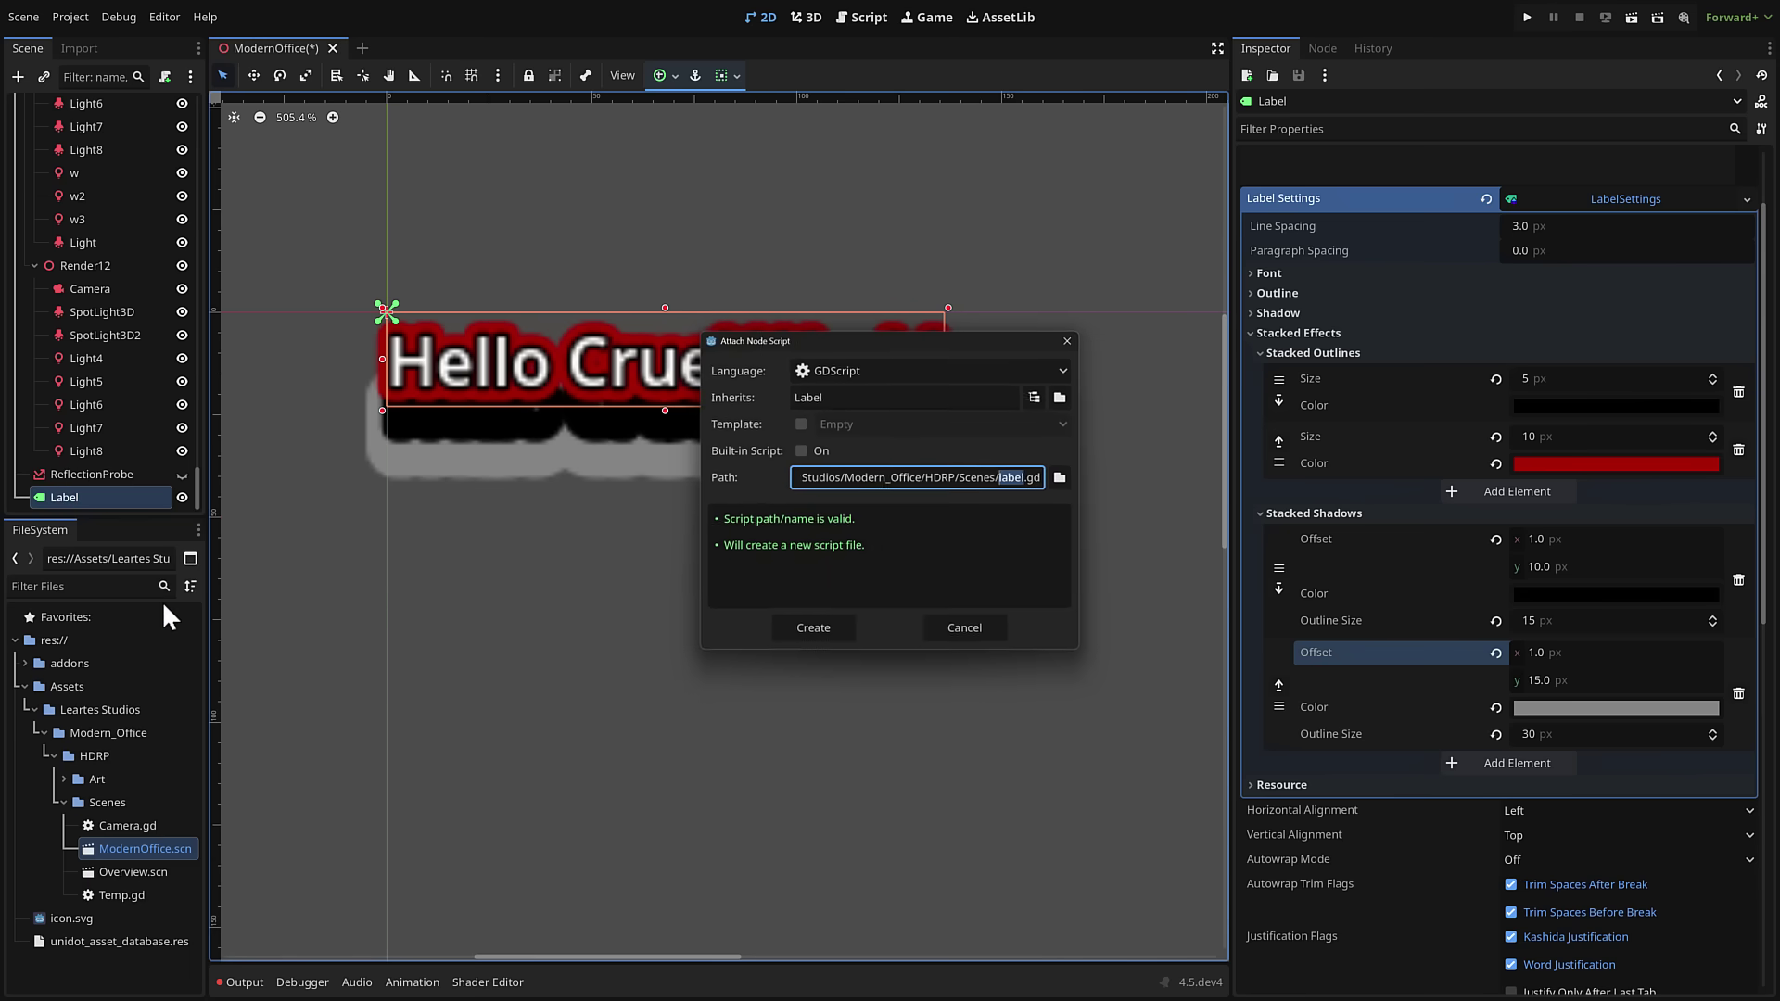
pyautogui.click(826, 627)
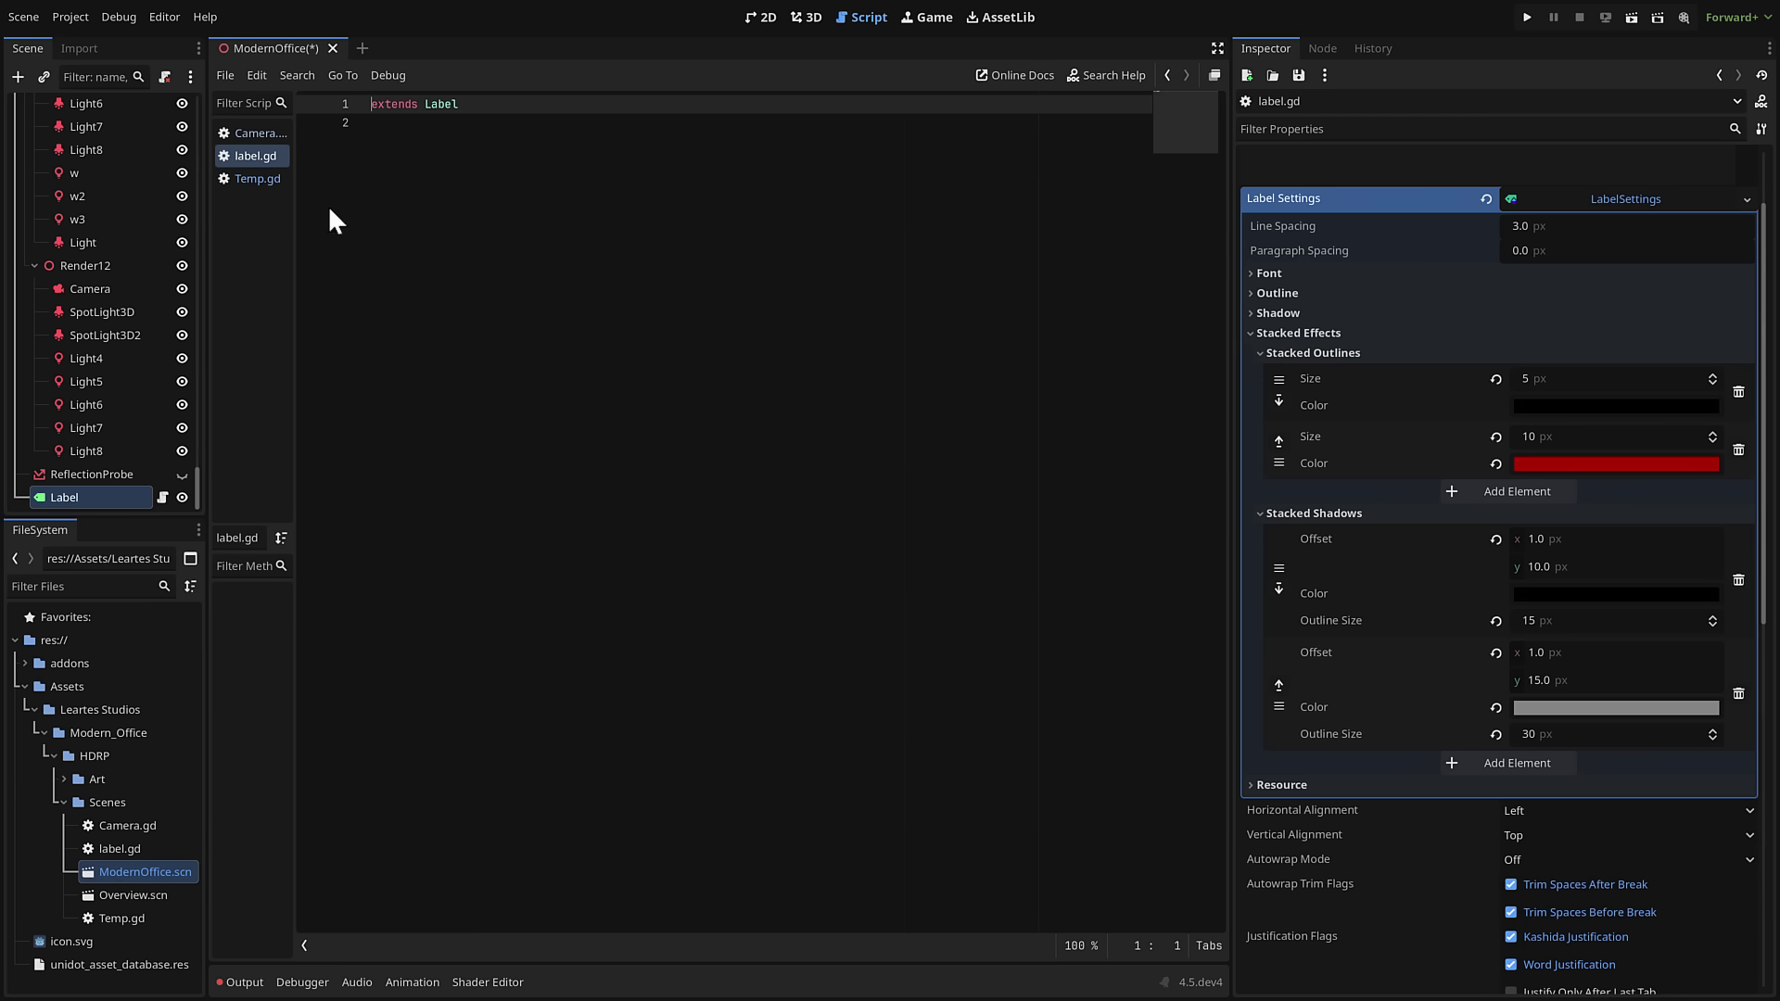
# Declare an exported variable named MyVar on line 3 of label.gd.
pyautogui.click(565, 173)
pyautogui.press('Return')
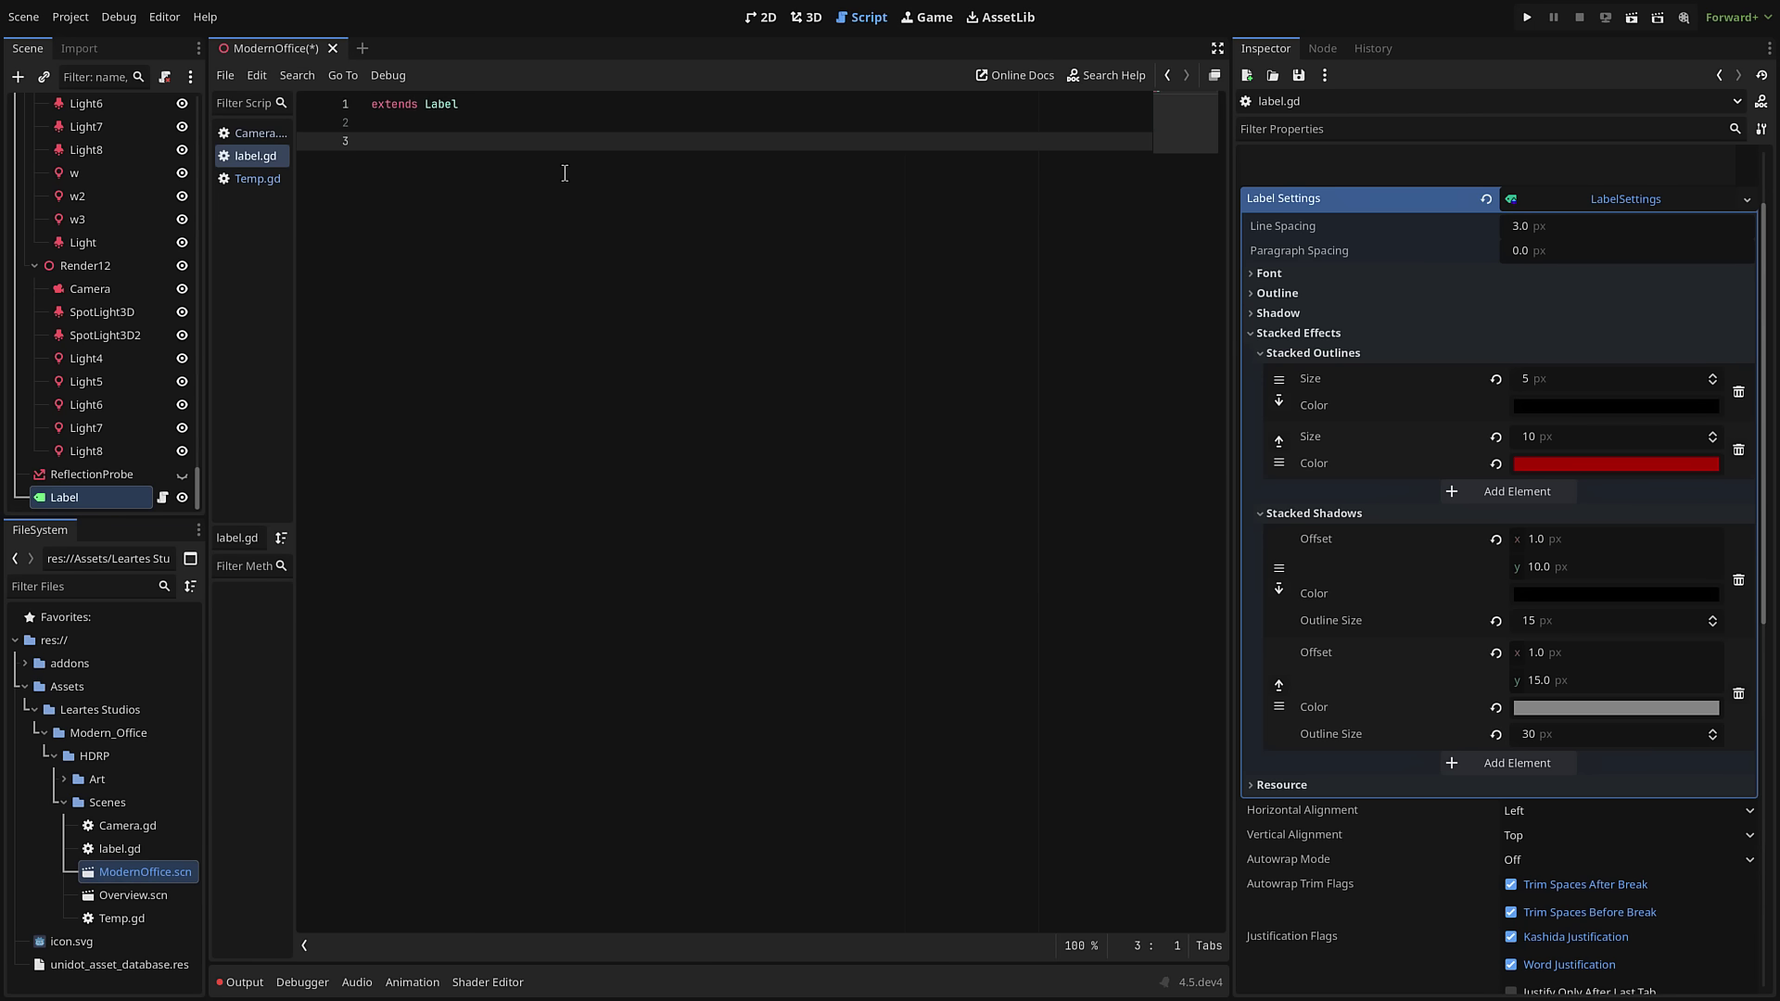
pyautogui.write('@export ')
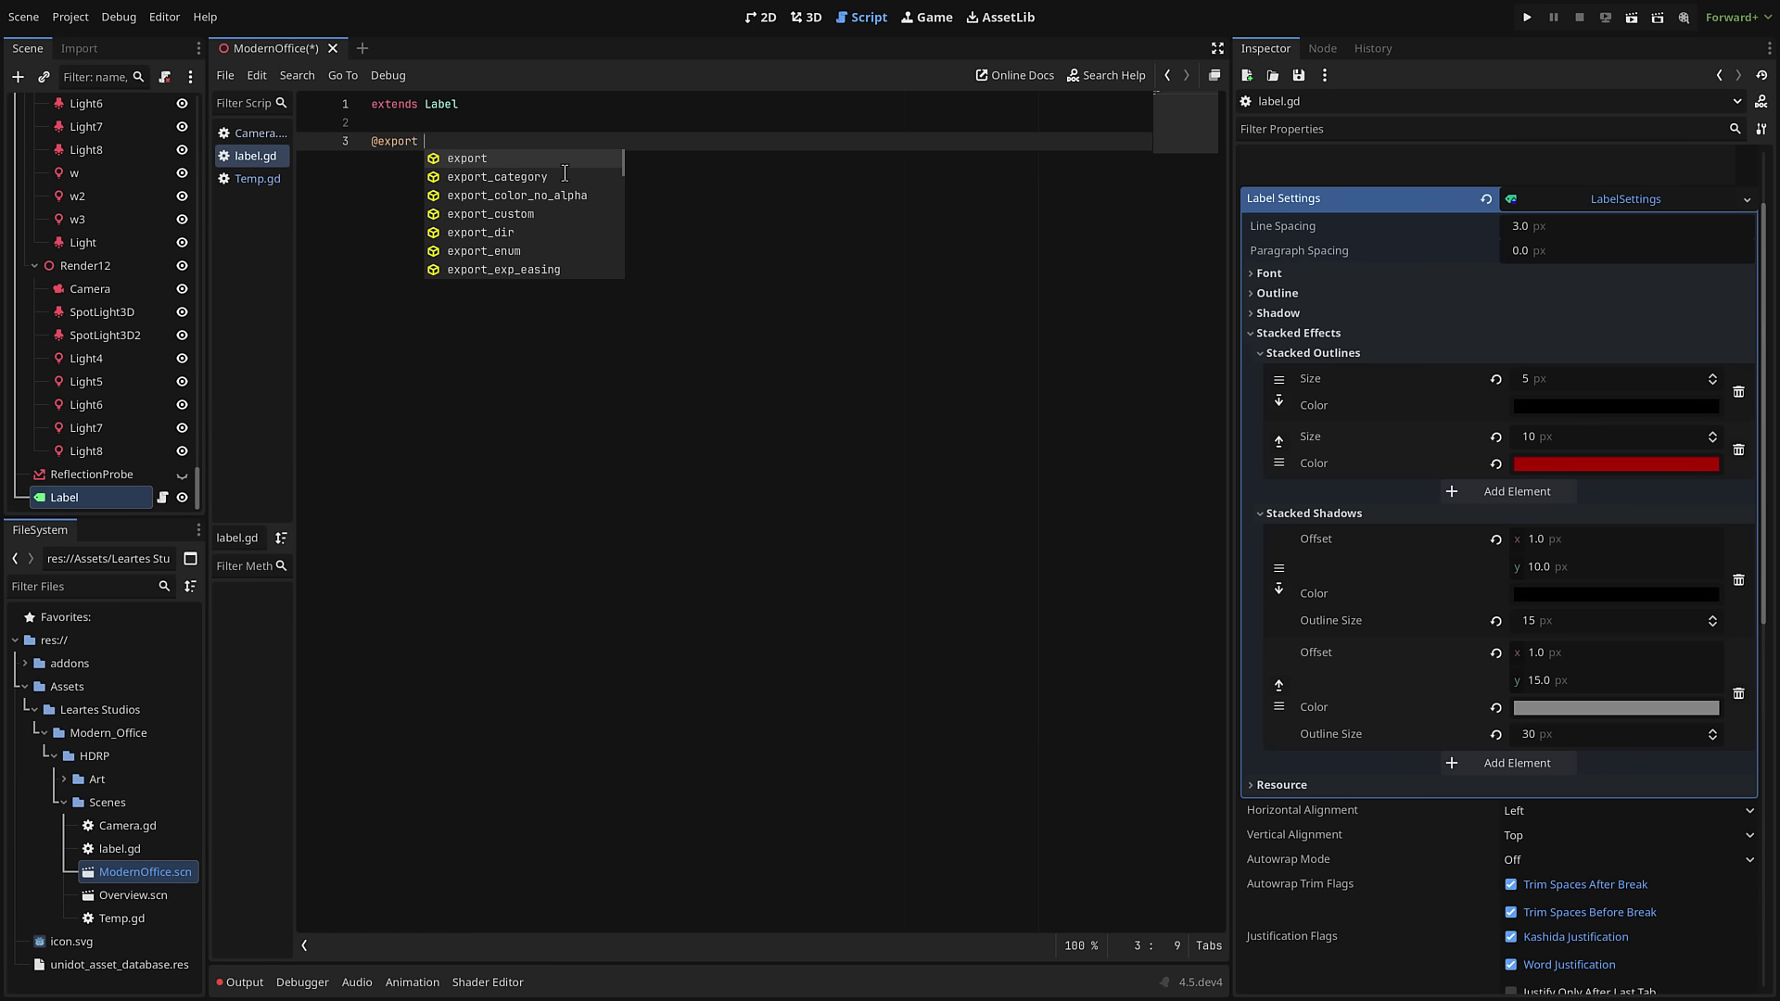
pyautogui.write('var')
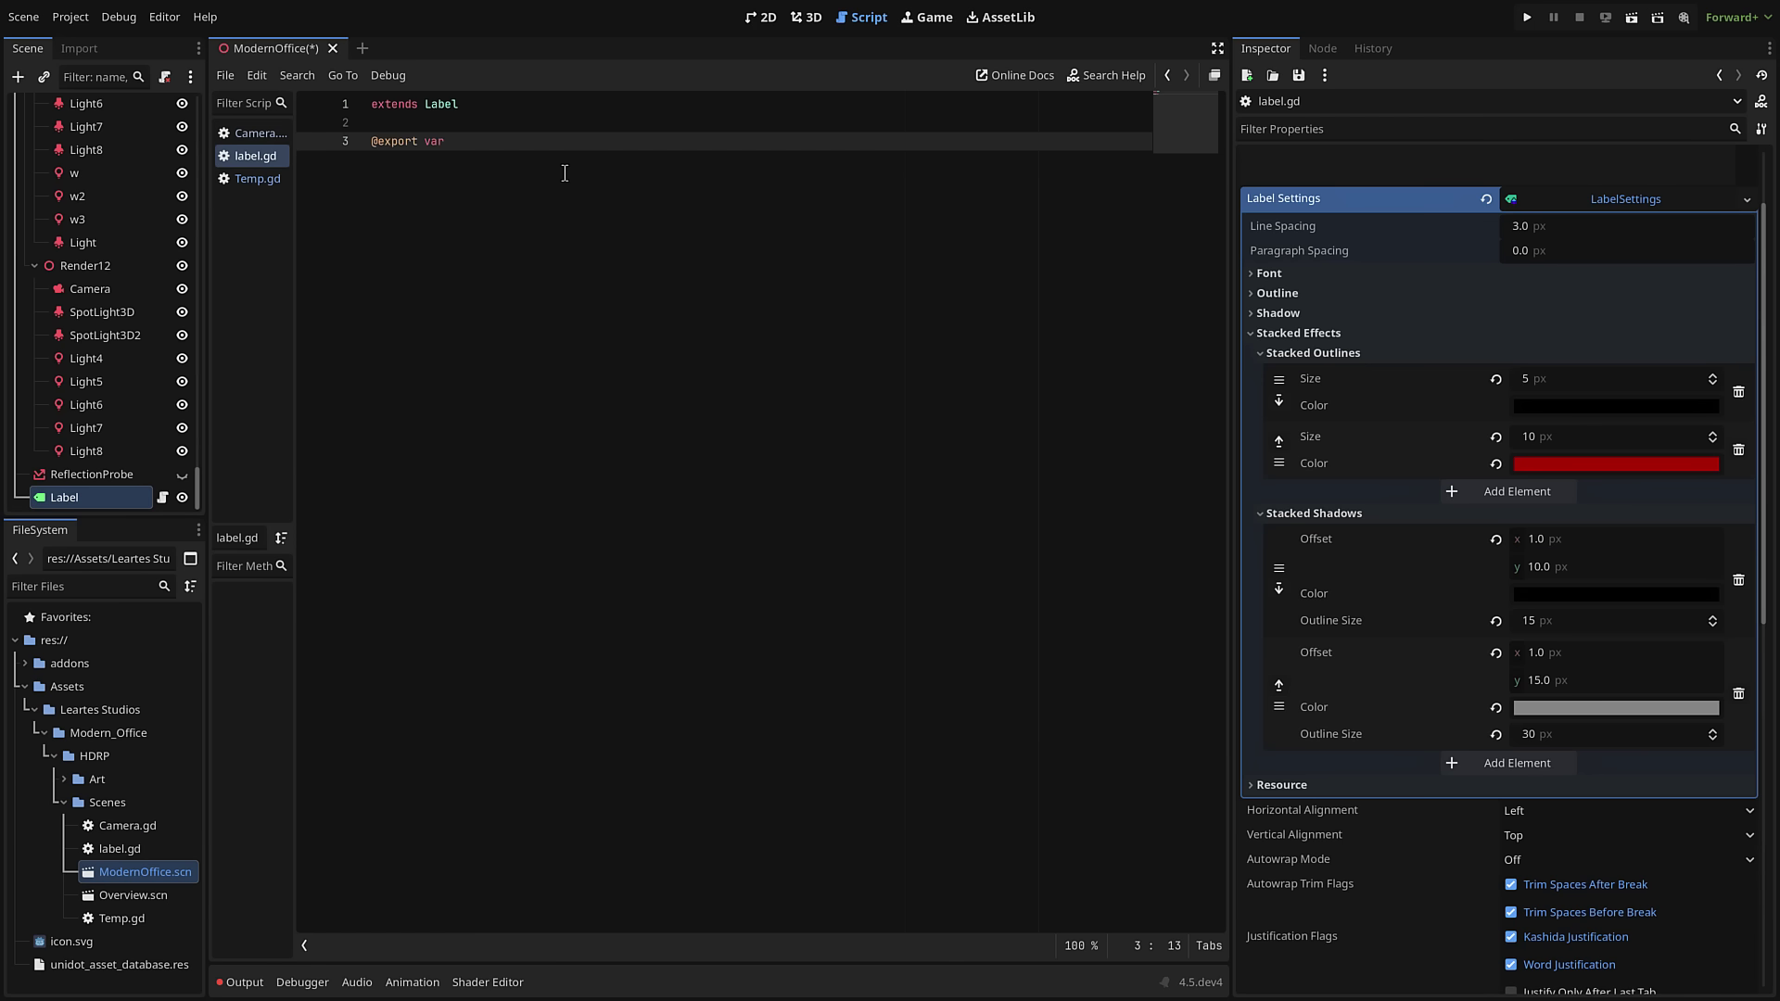
pyautogui.write(' MyVar')
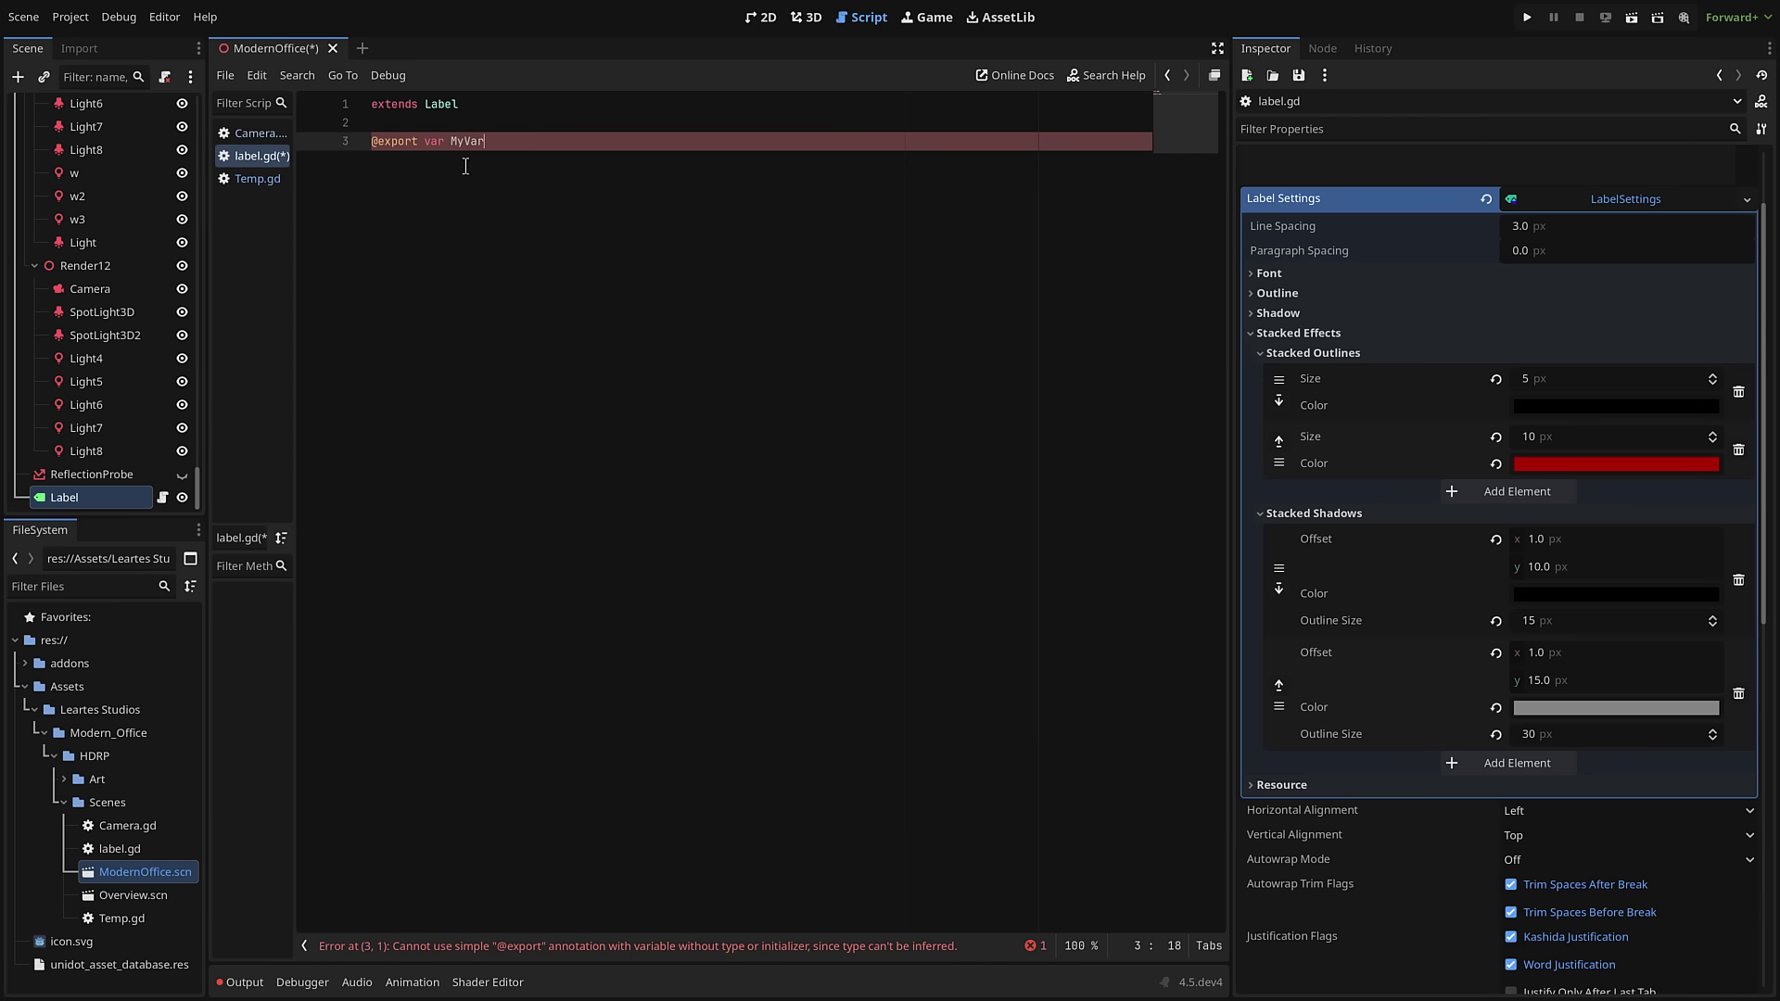
# Give the exported variable MyVar the type Variant.
pyautogui.write(': Variat')
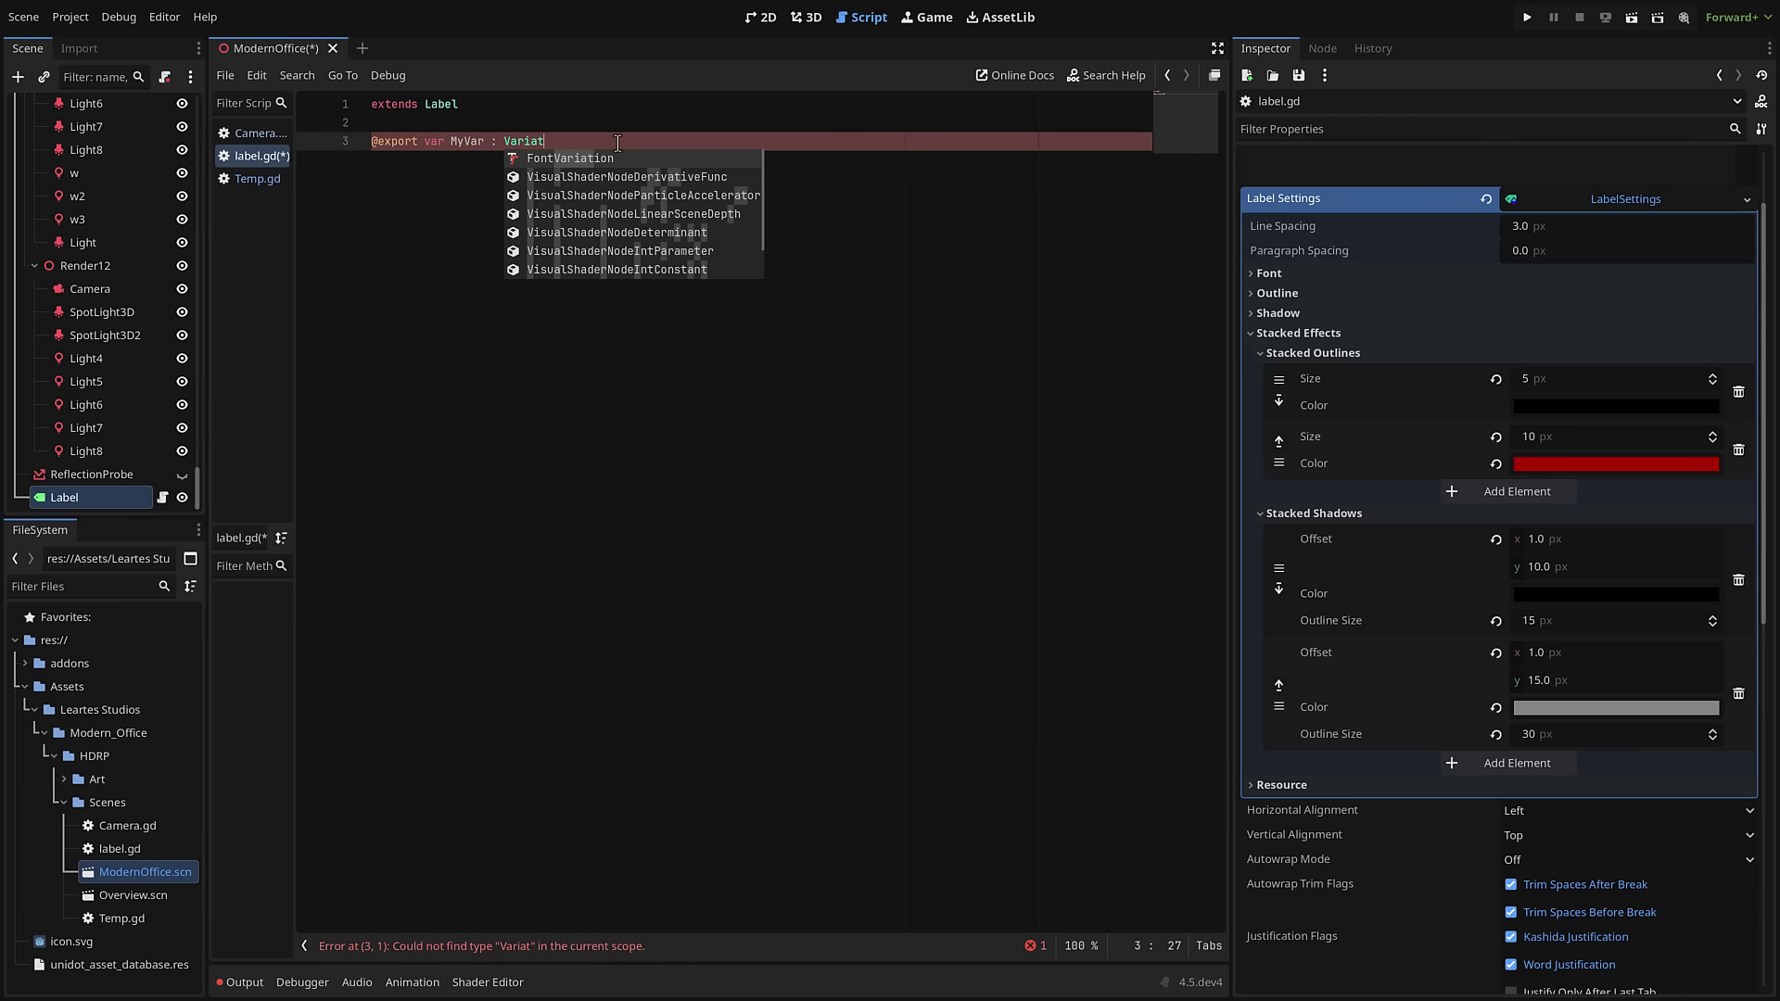
pyautogui.press('Down')
pyautogui.press('Down')
pyautogui.press('Down')
pyautogui.press('Down')
pyautogui.press('Return')
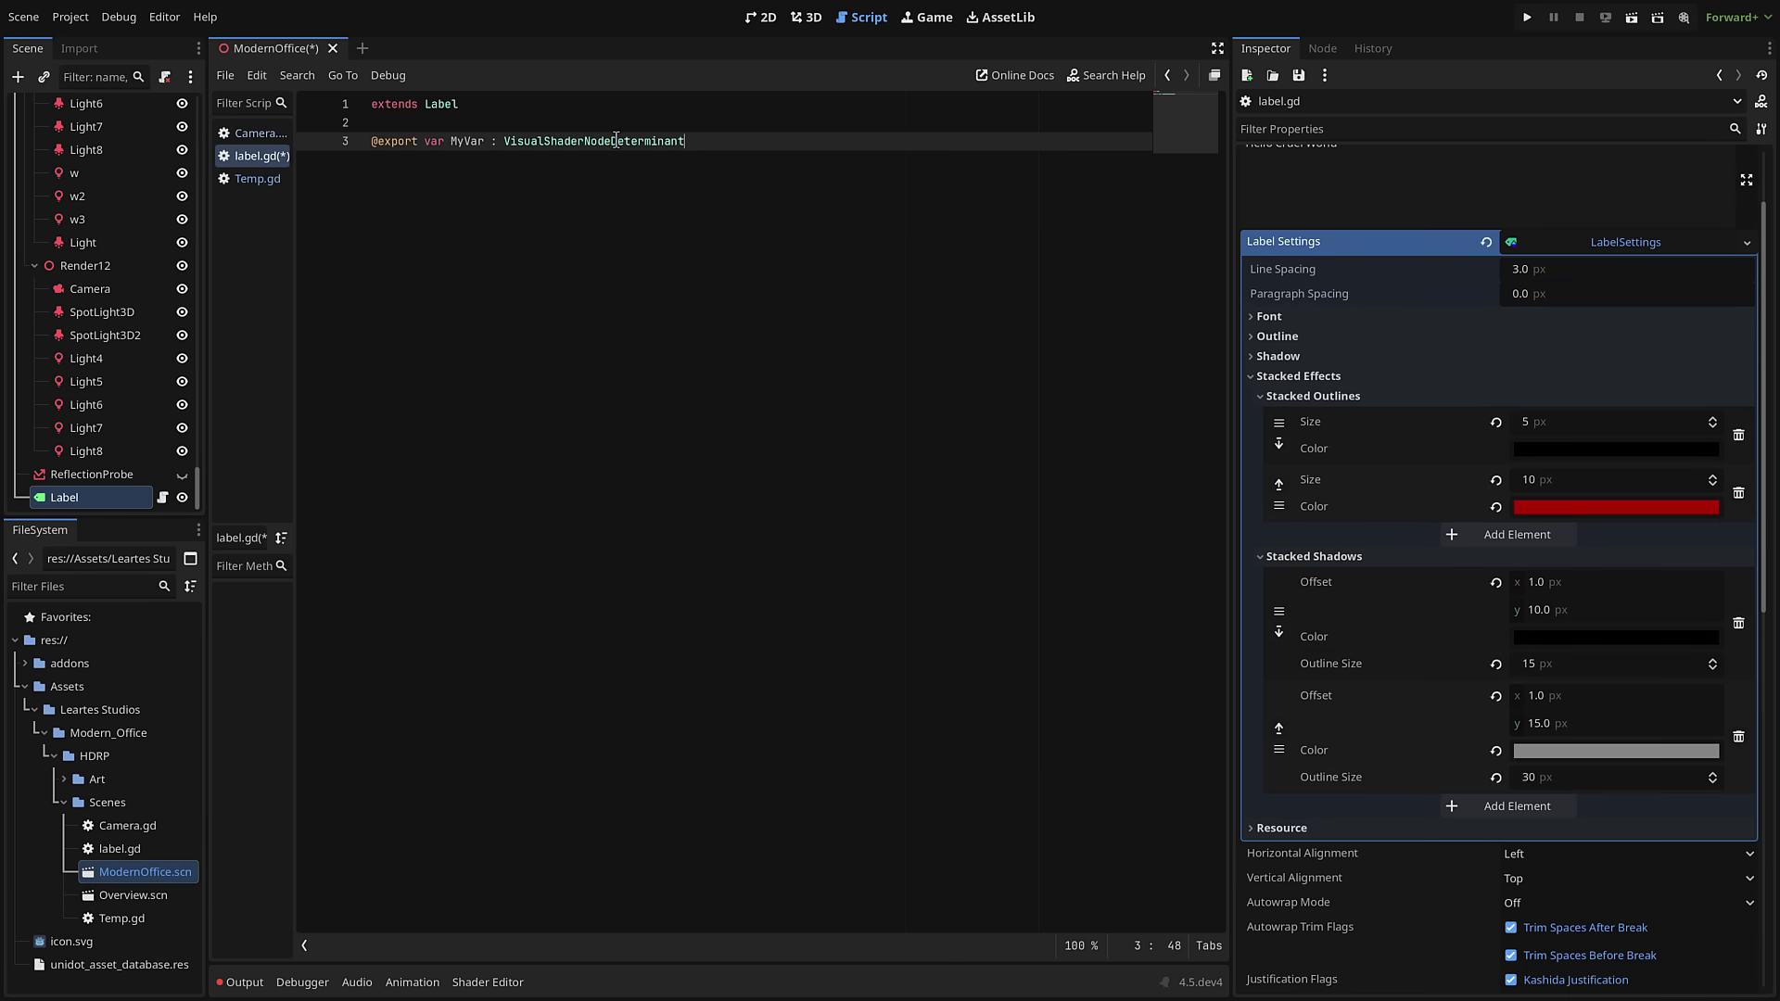
pyautogui.doubleClick(618, 141)
pyautogui.write('Variant')
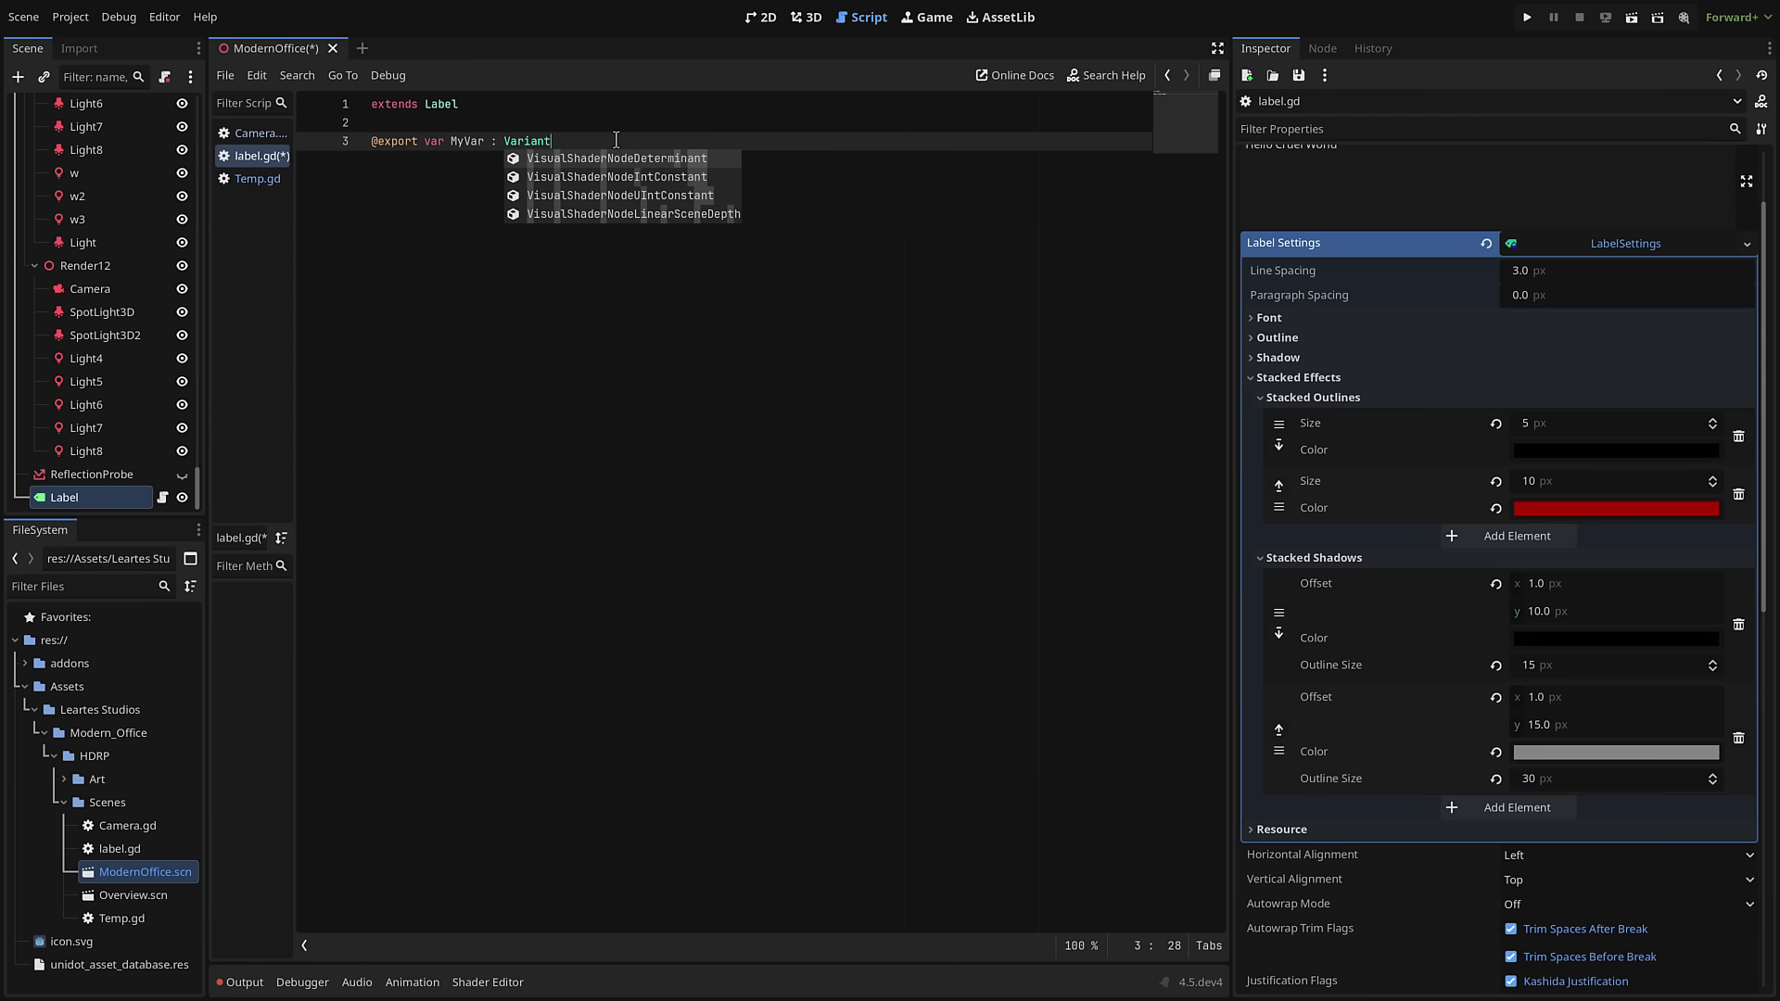
# Set the Label's exported My Var property to type String with the value "My String Value".
pyautogui.press('Escape')
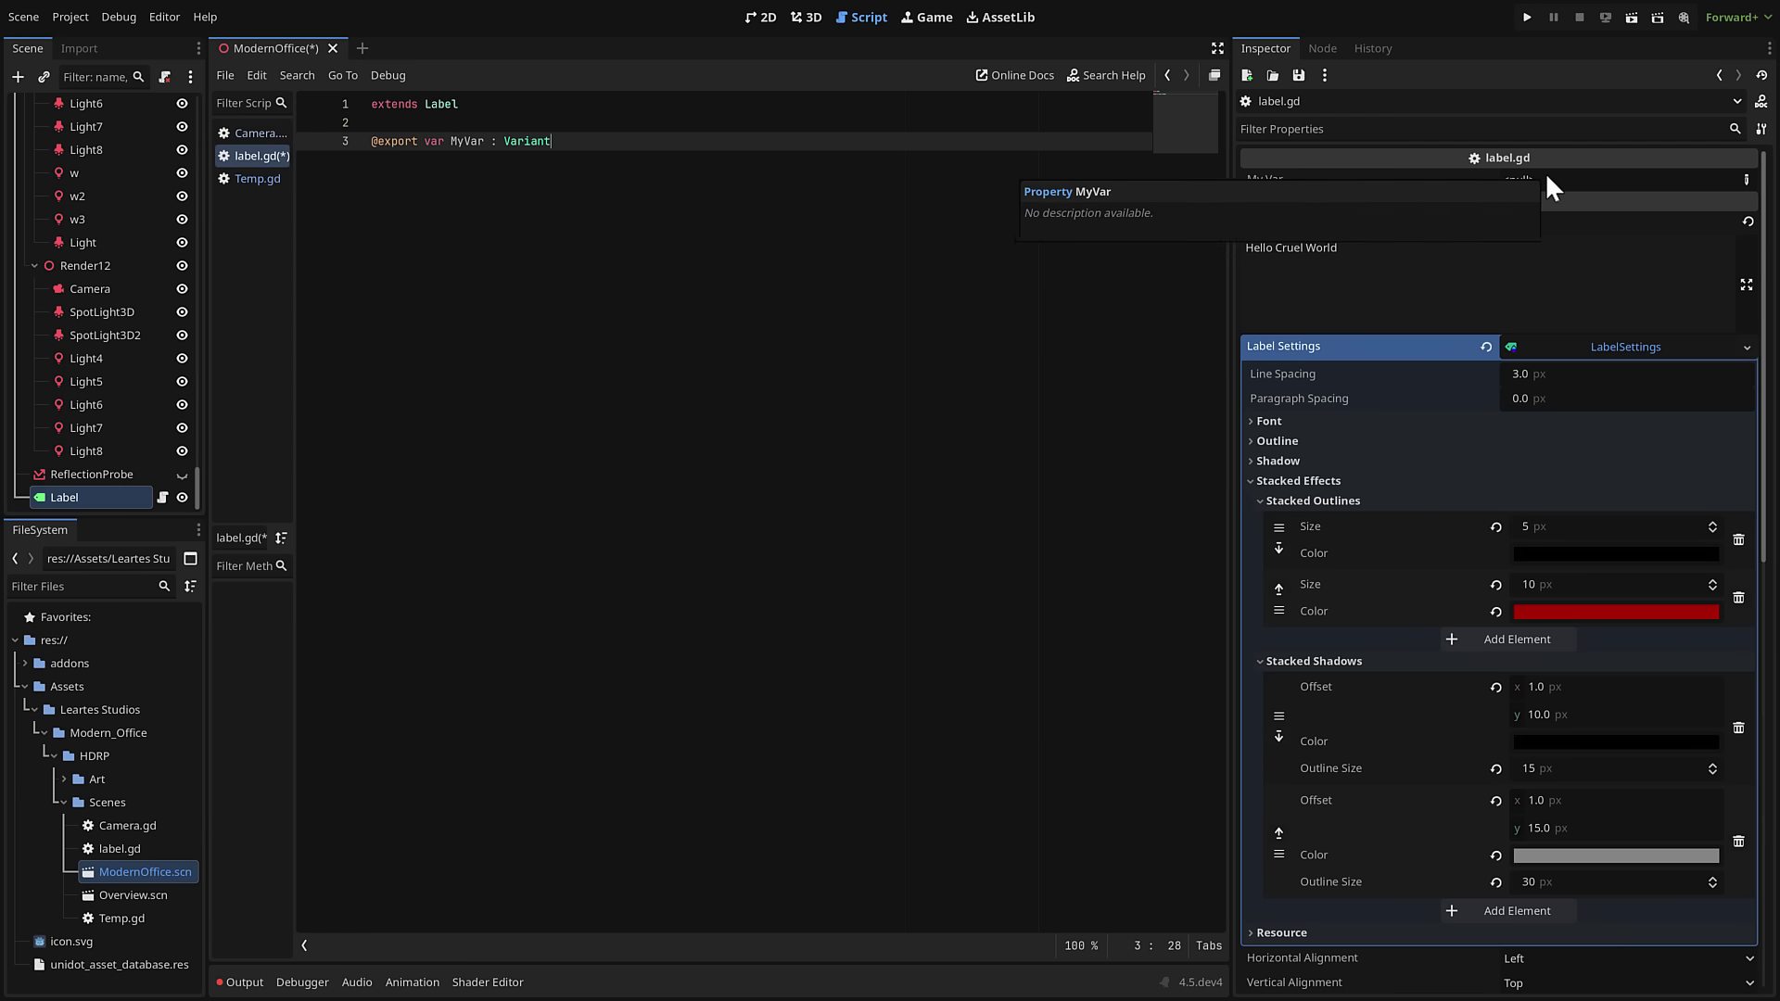
pyautogui.click(1747, 179)
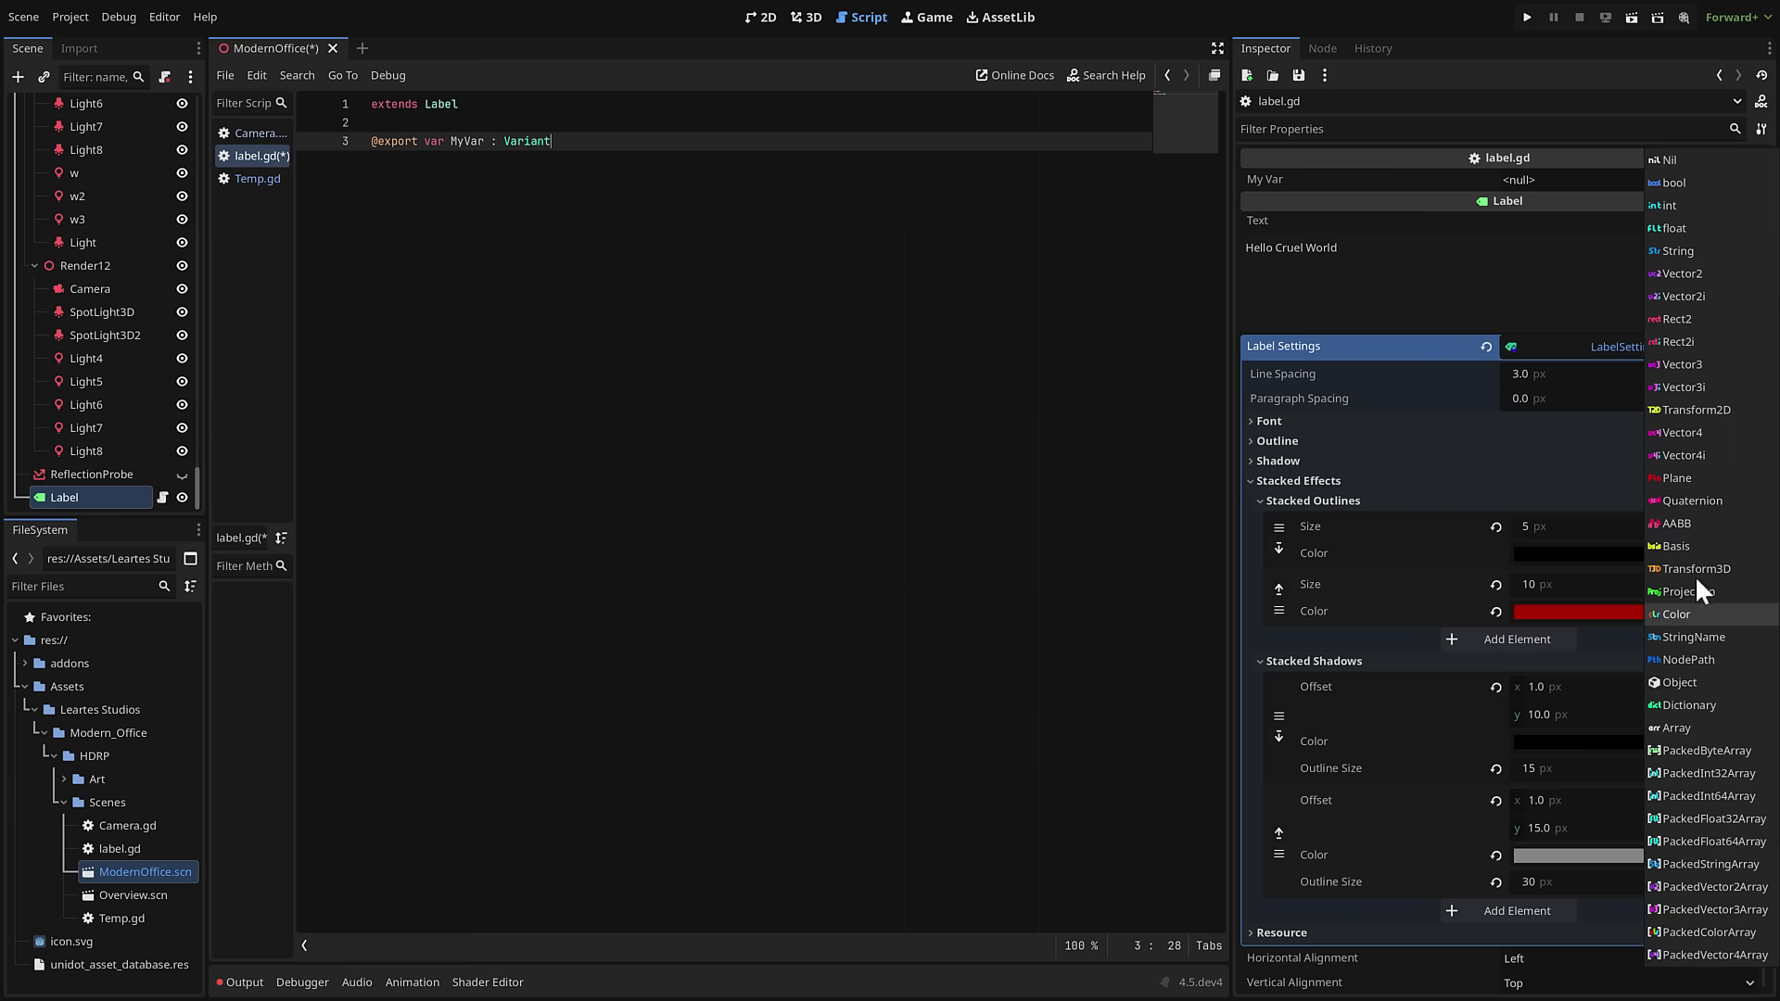
pyautogui.click(1678, 251)
pyautogui.click(1547, 179)
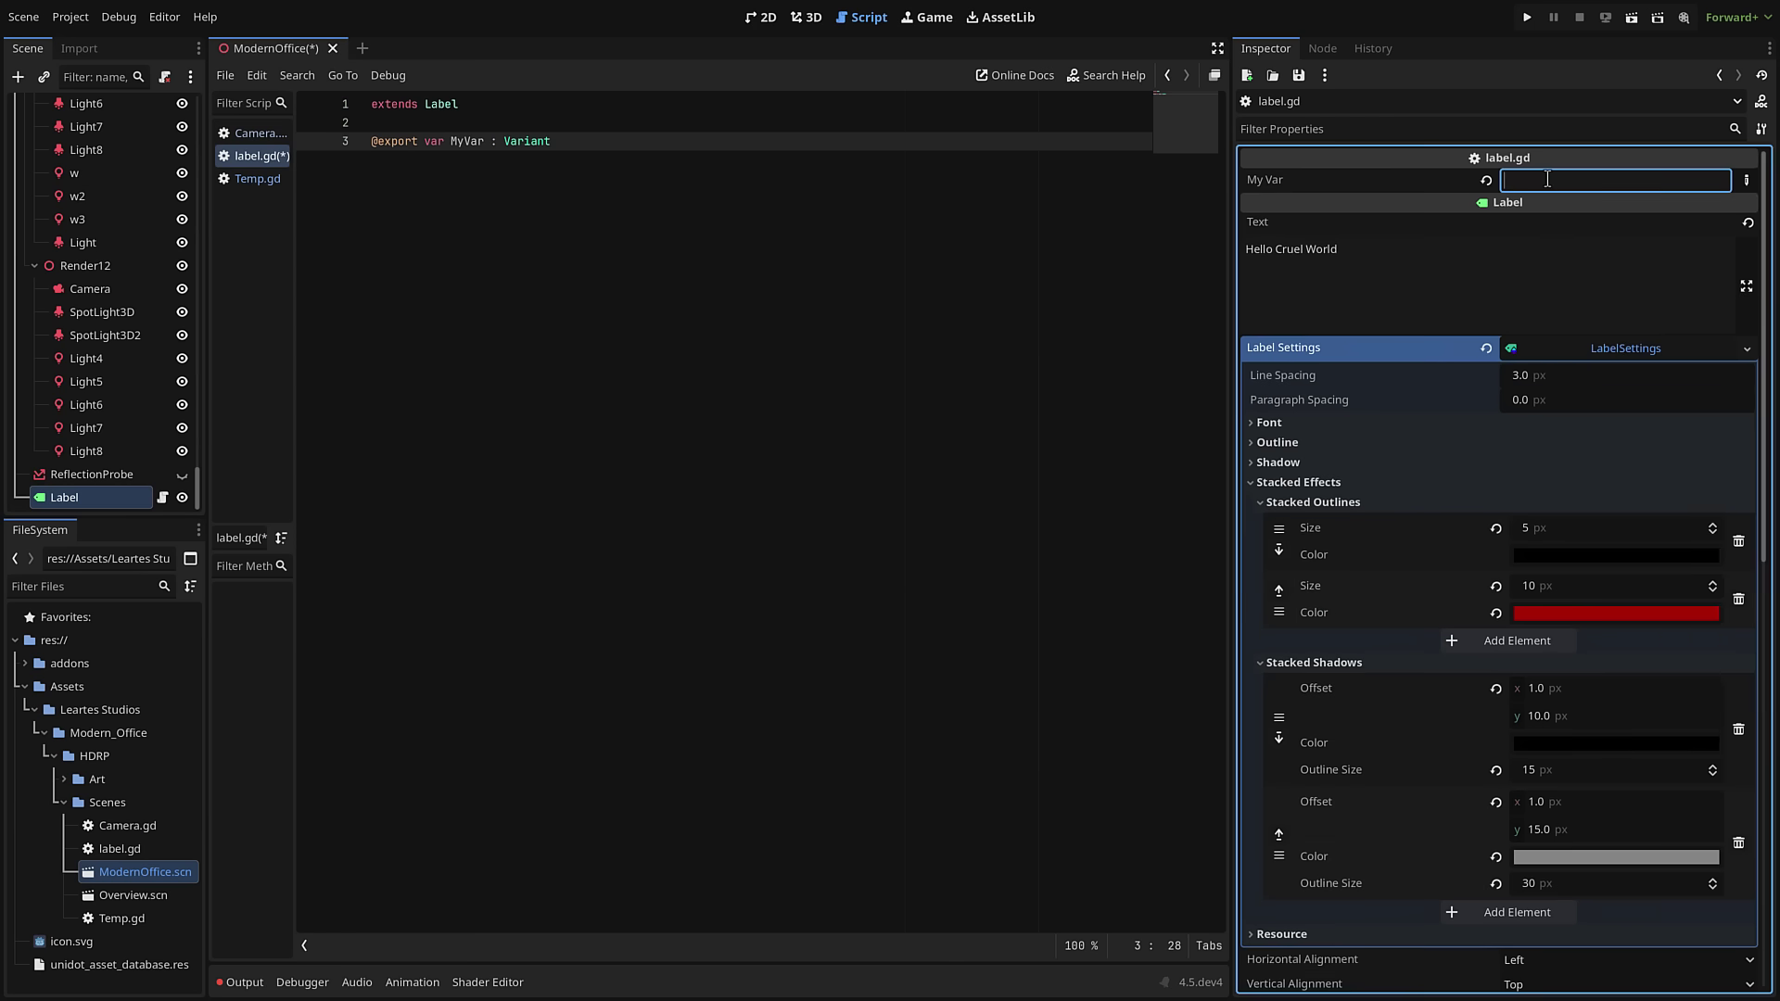
pyautogui.write('My String Value')
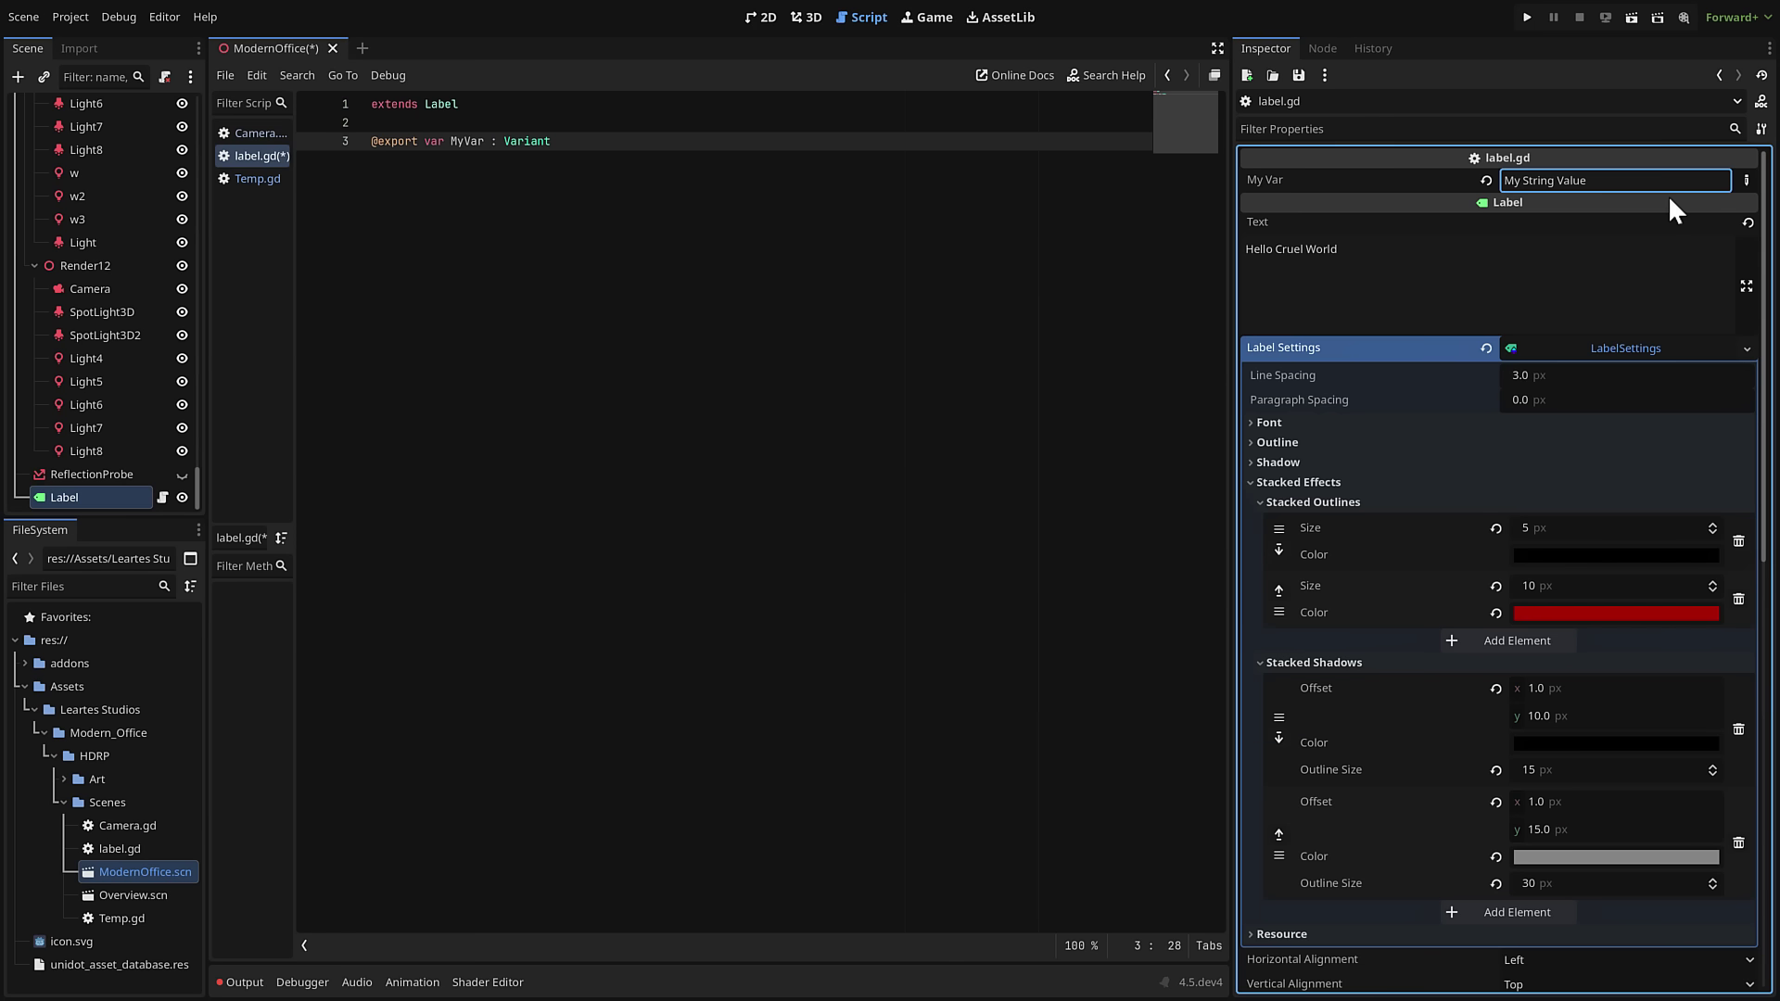
pyautogui.moveTo(1666, 196)
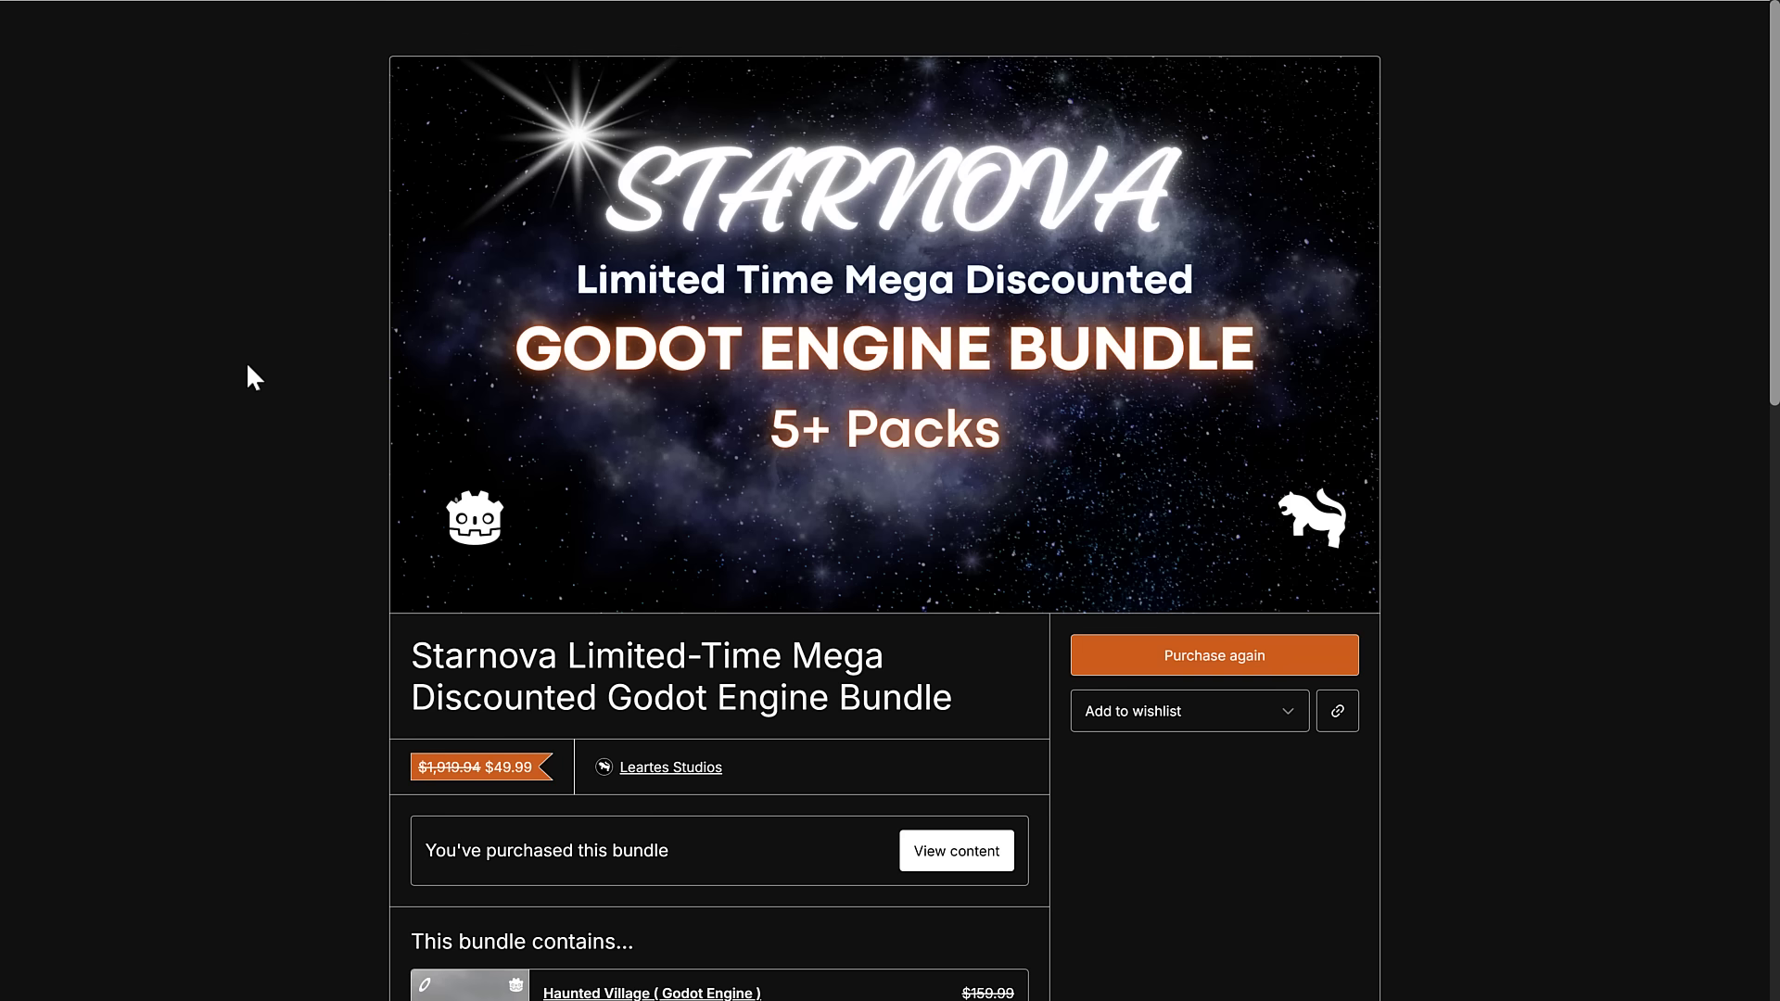
# Switch to Godot's 3D workspace and place SM_BookA.gltf and the first SM_DecorPa mesh from the Meshes folder on the office floor.
pyautogui.hotkey('alt', 'Tab')
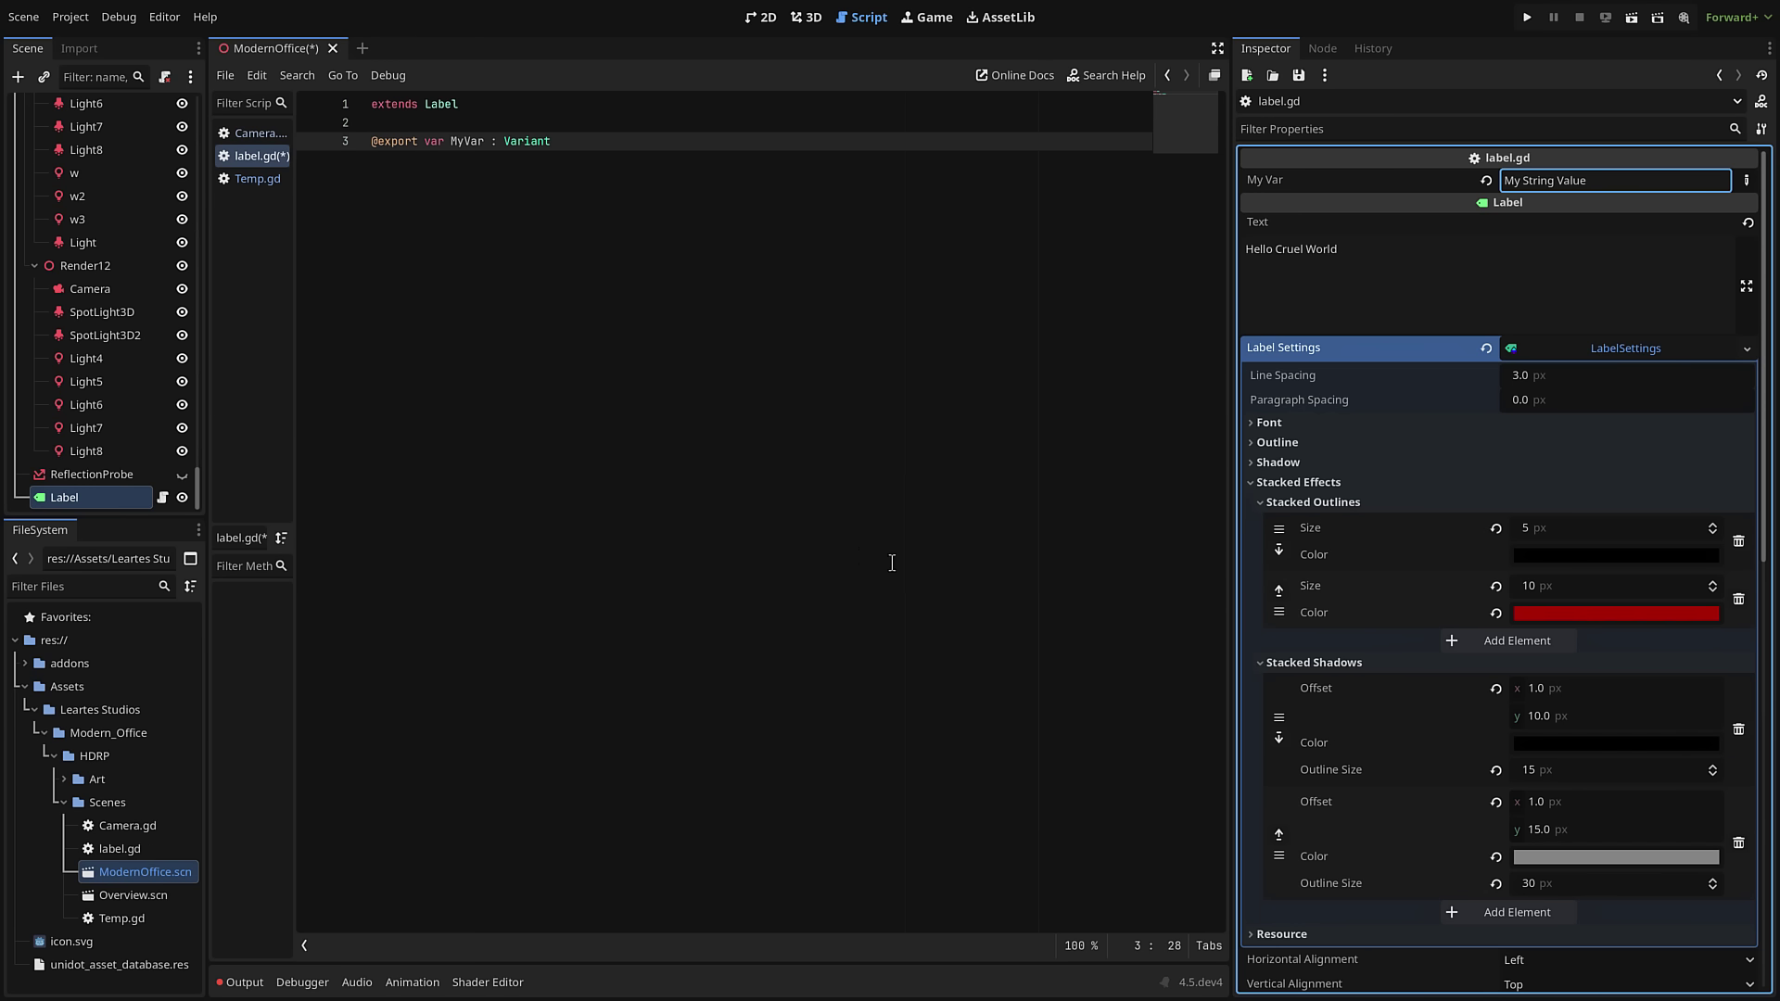
pyautogui.click(808, 17)
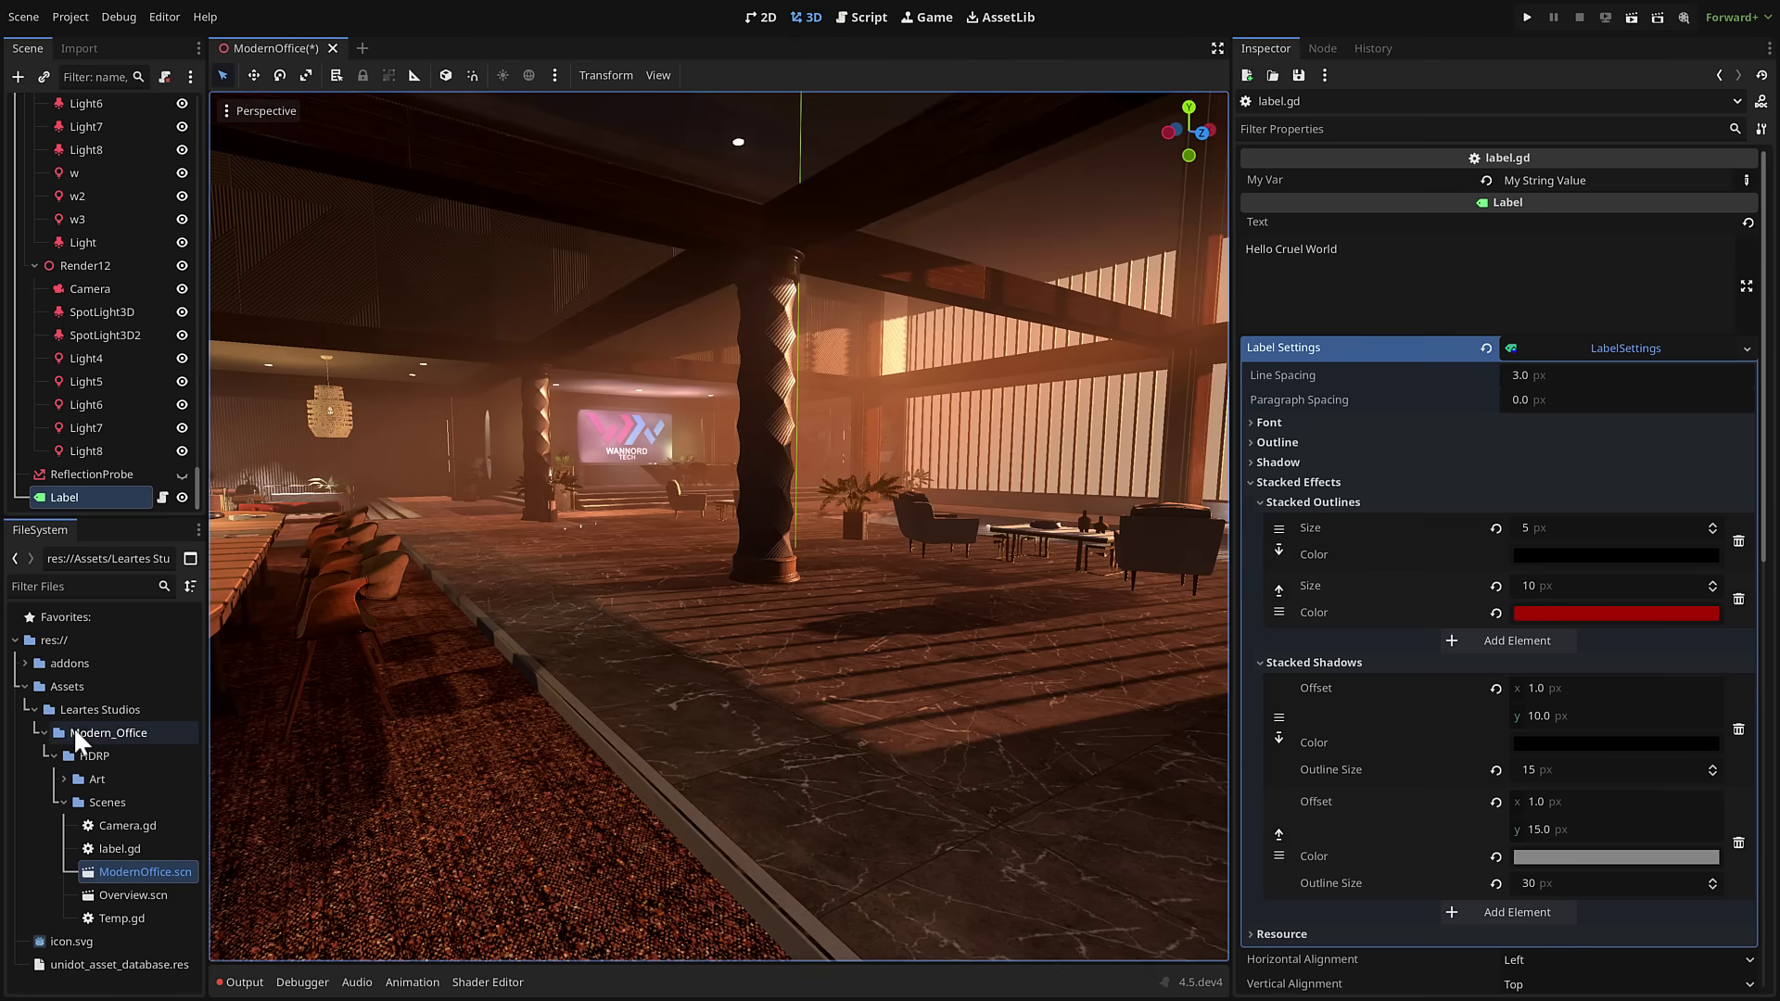
pyautogui.click(63, 779)
pyautogui.scroll(-1, 63, 779)
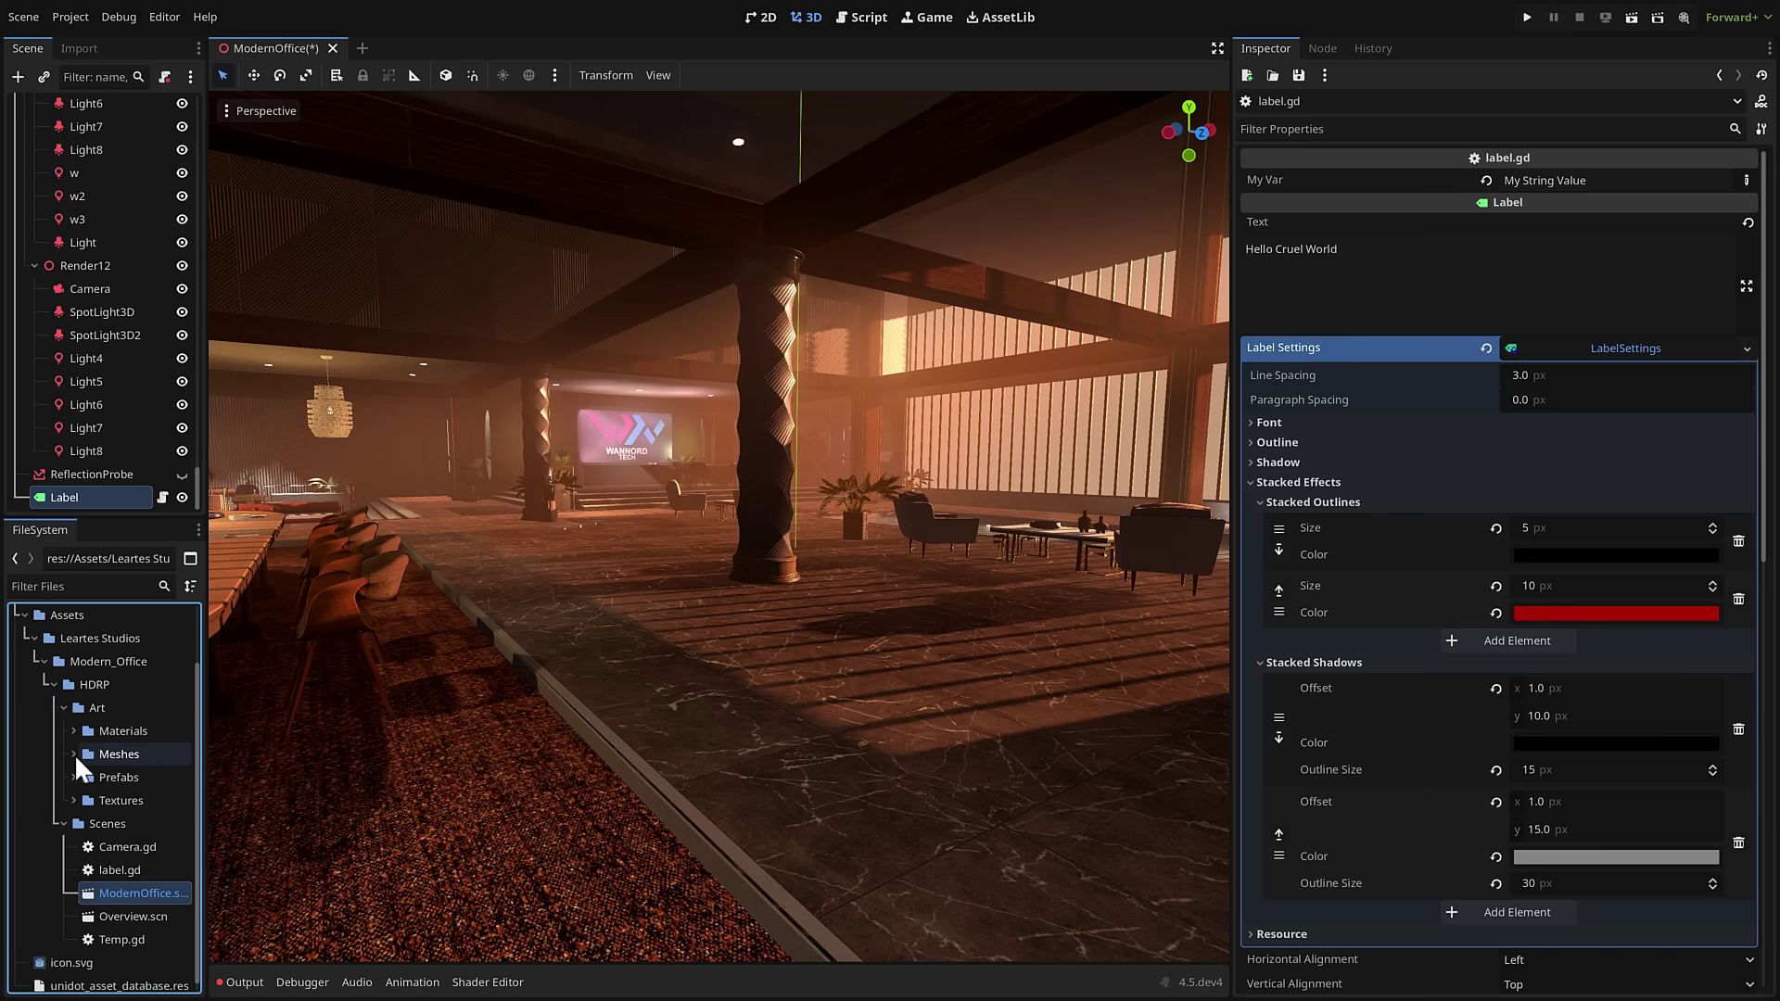
pyautogui.click(74, 753)
pyautogui.moveTo(128, 870); pyautogui.dragTo(501, 746)
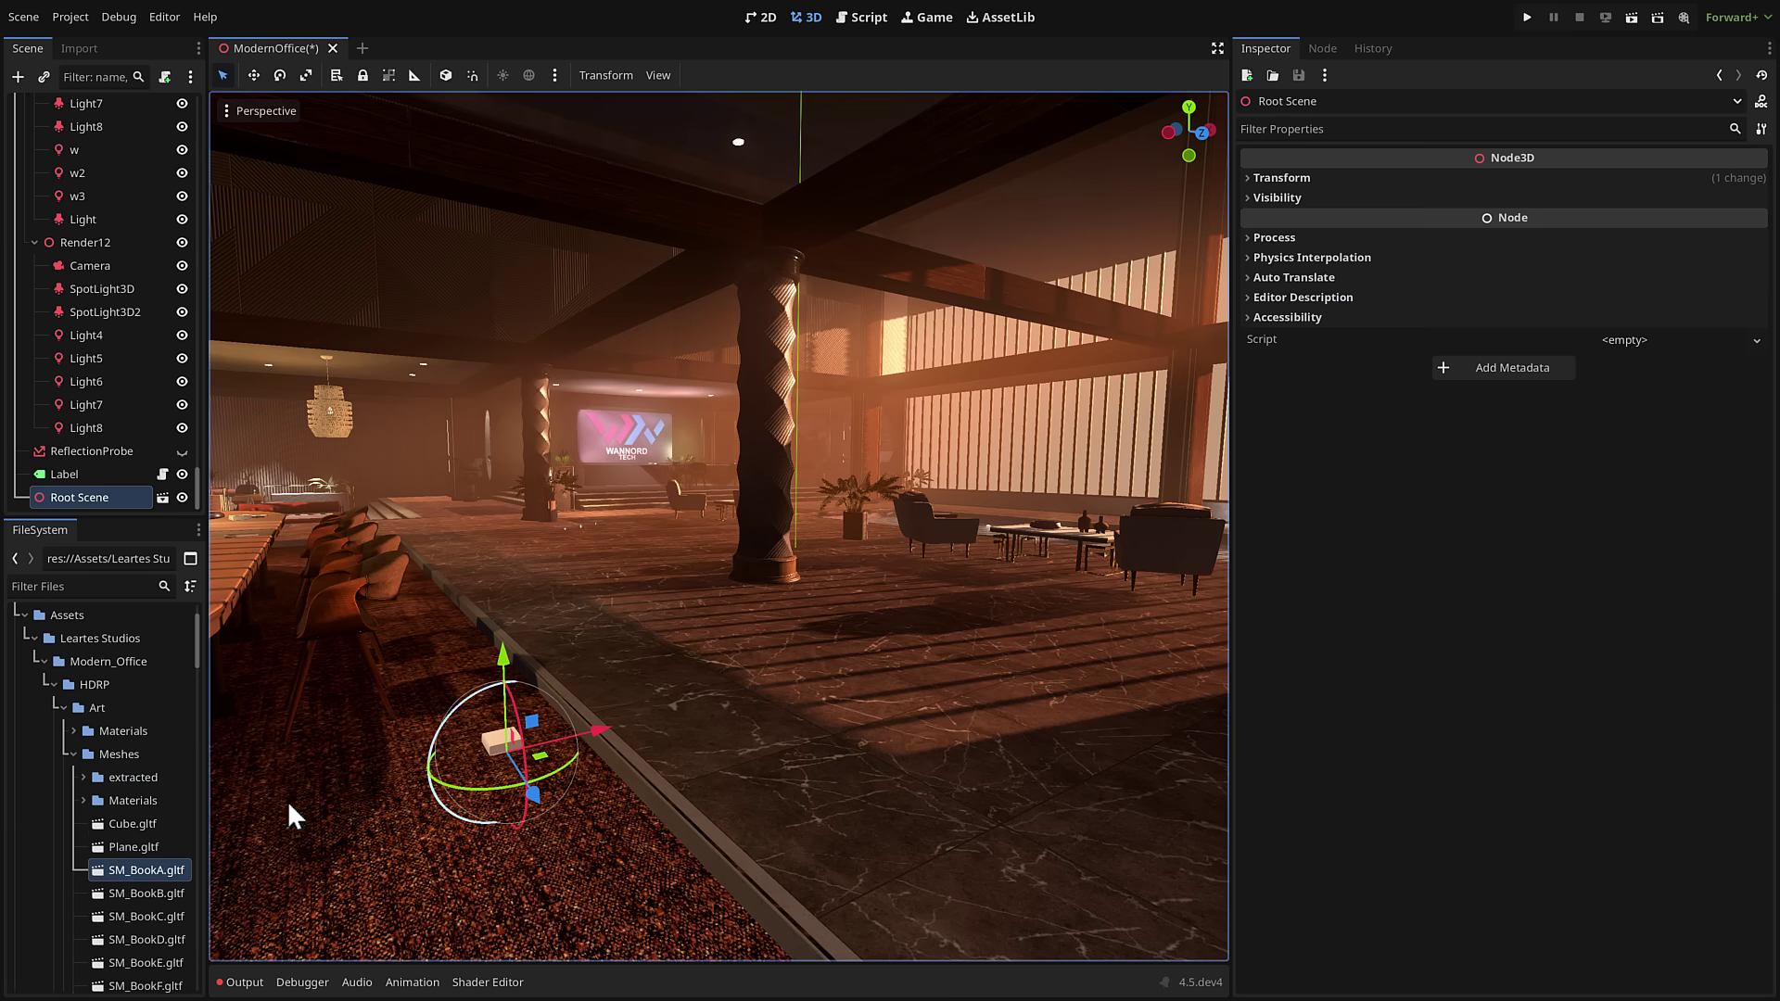
pyautogui.scroll(-5, 137, 853)
pyautogui.moveTo(137, 860); pyautogui.dragTo(580, 822)
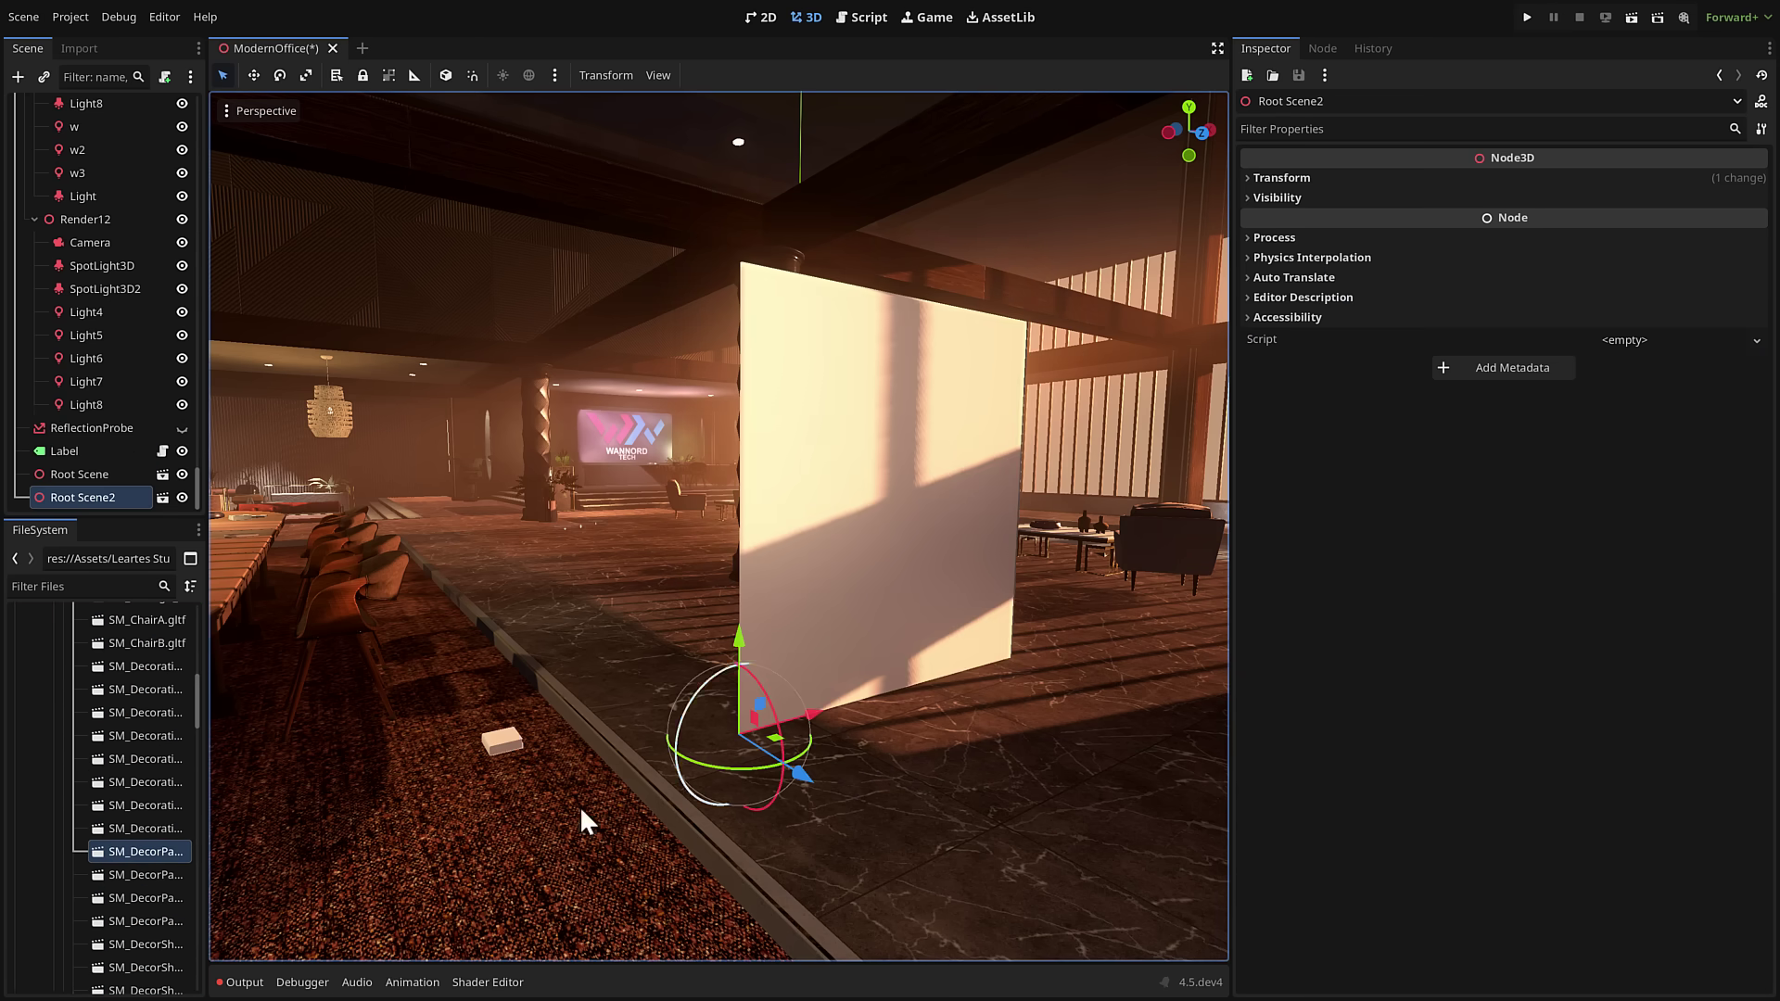
# Add the SM_CeilingA_4x1 and SM_Cube prefabs from the Prefabs folder to the office scene.
pyautogui.scroll(-2, 389, 787)
pyautogui.scroll(-5, 90, 848)
pyautogui.scroll(-10, 89, 847)
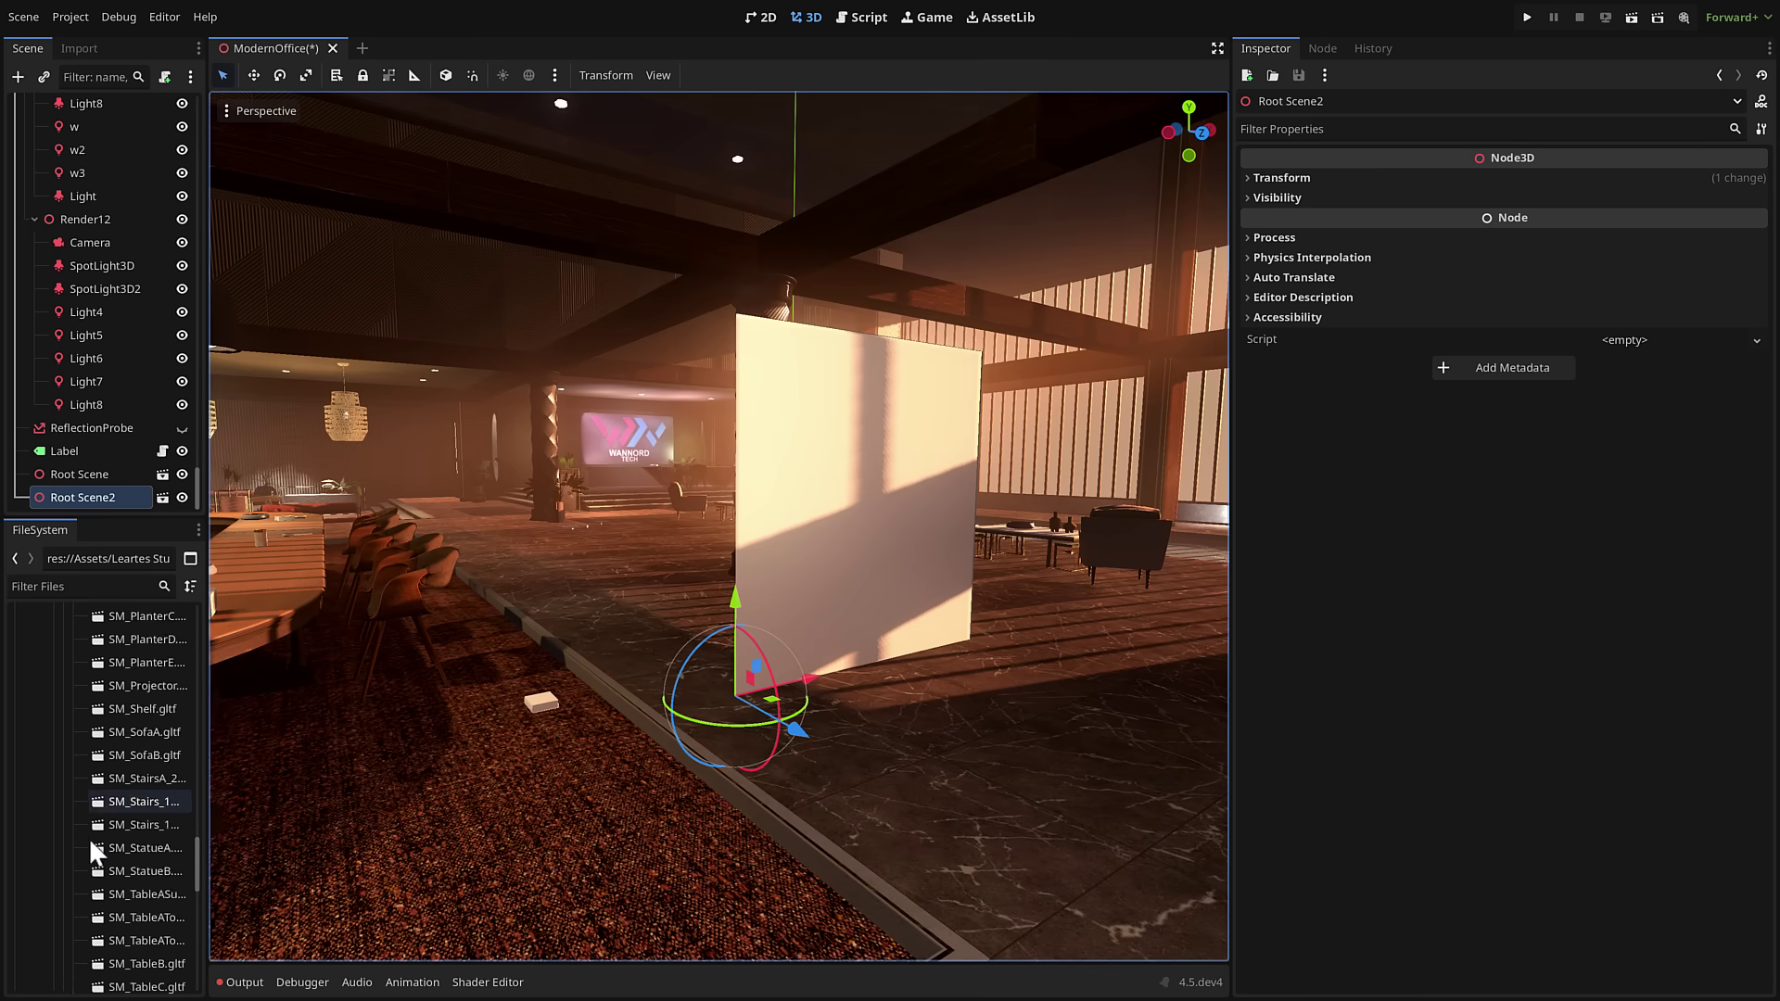
pyautogui.click(73, 768)
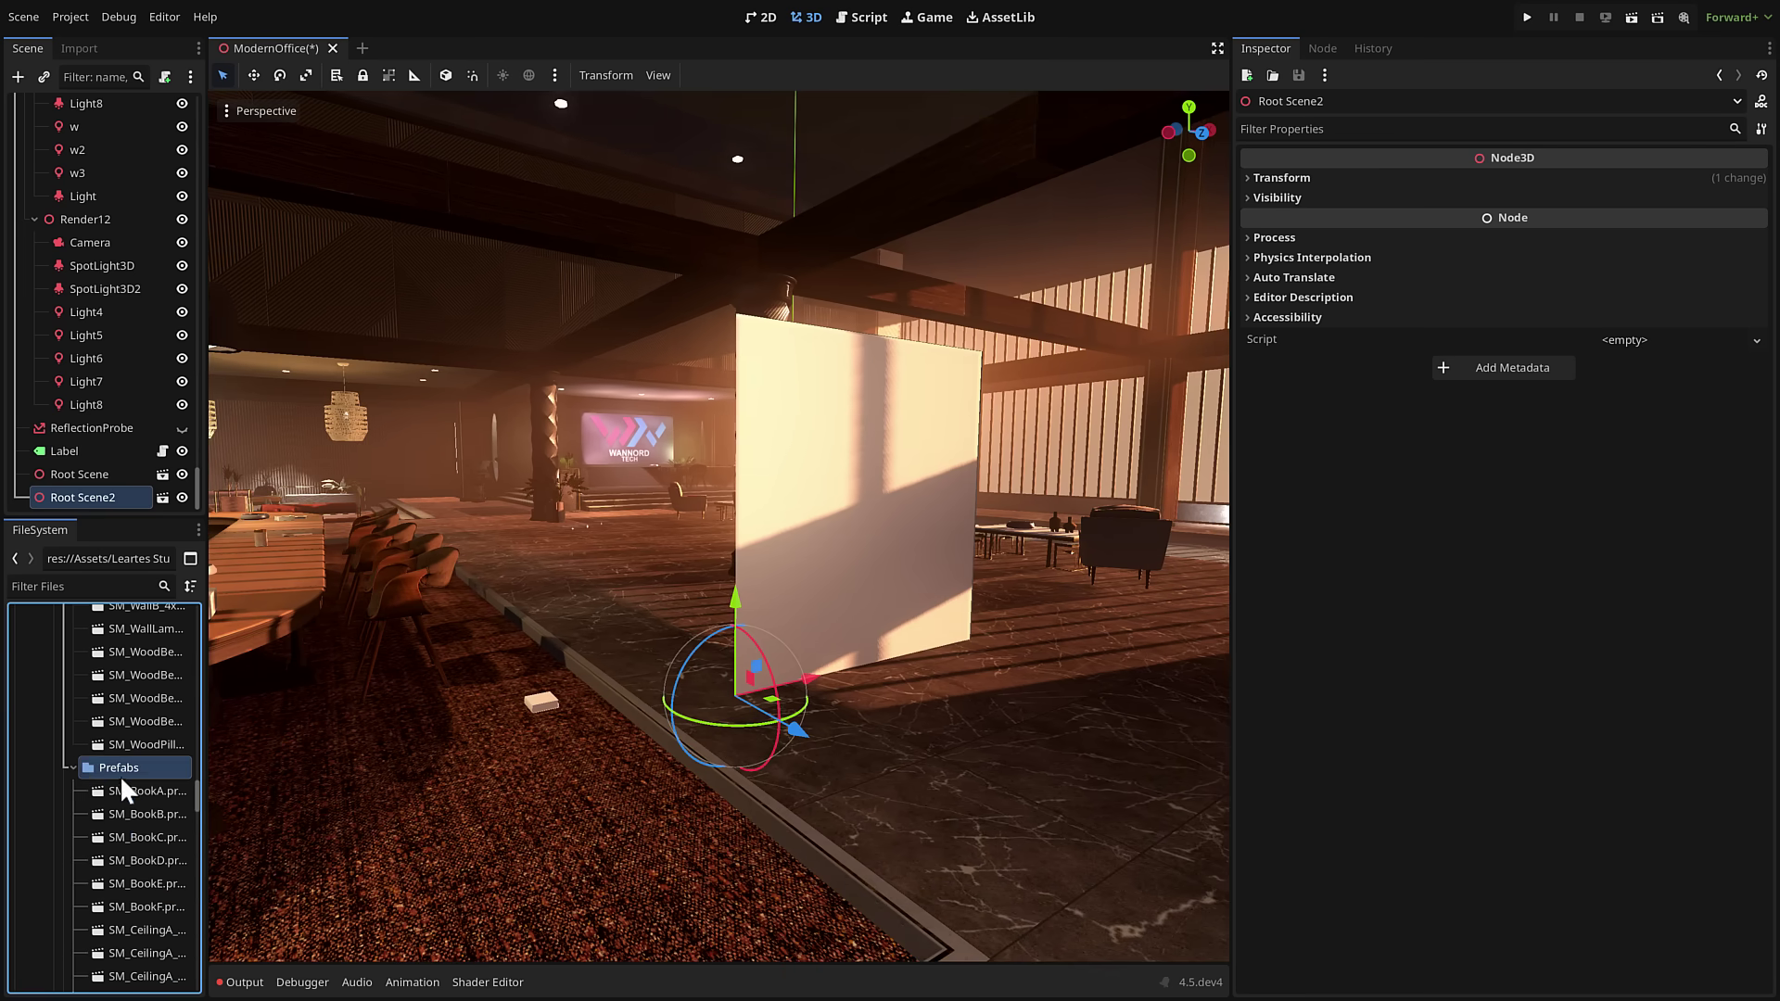
pyautogui.scroll(-3, 120, 775)
pyautogui.moveTo(128, 808); pyautogui.dragTo(464, 788)
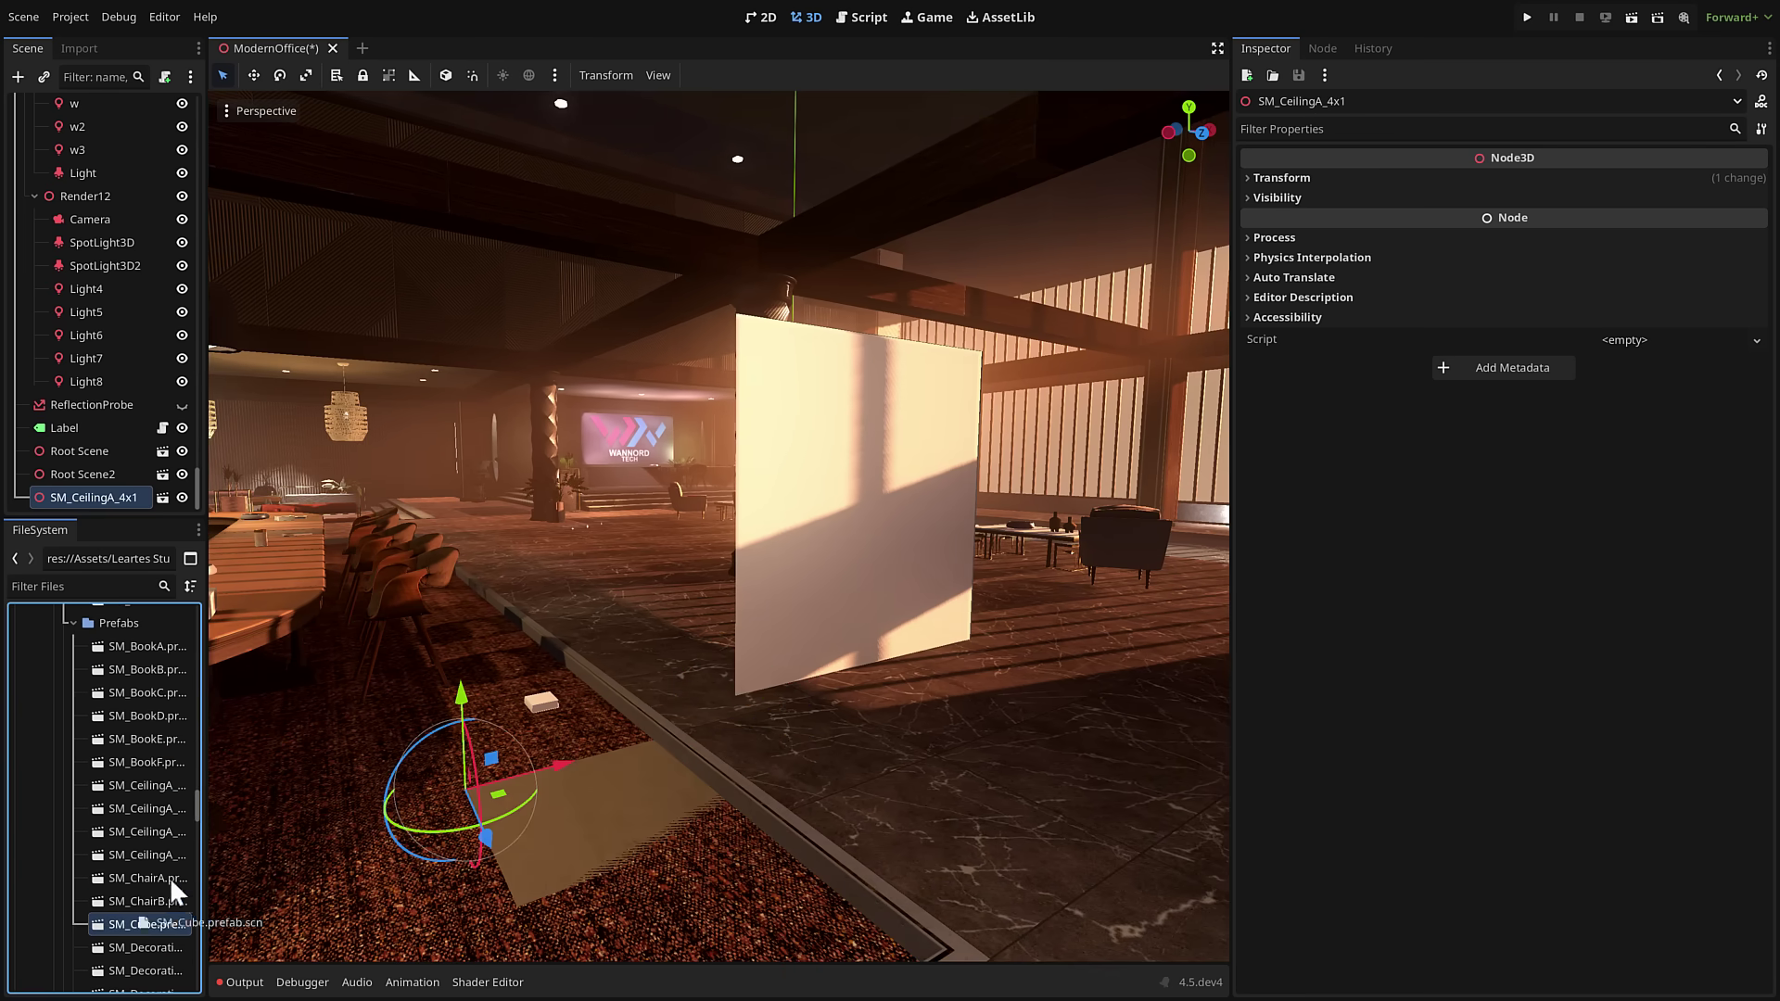
pyautogui.moveTo(139, 924); pyautogui.dragTo(586, 631)
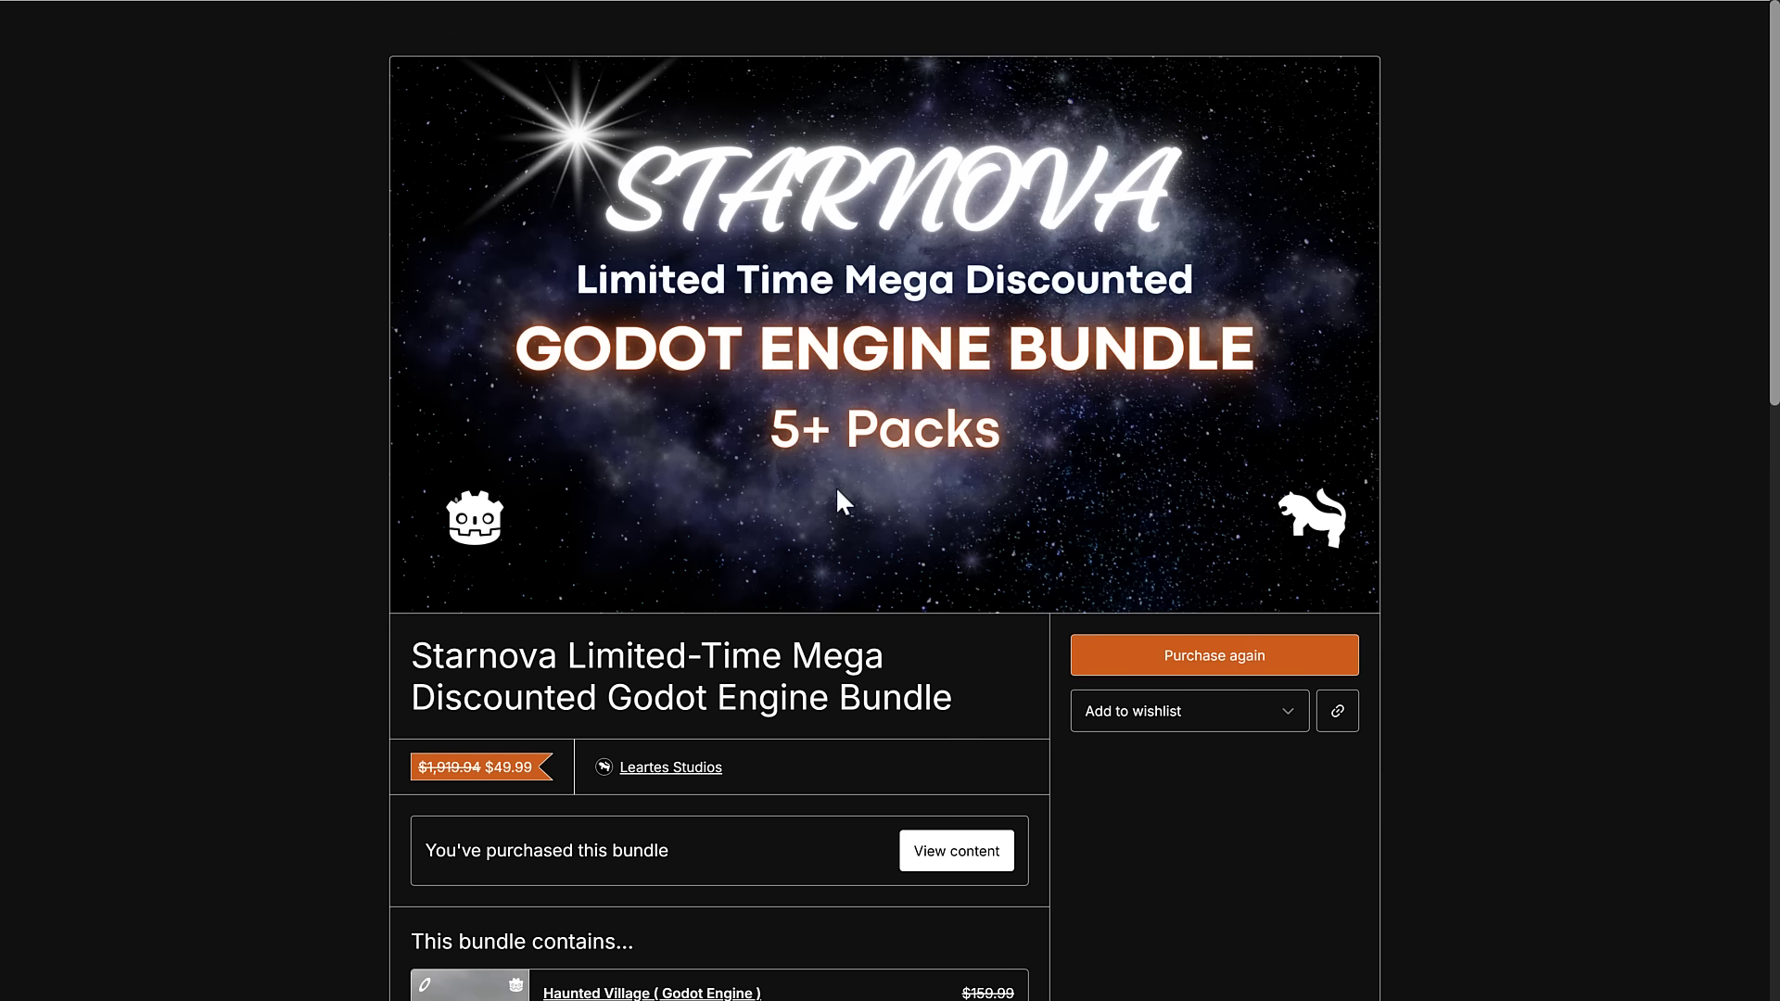
# Review the price and included packs on the Starnova Godot Engine bundle web page.
pyautogui.scroll(-5, 837, 492)
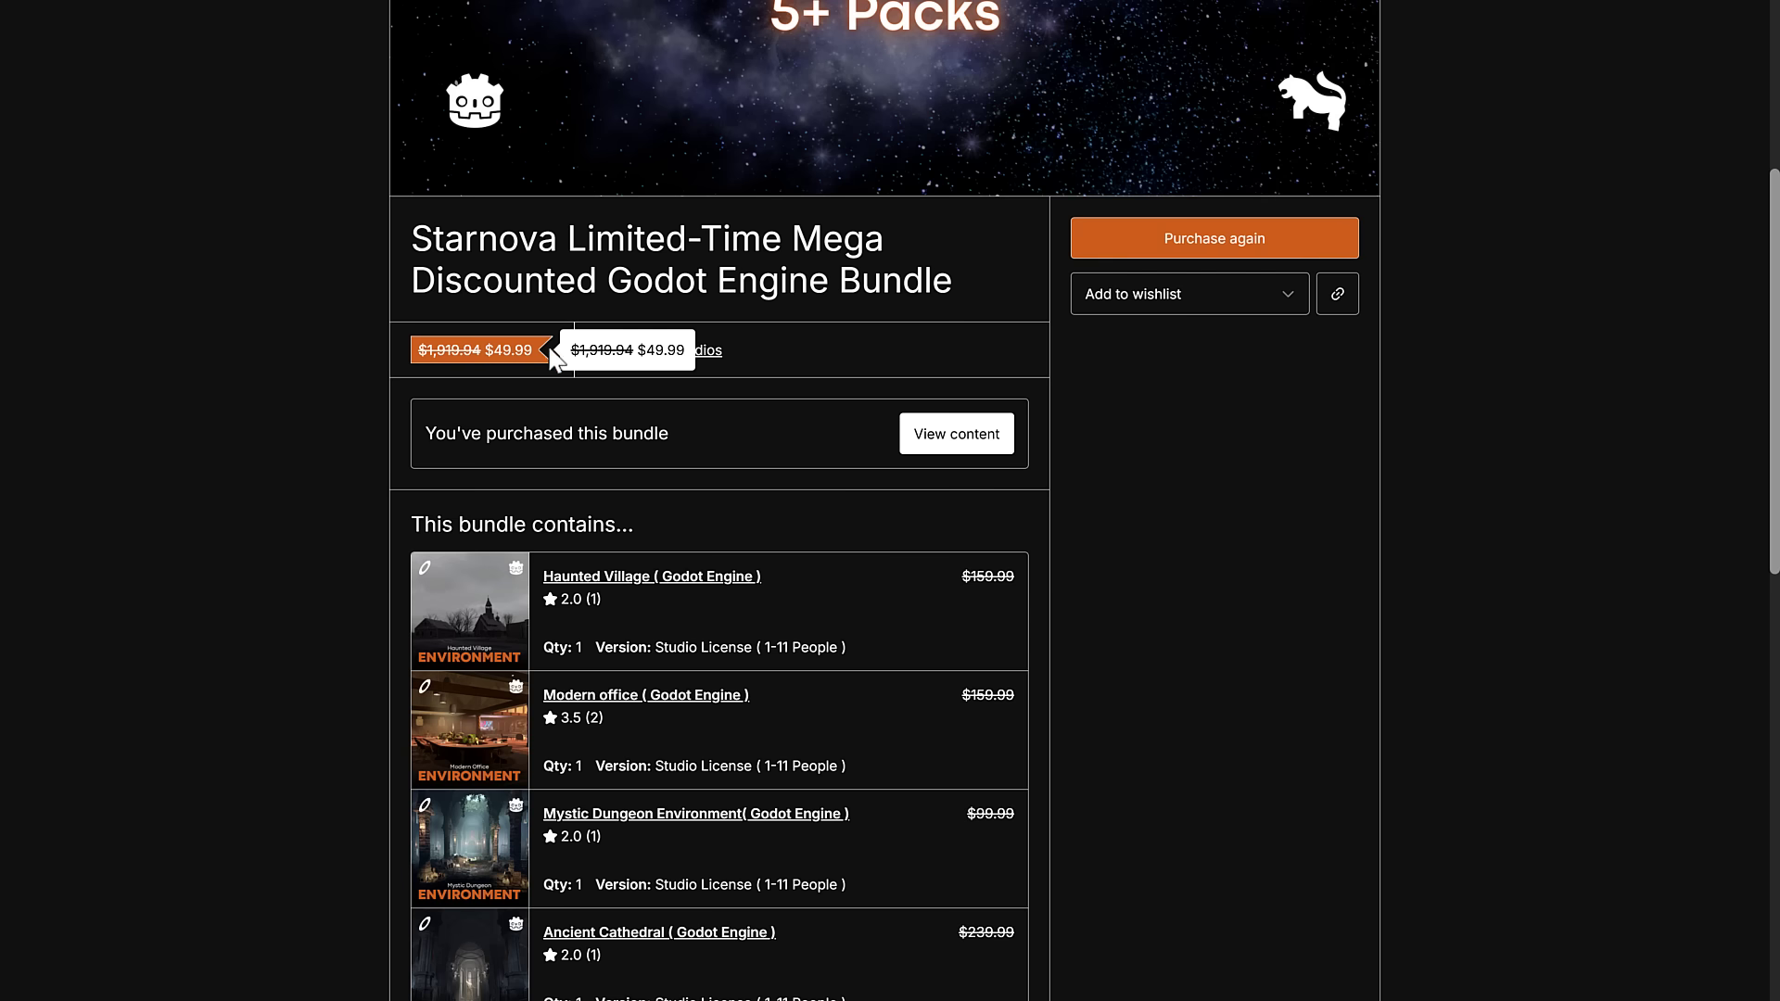
pyautogui.scroll(-3, 1113, 575)
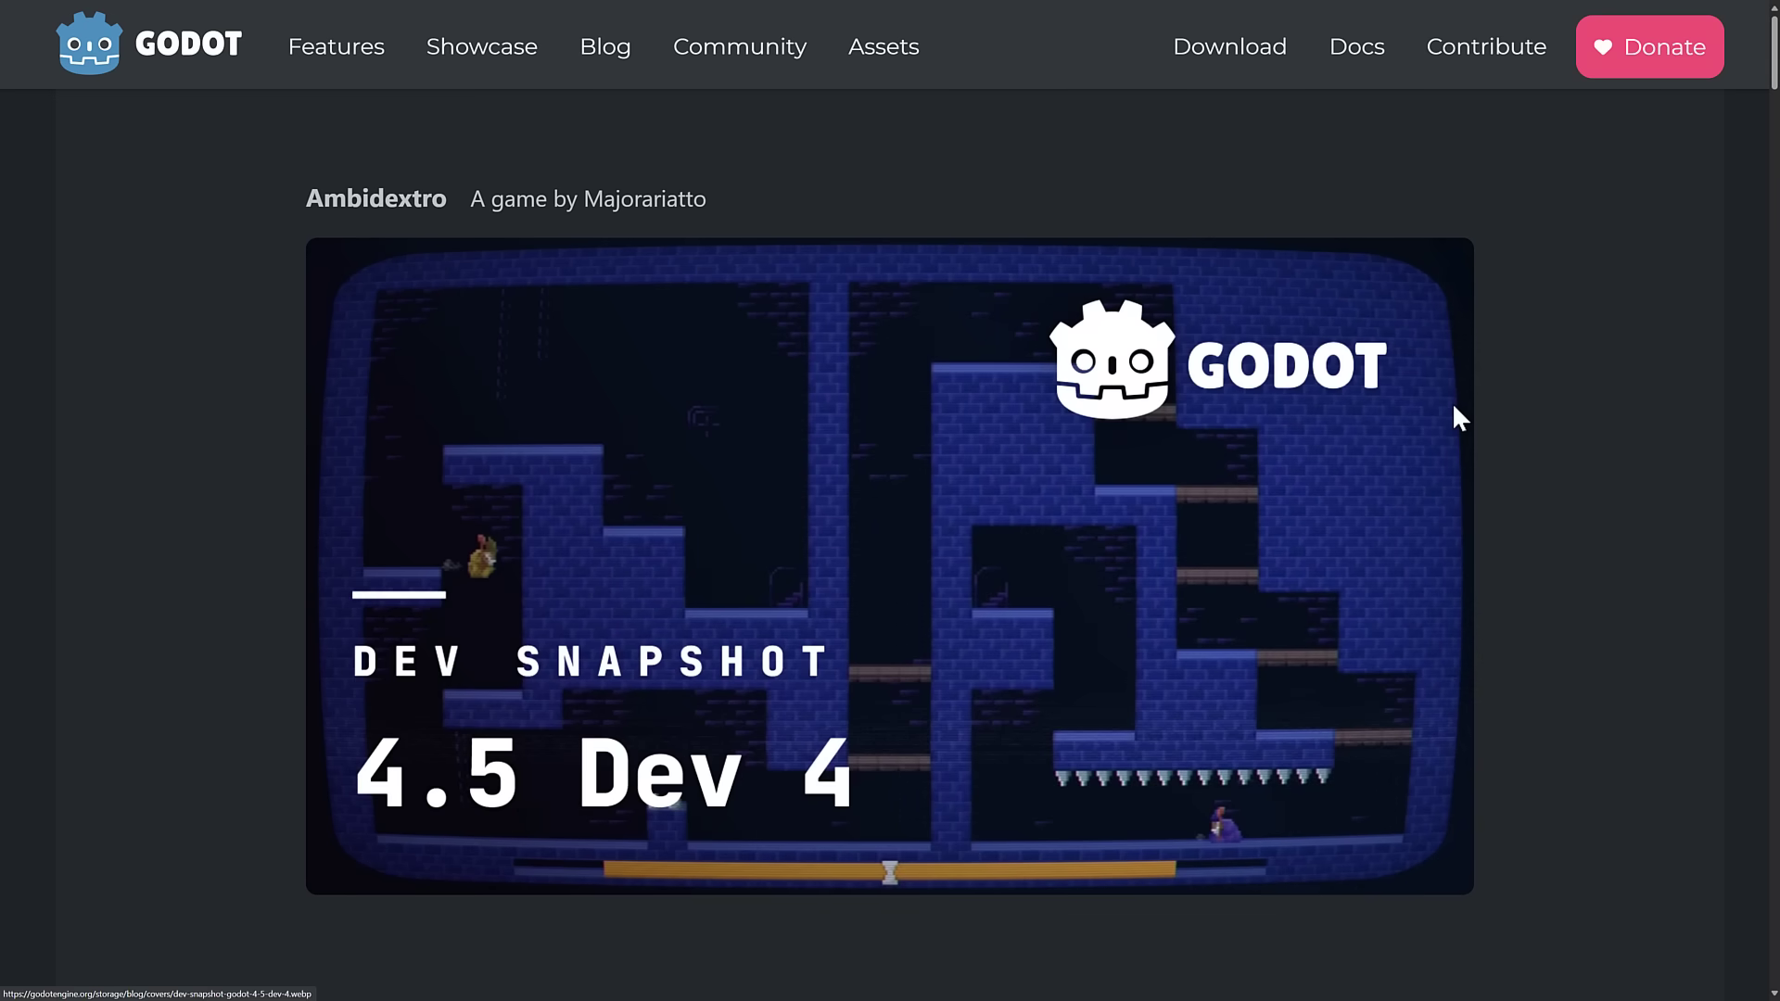
# Read the introduction of the Godot 4.5 dev 4 snapshot blog post, including the note on web support for .NET.
pyautogui.scroll(-8, 1496, 414)
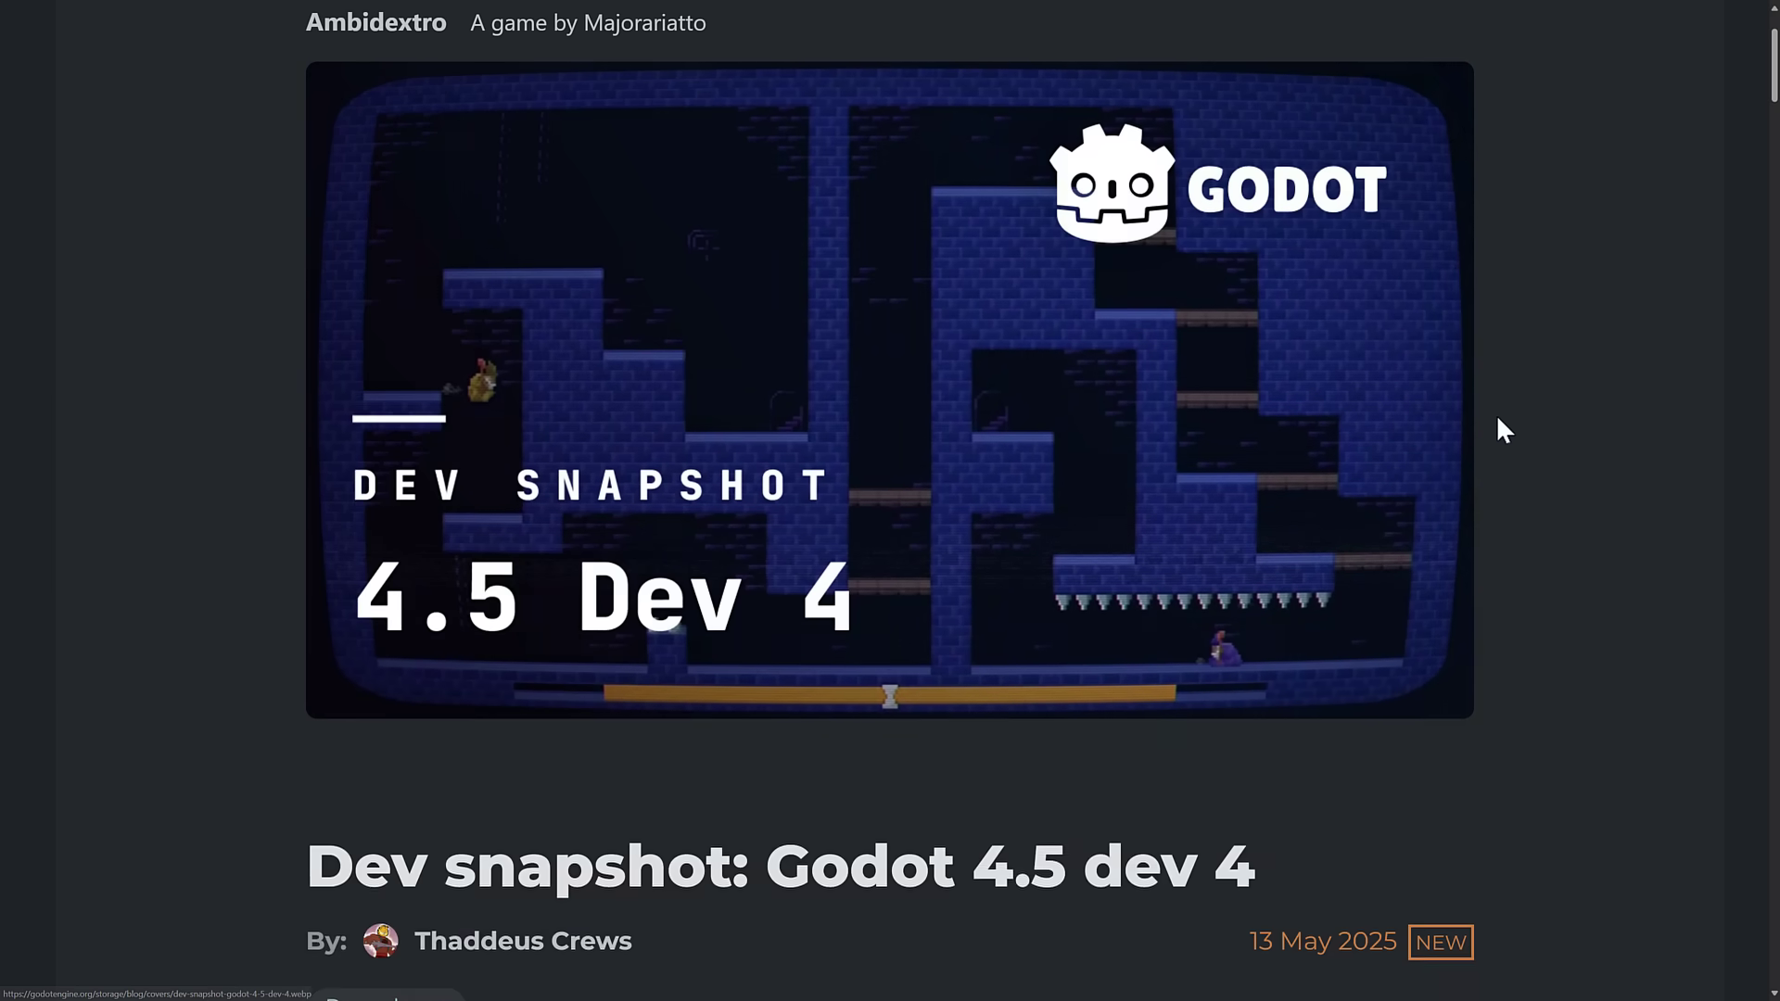
pyautogui.scroll(-3, 1497, 419)
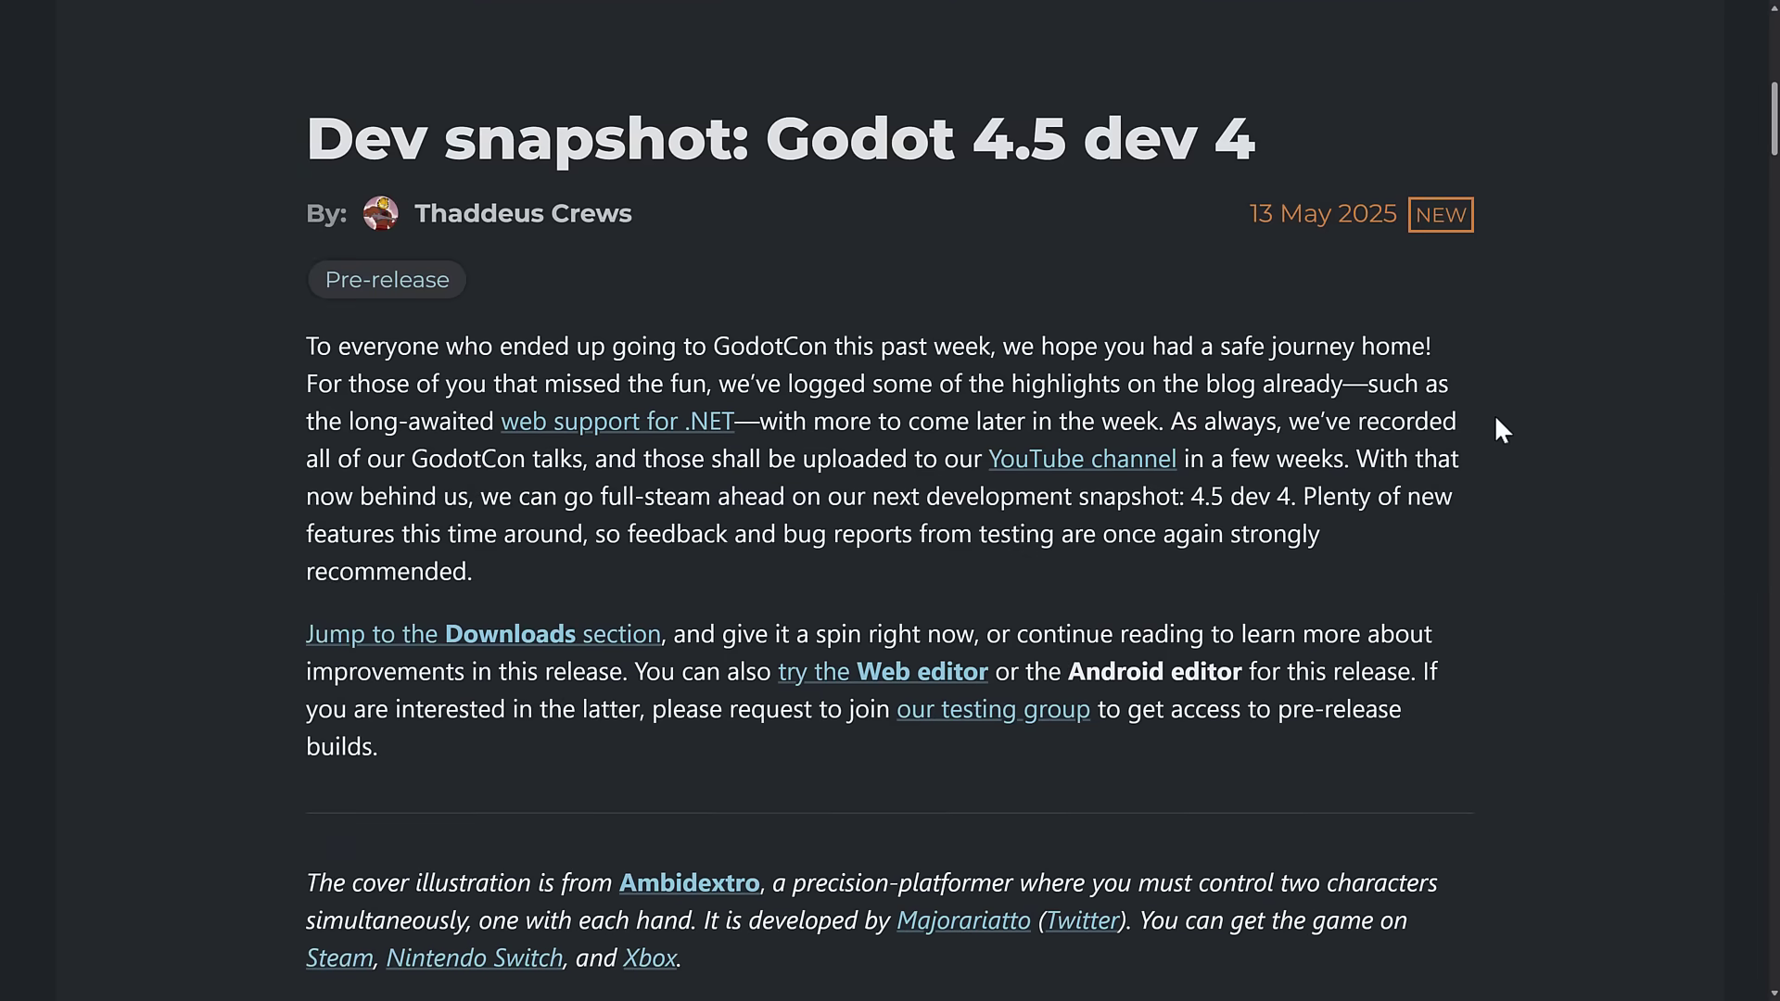
pyautogui.scroll(2, 1496, 419)
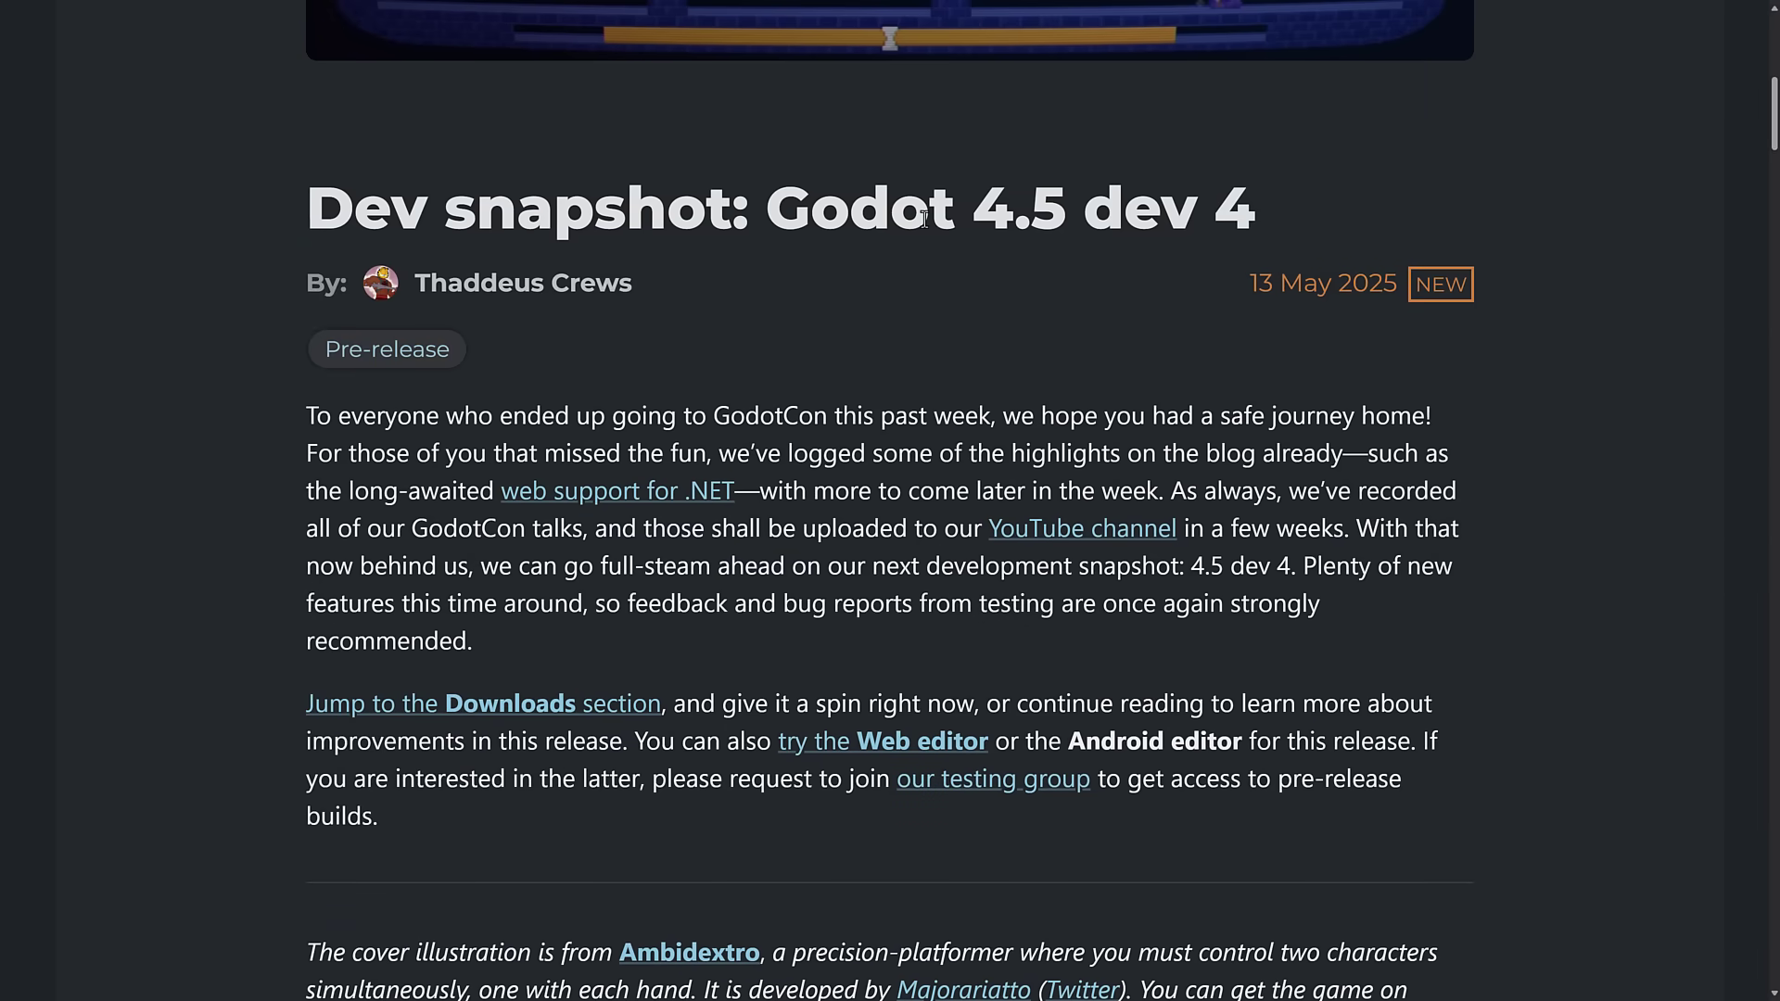
pyautogui.scroll(-8, 1324, 345)
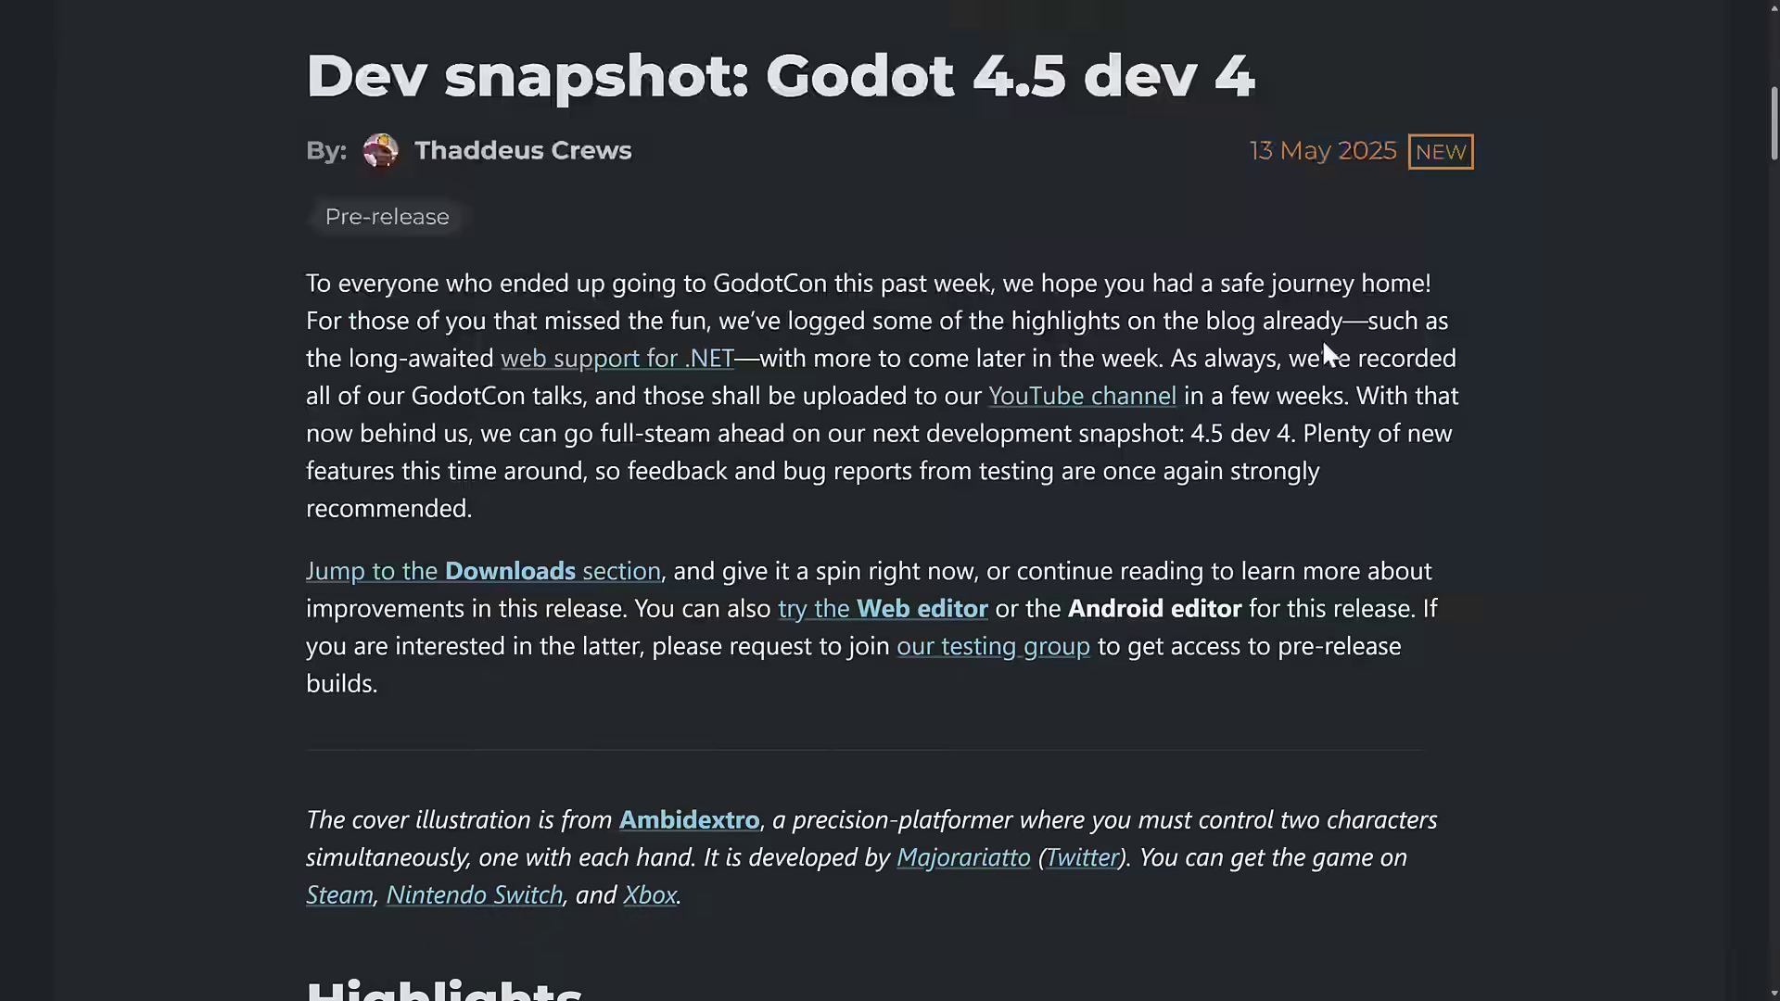
pyautogui.scroll(8, 1323, 345)
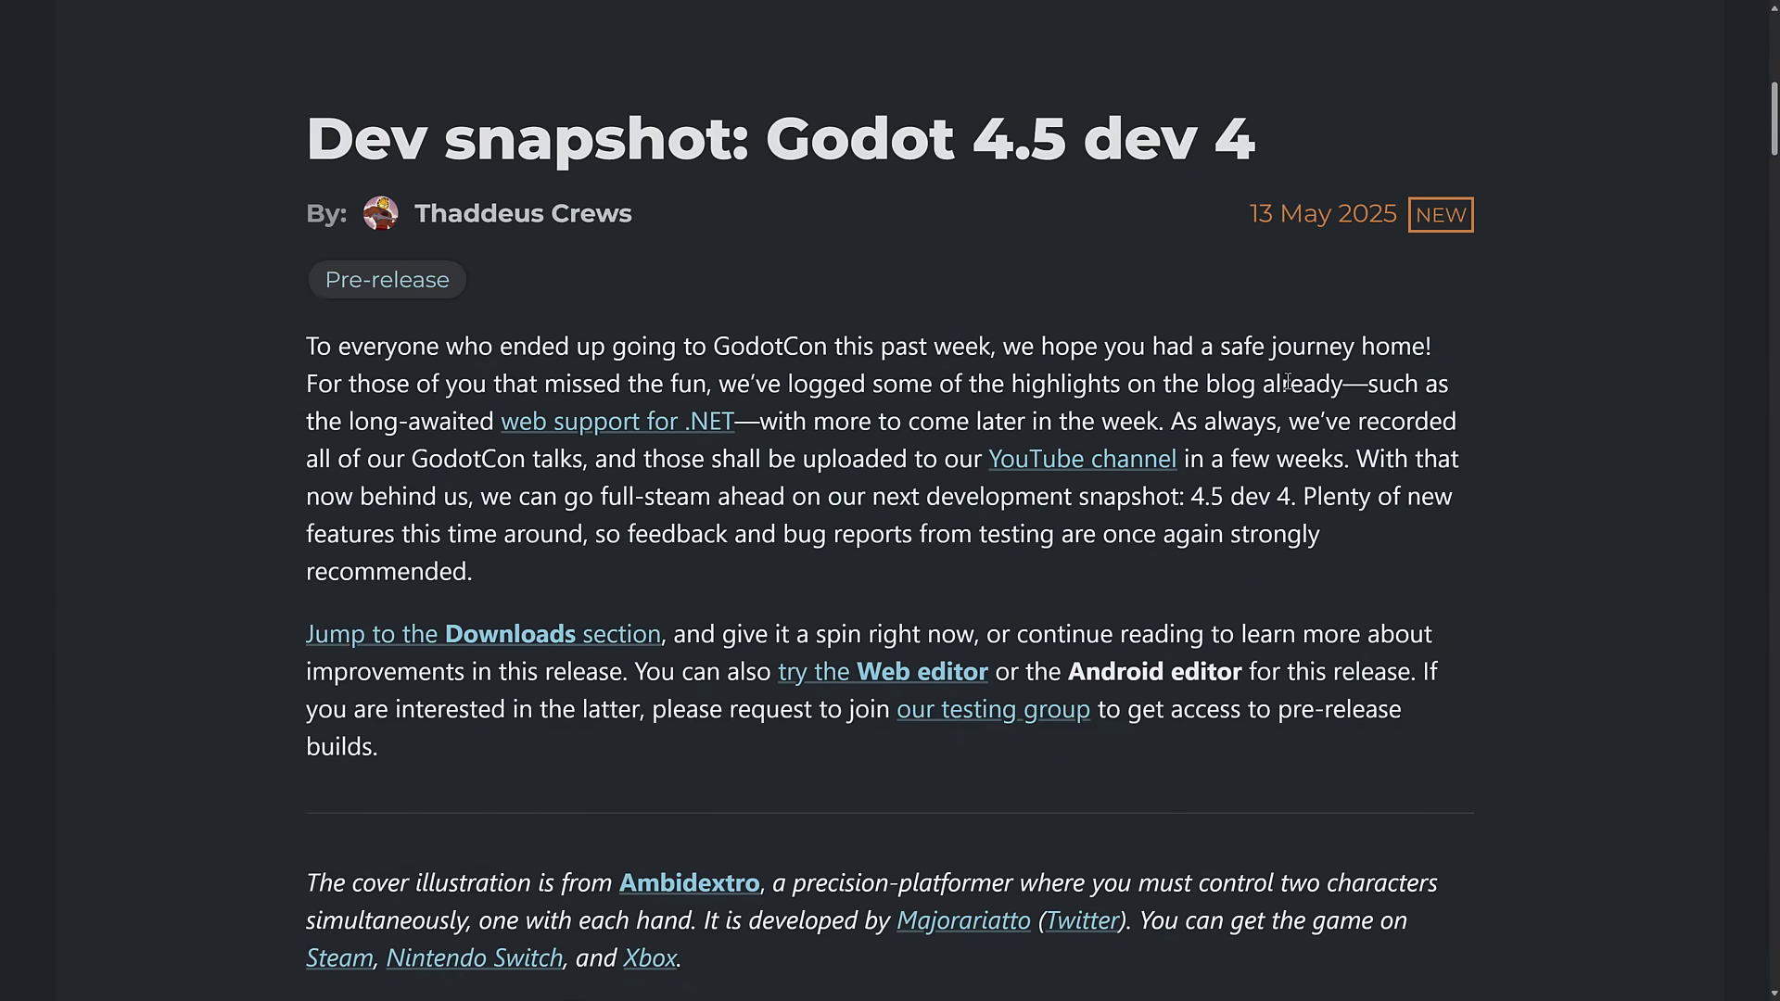
pyautogui.moveTo(1387, 384); pyautogui.dragTo(760, 421)
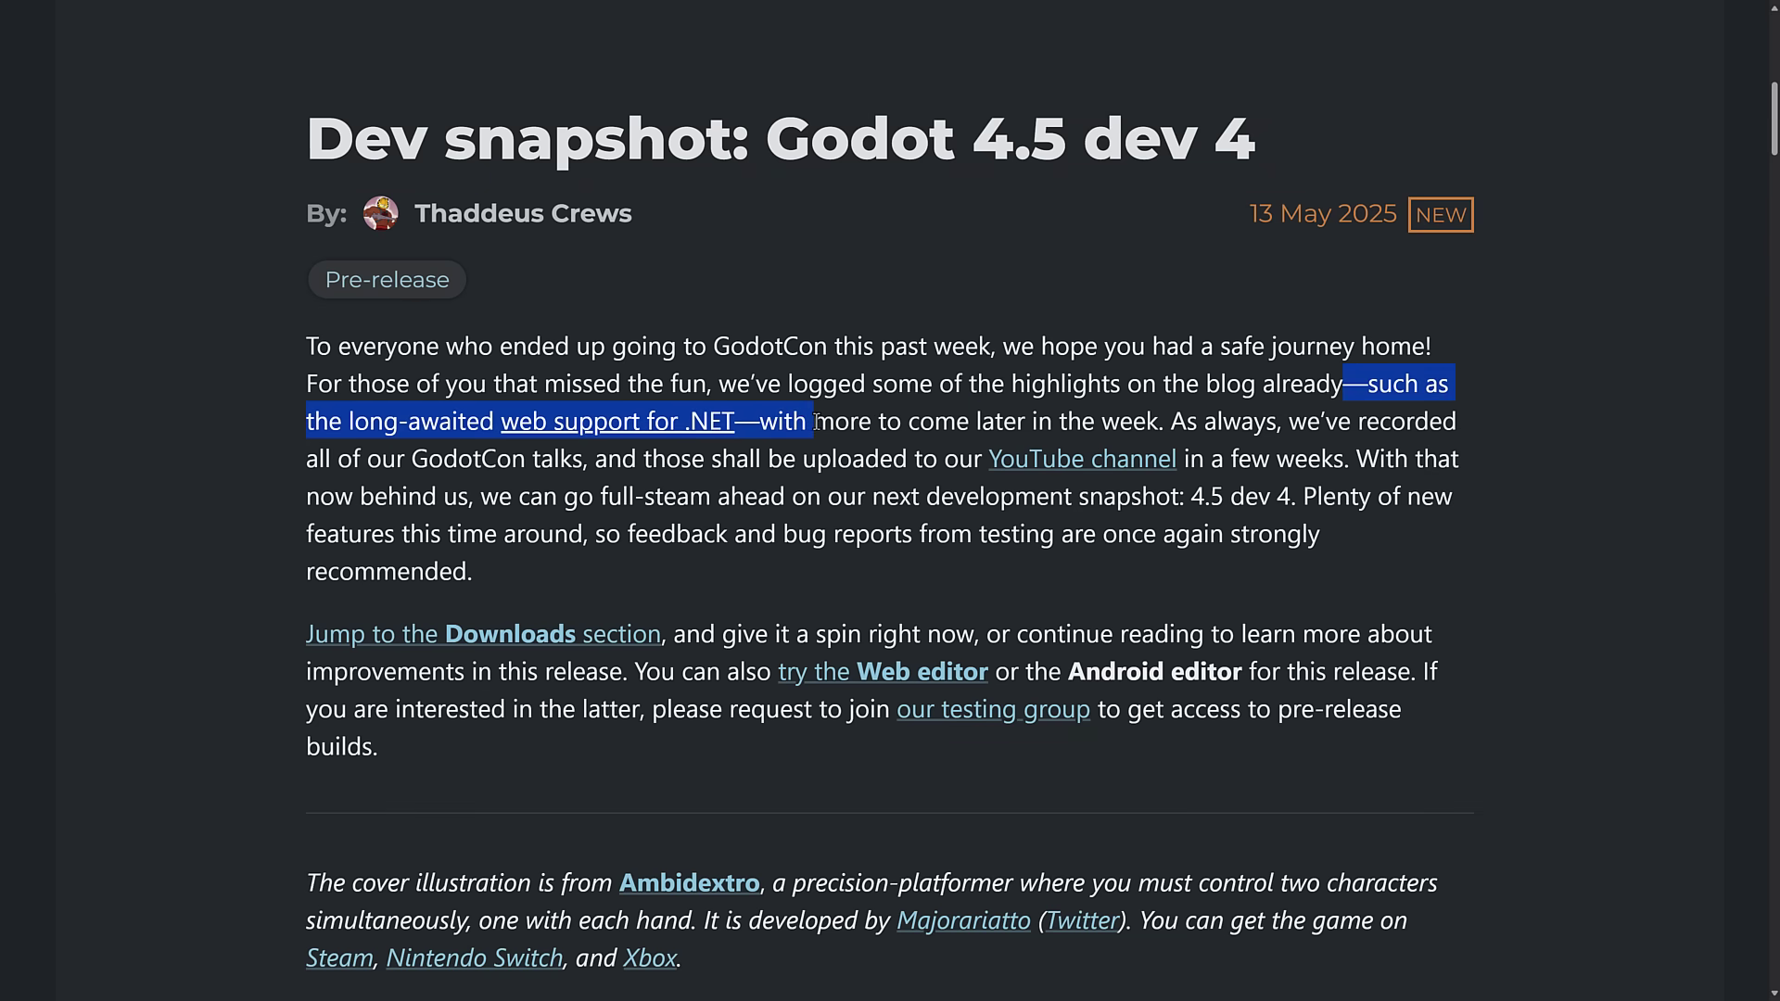
pyautogui.click(887, 426)
# Examine the Highlights section and its macOS embedded window support entry.
pyautogui.scroll(-7, 900, 419)
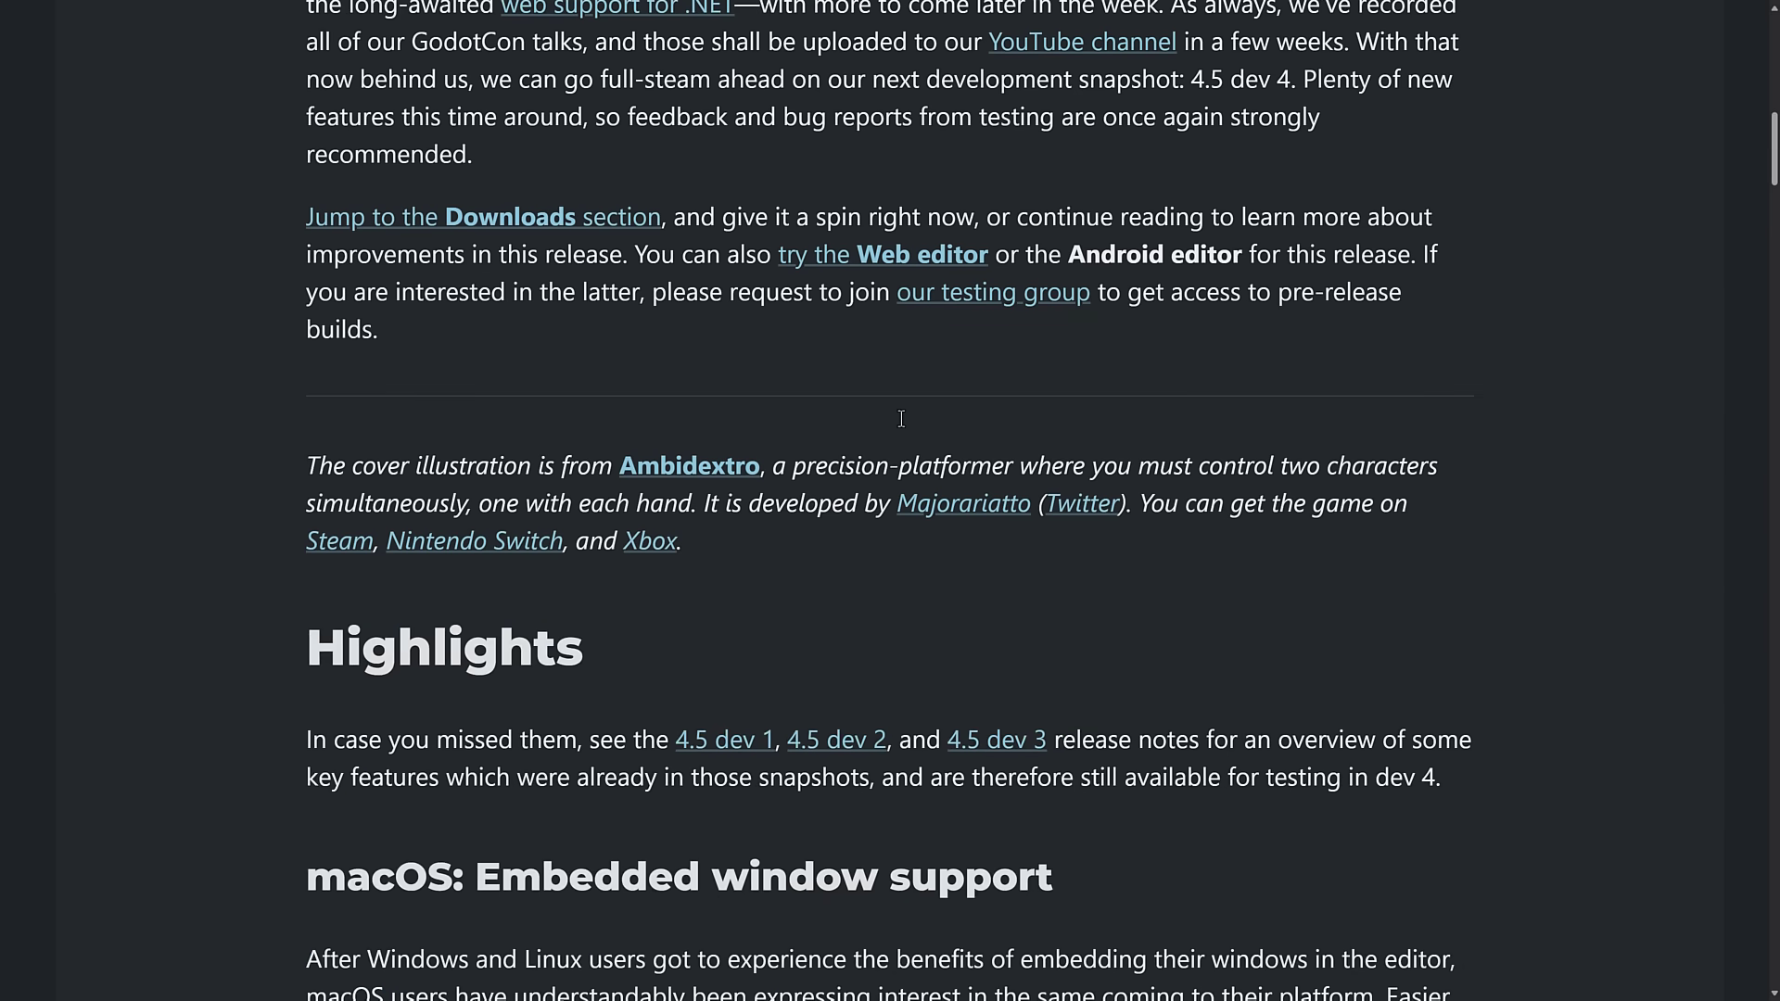
pyautogui.scroll(-2, 894, 417)
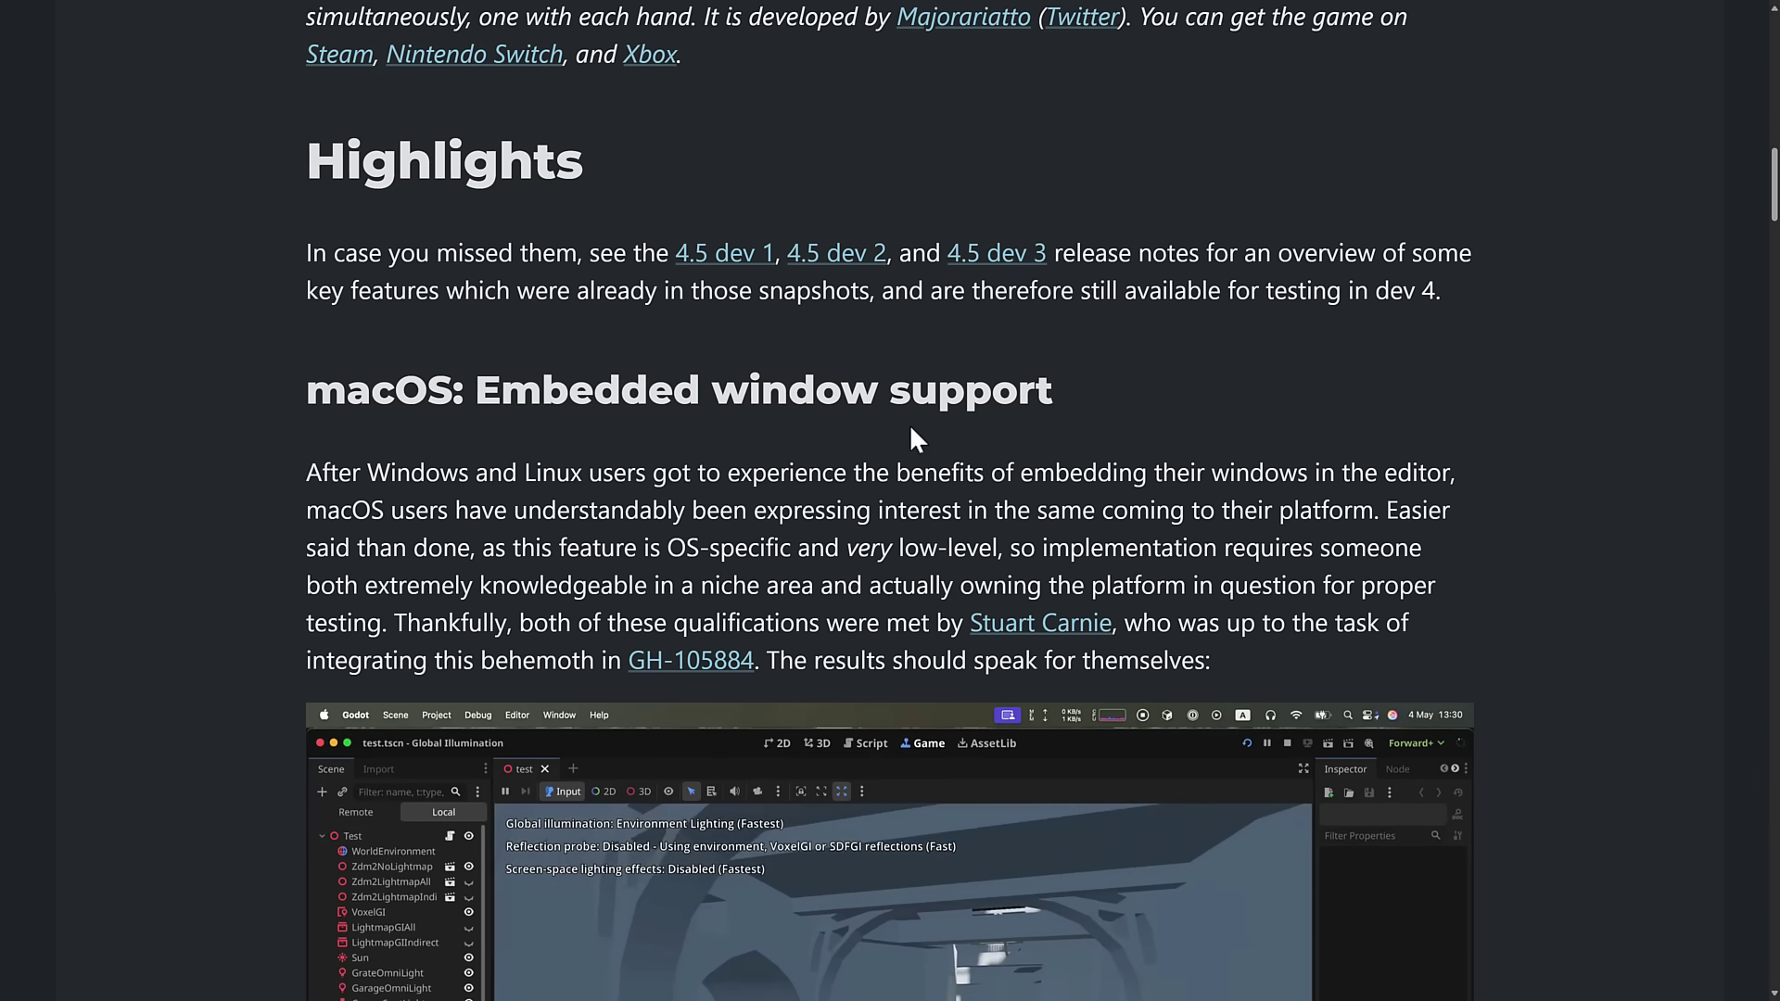
pyautogui.scroll(-2, 1052, 480)
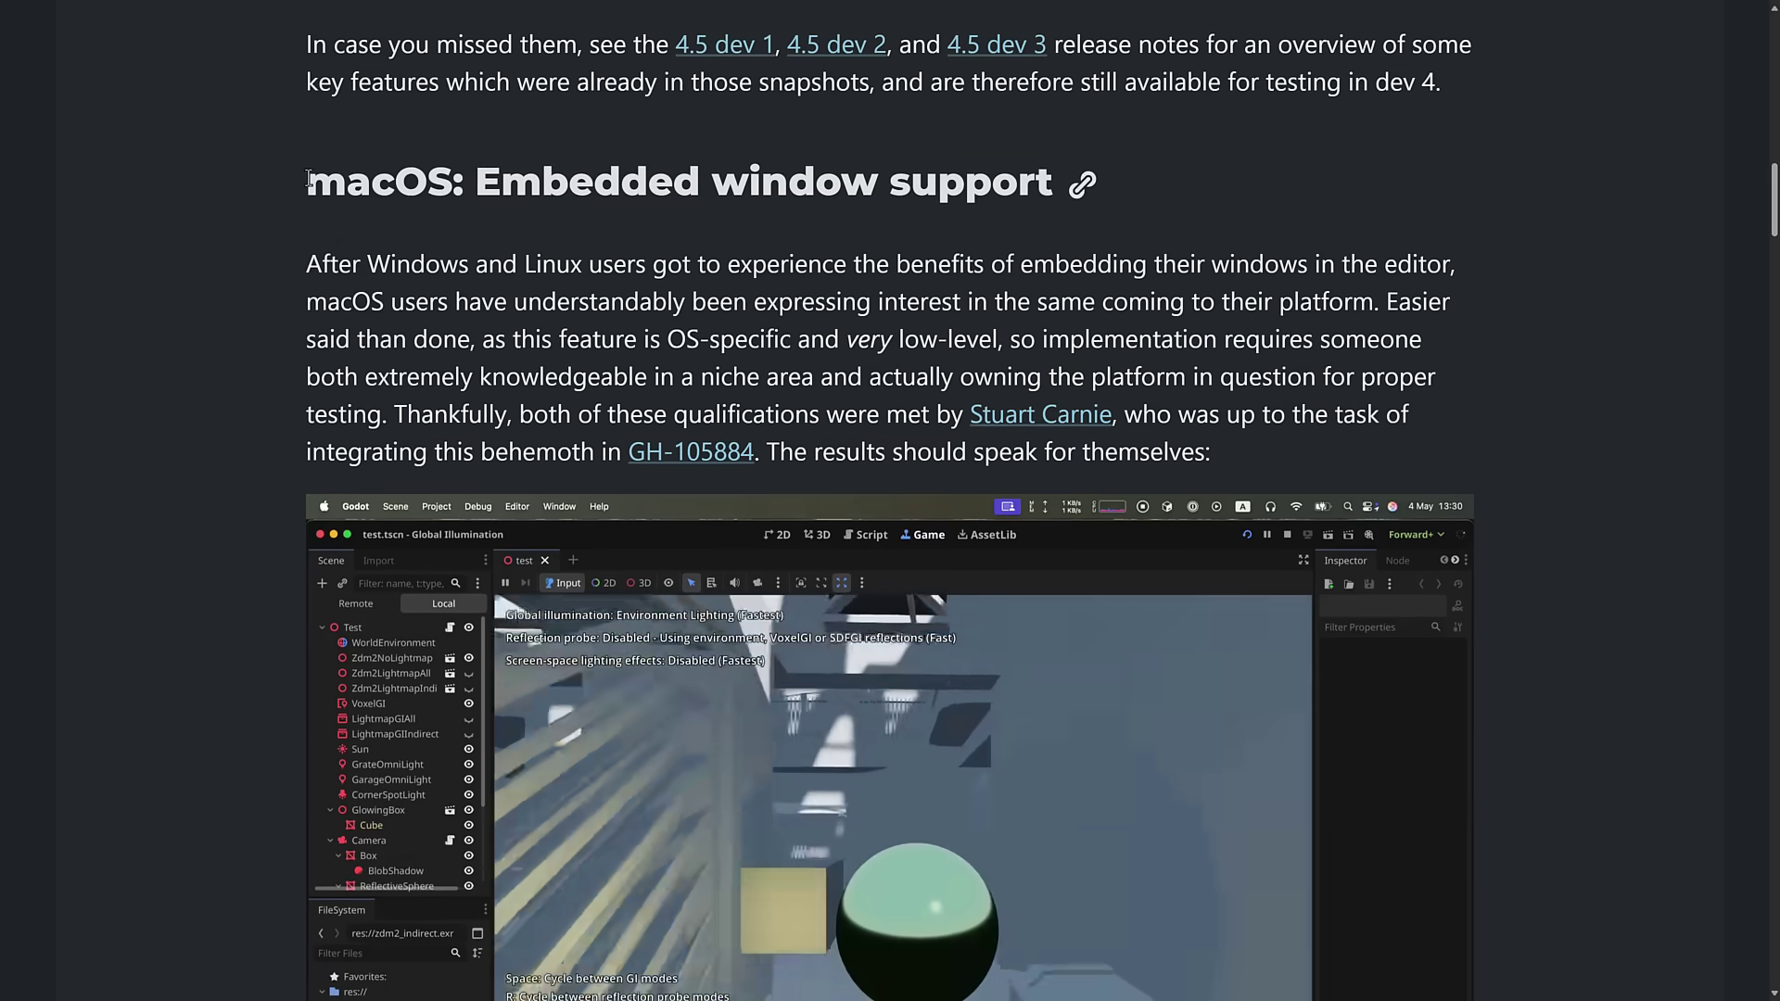
pyautogui.tripleClick(1073, 178)
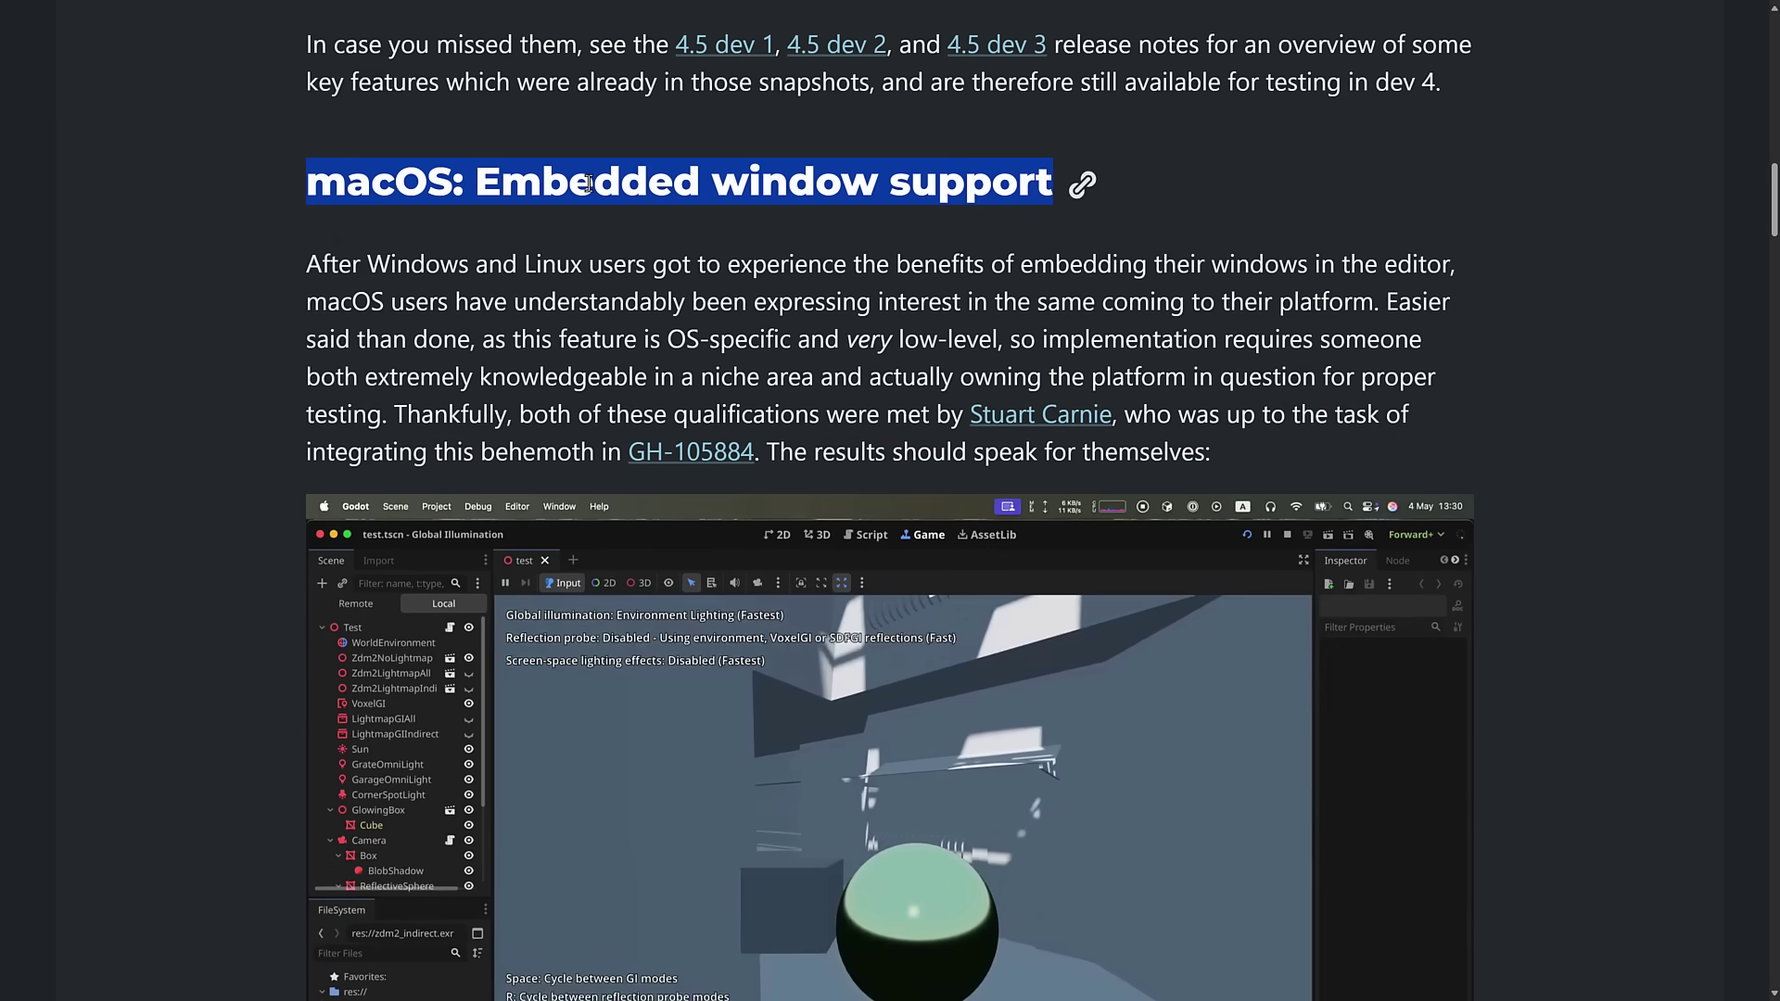
pyautogui.scroll(-1, 945, 371)
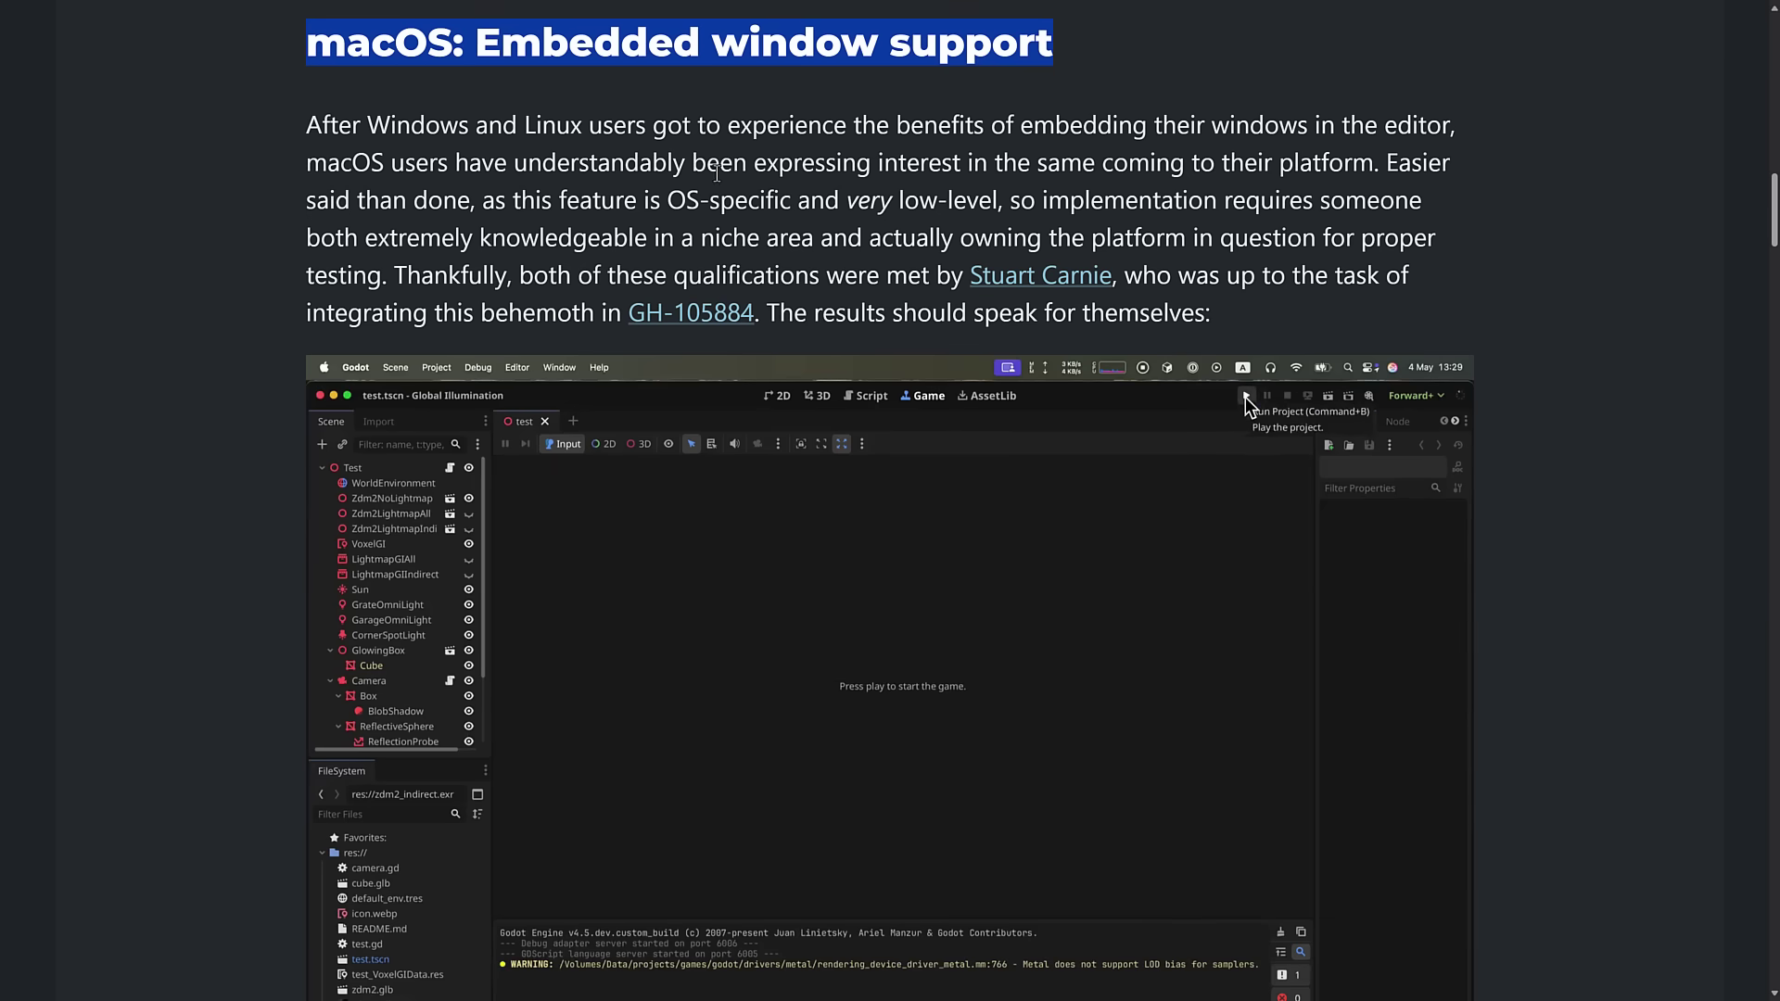
pyautogui.click(717, 173)
# Read how macOS game window embedding differs from Windows and Linux, and the plans for porting its approach.
pyautogui.scroll(-7, 869, 180)
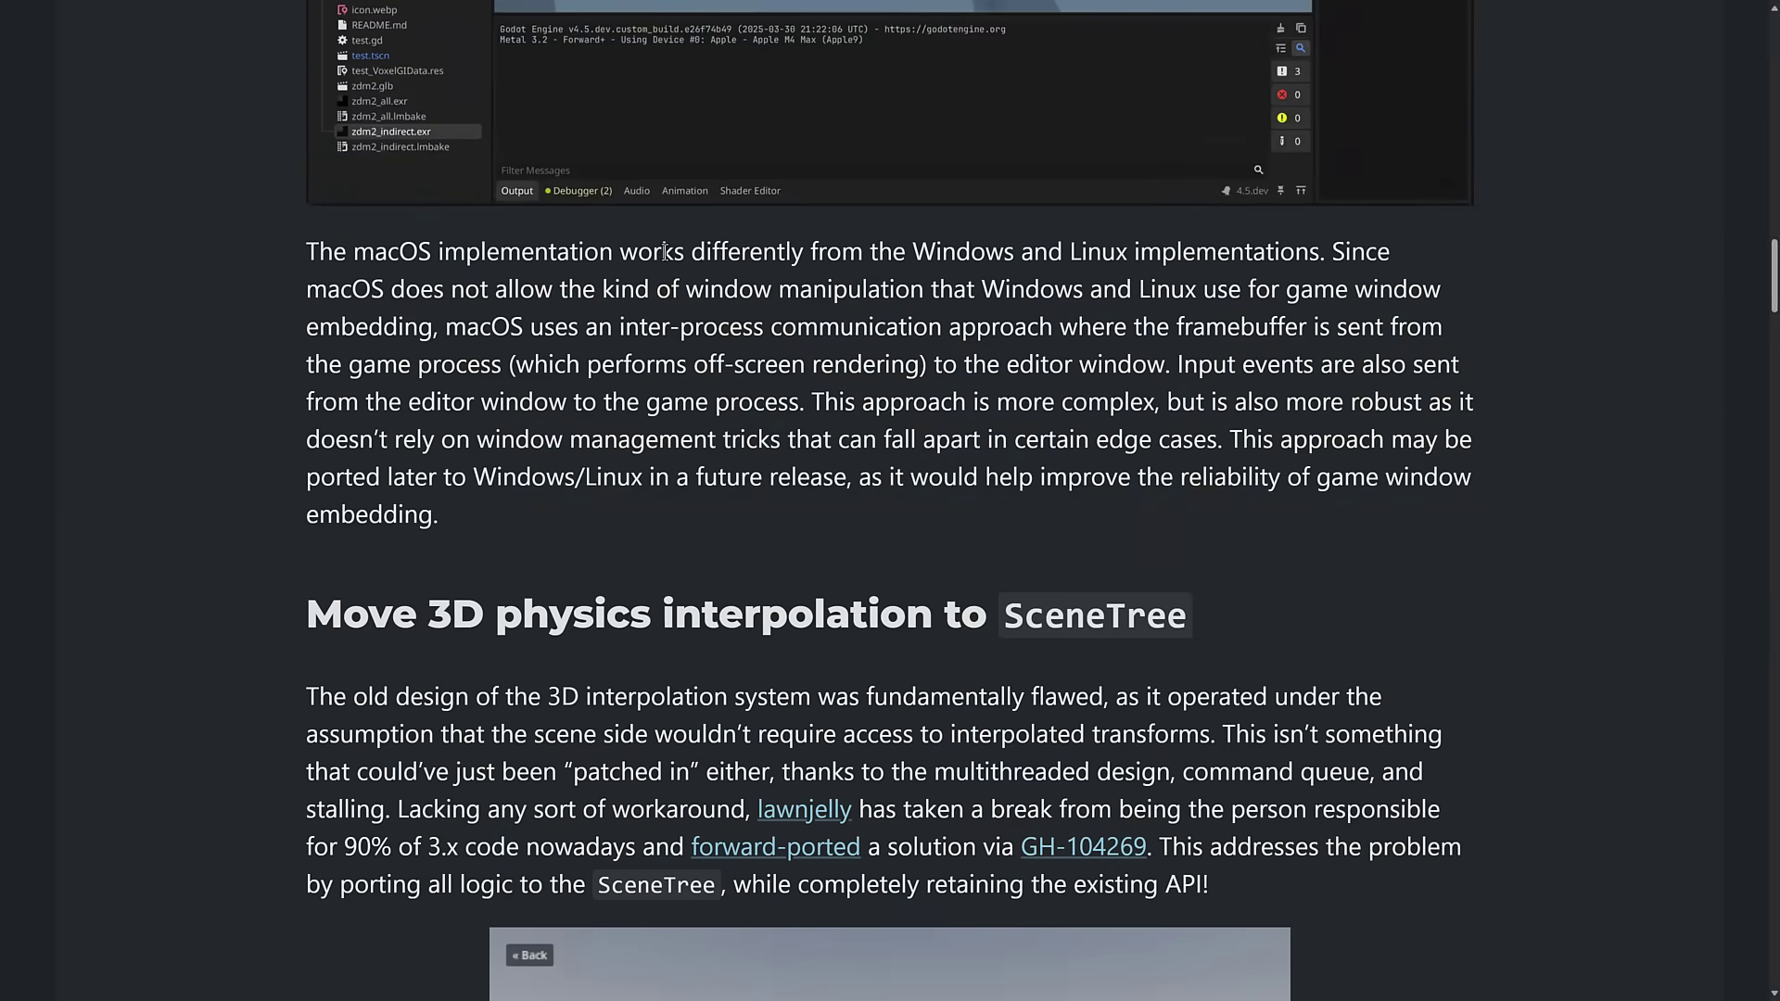
pyautogui.moveTo(652, 251); pyautogui.dragTo(1023, 247)
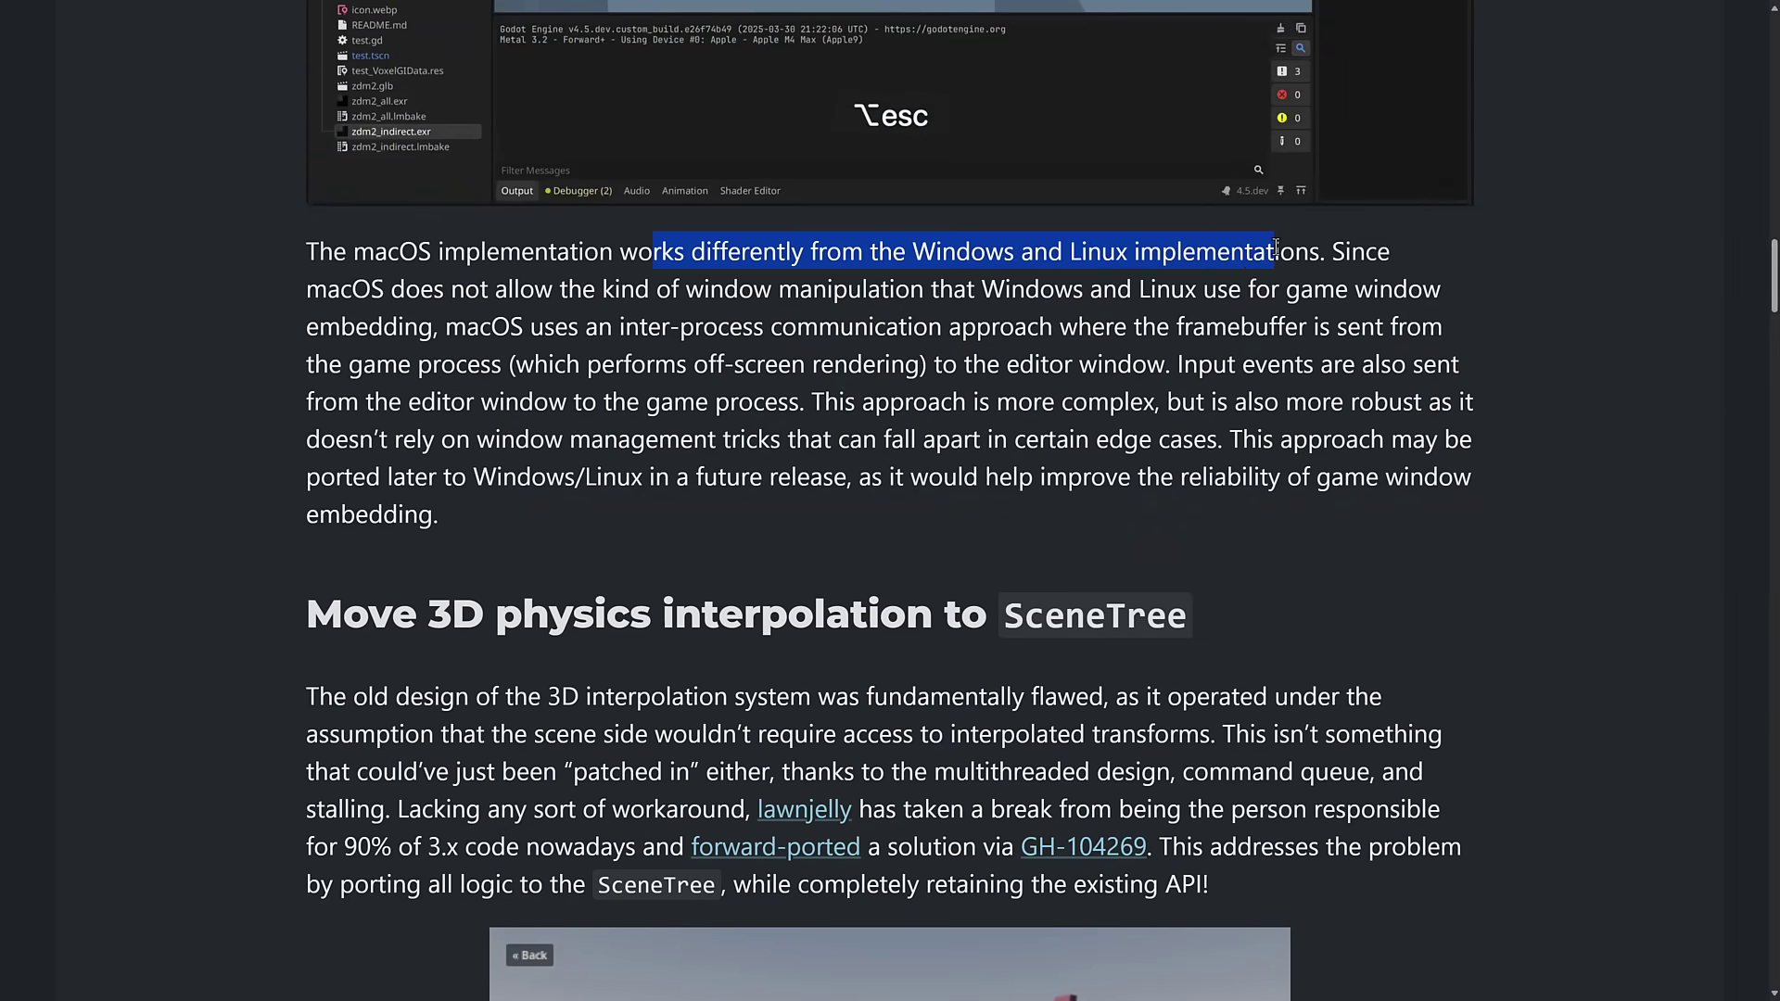
pyautogui.click(1137, 240)
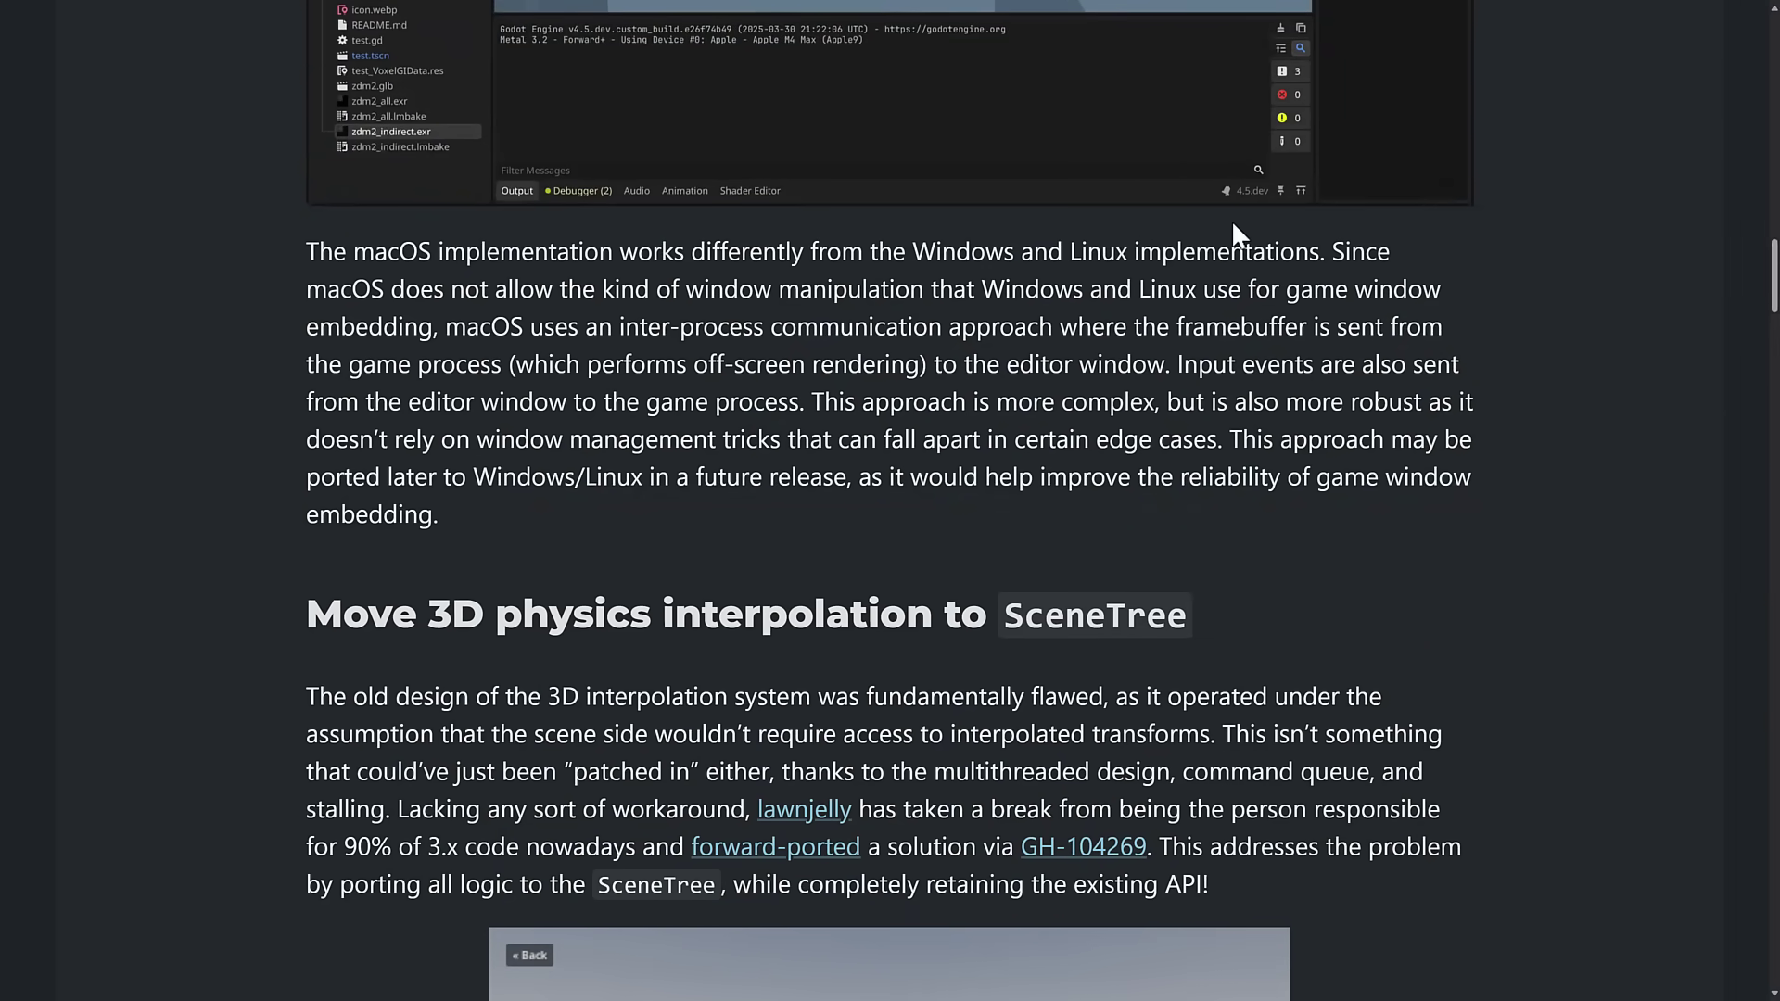
pyautogui.scroll(-1, 1061, 245)
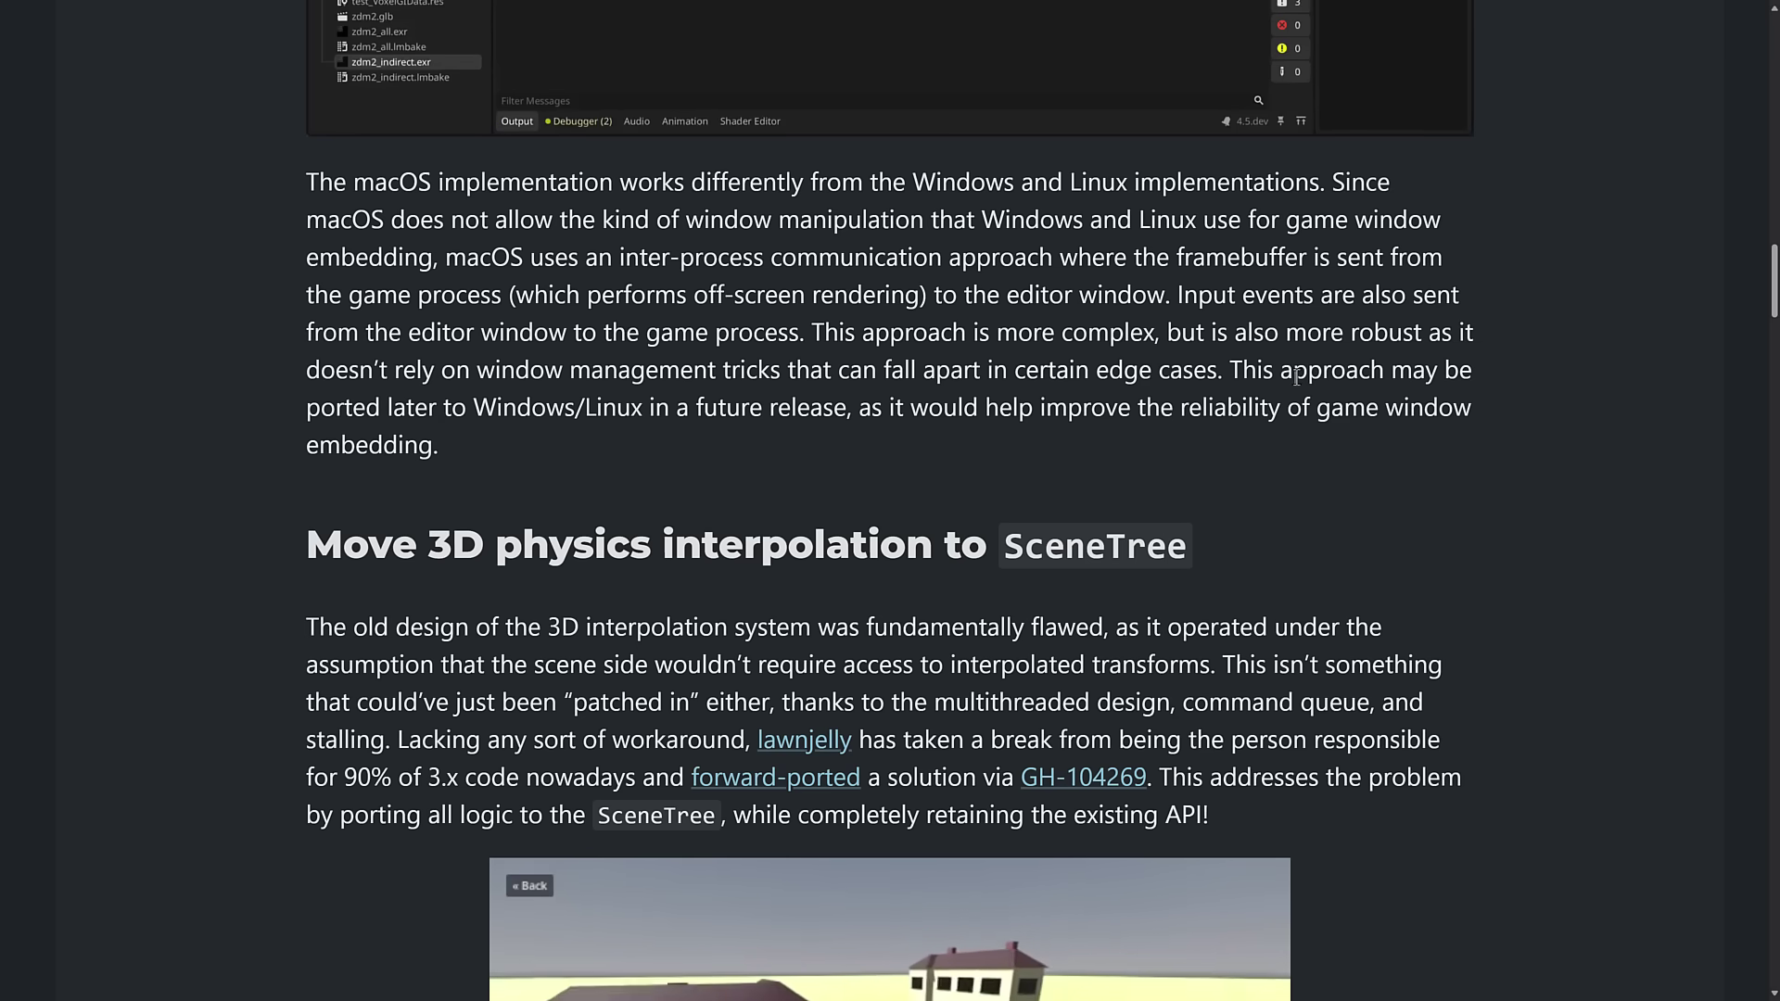
pyautogui.moveTo(1258, 370); pyautogui.dragTo(609, 408)
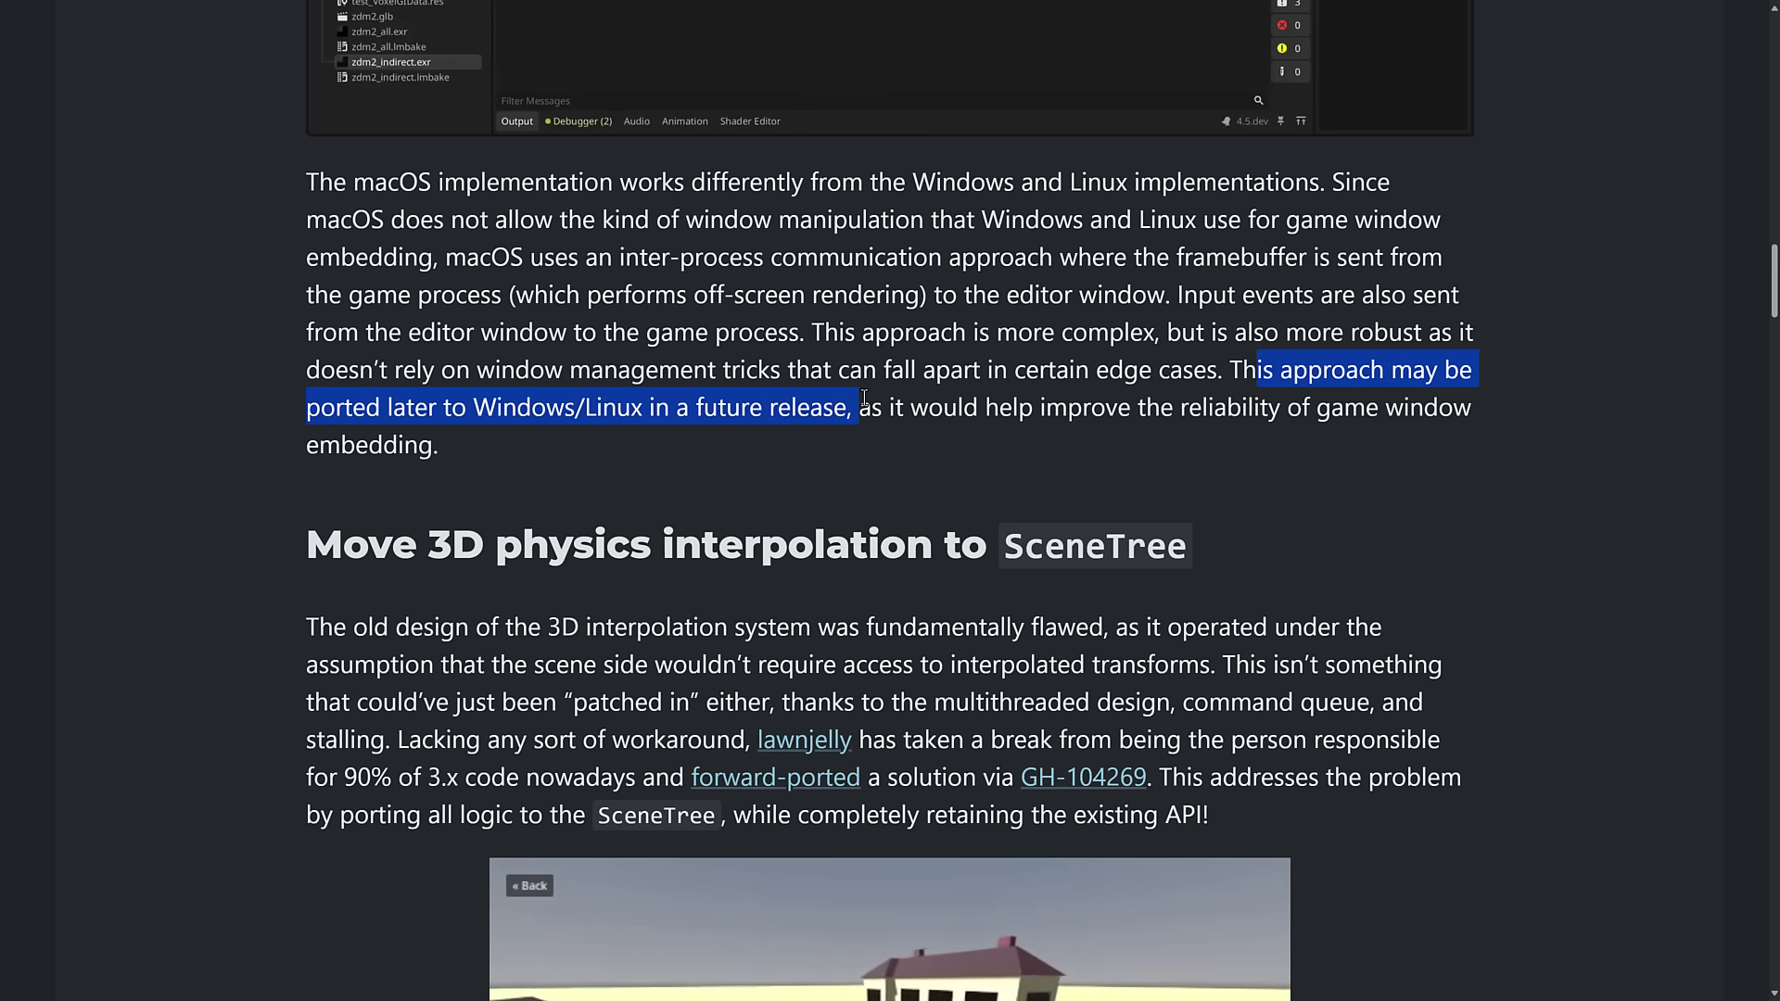
pyautogui.moveTo(863, 398); pyautogui.dragTo(1166, 426)
pyautogui.hotkey('alt', 'Escape')
pyautogui.click(1166, 424)
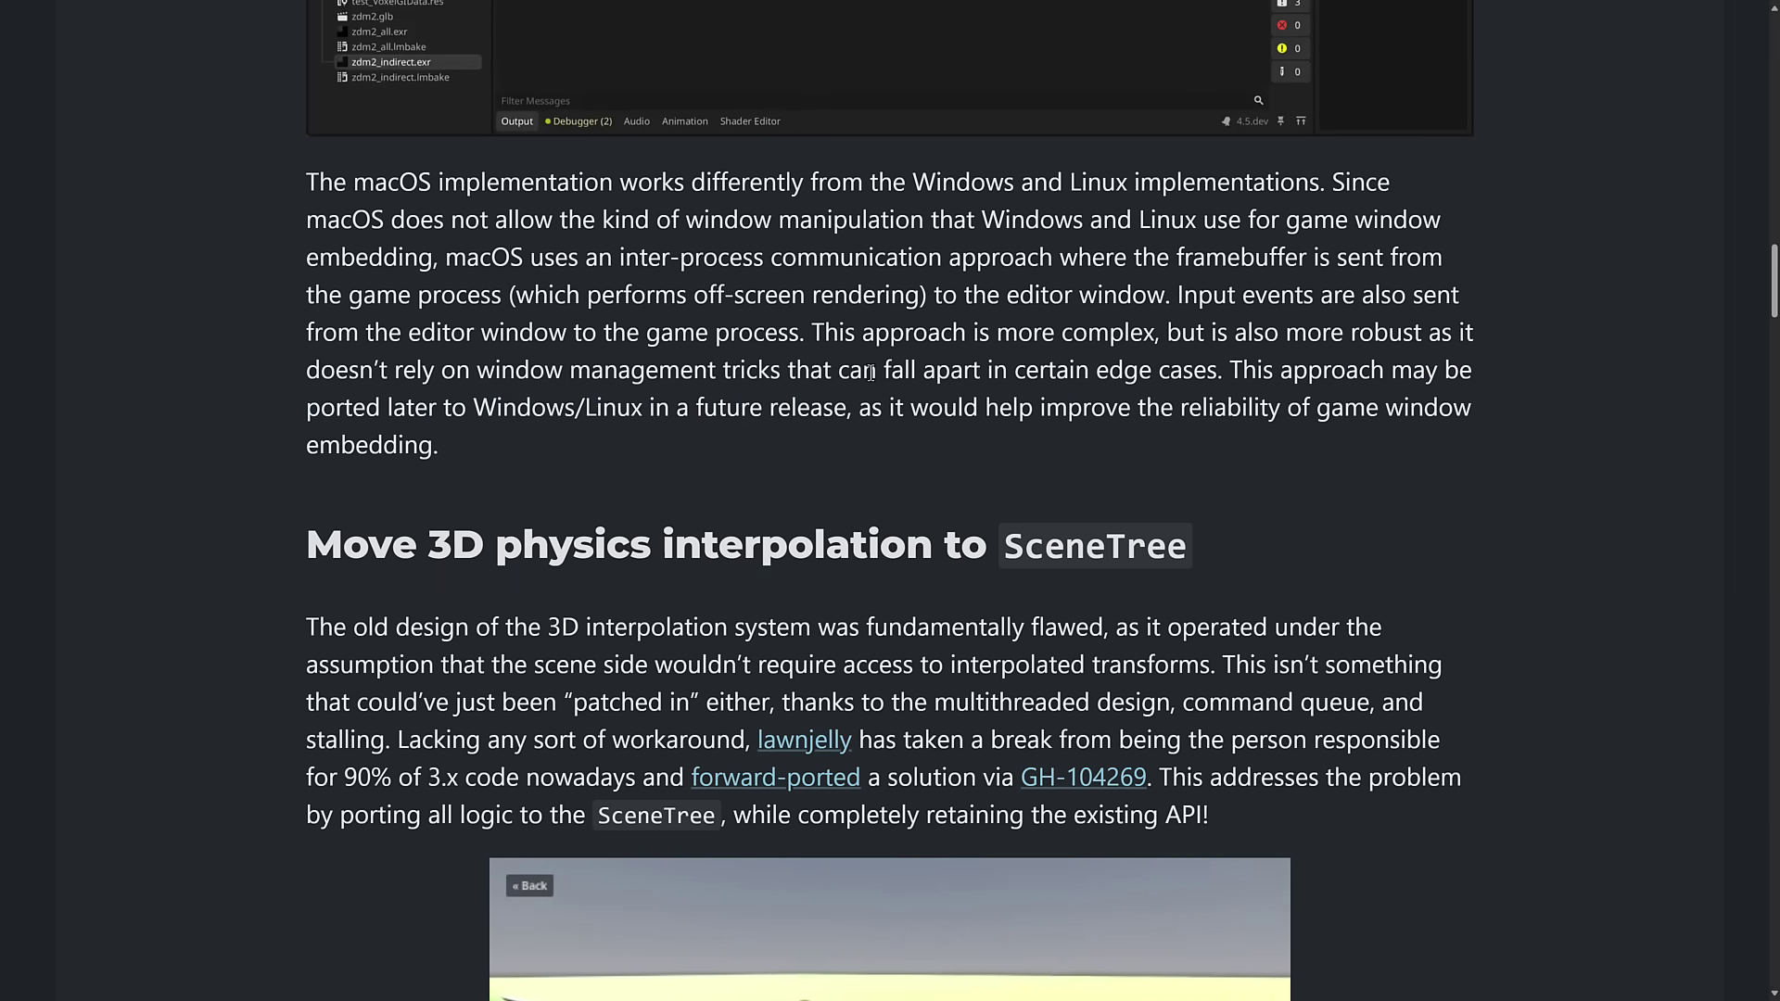
pyautogui.scroll(8, 871, 372)
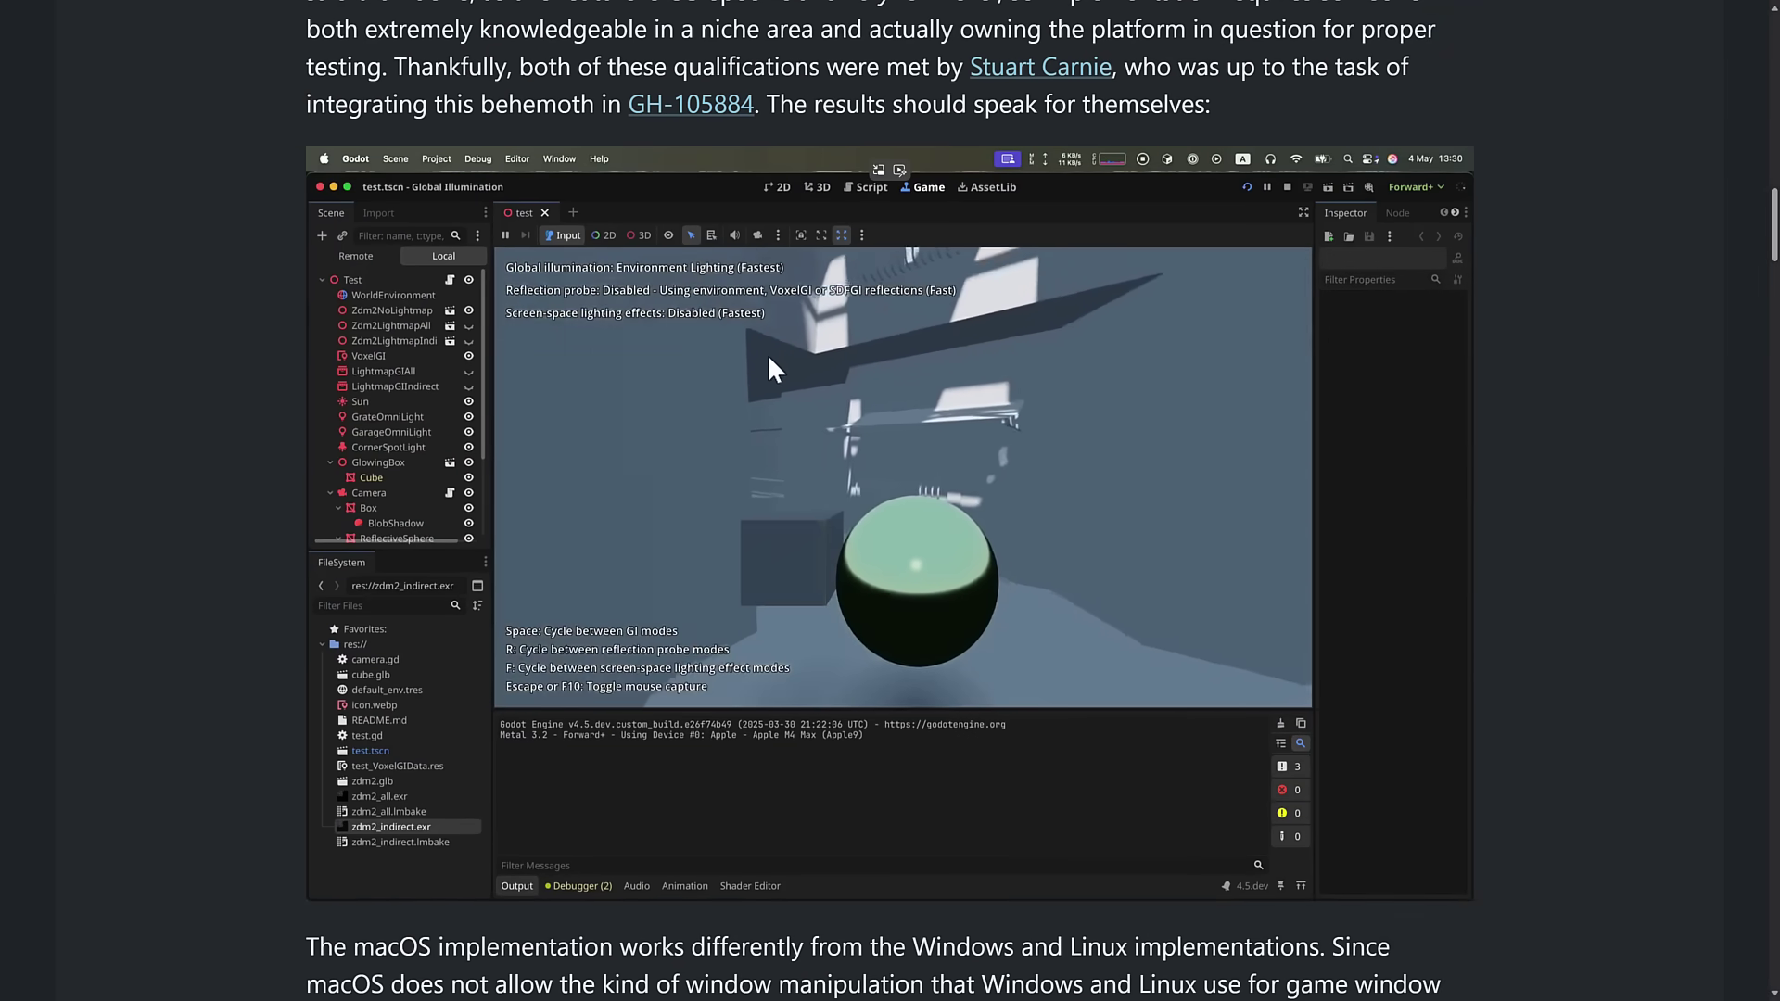
pyautogui.scroll(-7, 791, 377)
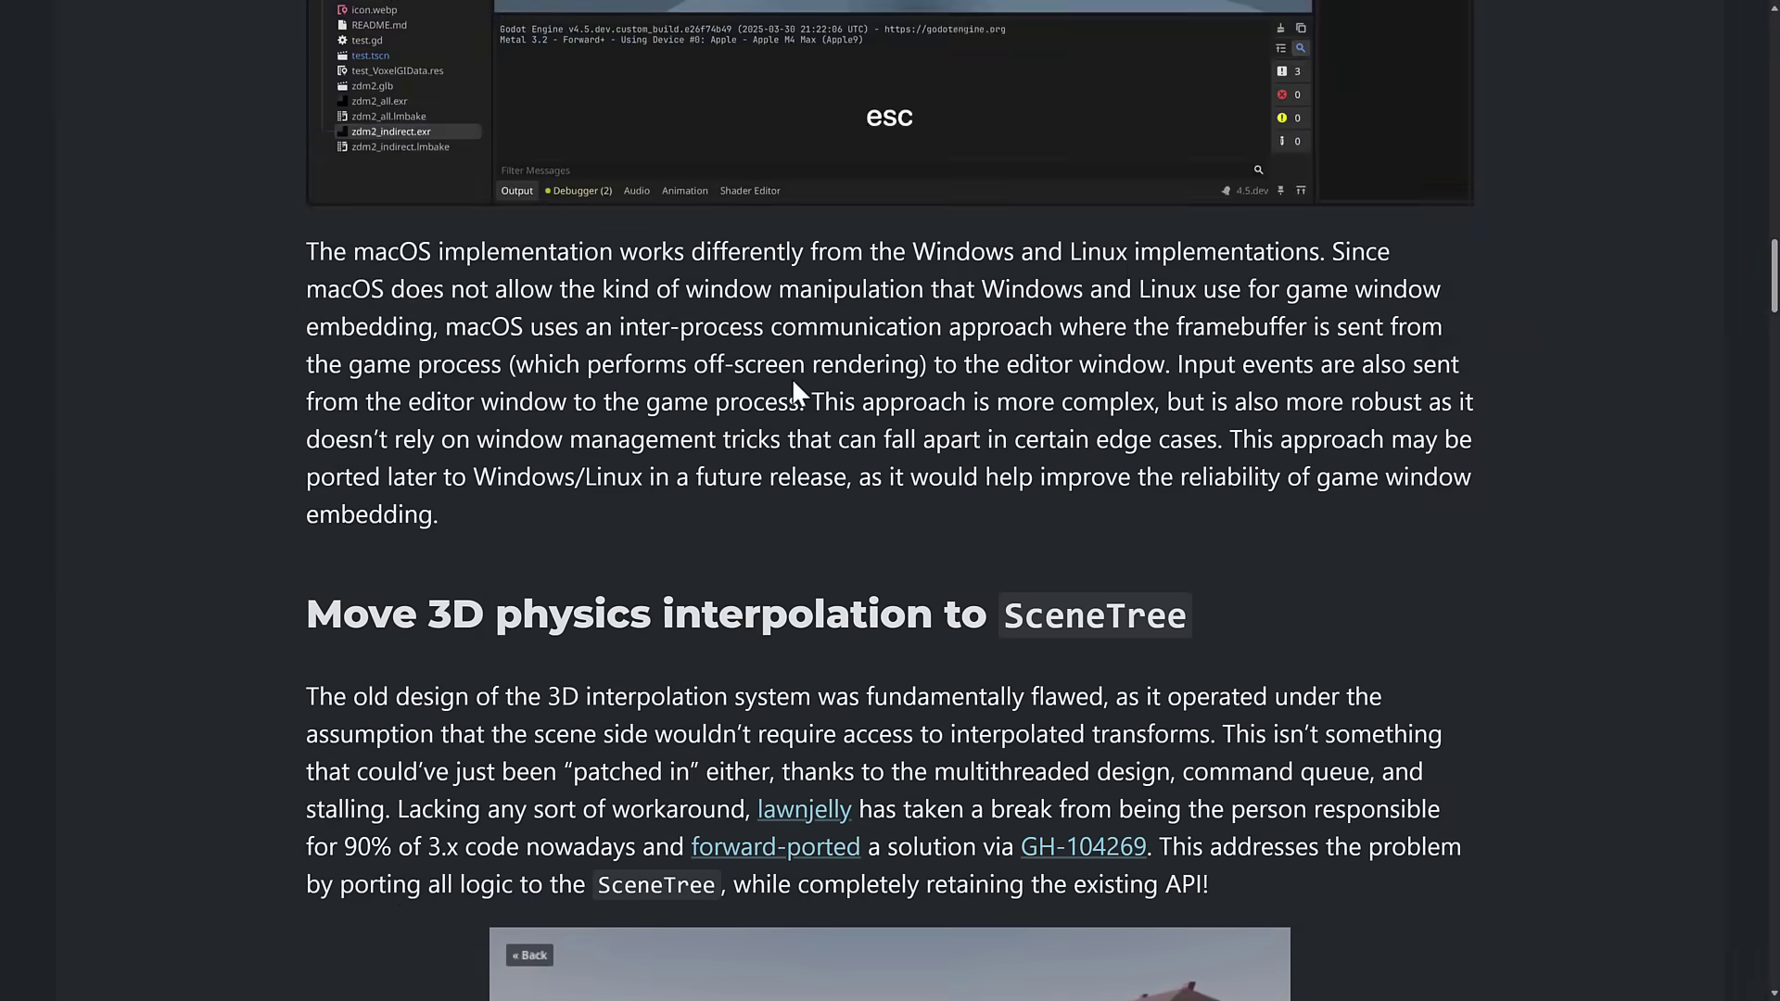
# Read the heading of the release notes section on moving 3D physics interpolation to SceneTree.
pyautogui.scroll(-3, 792, 377)
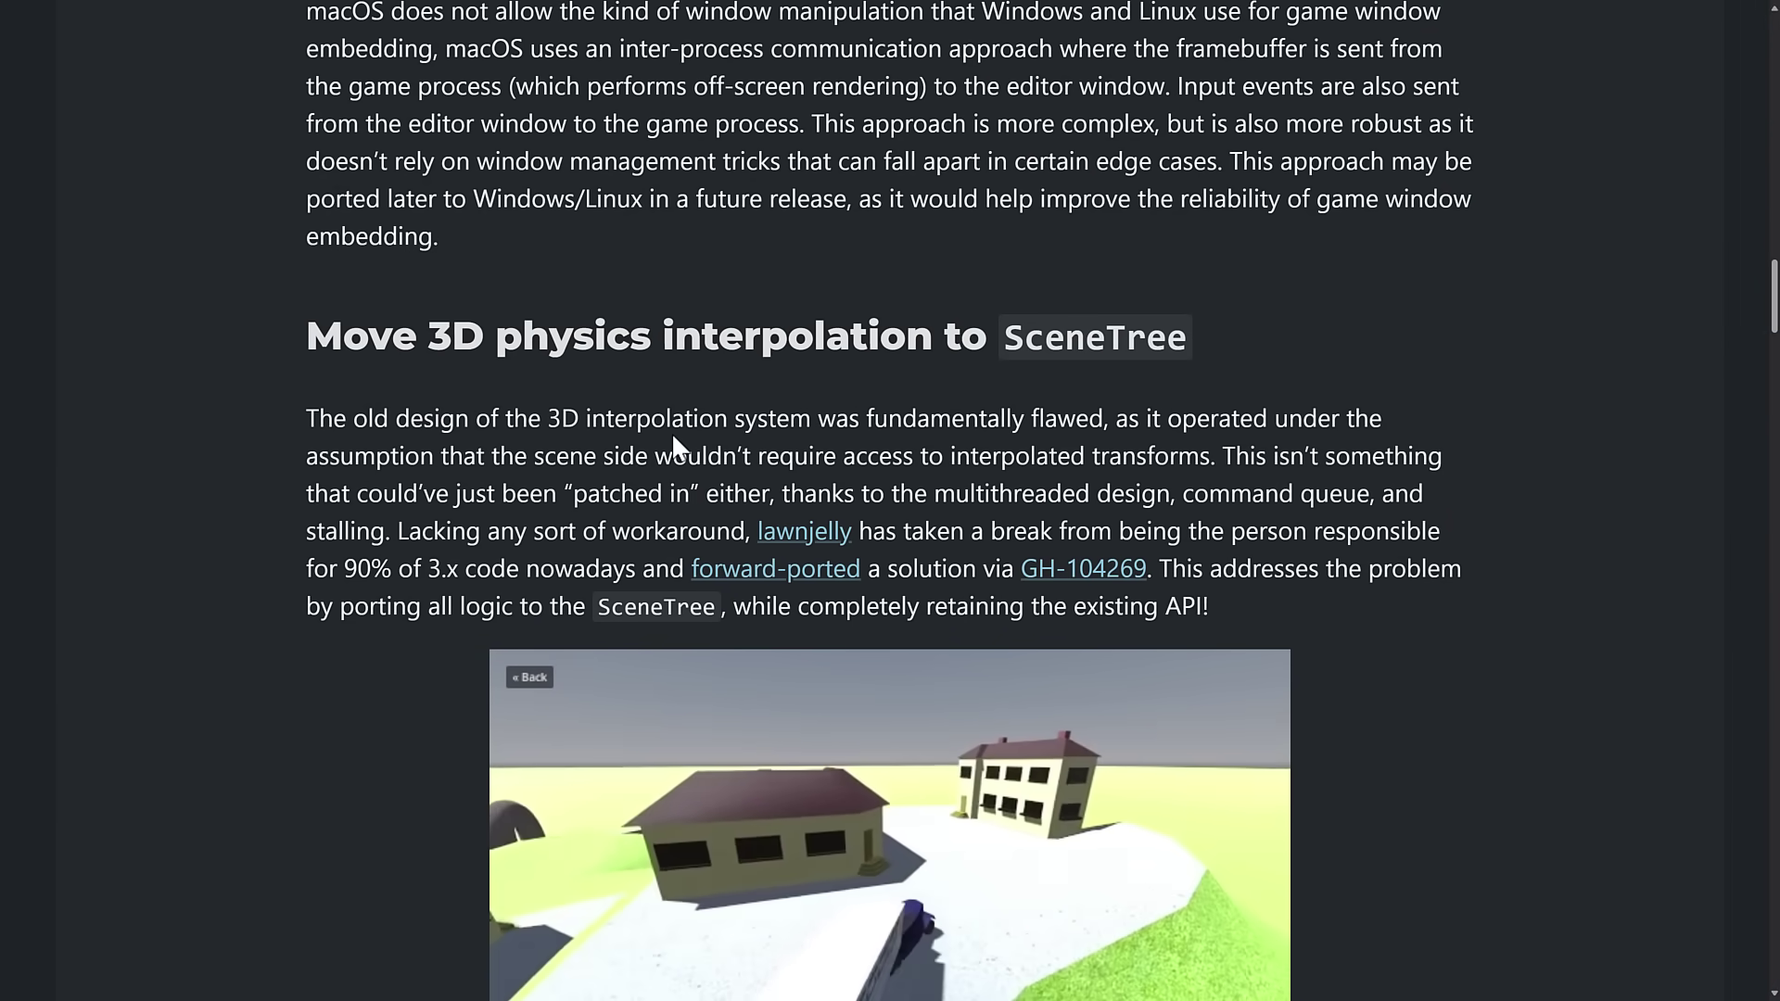
pyautogui.scroll(-2, 672, 432)
pyautogui.moveTo(299, 127); pyautogui.dragTo(893, 118)
pyautogui.click(1035, 127)
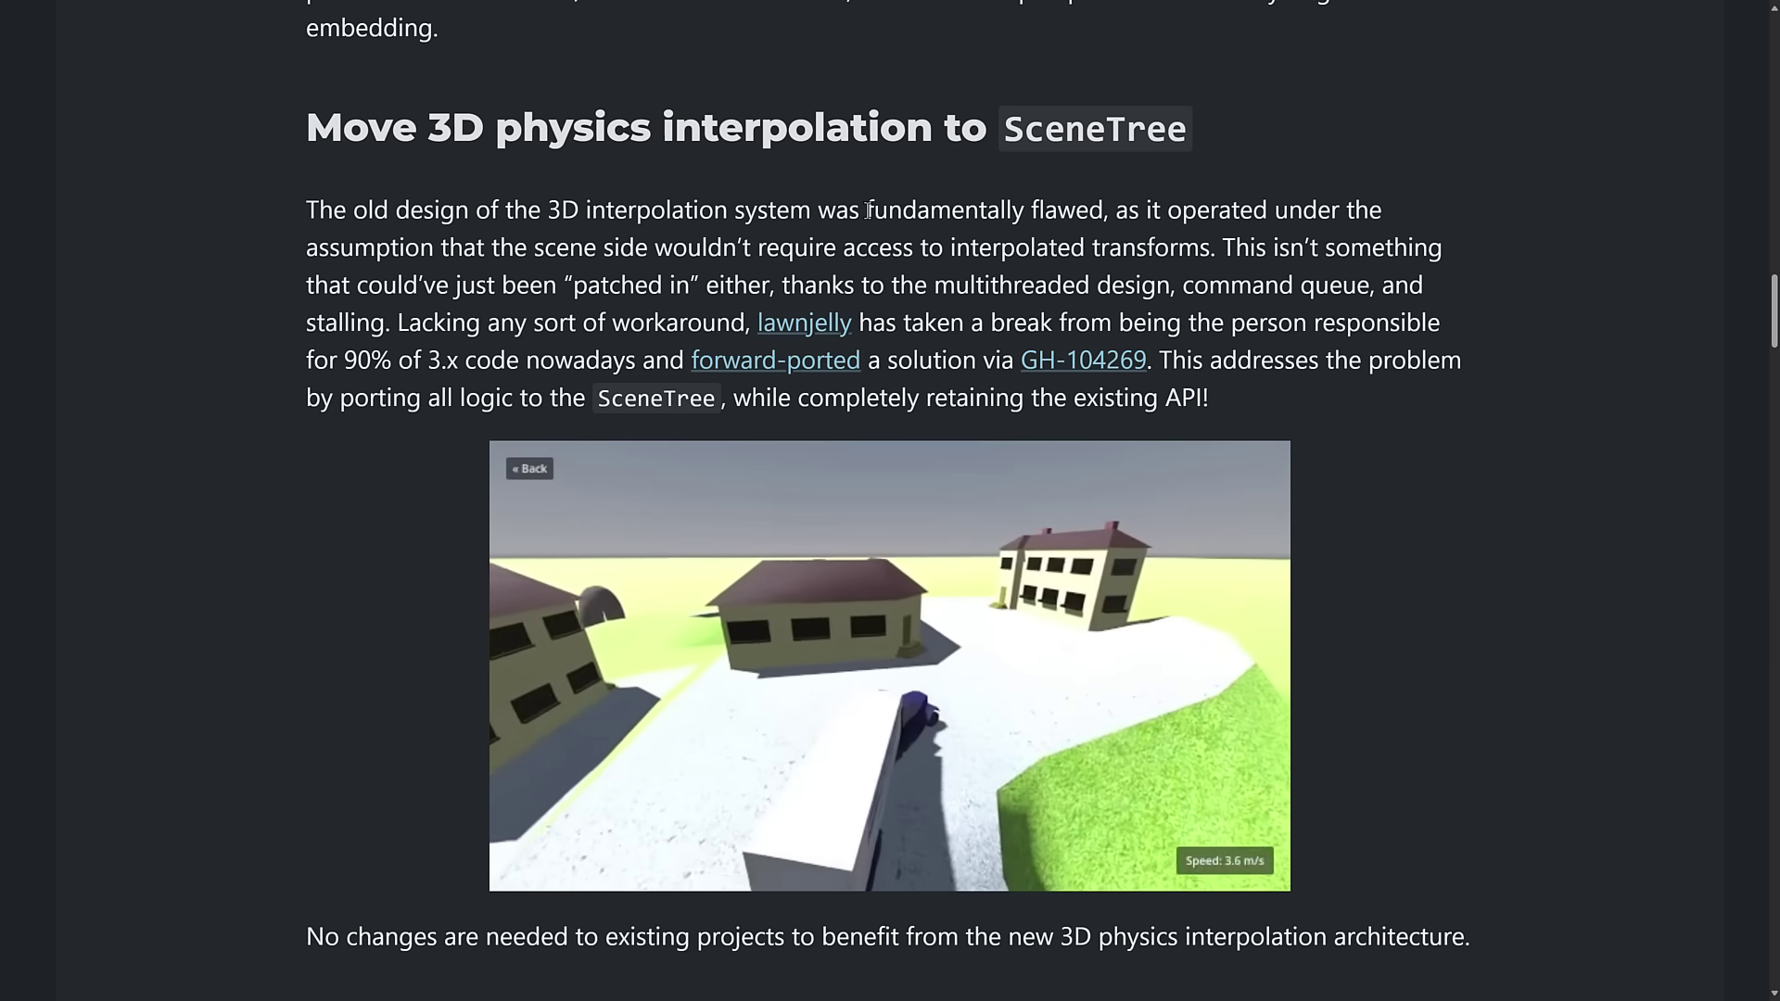
pyautogui.doubleClick(1094, 130)
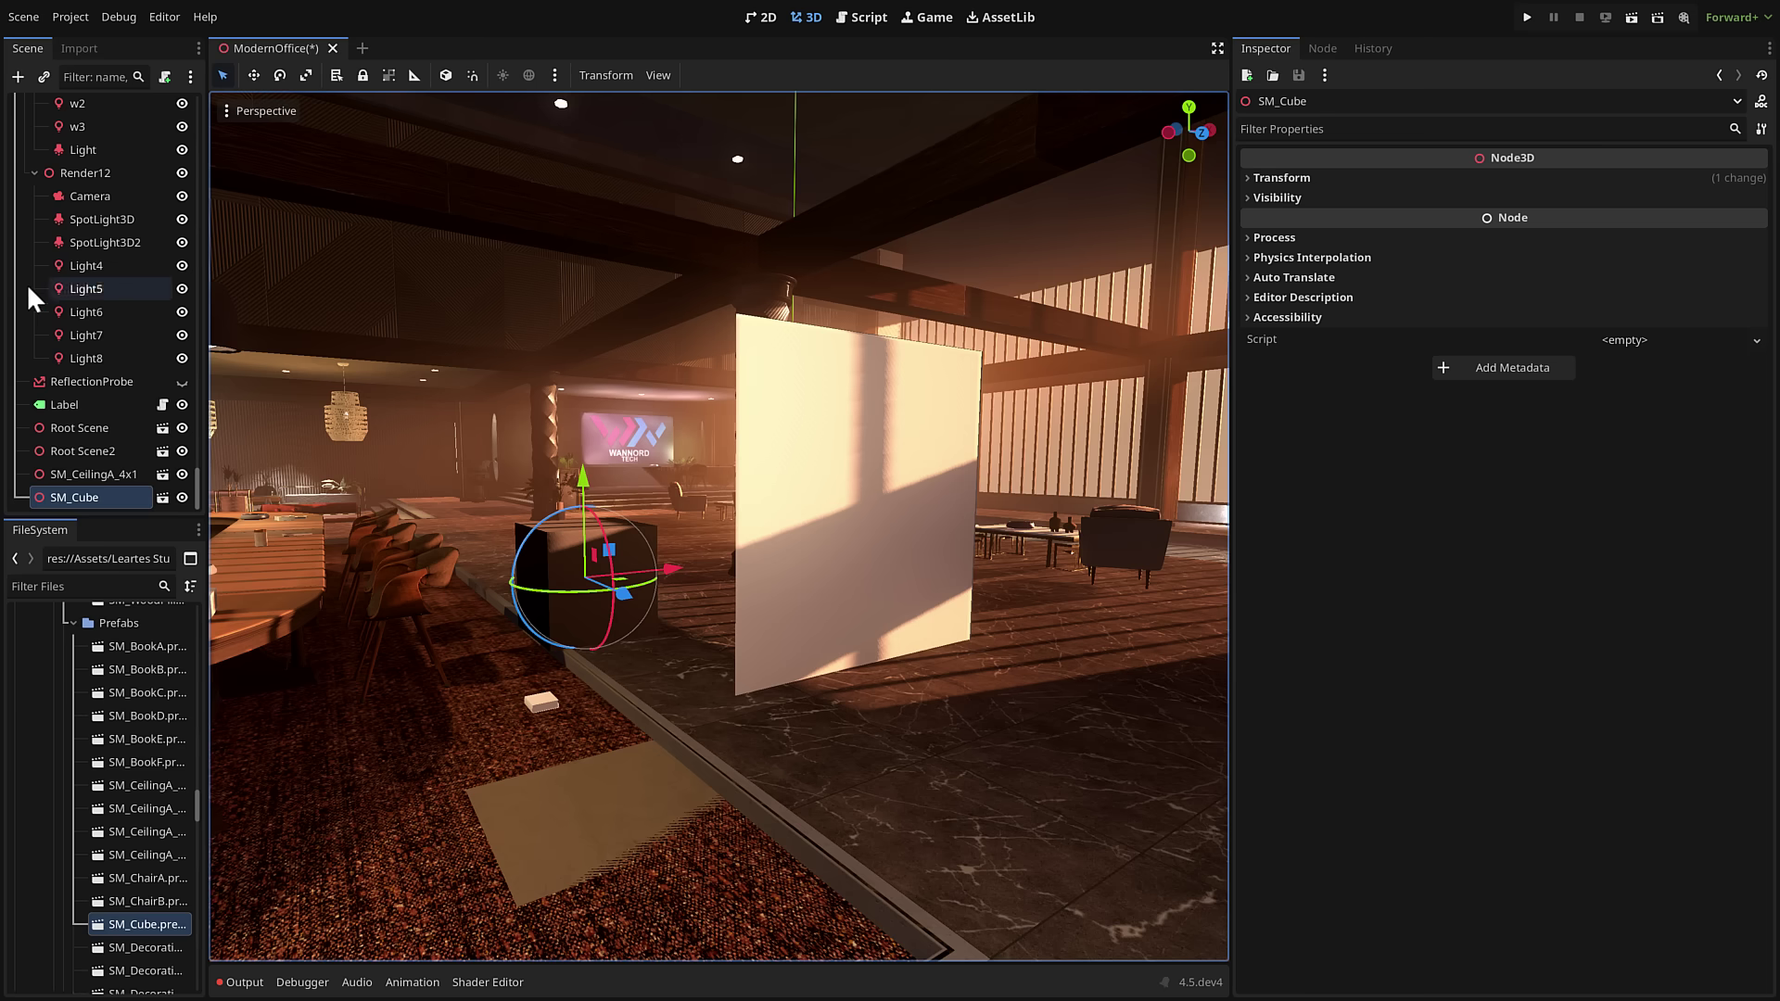
# Switch to the Godot editor and look through the ModernOffice scene's node tree.
pyautogui.scroll(15, 35, 165)
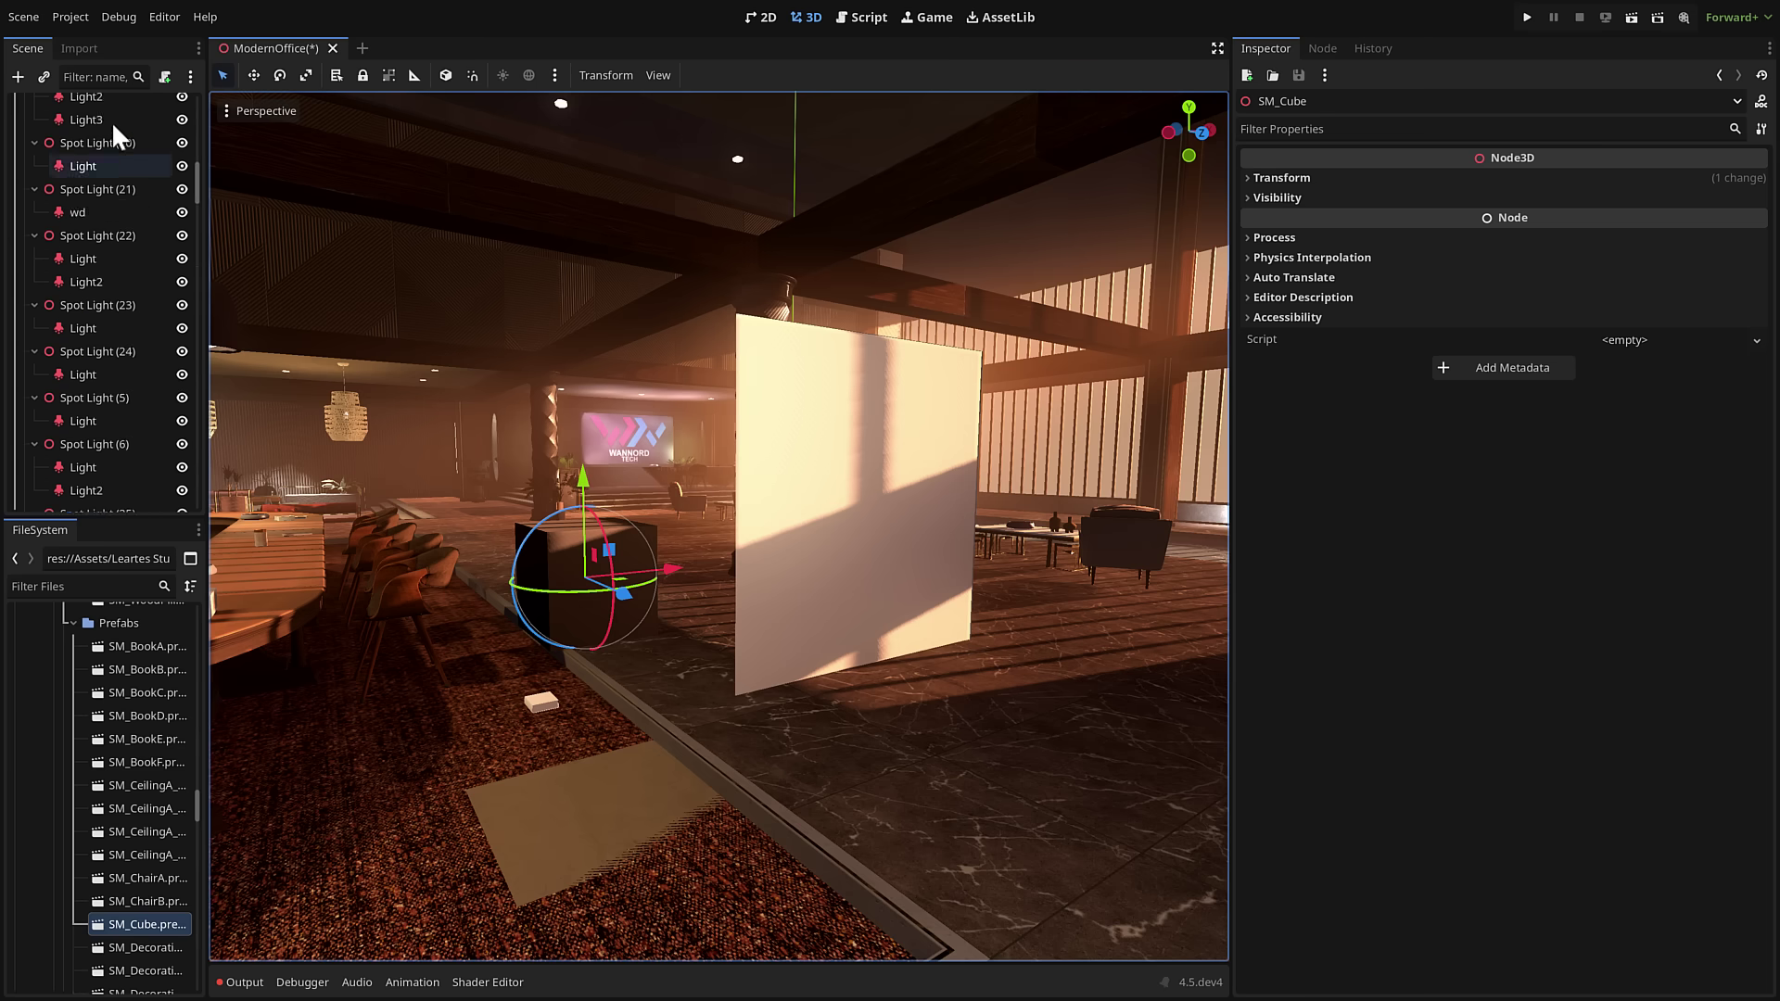
pyautogui.scroll(3, 825, 529)
pyautogui.scroll(3, 779, 612)
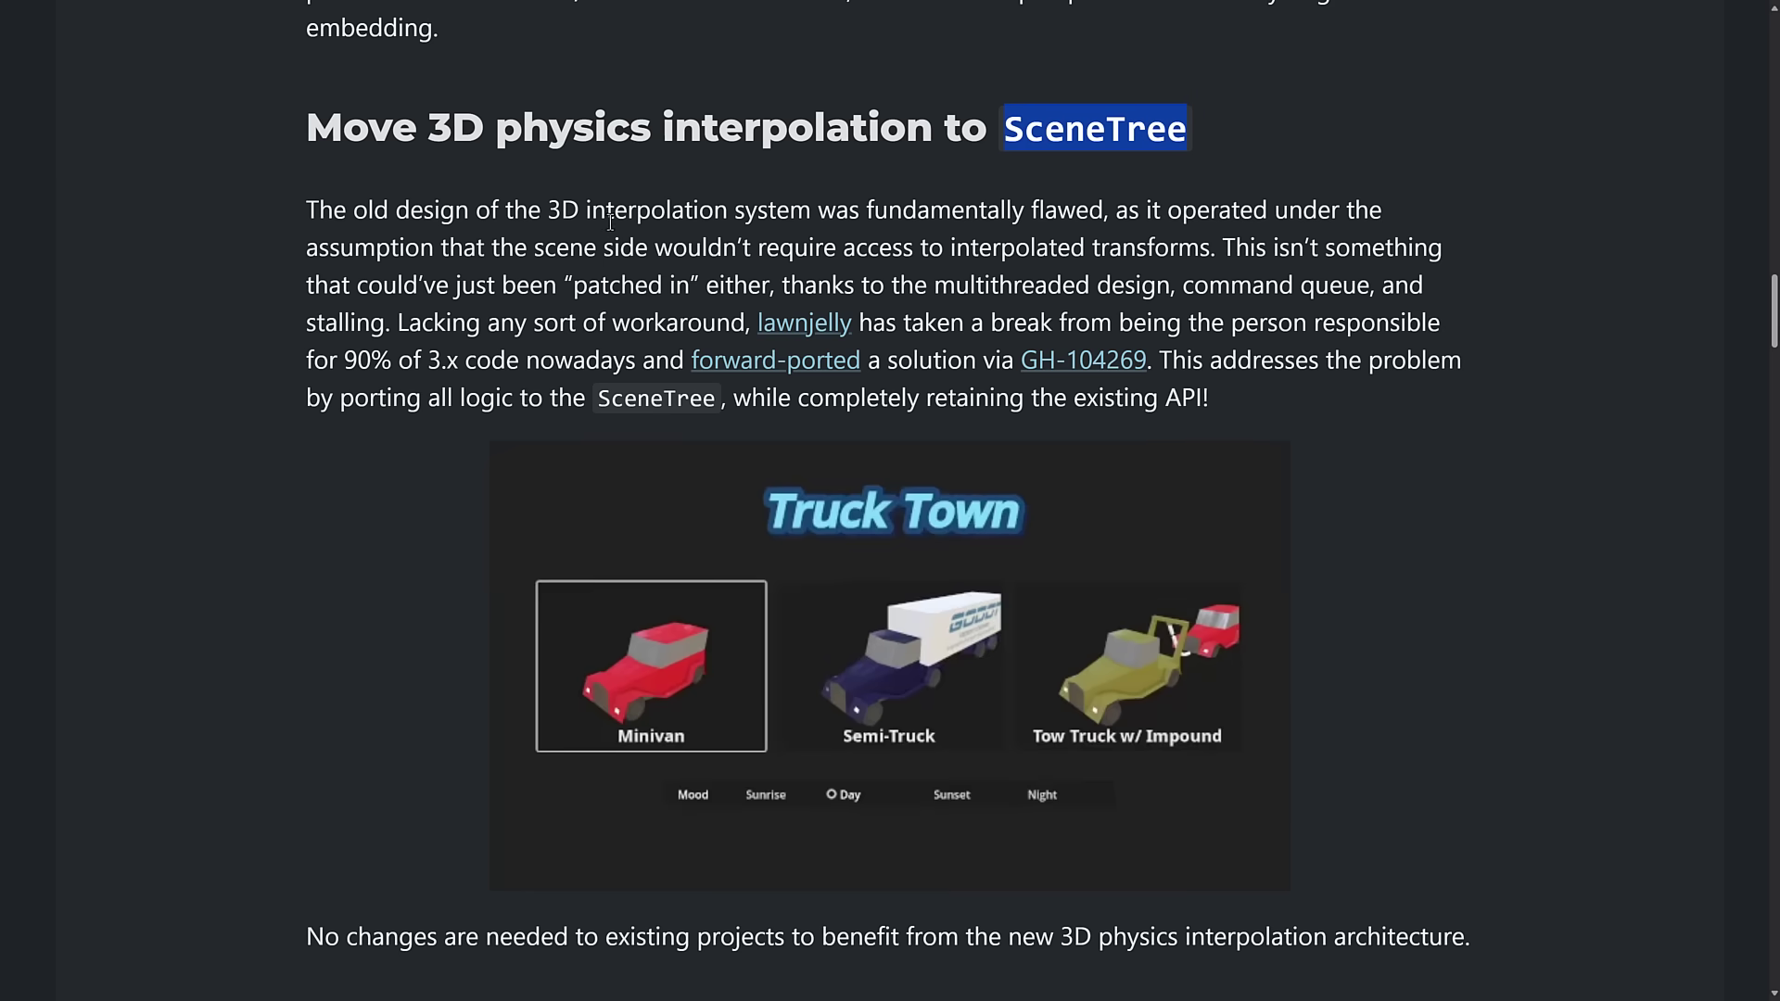
# Return to the blog post and read about the old 3D interpolation design's flaws and the contributor behind the solution.
pyautogui.moveTo(615, 213); pyautogui.dragTo(881, 216)
pyautogui.click(881, 218)
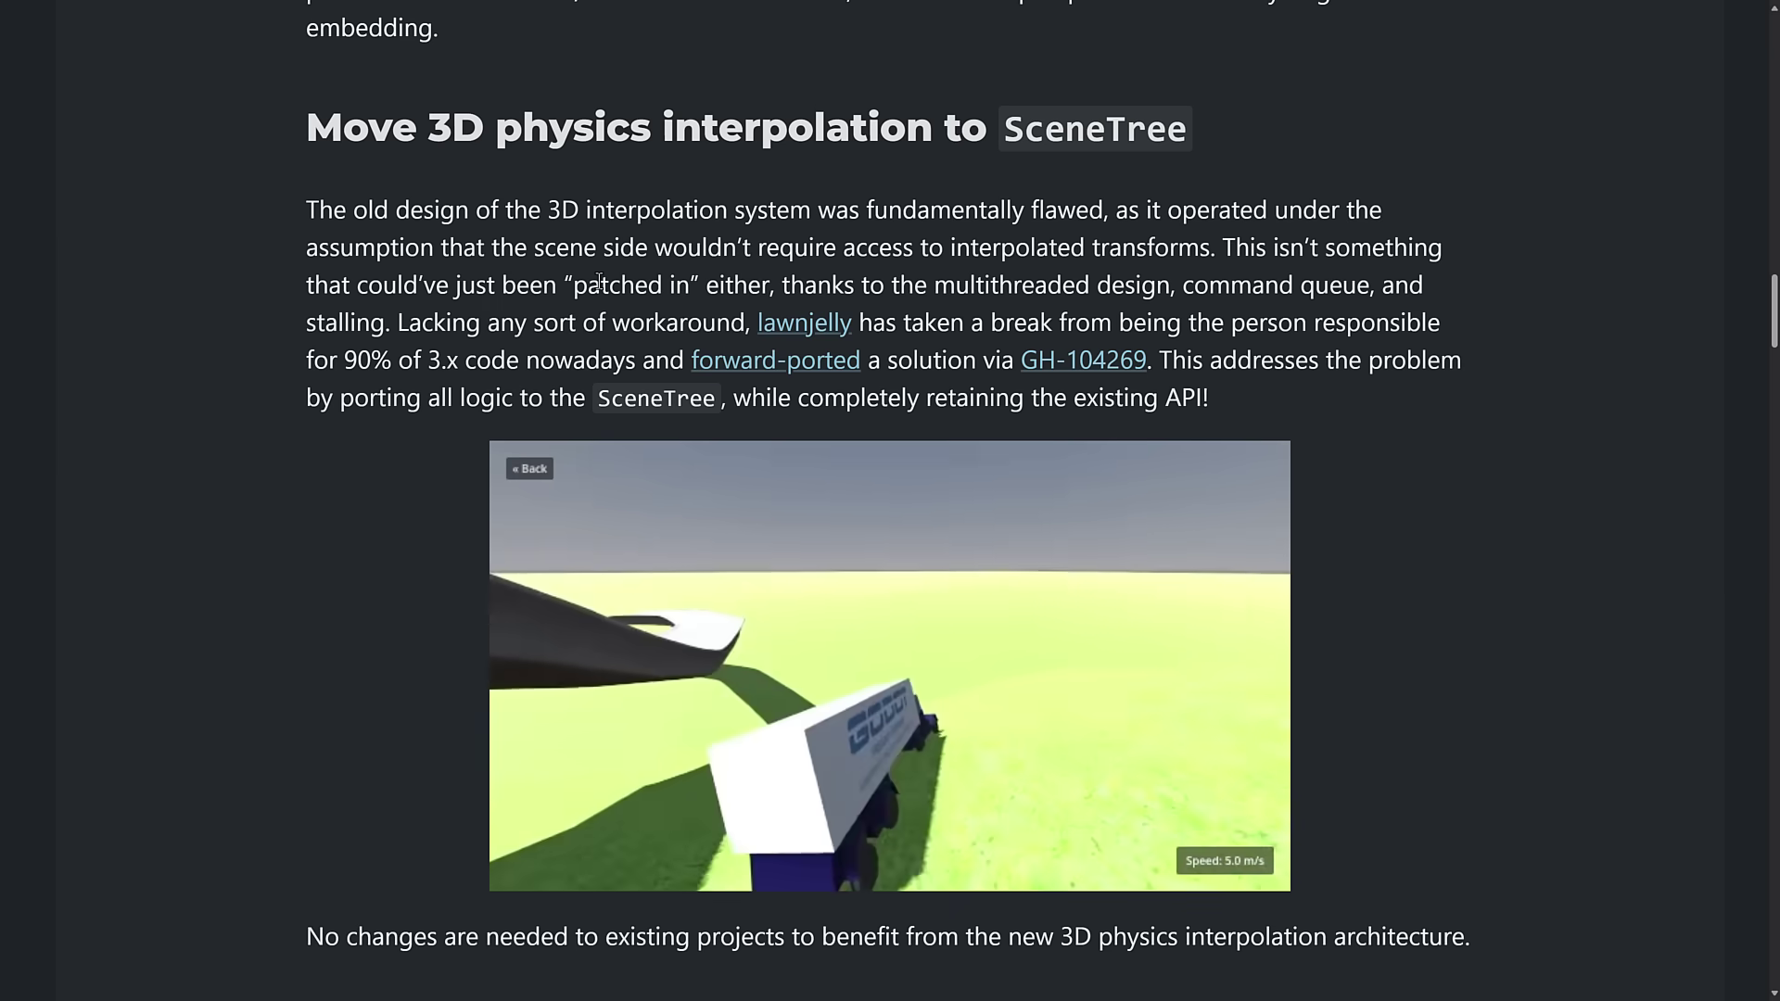
pyautogui.scroll(-1, 548, 281)
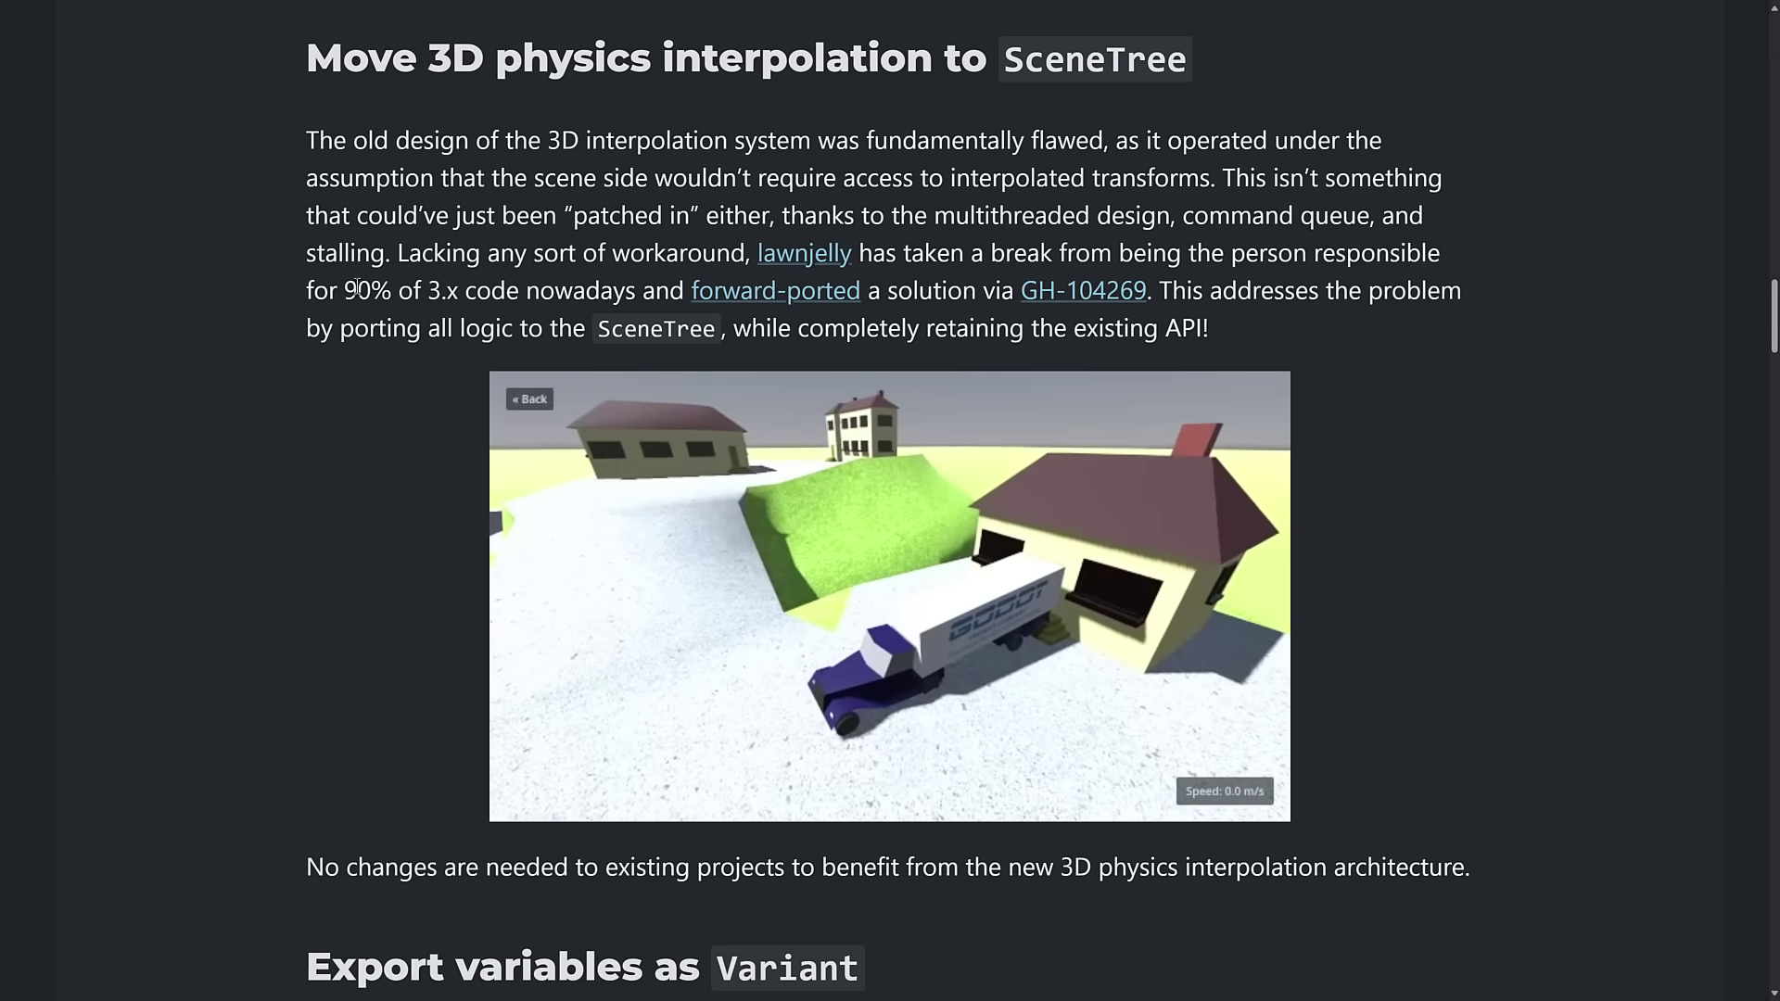
pyautogui.moveTo(331, 295); pyautogui.dragTo(634, 295)
pyautogui.click(634, 295)
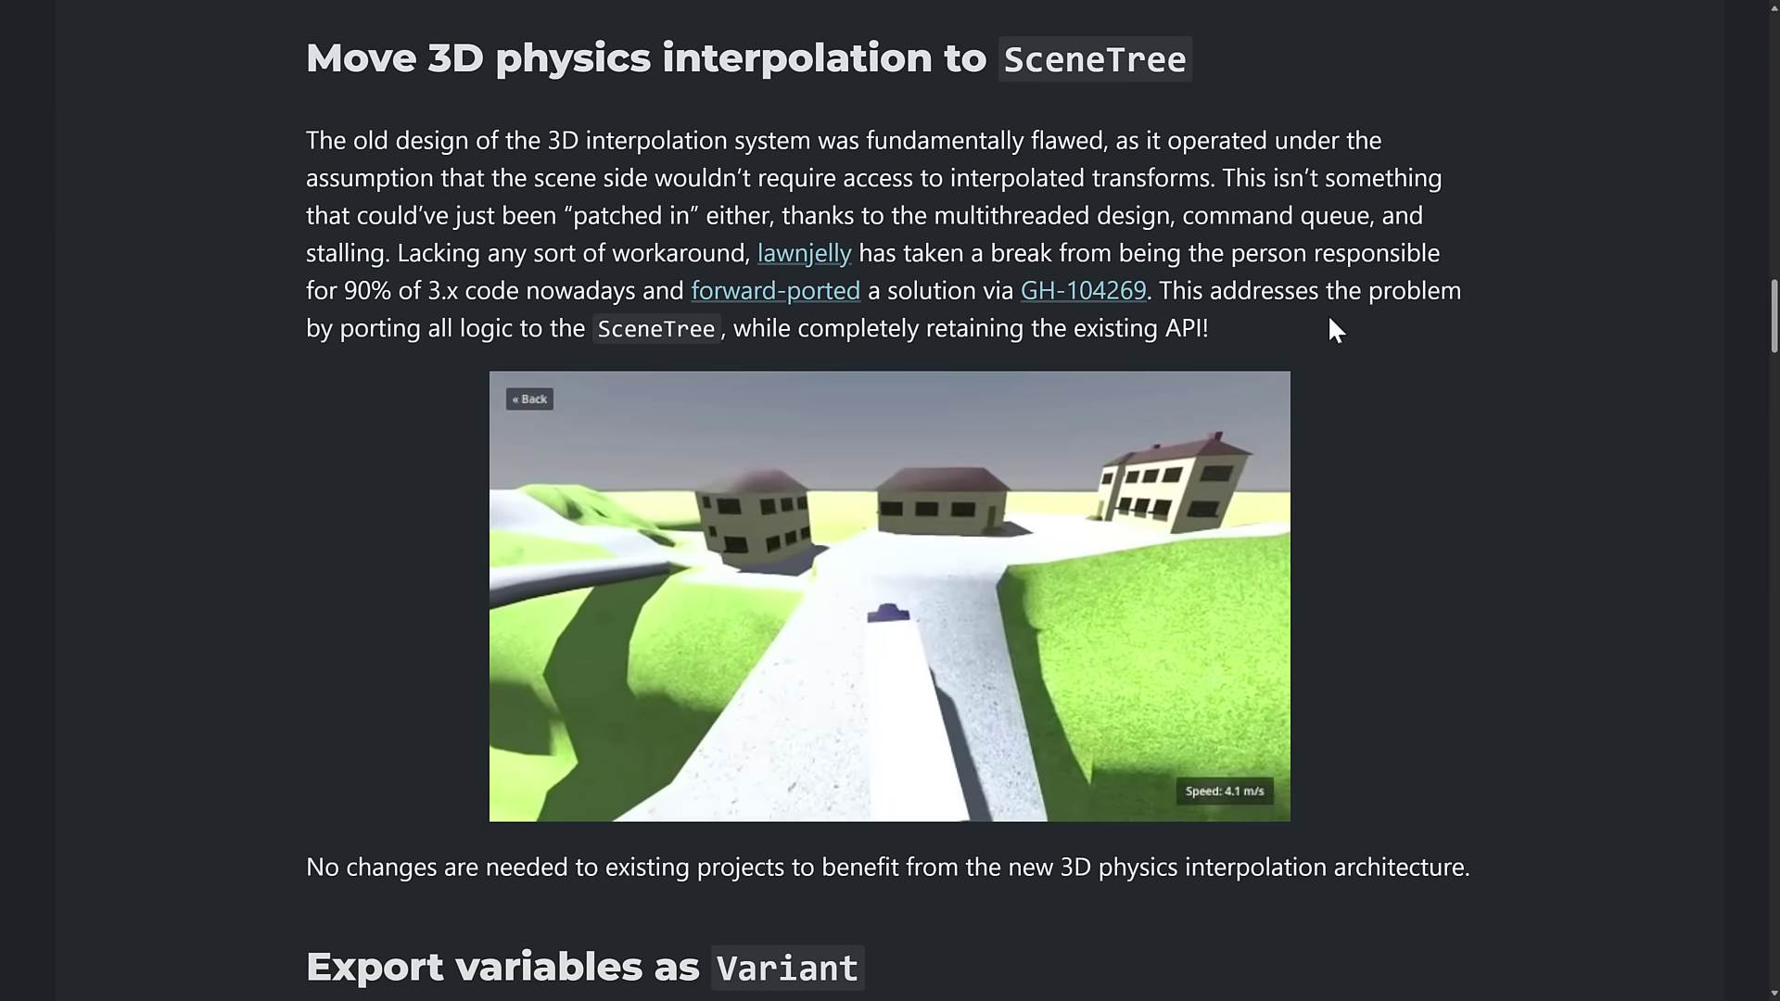
# Read how the interpolation logic is ported to SceneTree and what existing projects need to change.
pyautogui.scroll(-1, 1328, 313)
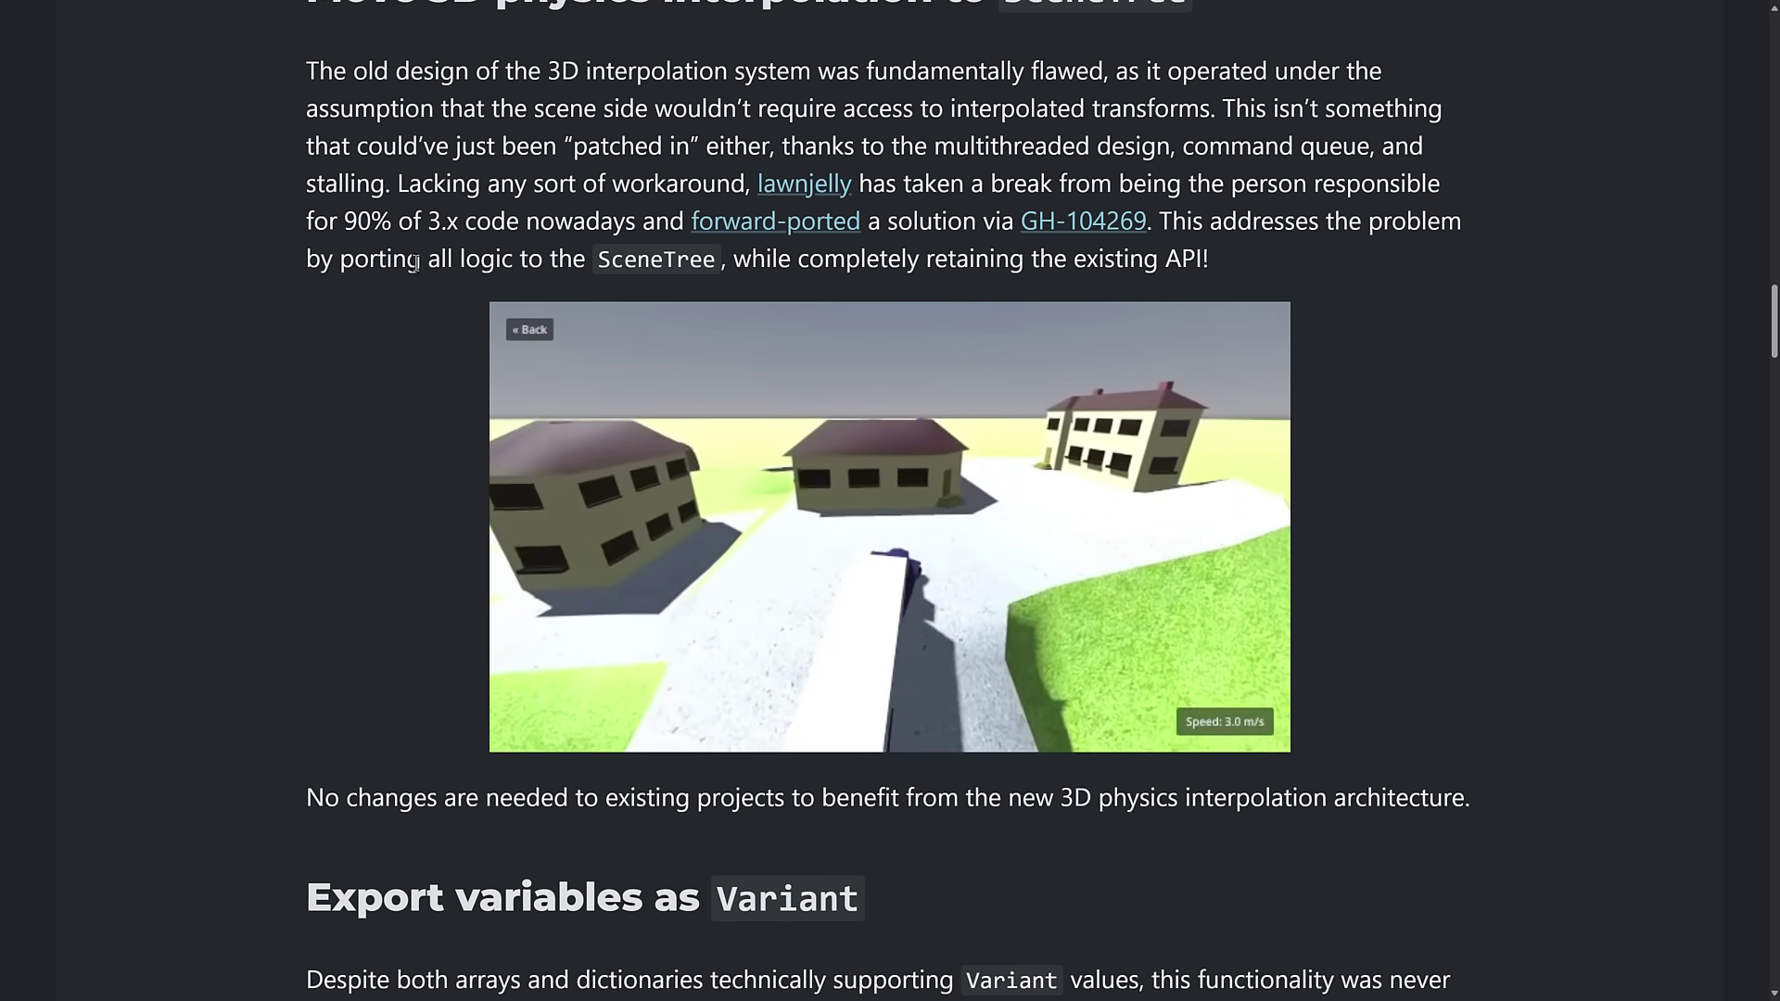
pyautogui.moveTo(341, 264); pyautogui.dragTo(790, 264)
pyautogui.click(1339, 260)
pyautogui.scroll(-5, 1365, 260)
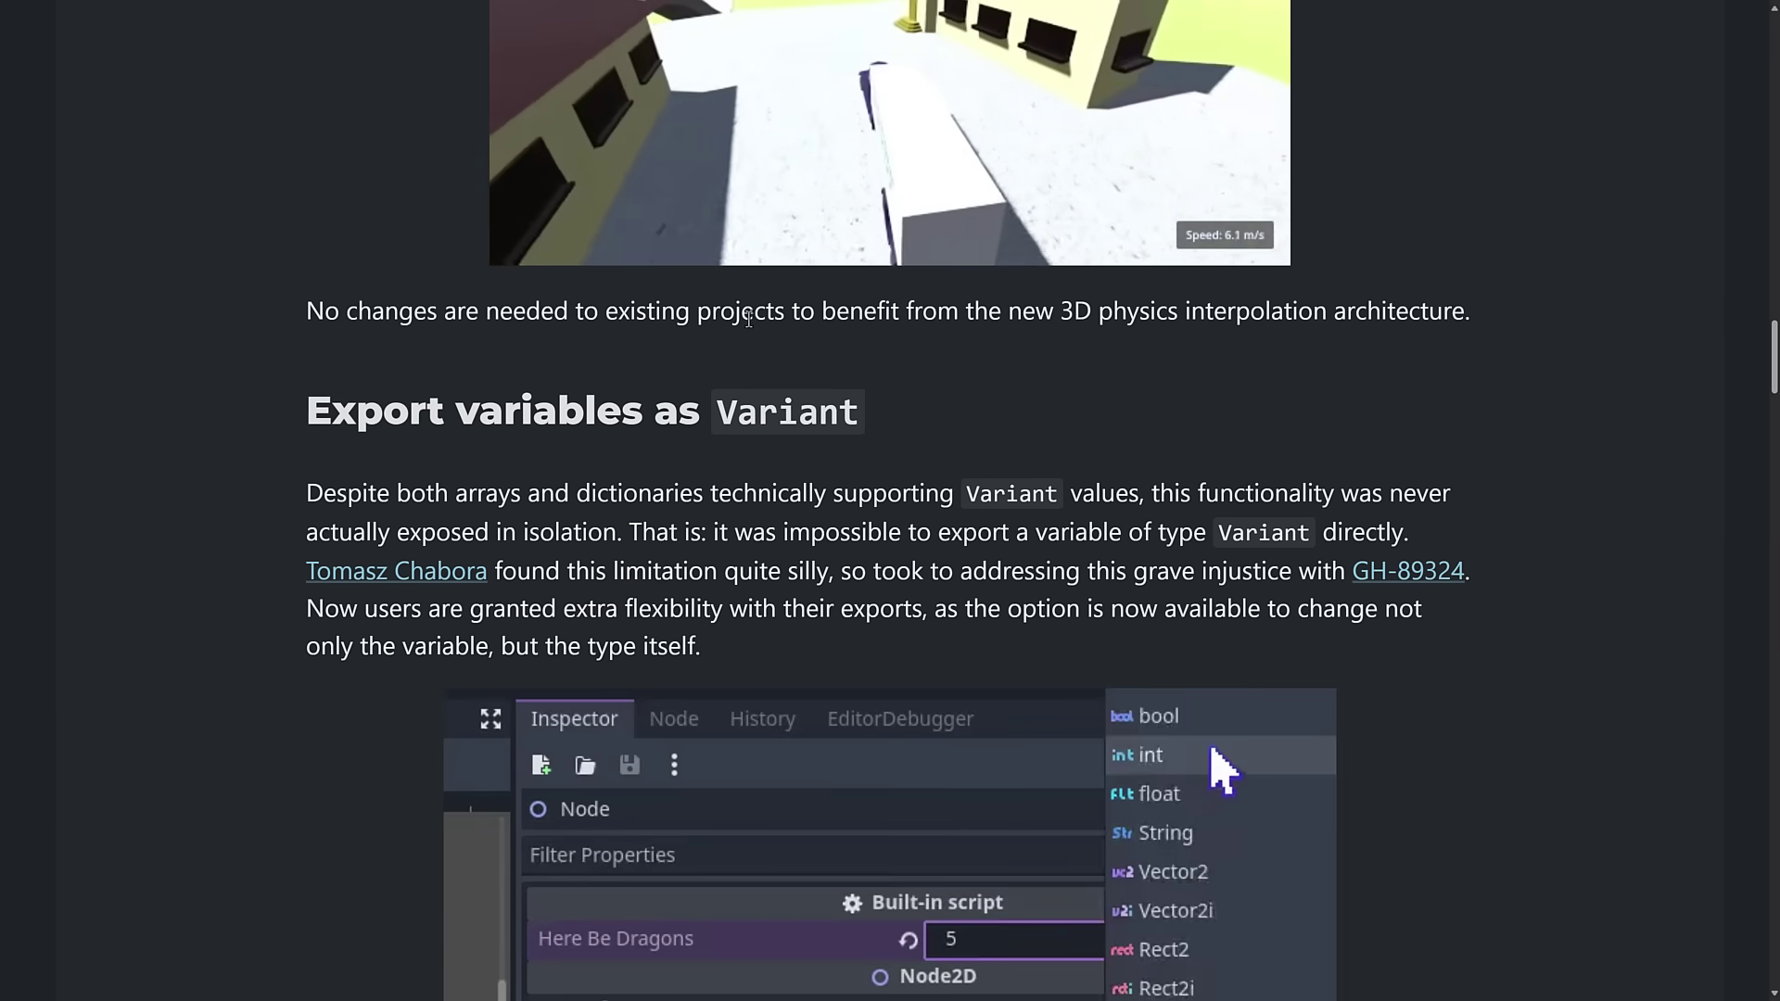
pyautogui.moveTo(306, 312); pyautogui.dragTo(1476, 313)
pyautogui.click(1454, 344)
# Examine the section on exporting variables as Variant and its Inspector demo.
pyautogui.scroll(-3, 1455, 350)
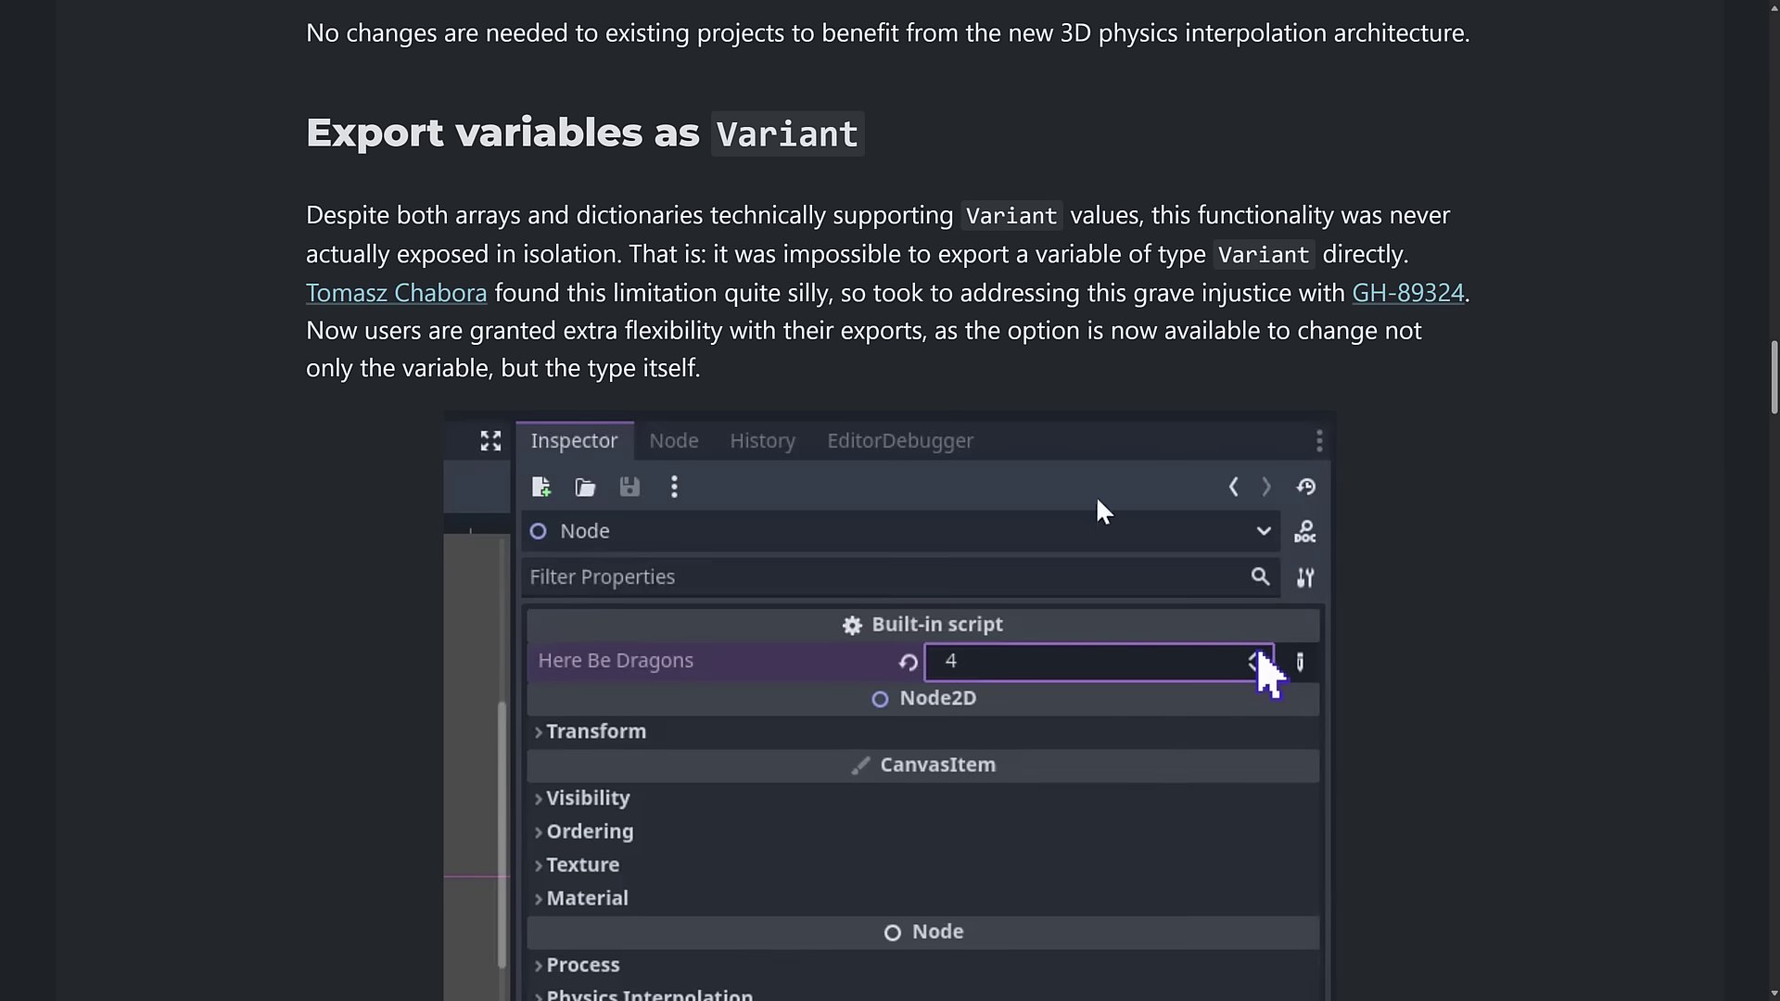
pyautogui.scroll(-3, 848, 345)
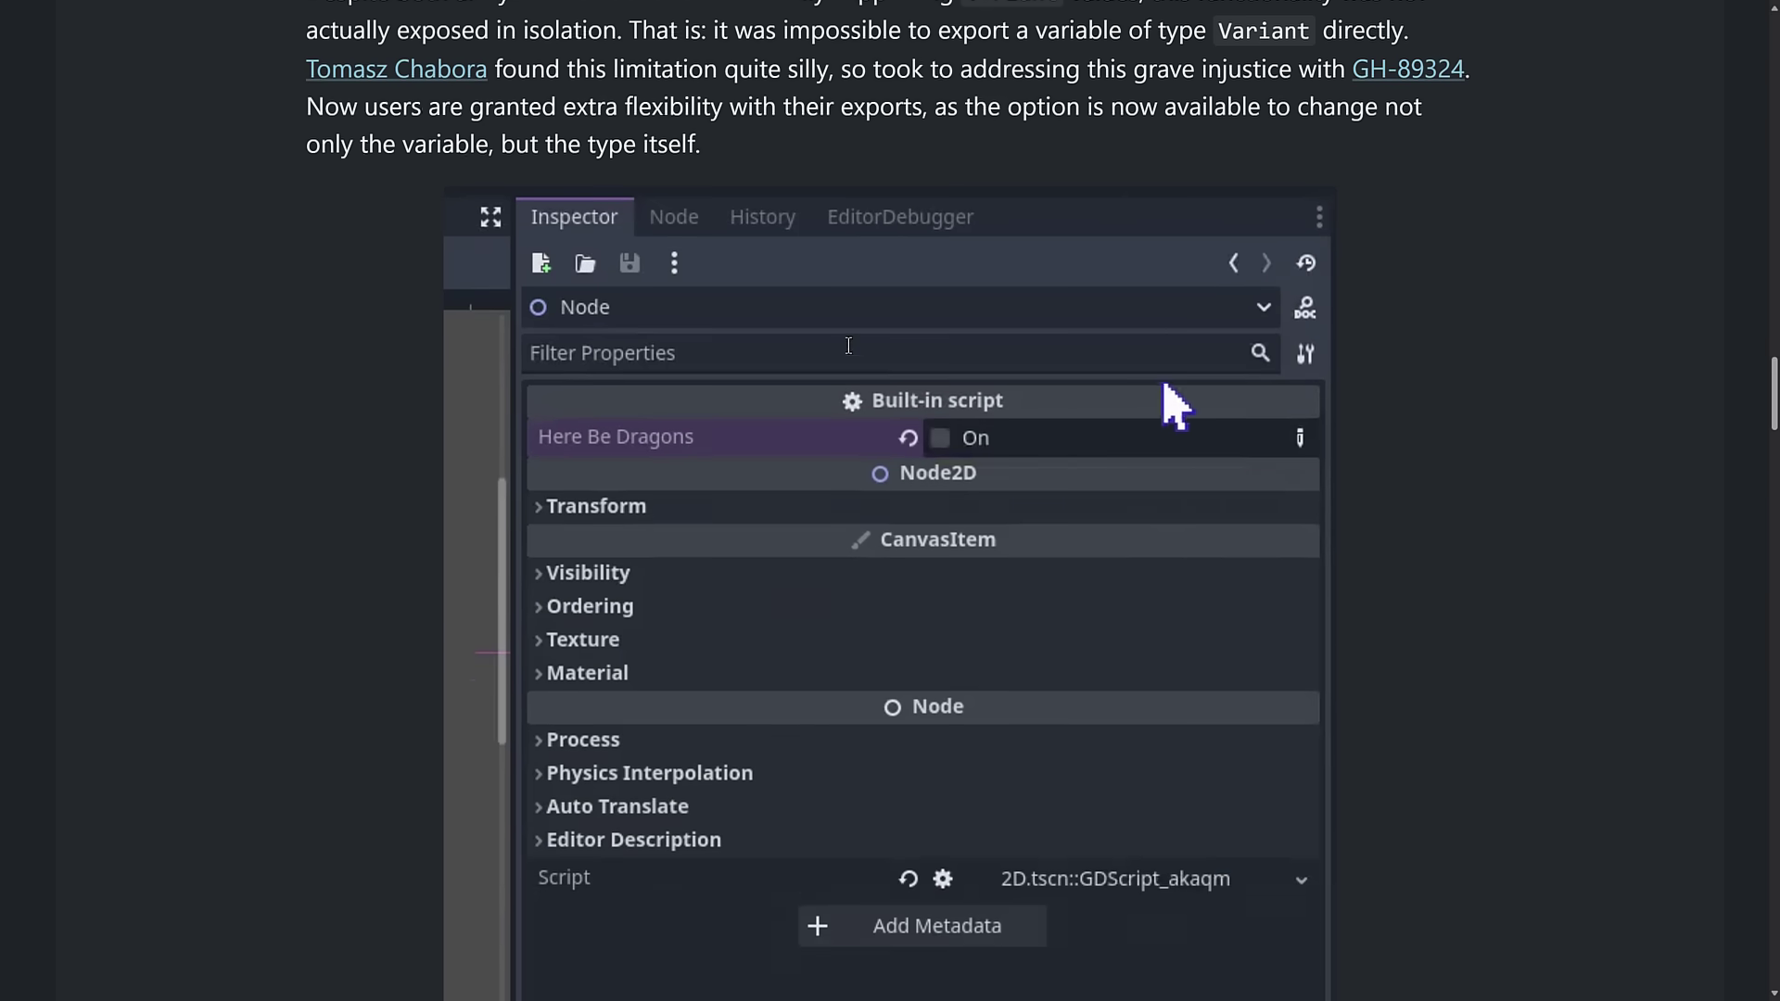
pyautogui.scroll(-5, 848, 345)
pyautogui.scroll(-2, 849, 345)
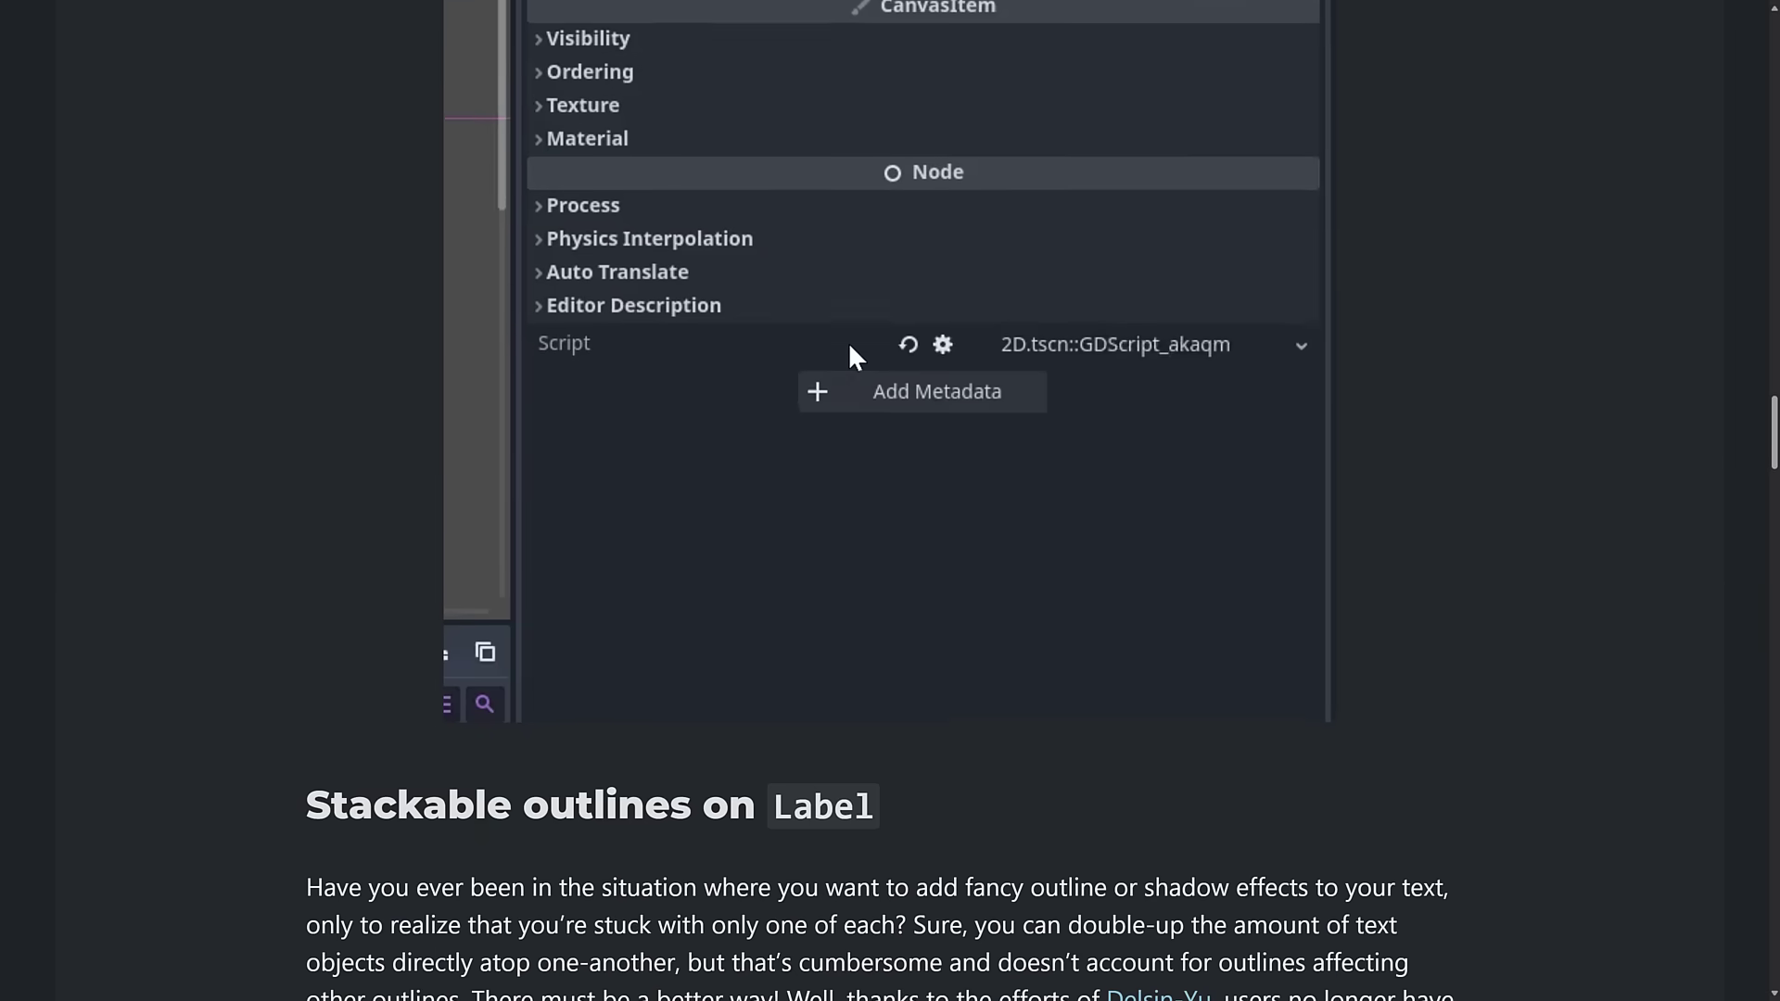
pyautogui.scroll(-3, 850, 345)
pyautogui.scroll(15, 970, 407)
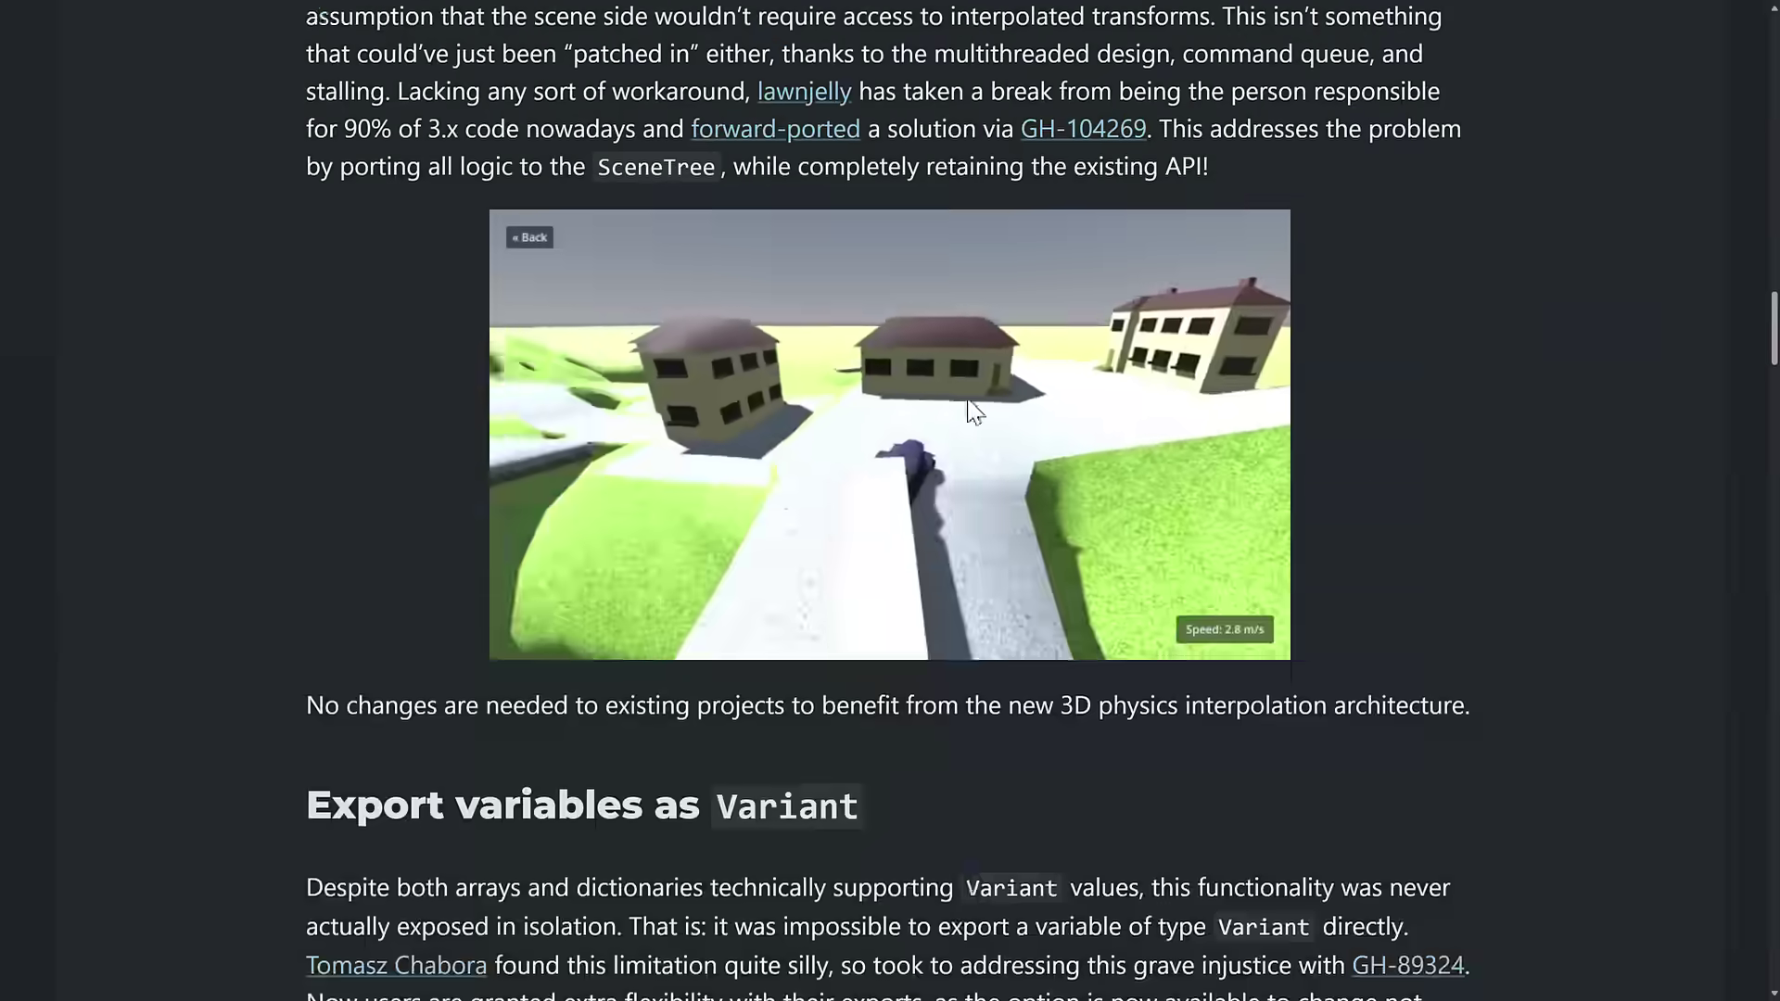
pyautogui.scroll(3, 971, 411)
pyautogui.scroll(-9, 863, 479)
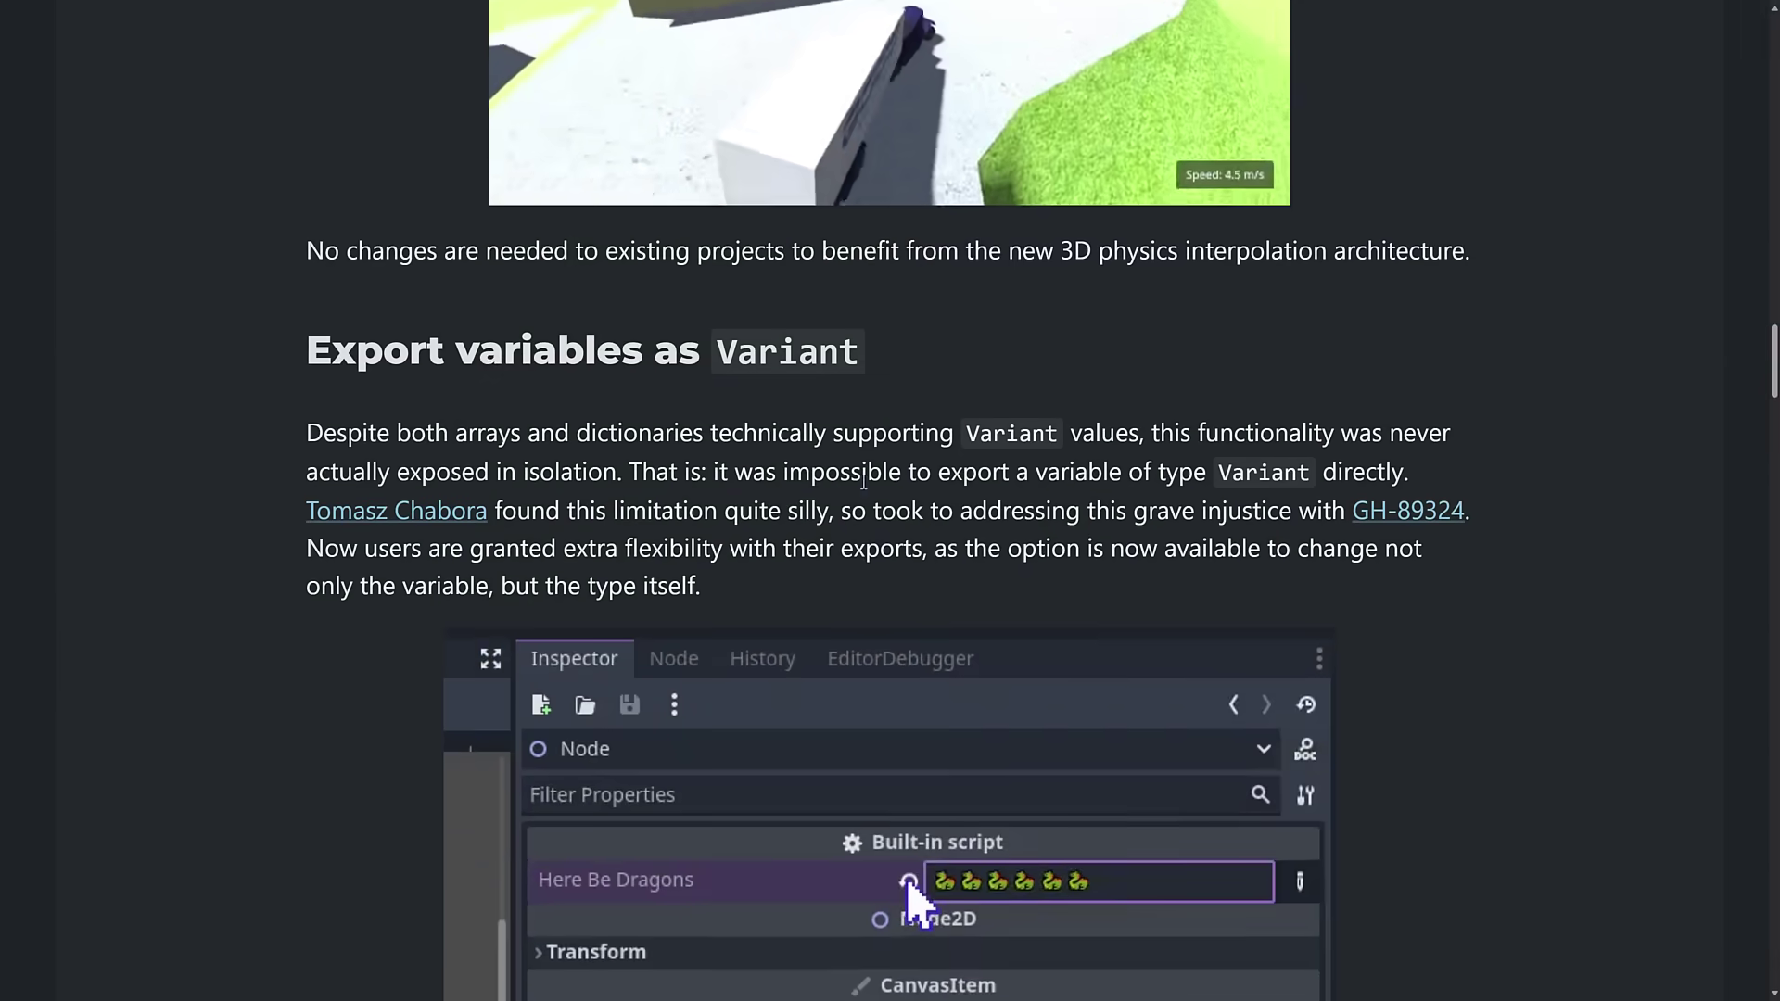
# Examine the section on stackable Label outlines and its stacked outline and shadow settings example.
pyautogui.scroll(-15, 863, 479)
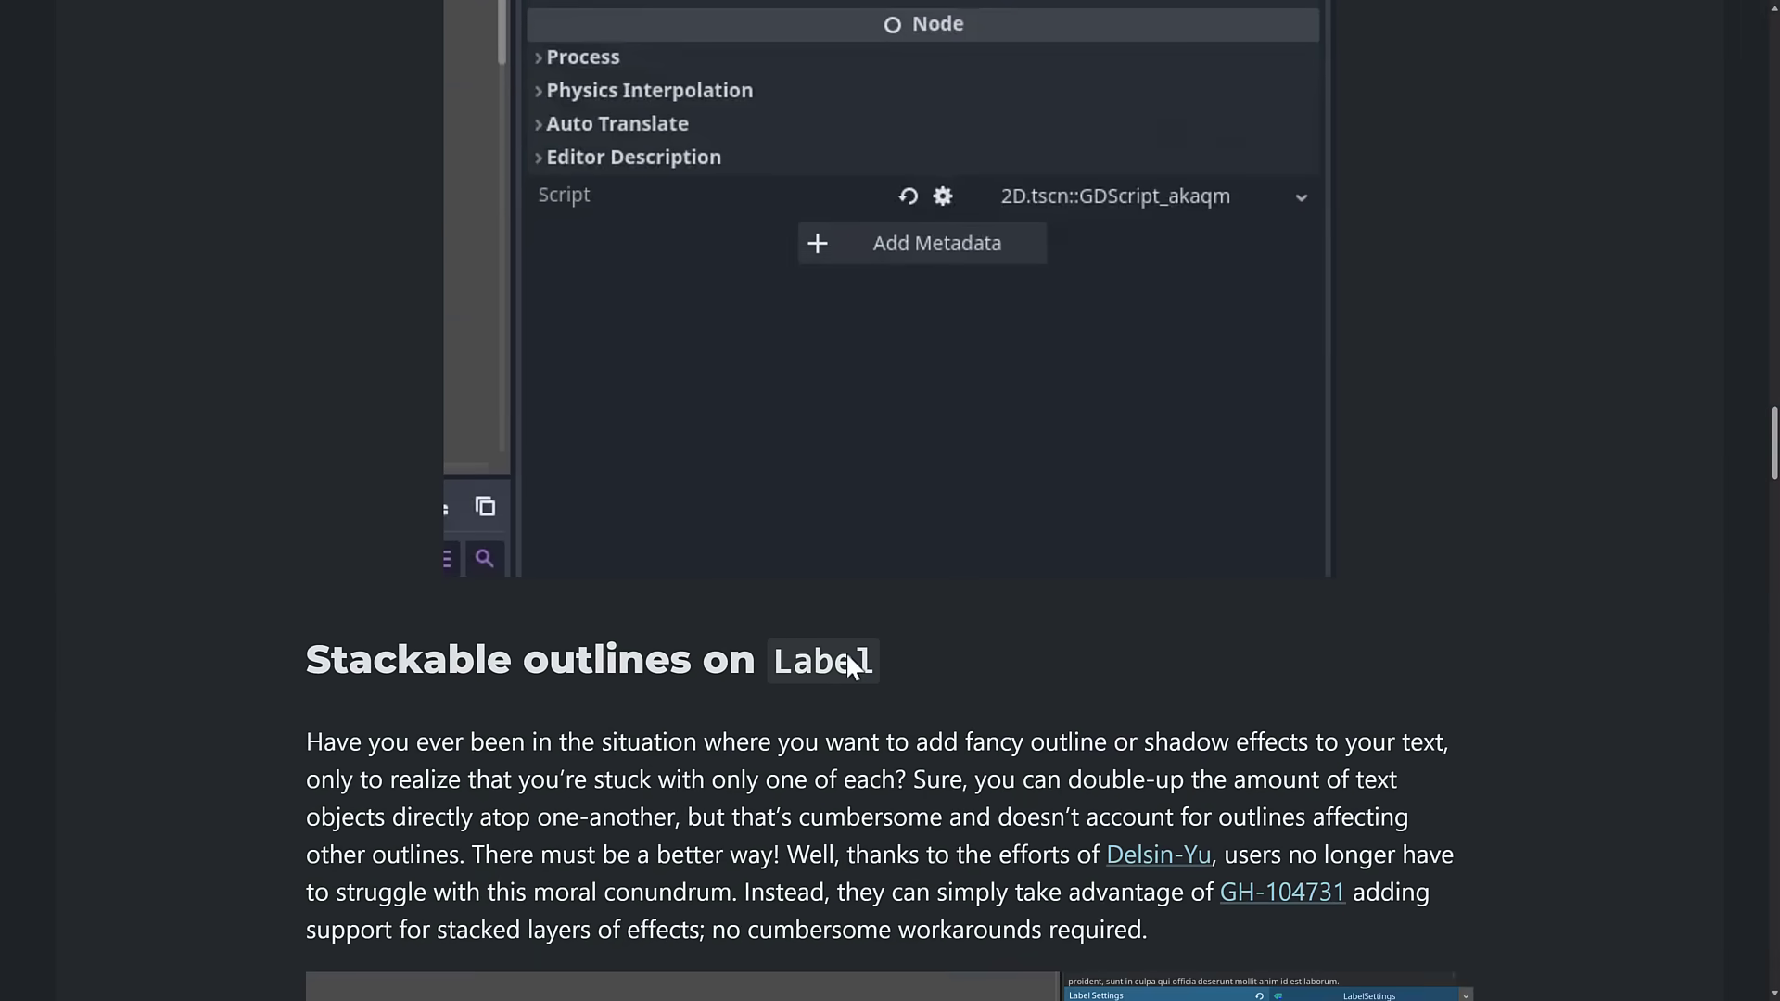
pyautogui.scroll(-7, 845, 653)
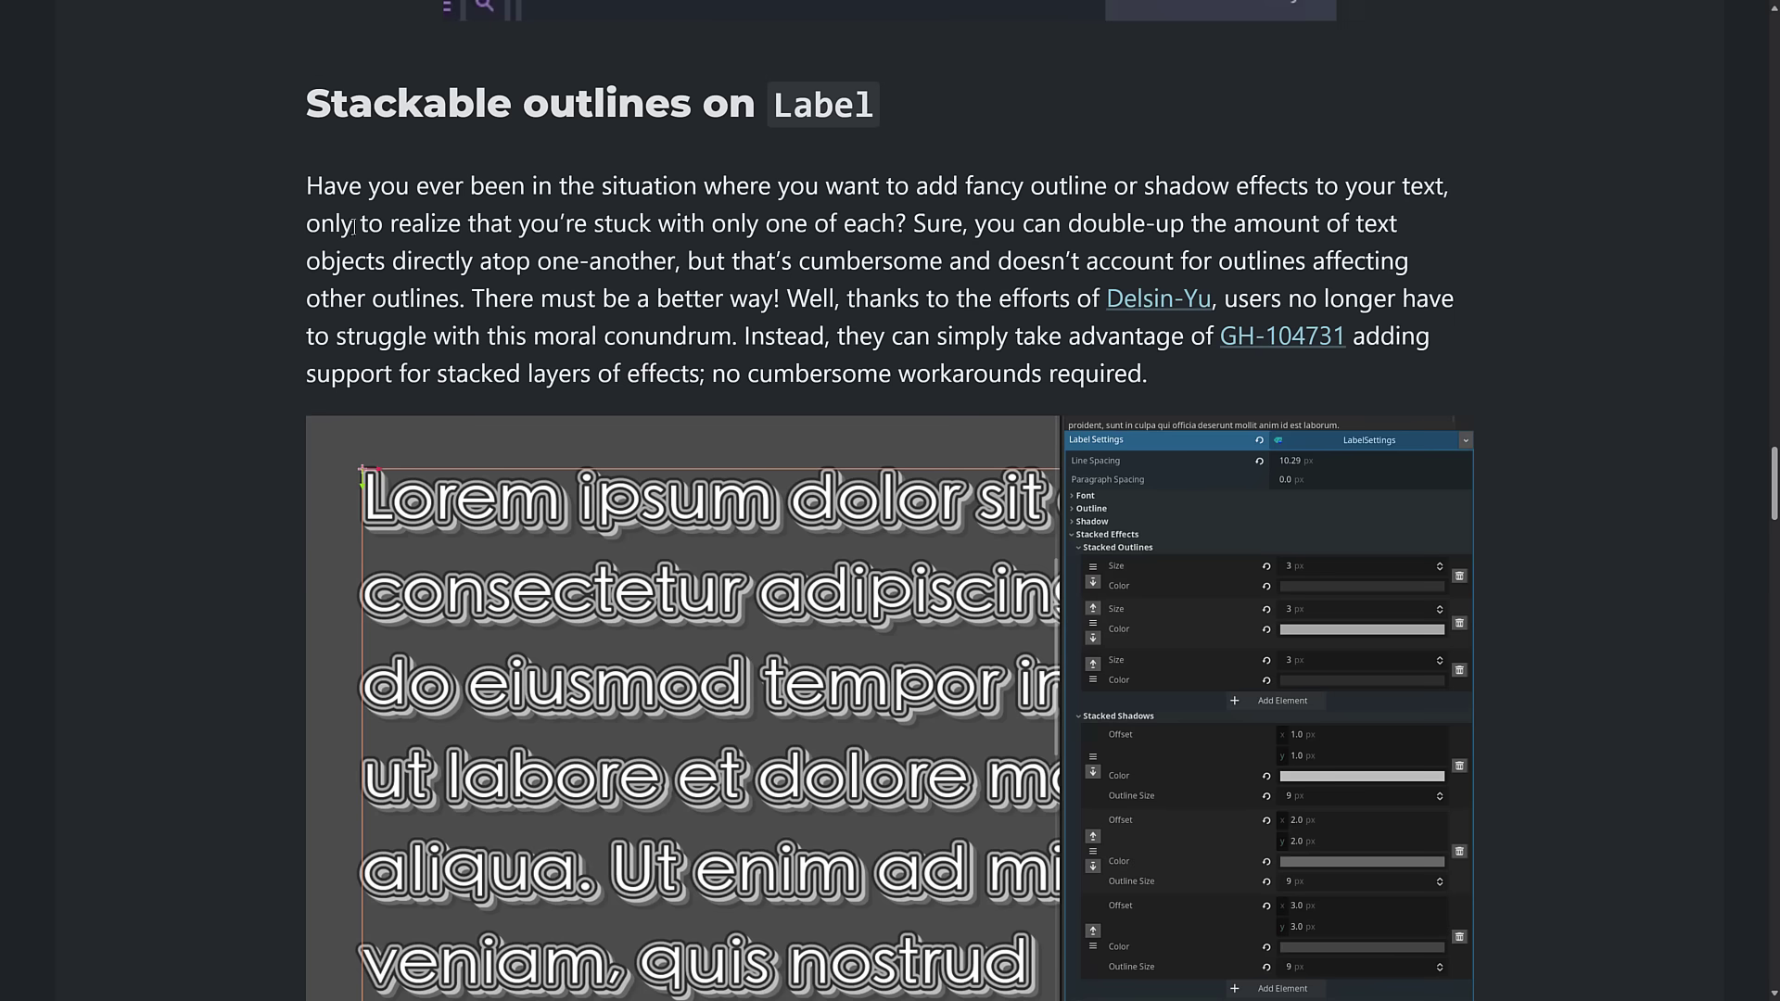
pyautogui.scroll(-4, 1229, 399)
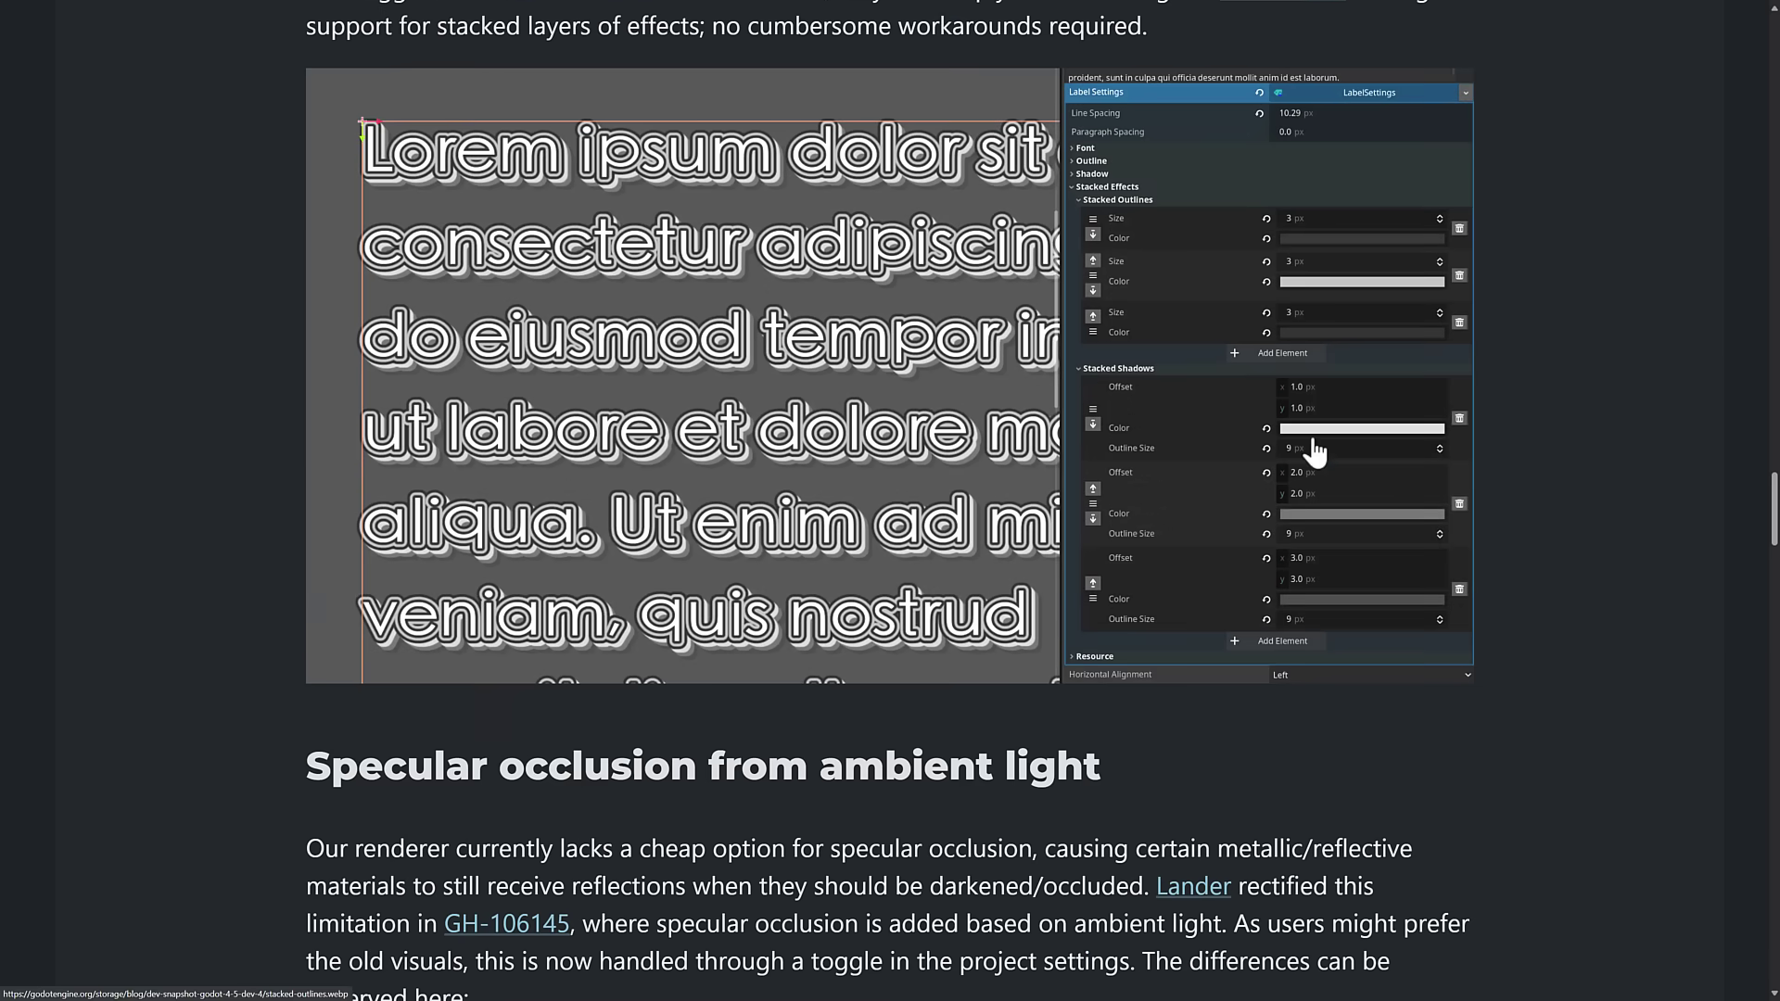
pyautogui.scroll(-1, 1316, 453)
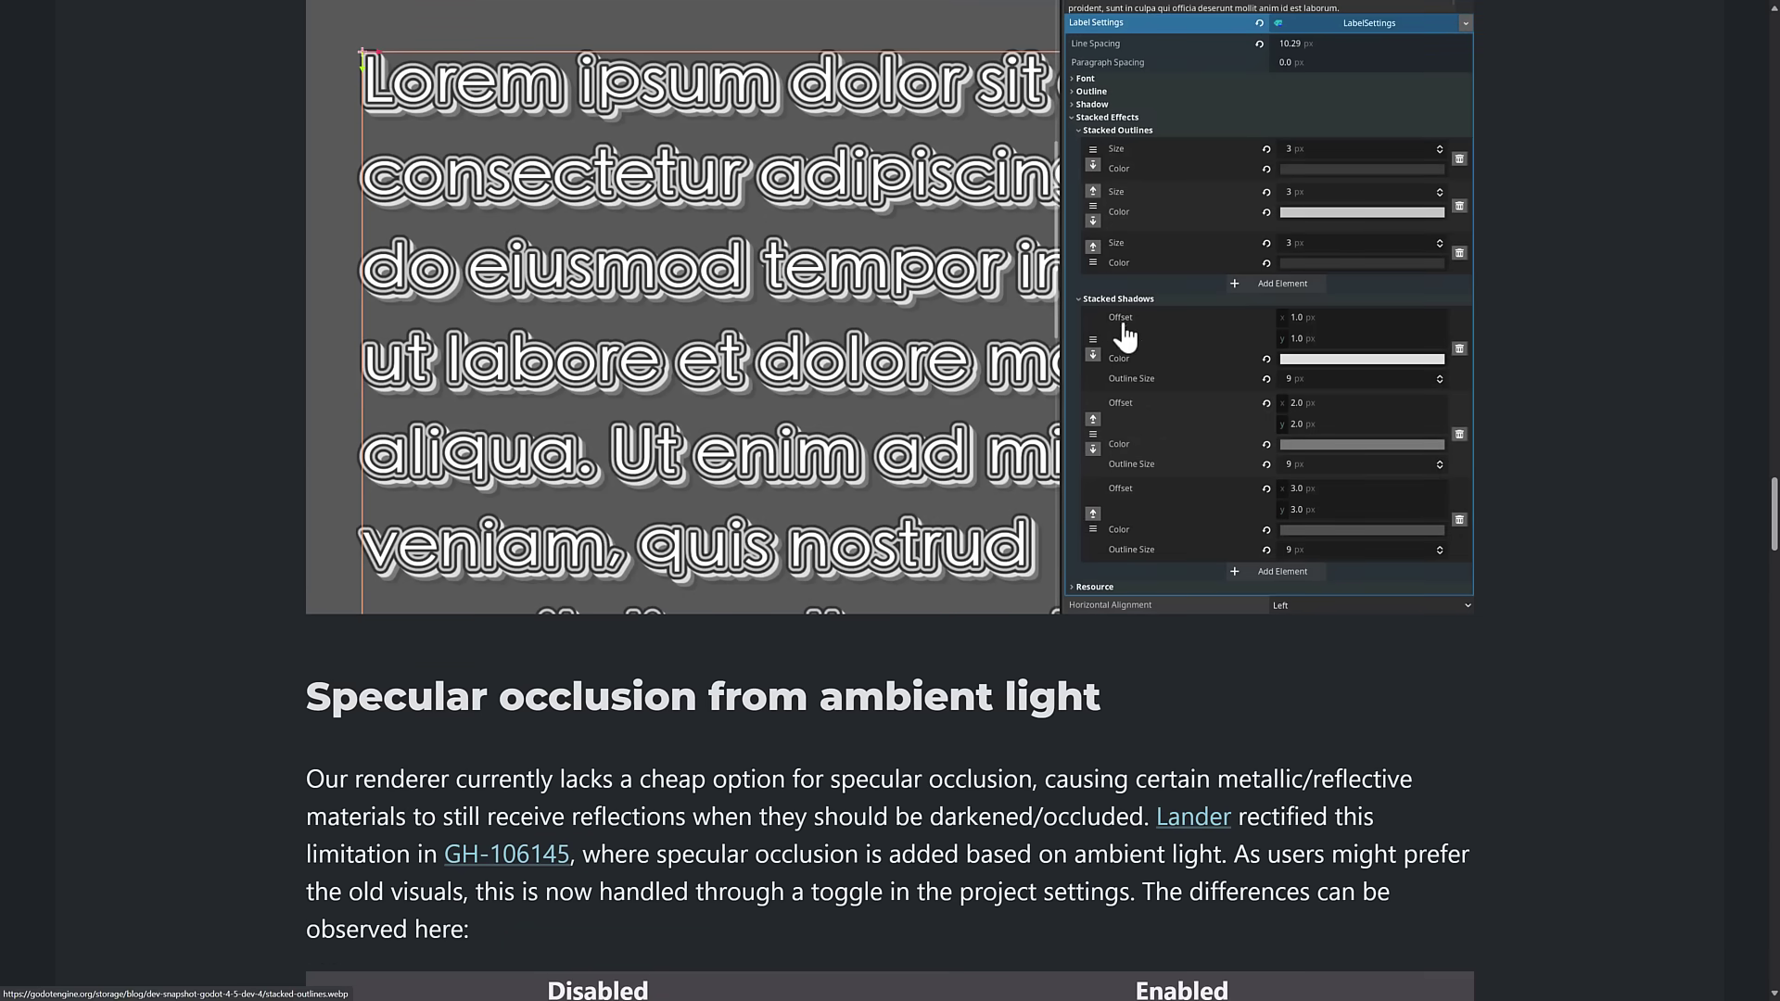
# Read the section on specular occlusion from ambient light and compare its disabled and enabled example renders.
pyautogui.scroll(-7, 1138, 528)
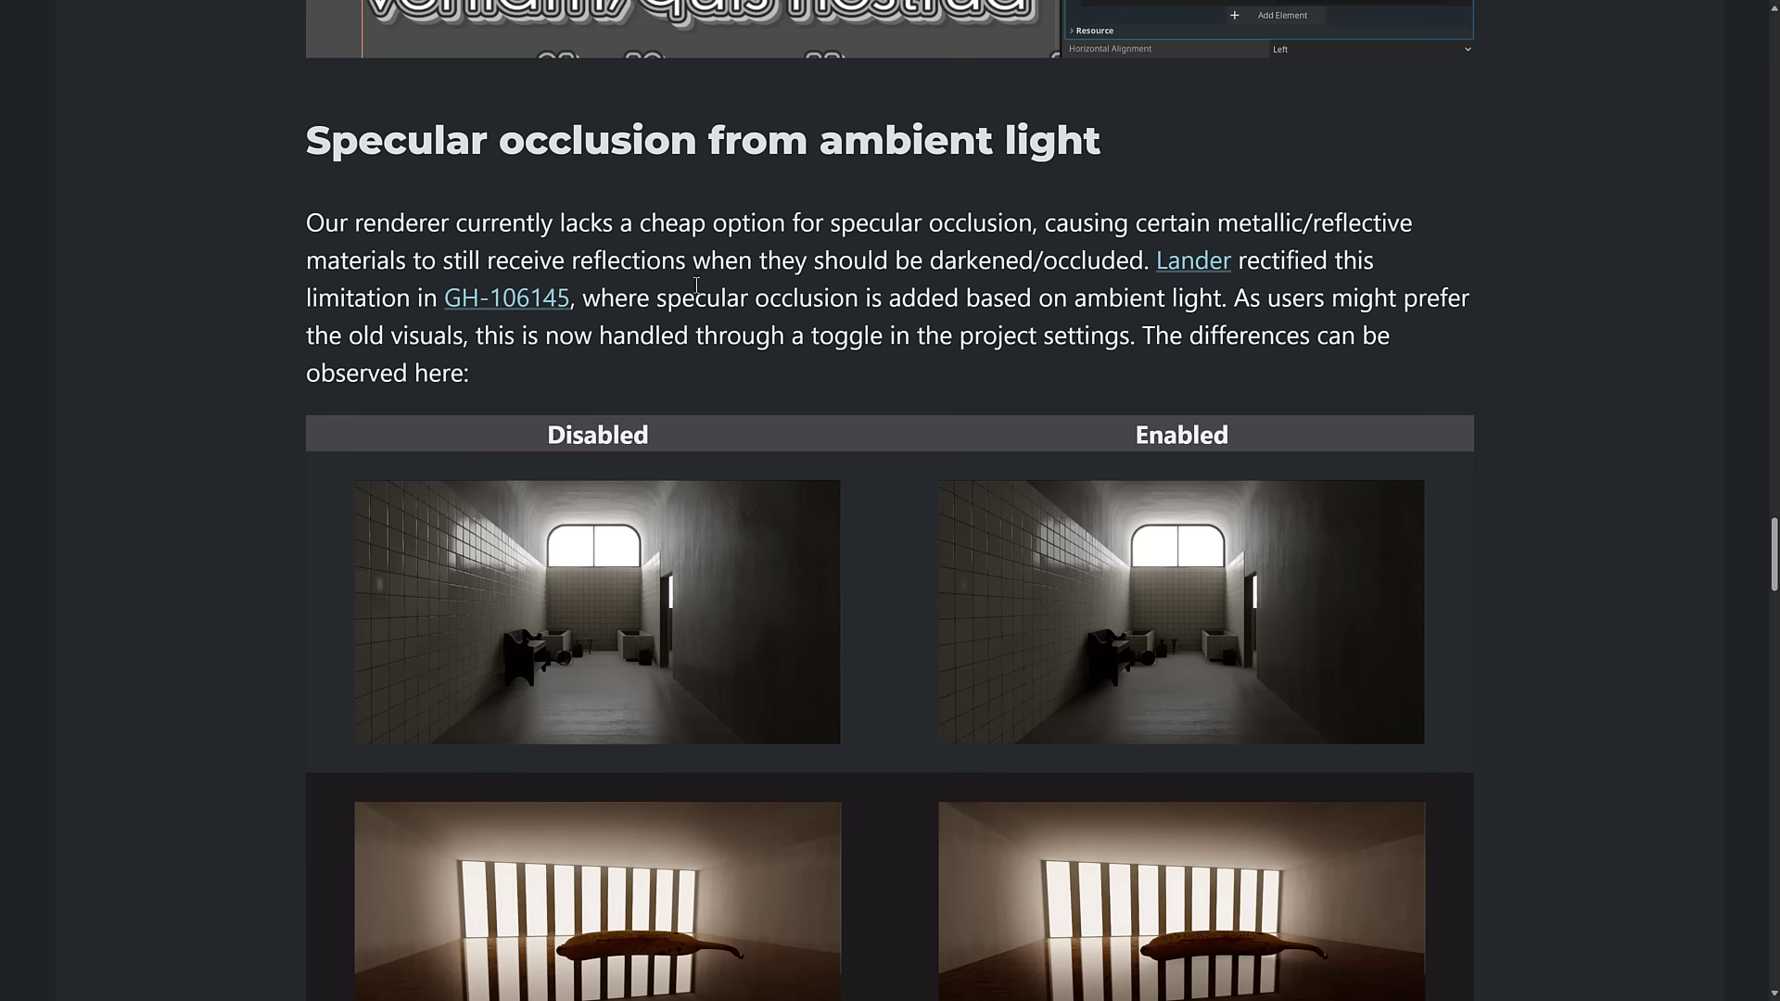
pyautogui.scroll(-2, 624, 266)
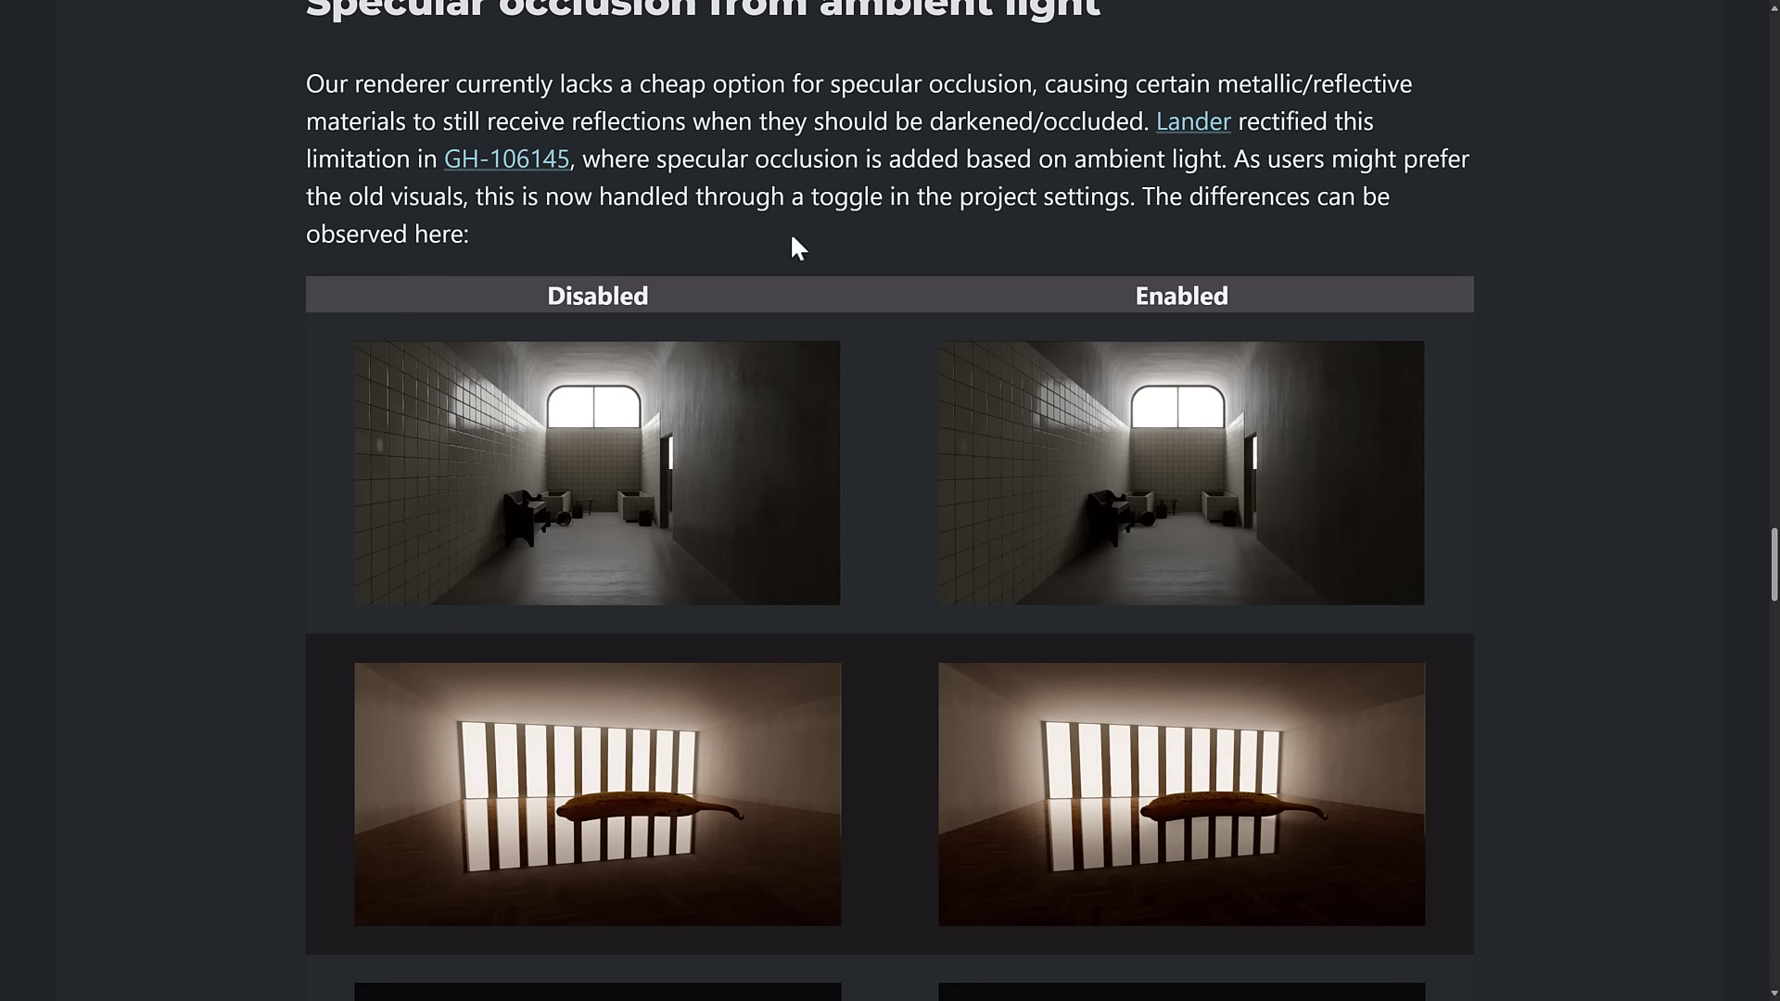
pyautogui.scroll(-2, 834, 269)
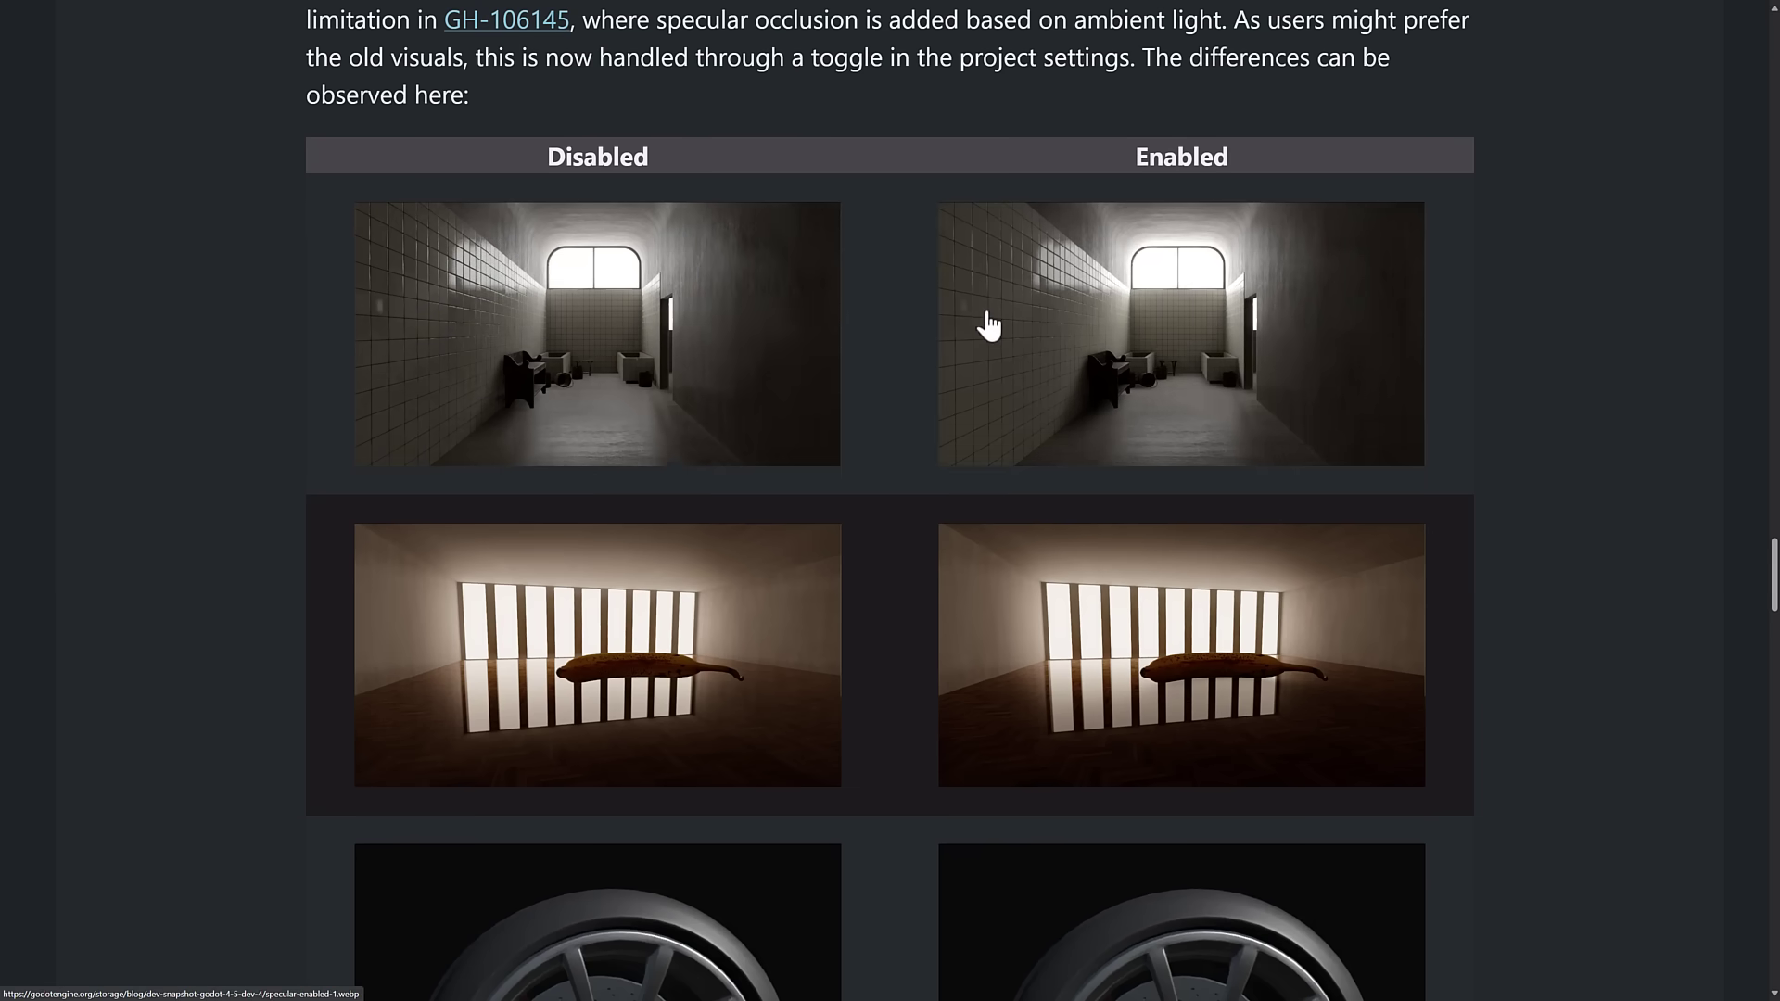
pyautogui.scroll(-5, 977, 325)
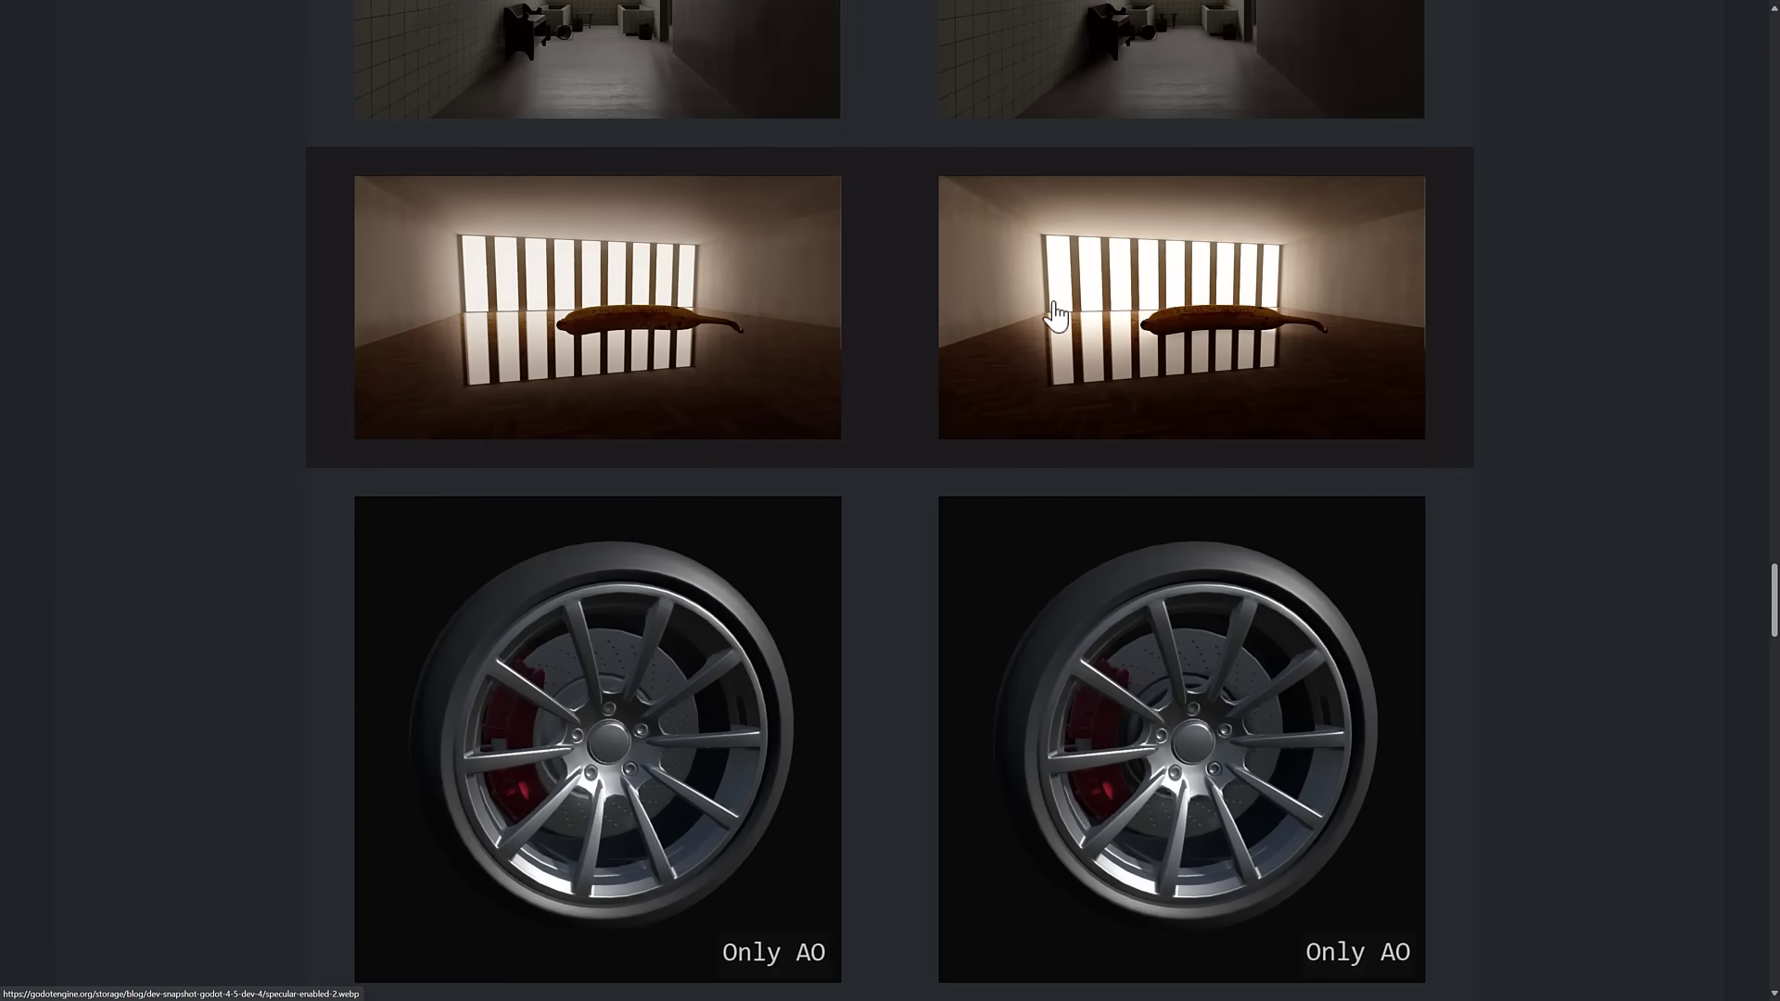
pyautogui.scroll(-1, 944, 312)
pyautogui.scroll(-3, 944, 312)
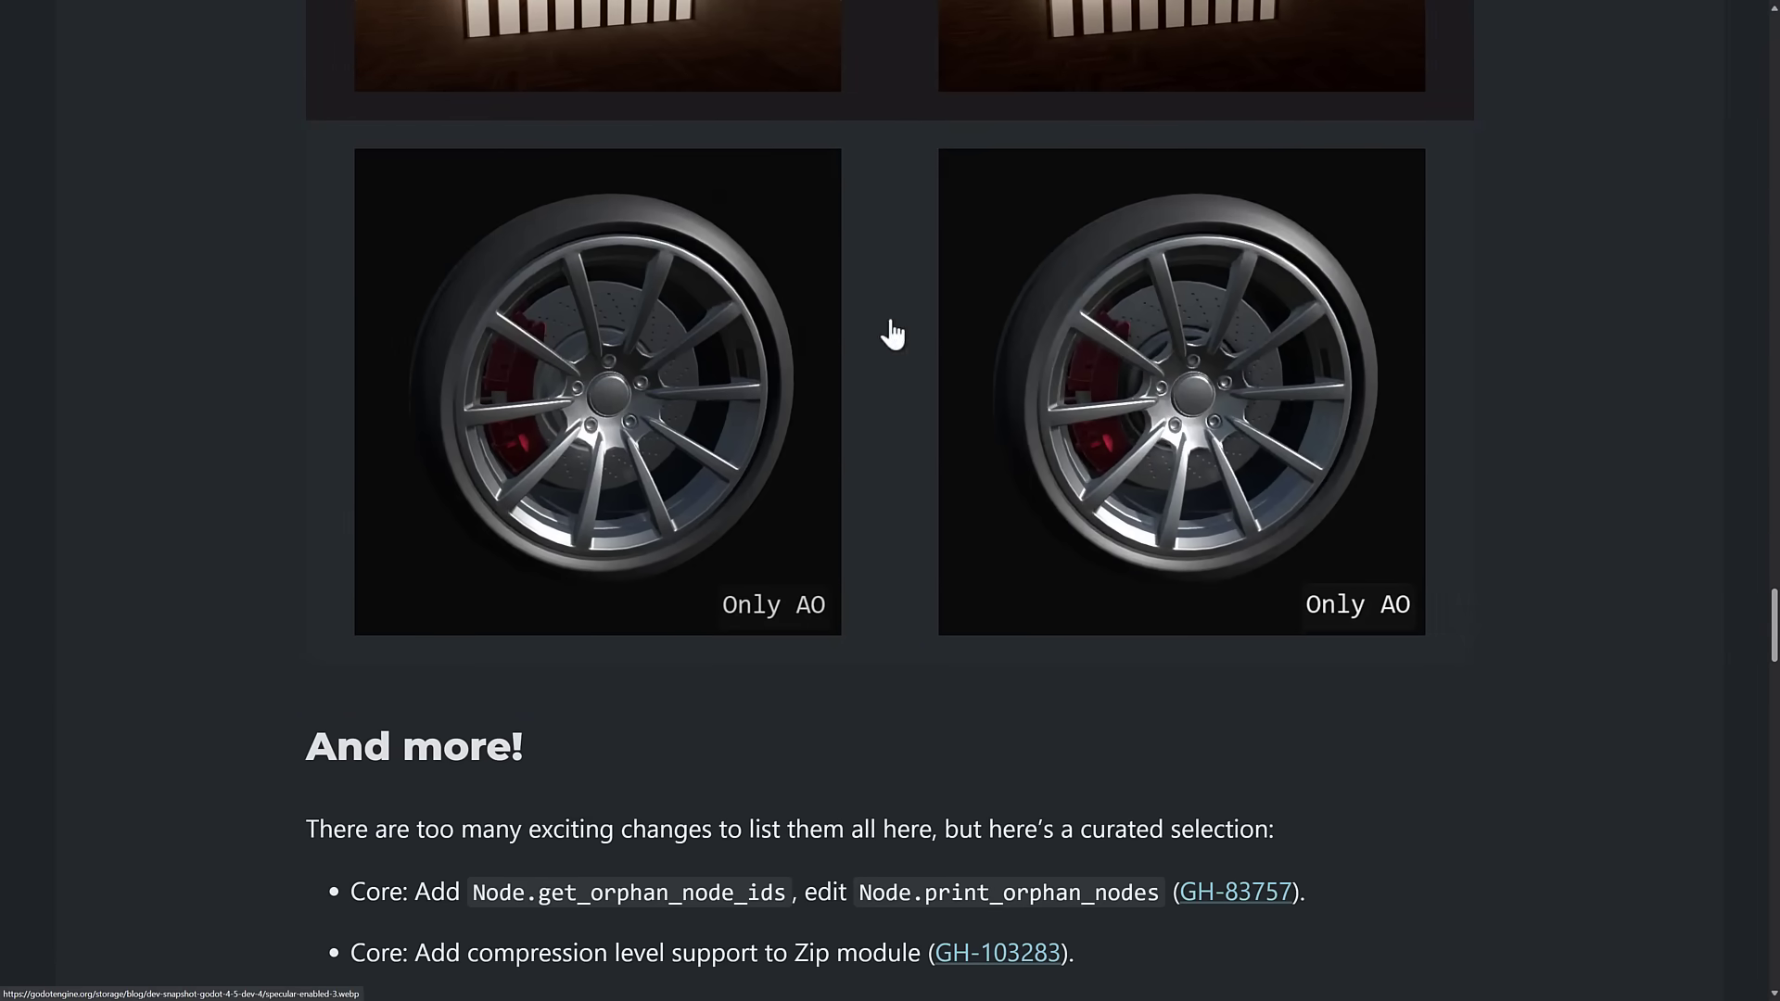
pyautogui.scroll(10, 894, 426)
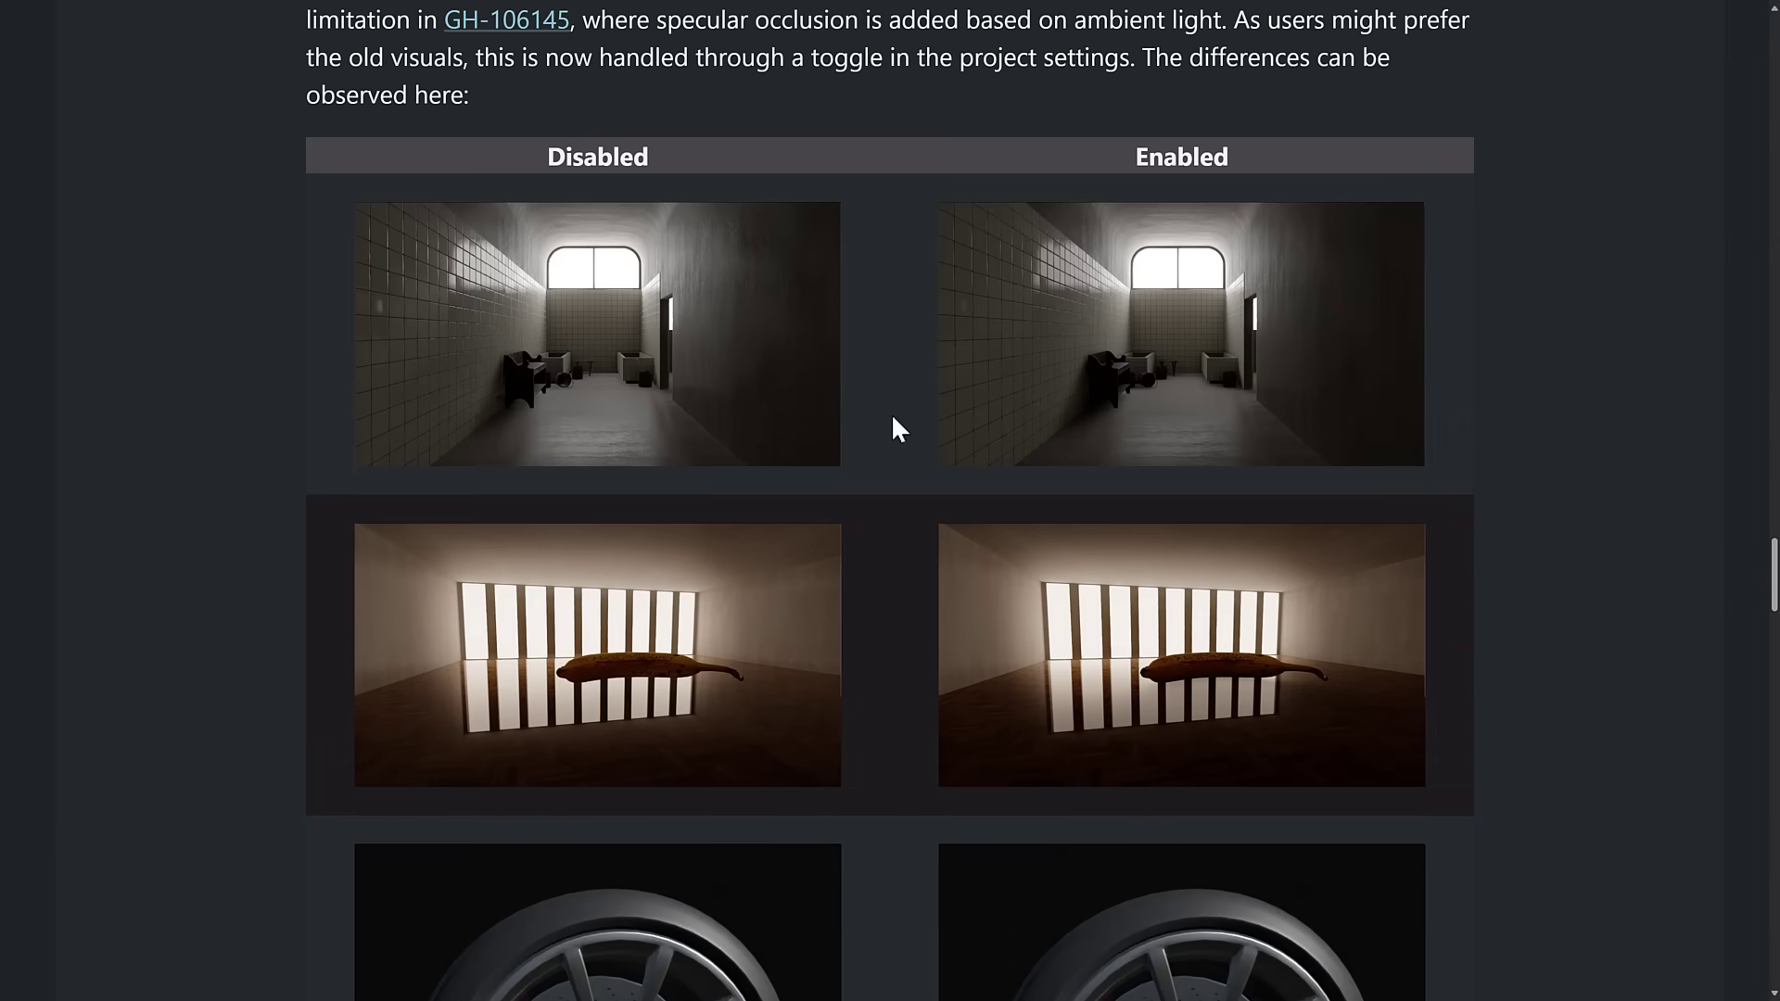
pyautogui.scroll(-15, 894, 427)
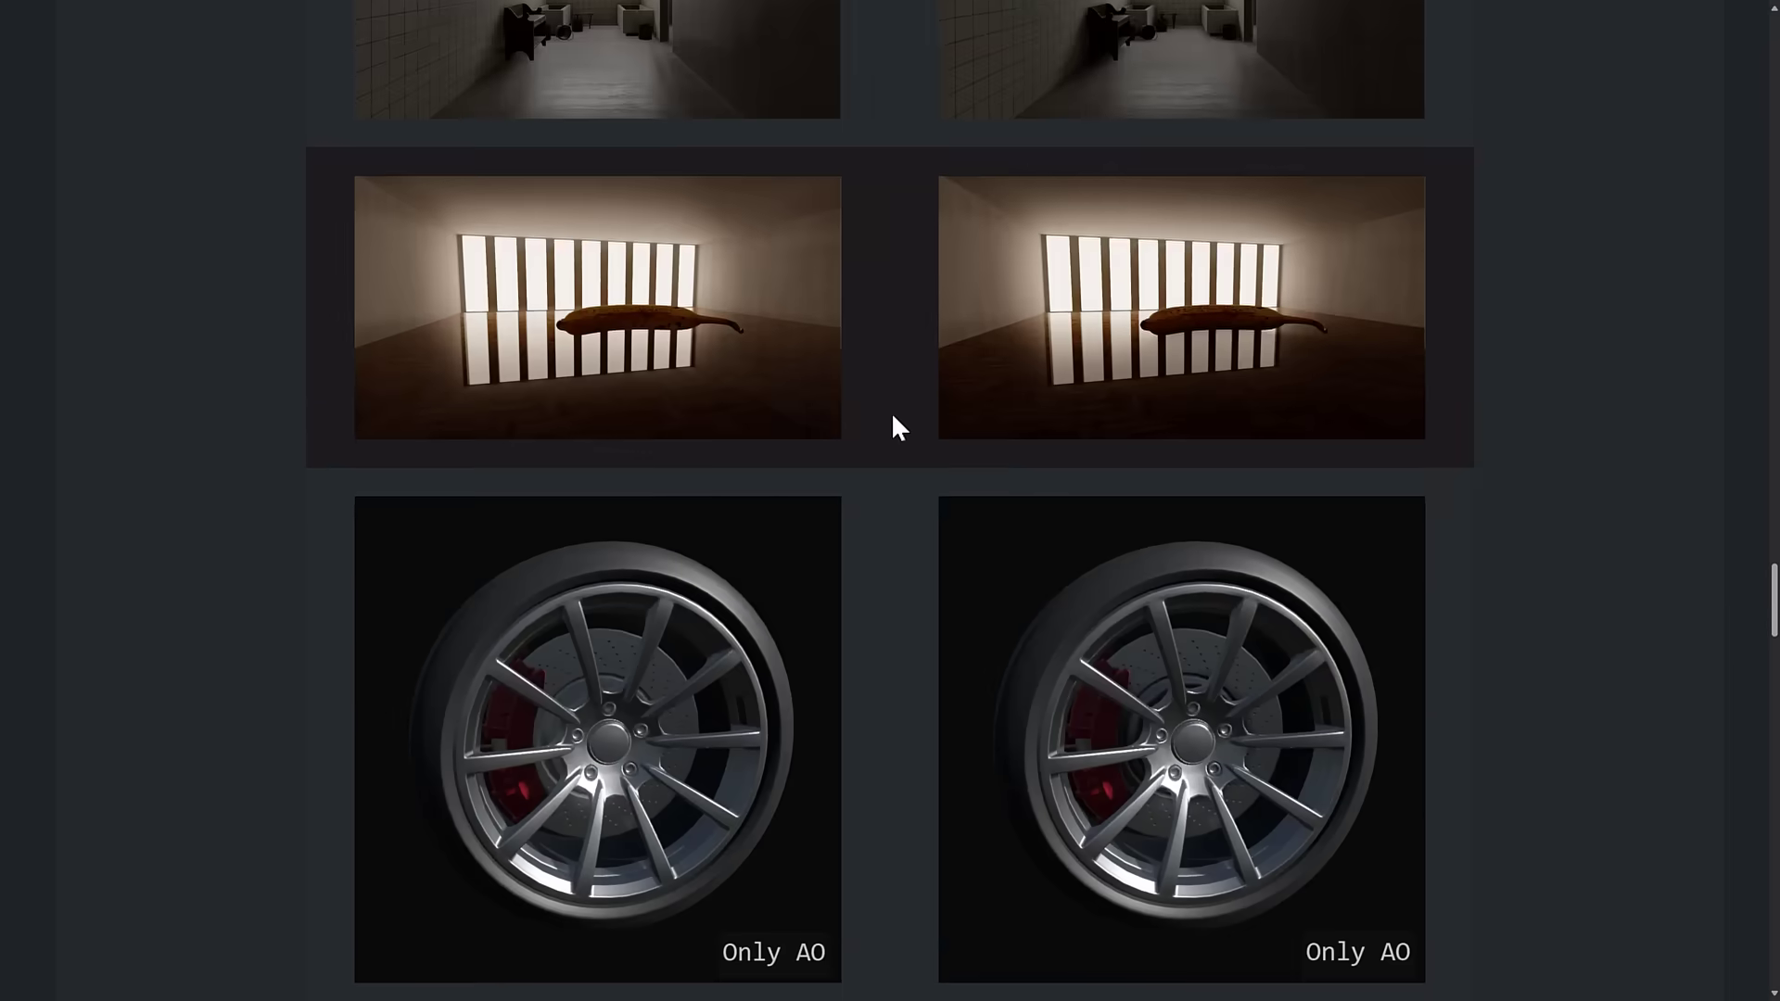
# Skim the curated list of further changes, from the Core entries through Rendering and Shaders.
pyautogui.scroll(-8, 892, 416)
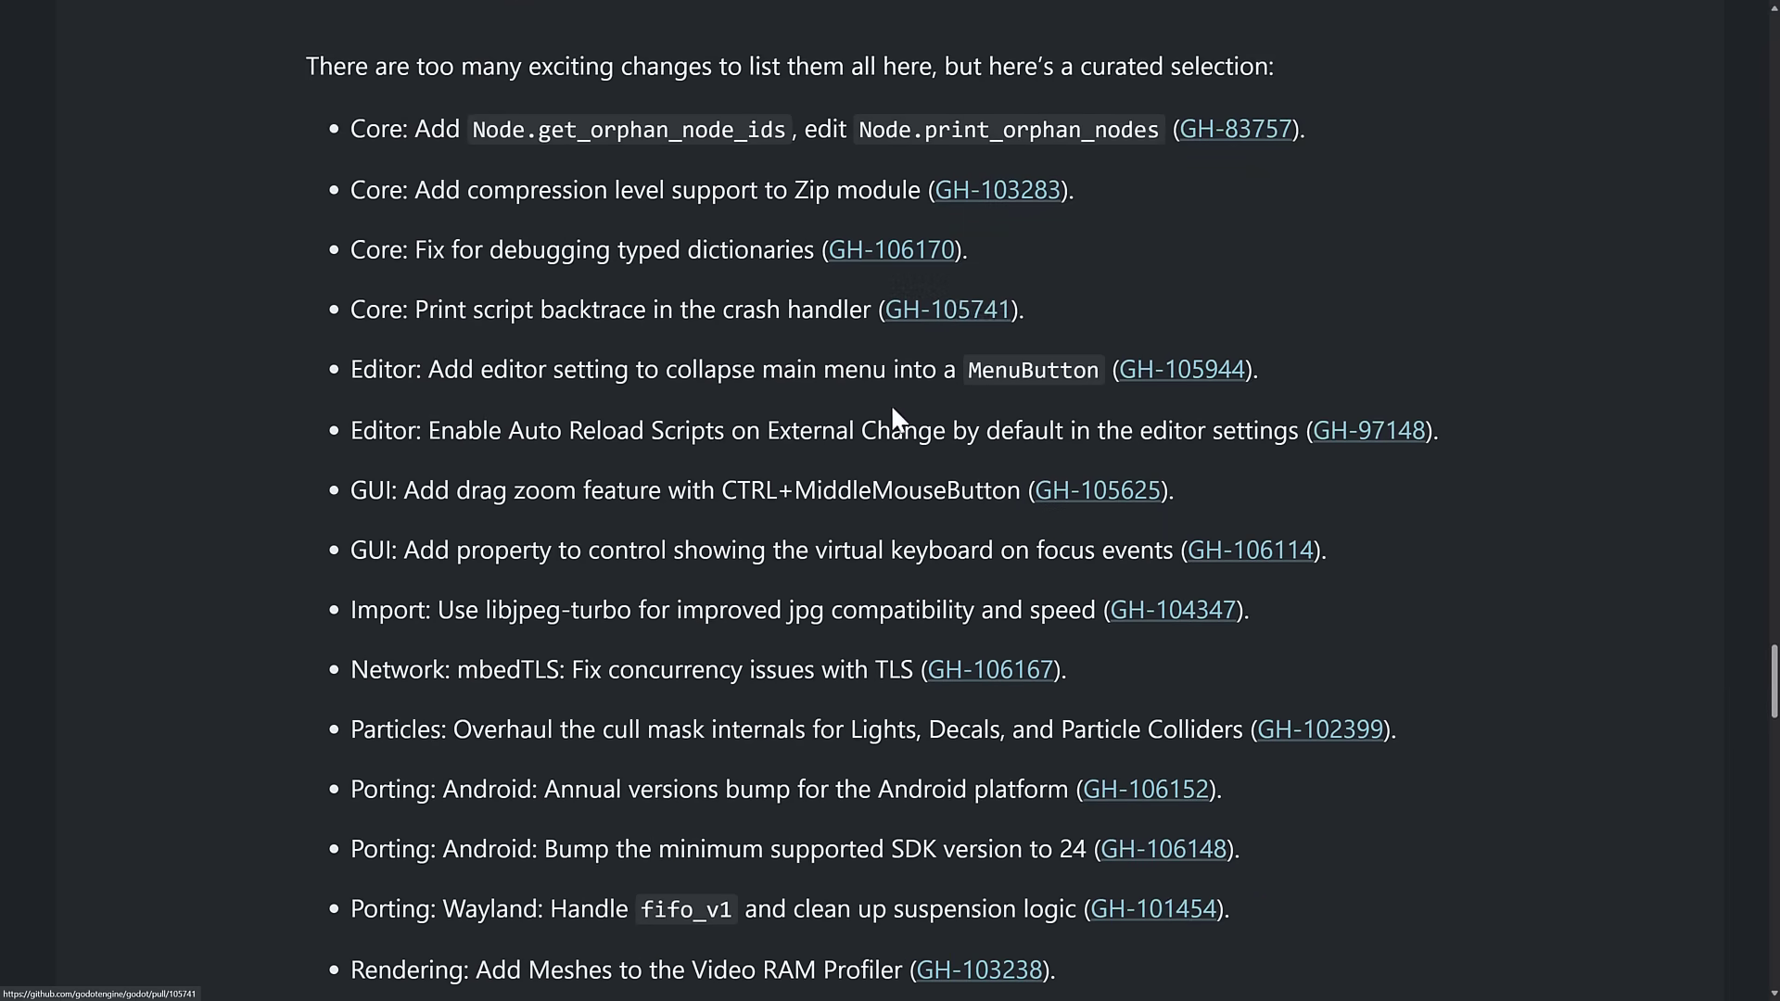
pyautogui.scroll(-4, 891, 409)
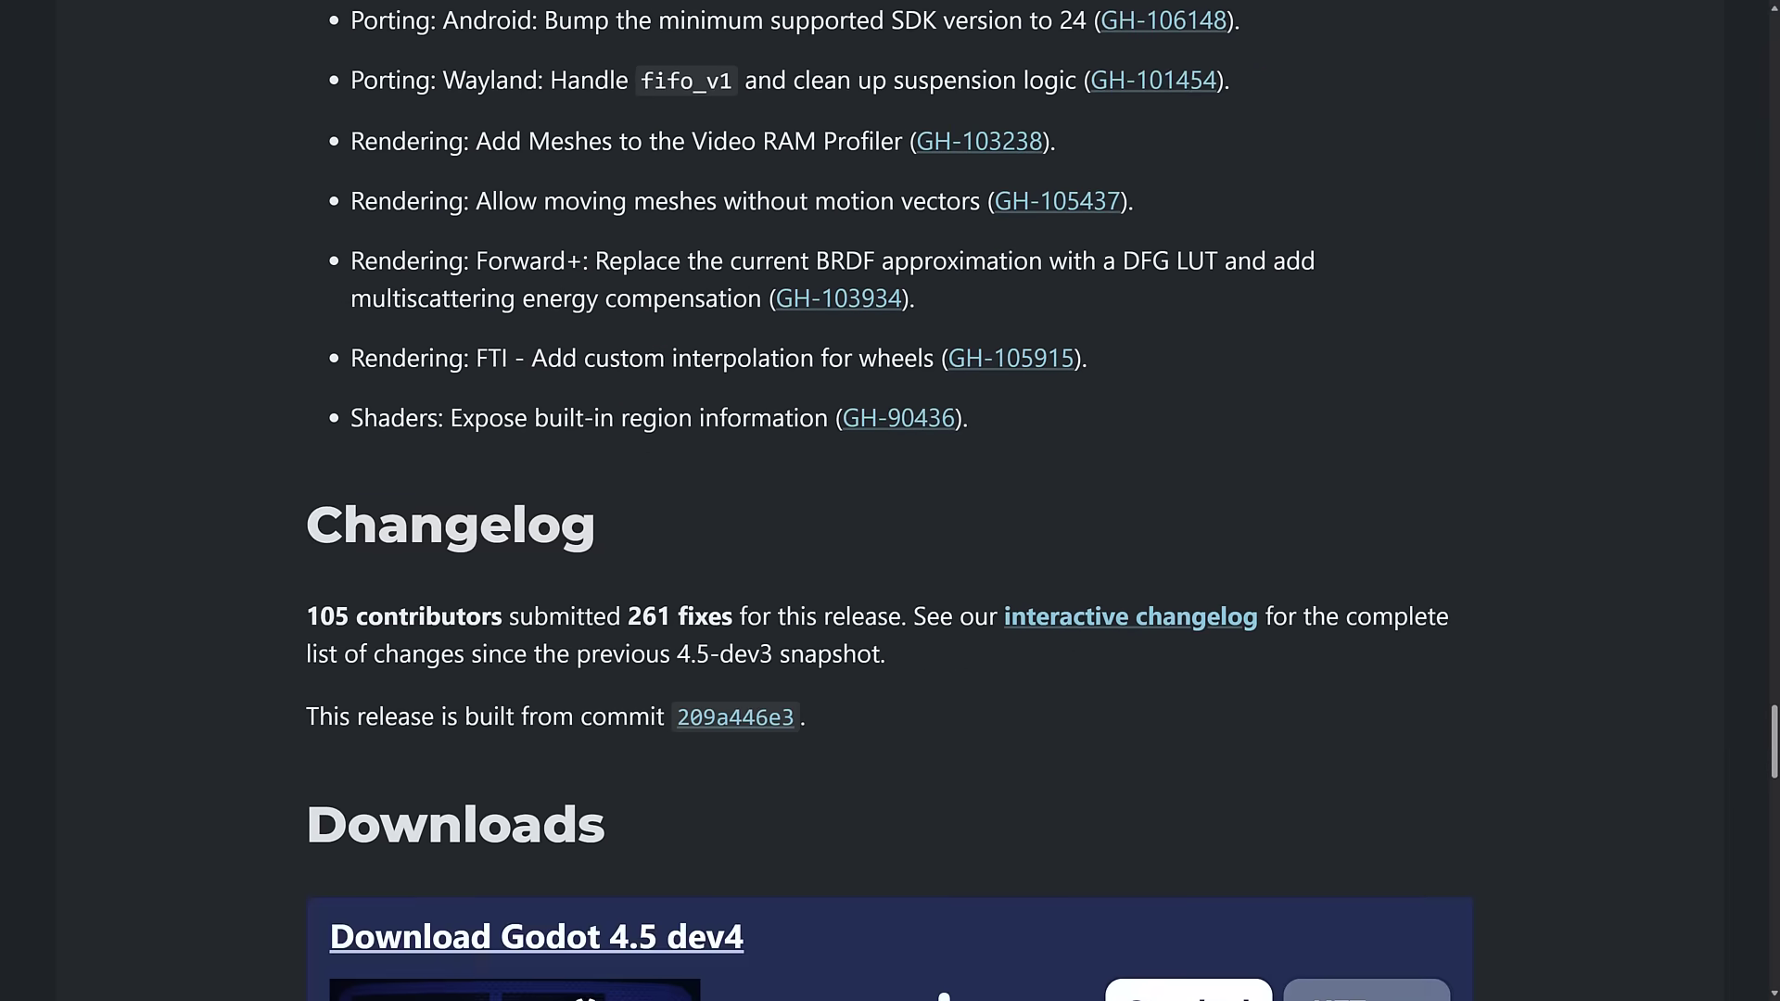
pyautogui.scroll(3, 834, 509)
pyautogui.scroll(-2, 798, 600)
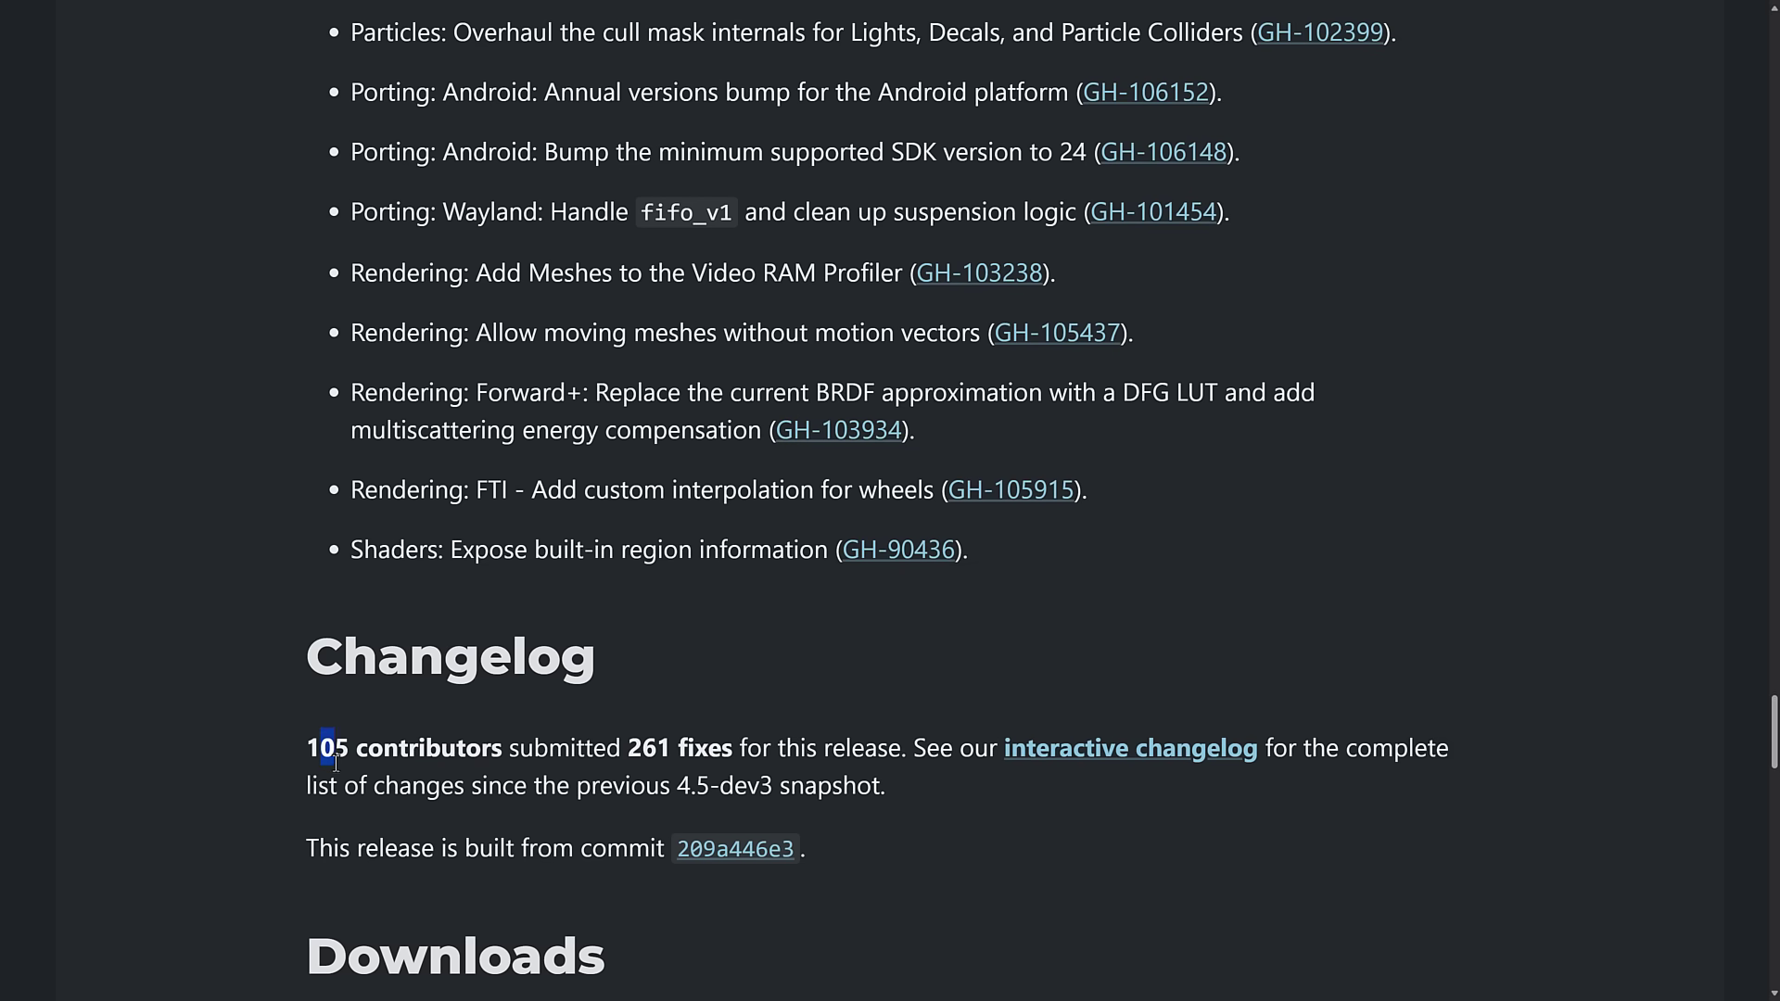
# Read the Changelog section's contributor and fix counts and its interactive changelog reference.
pyautogui.moveTo(335, 762); pyautogui.dragTo(686, 777)
pyautogui.click(697, 758)
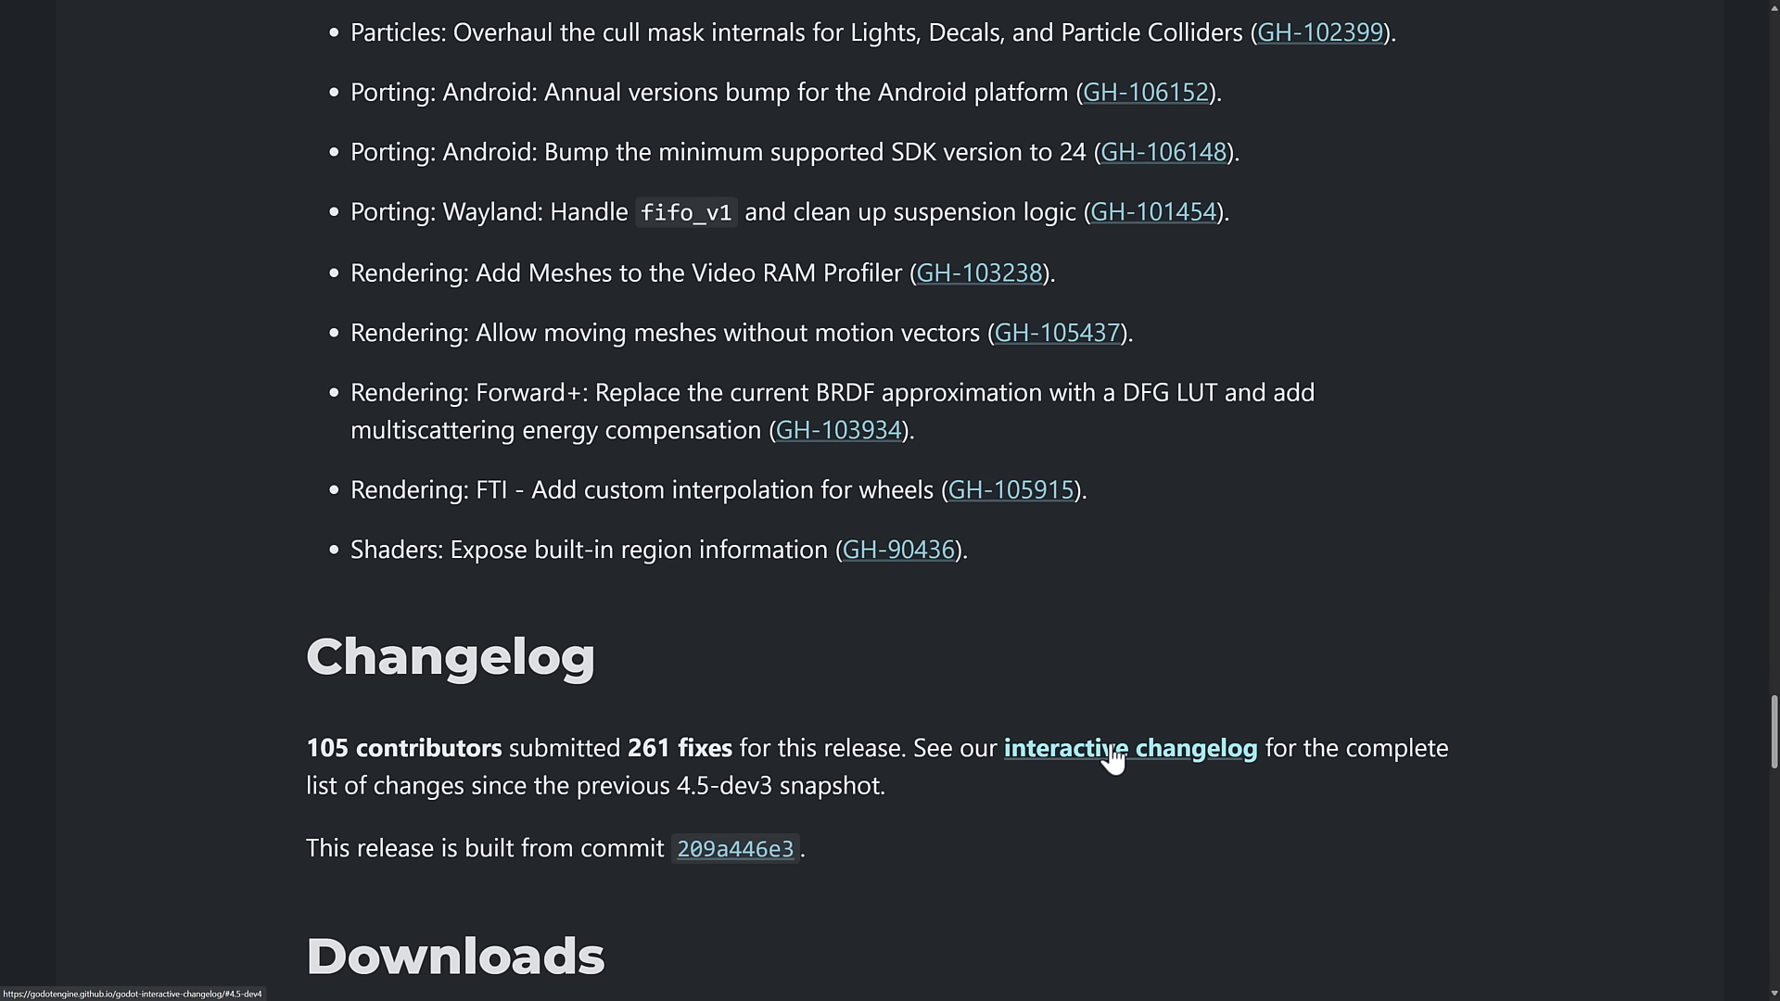
pyautogui.scroll(-7, 612, 567)
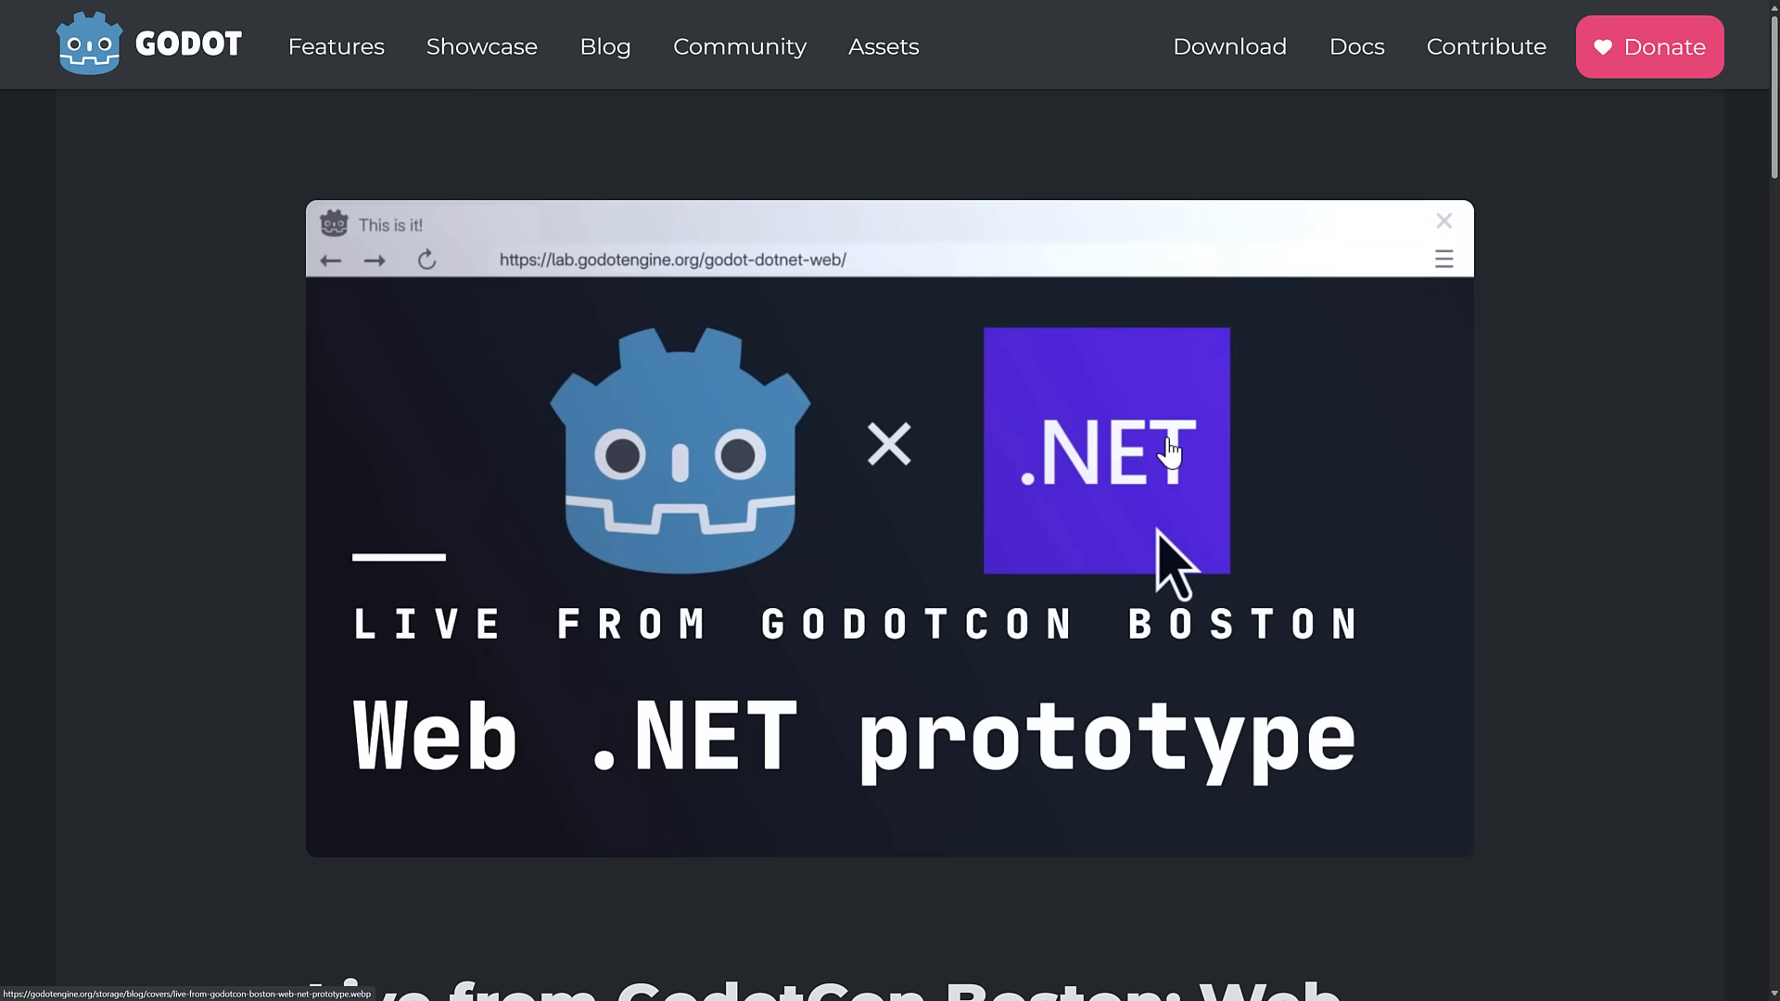
# Read the Web .NET prototype post's introduction and the earlier approaches listed under "Wasn't it impossible?".
pyautogui.scroll(-2, 623, 556)
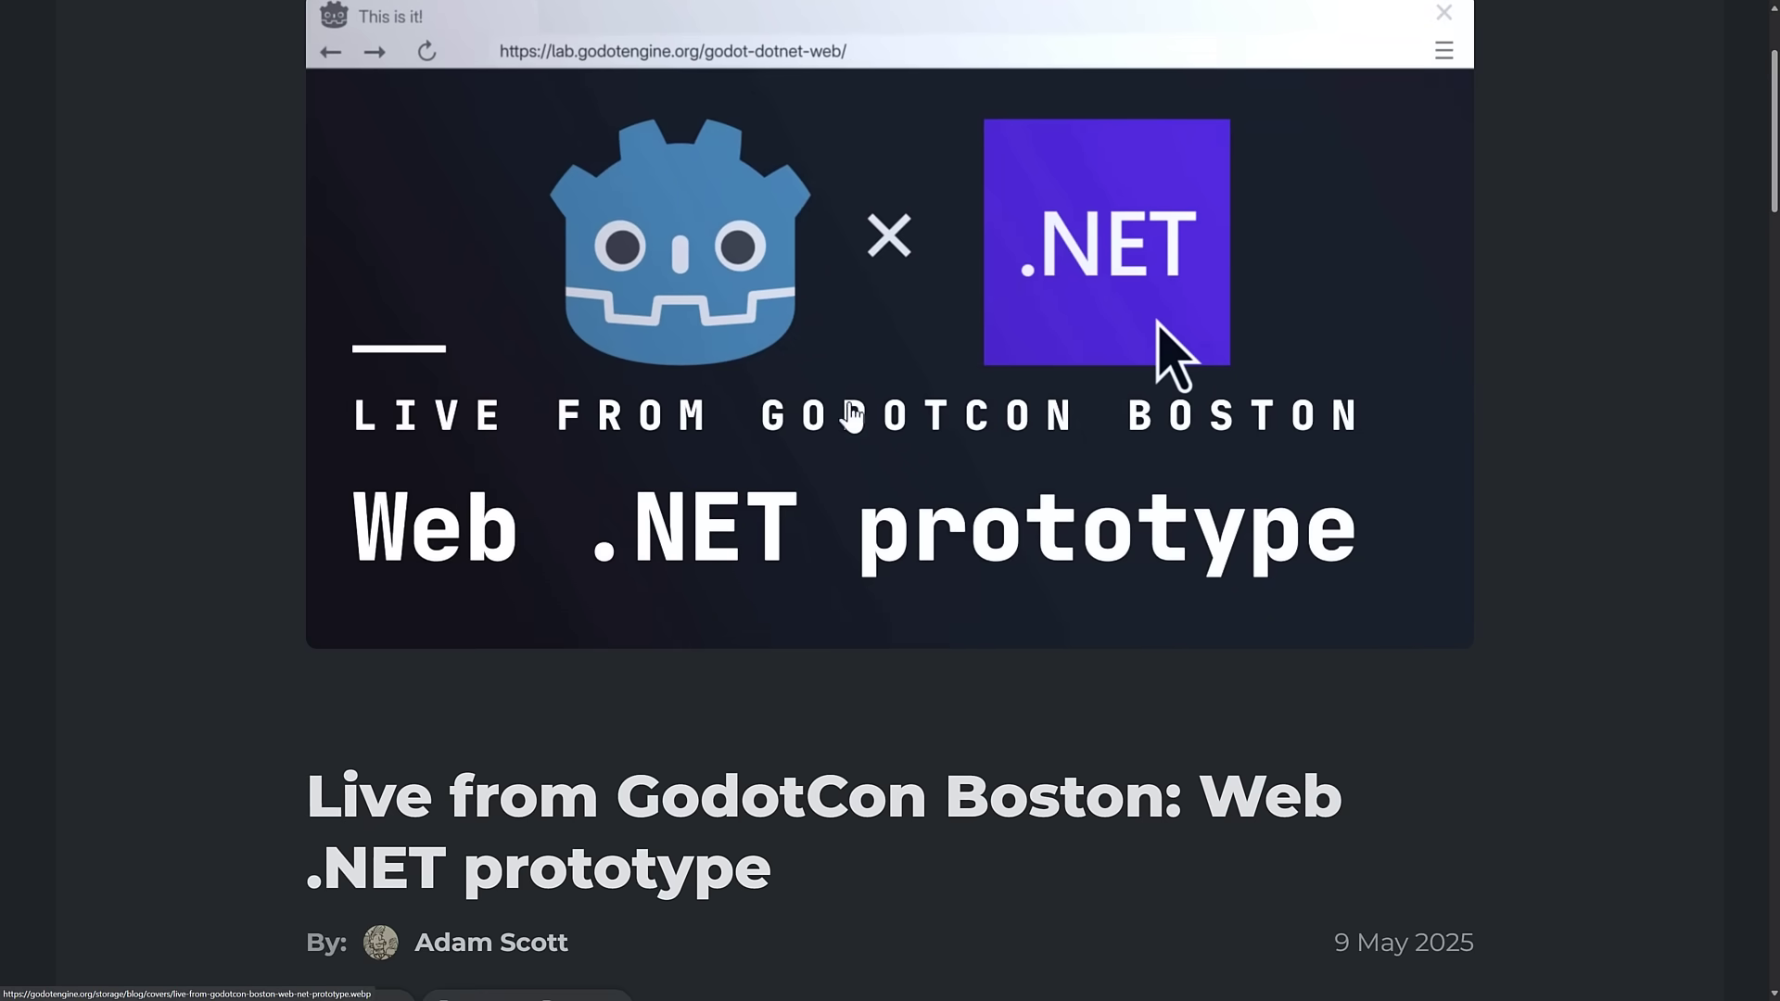
pyautogui.scroll(-7, 1242, 422)
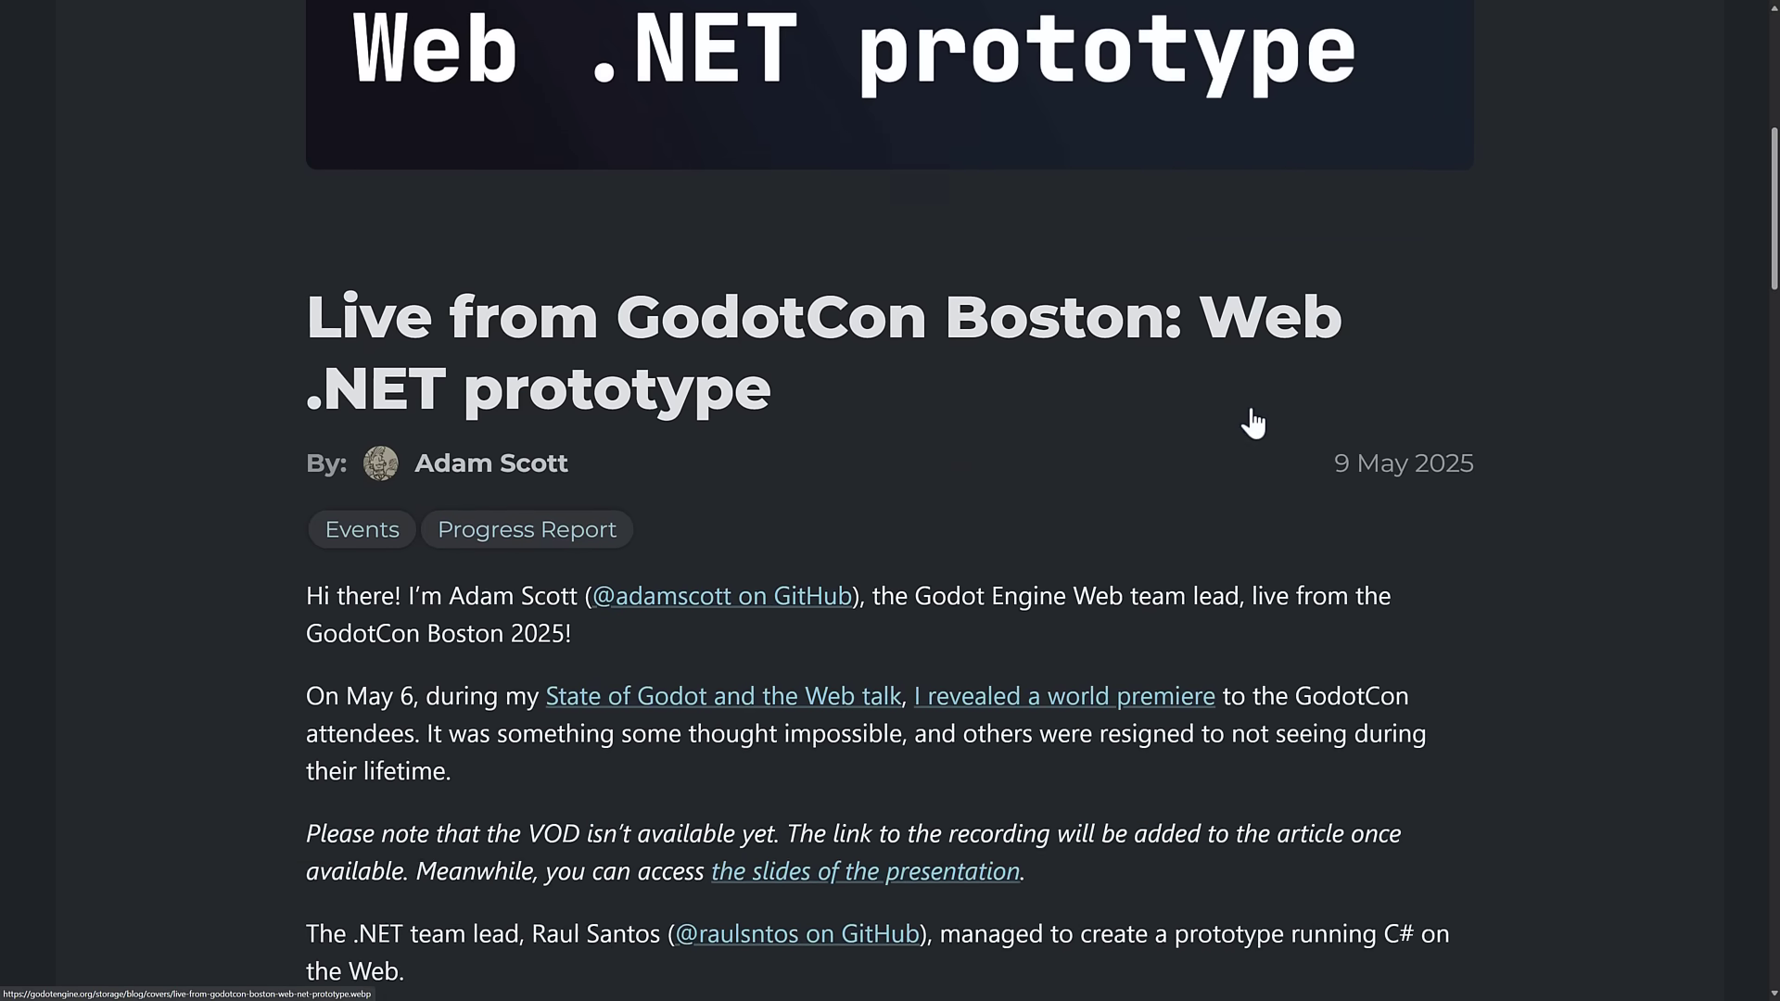
pyautogui.scroll(-6, 1253, 422)
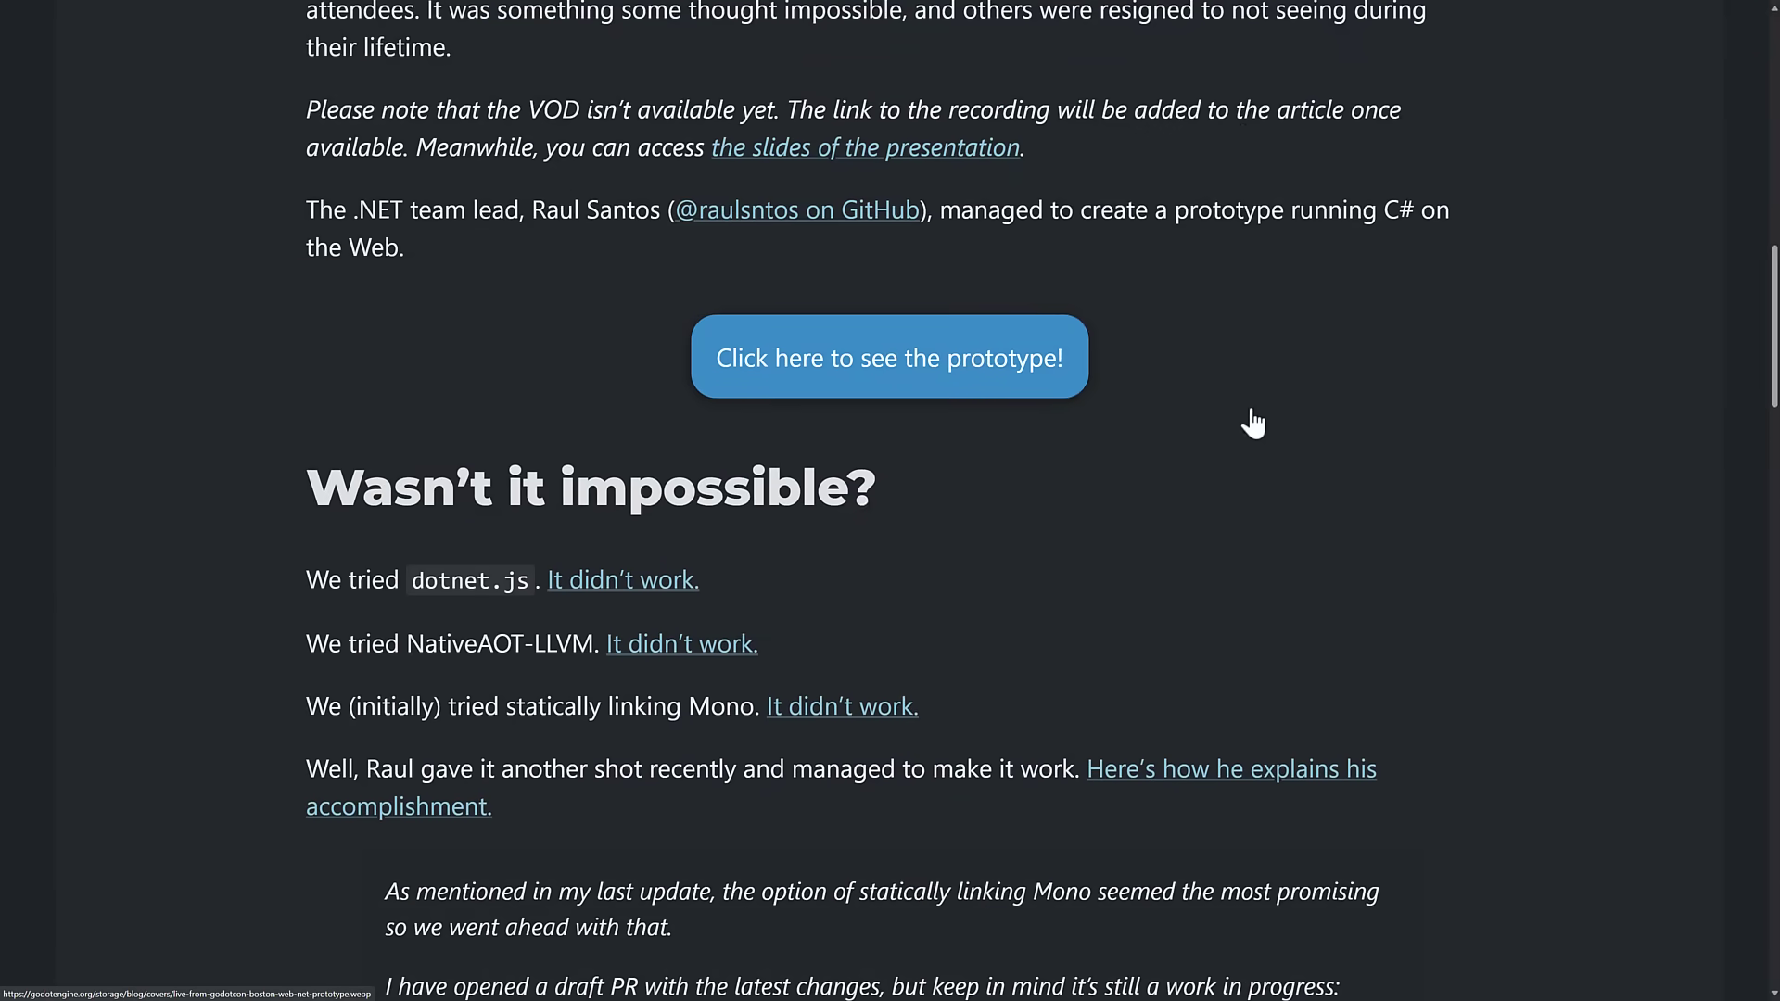
pyautogui.scroll(-1, 1257, 422)
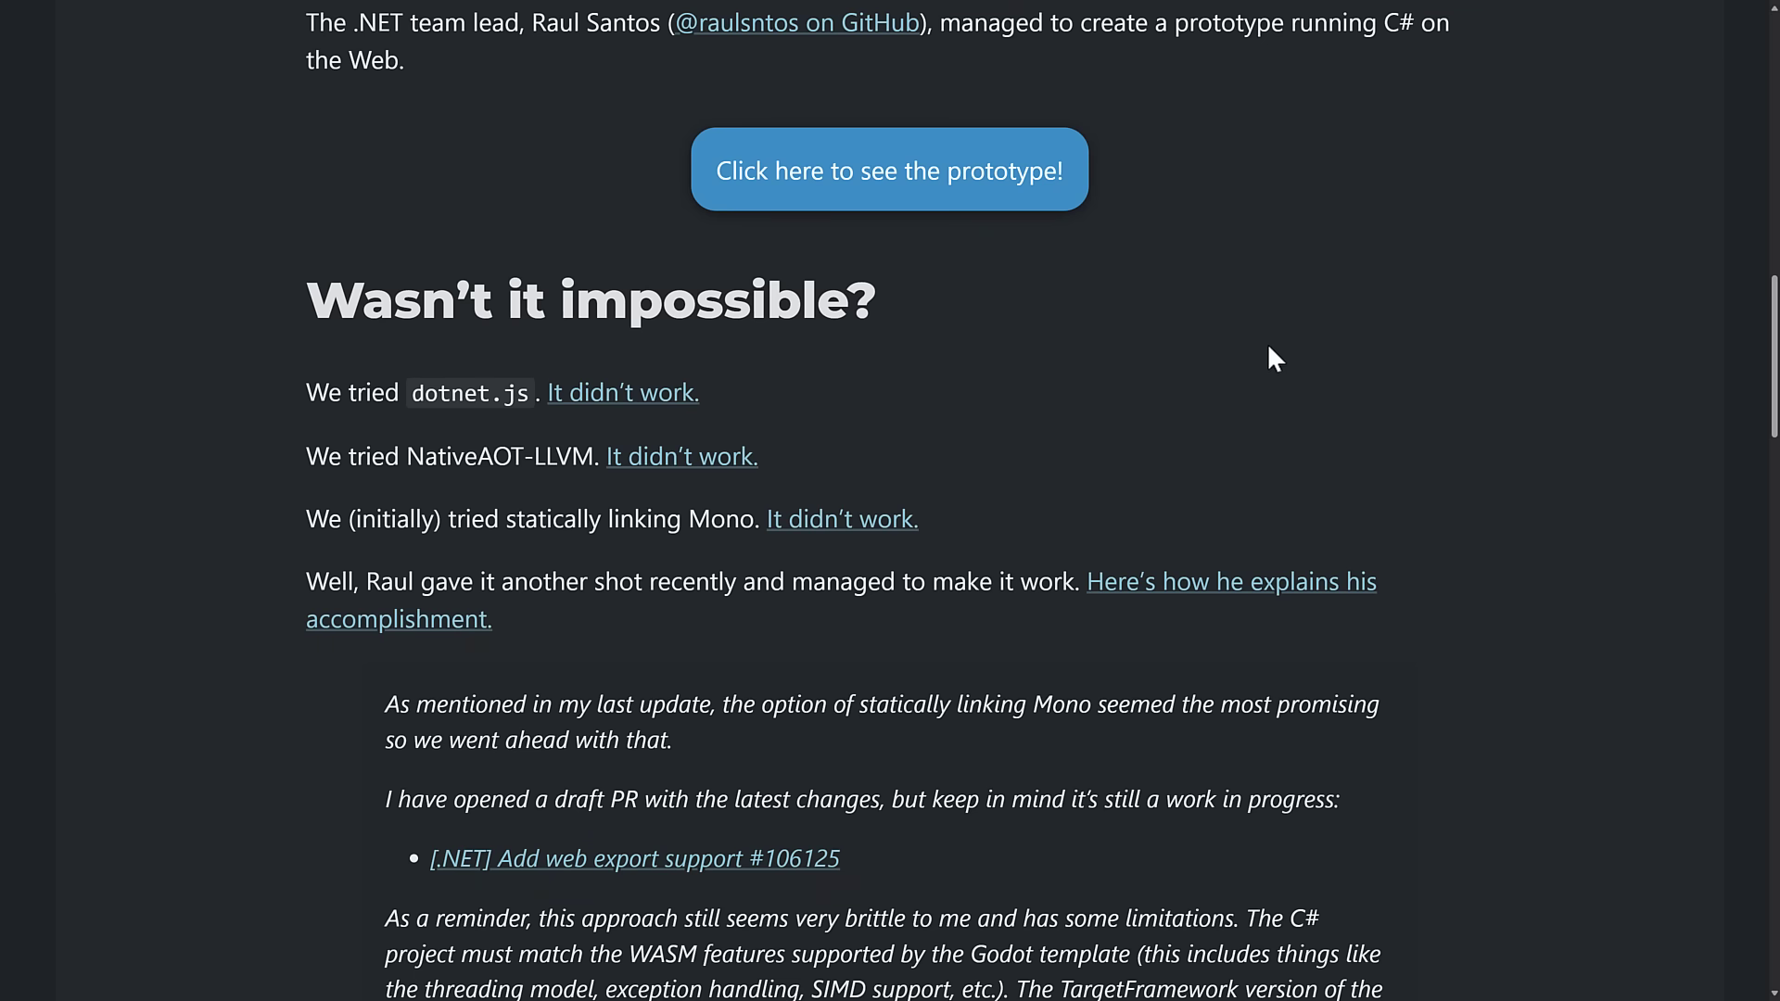
pyautogui.scroll(-2, 1270, 355)
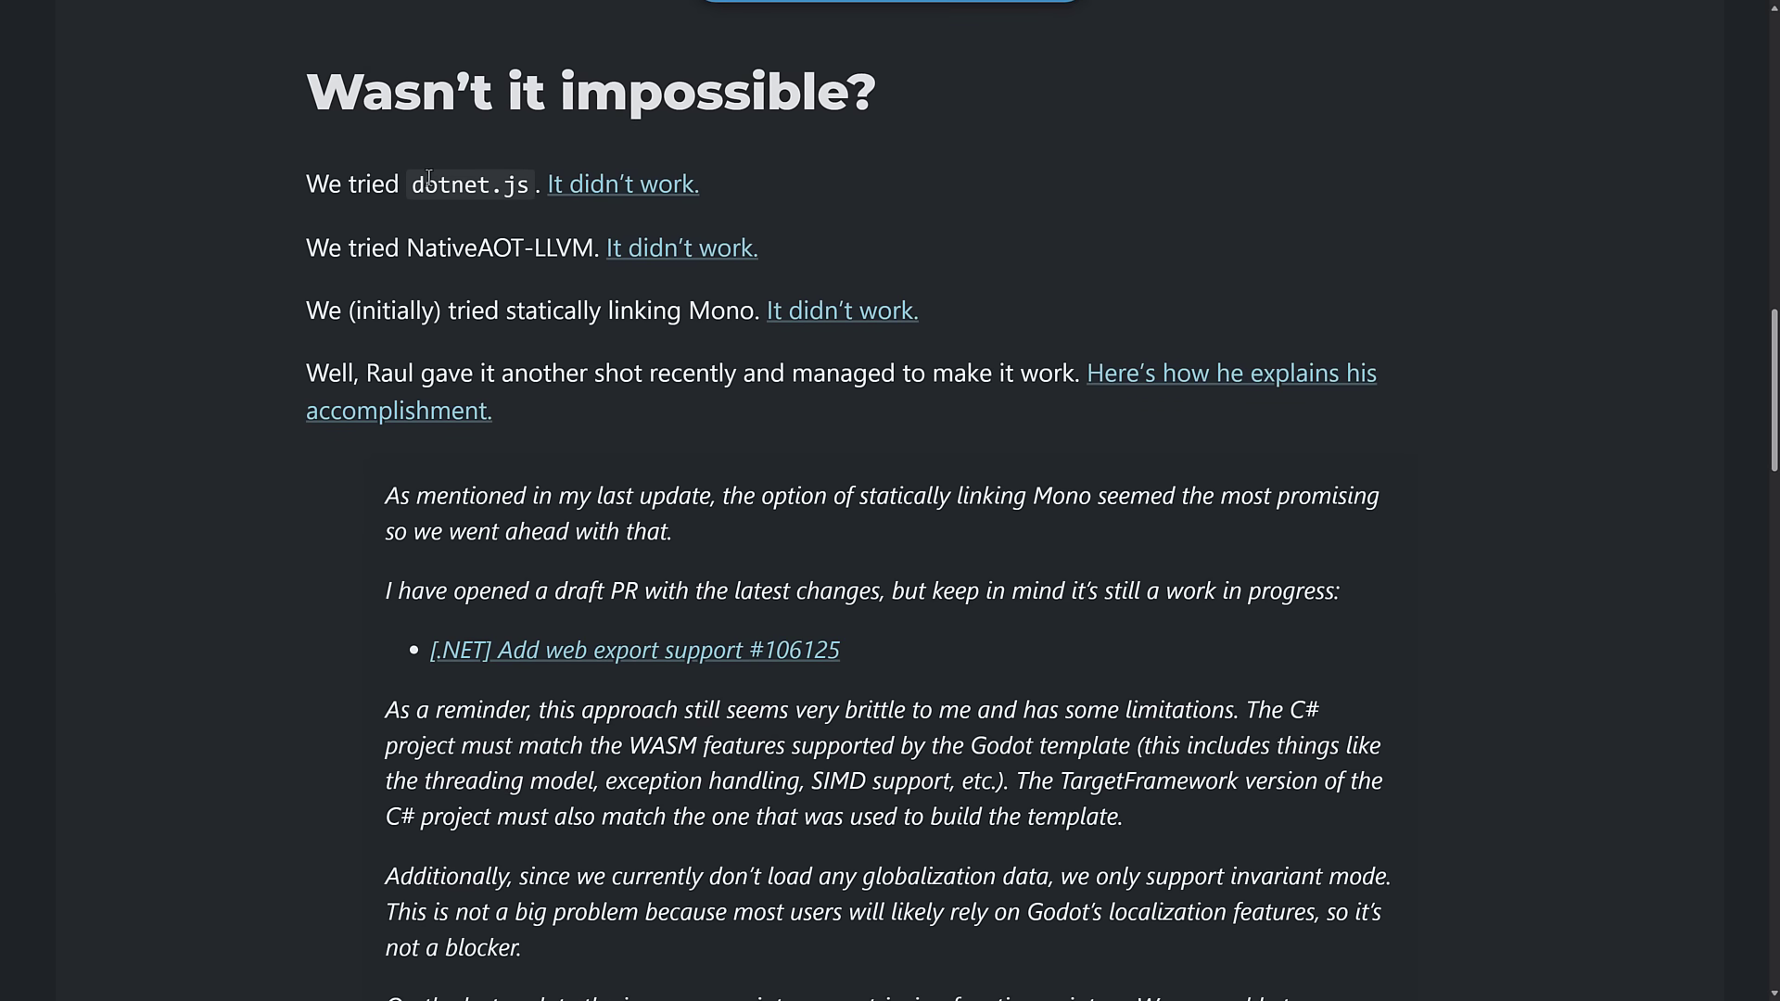
pyautogui.scroll(-2, 833, 317)
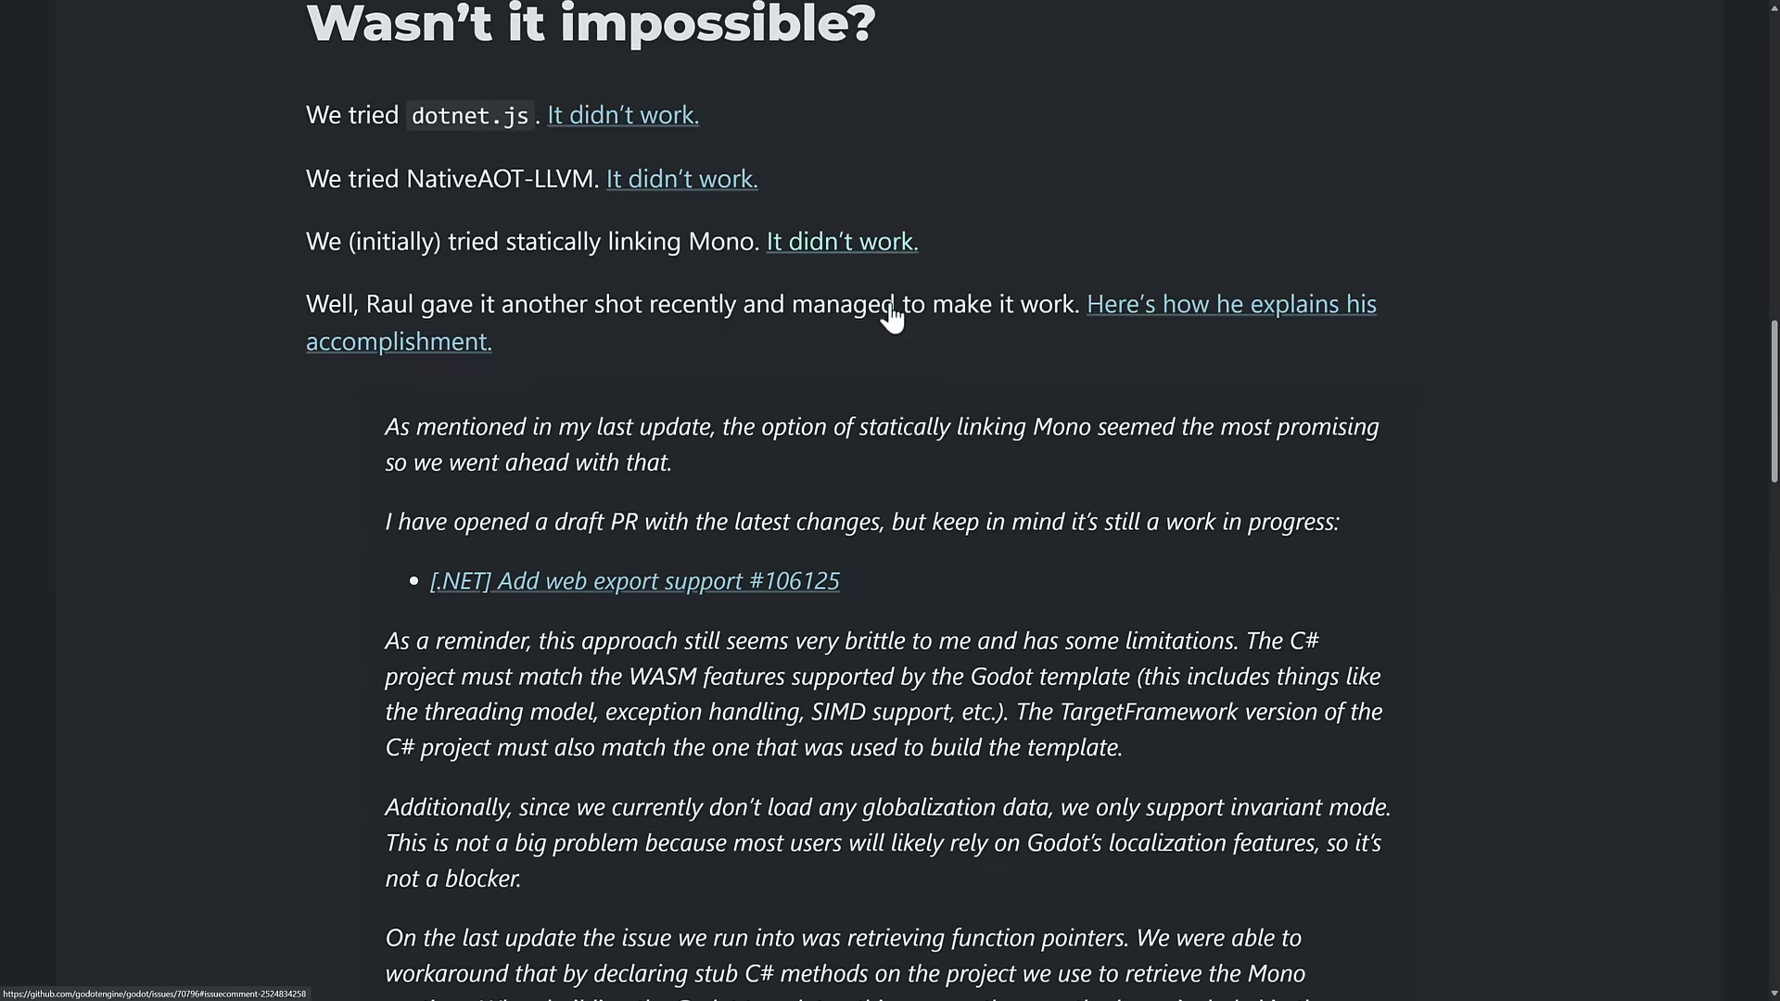
pyautogui.scroll(-2, 1085, 251)
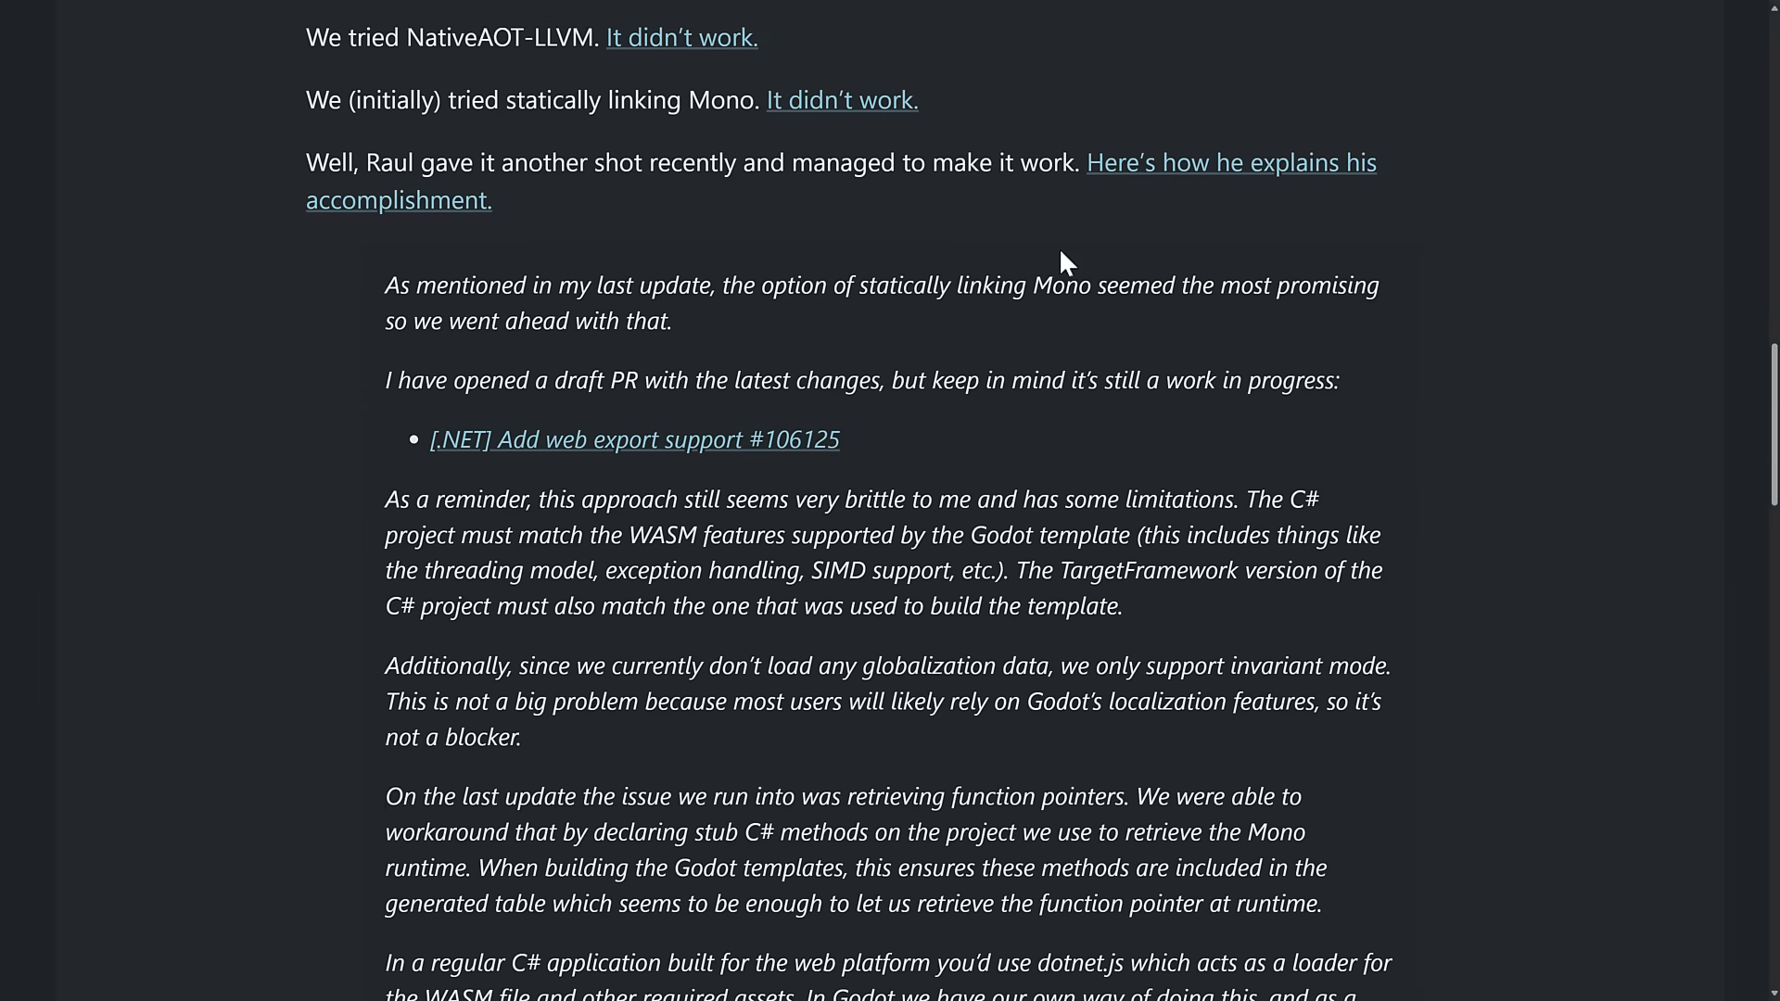
# Study the quoted explanation of the statically linked Mono approach, covering its limitations, function pointers and JavaScript stubs.
pyautogui.scroll(-4, 899, 255)
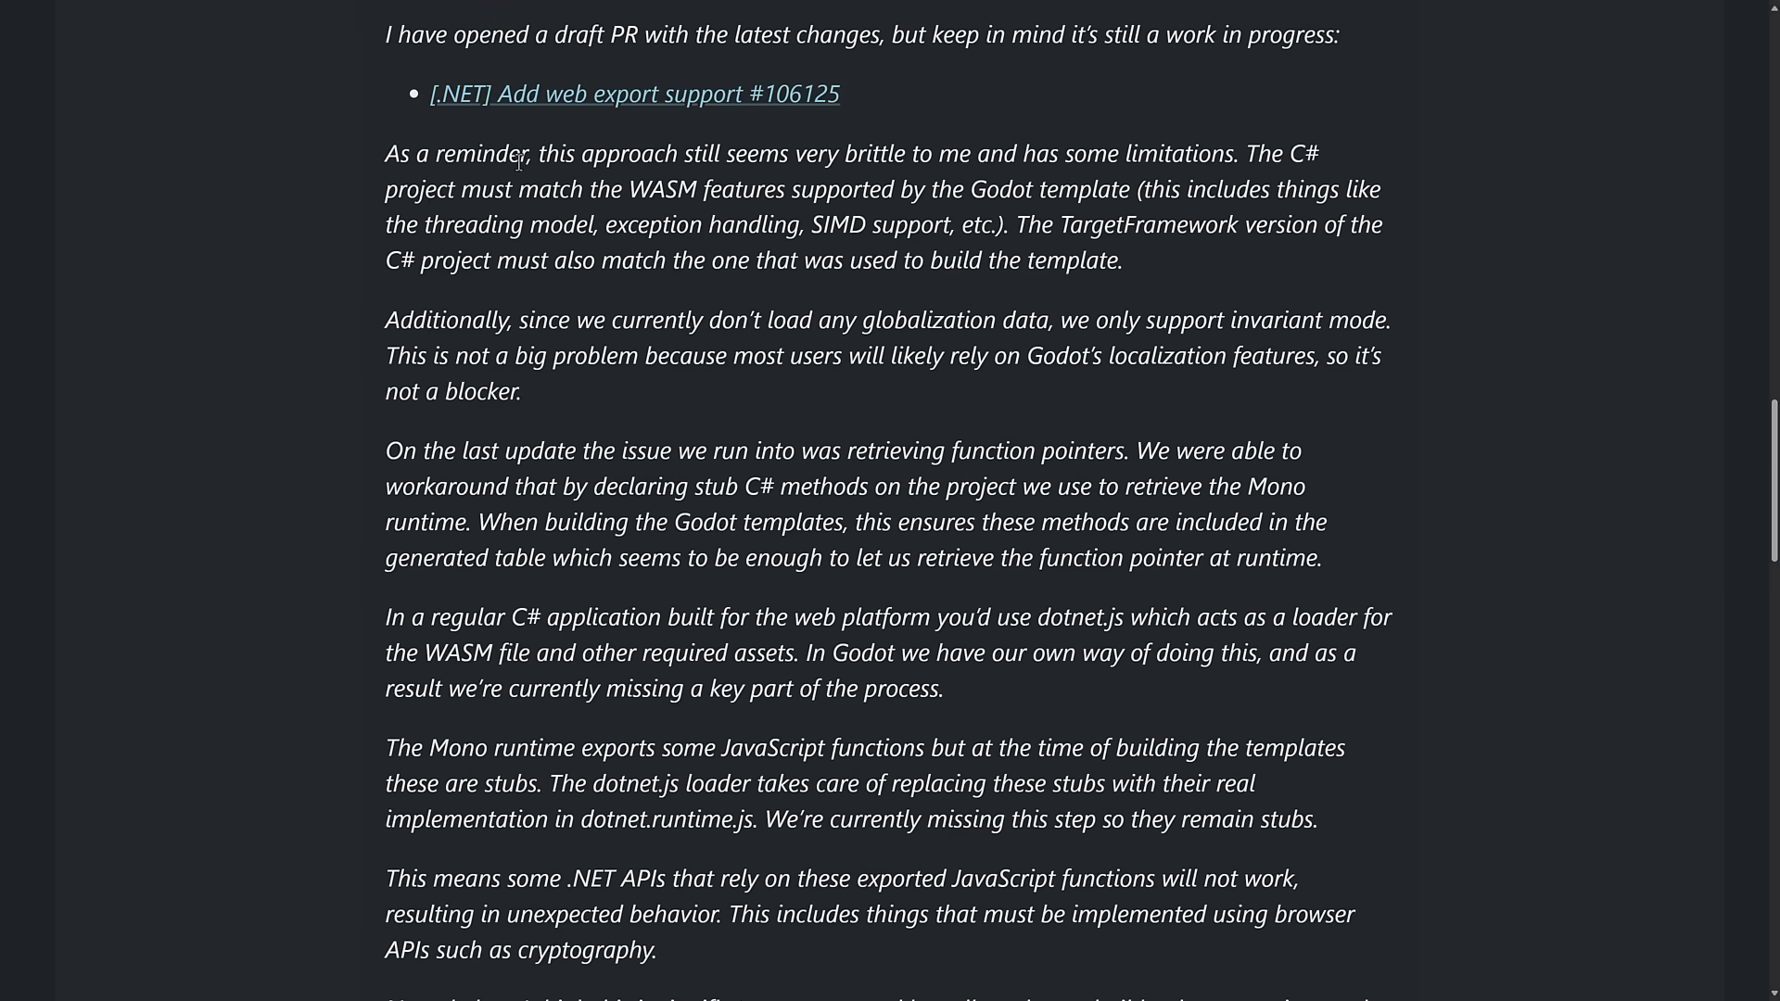
pyautogui.moveTo(519, 160); pyautogui.dragTo(1220, 241)
pyautogui.click(1220, 241)
pyautogui.scroll(-3, 1220, 241)
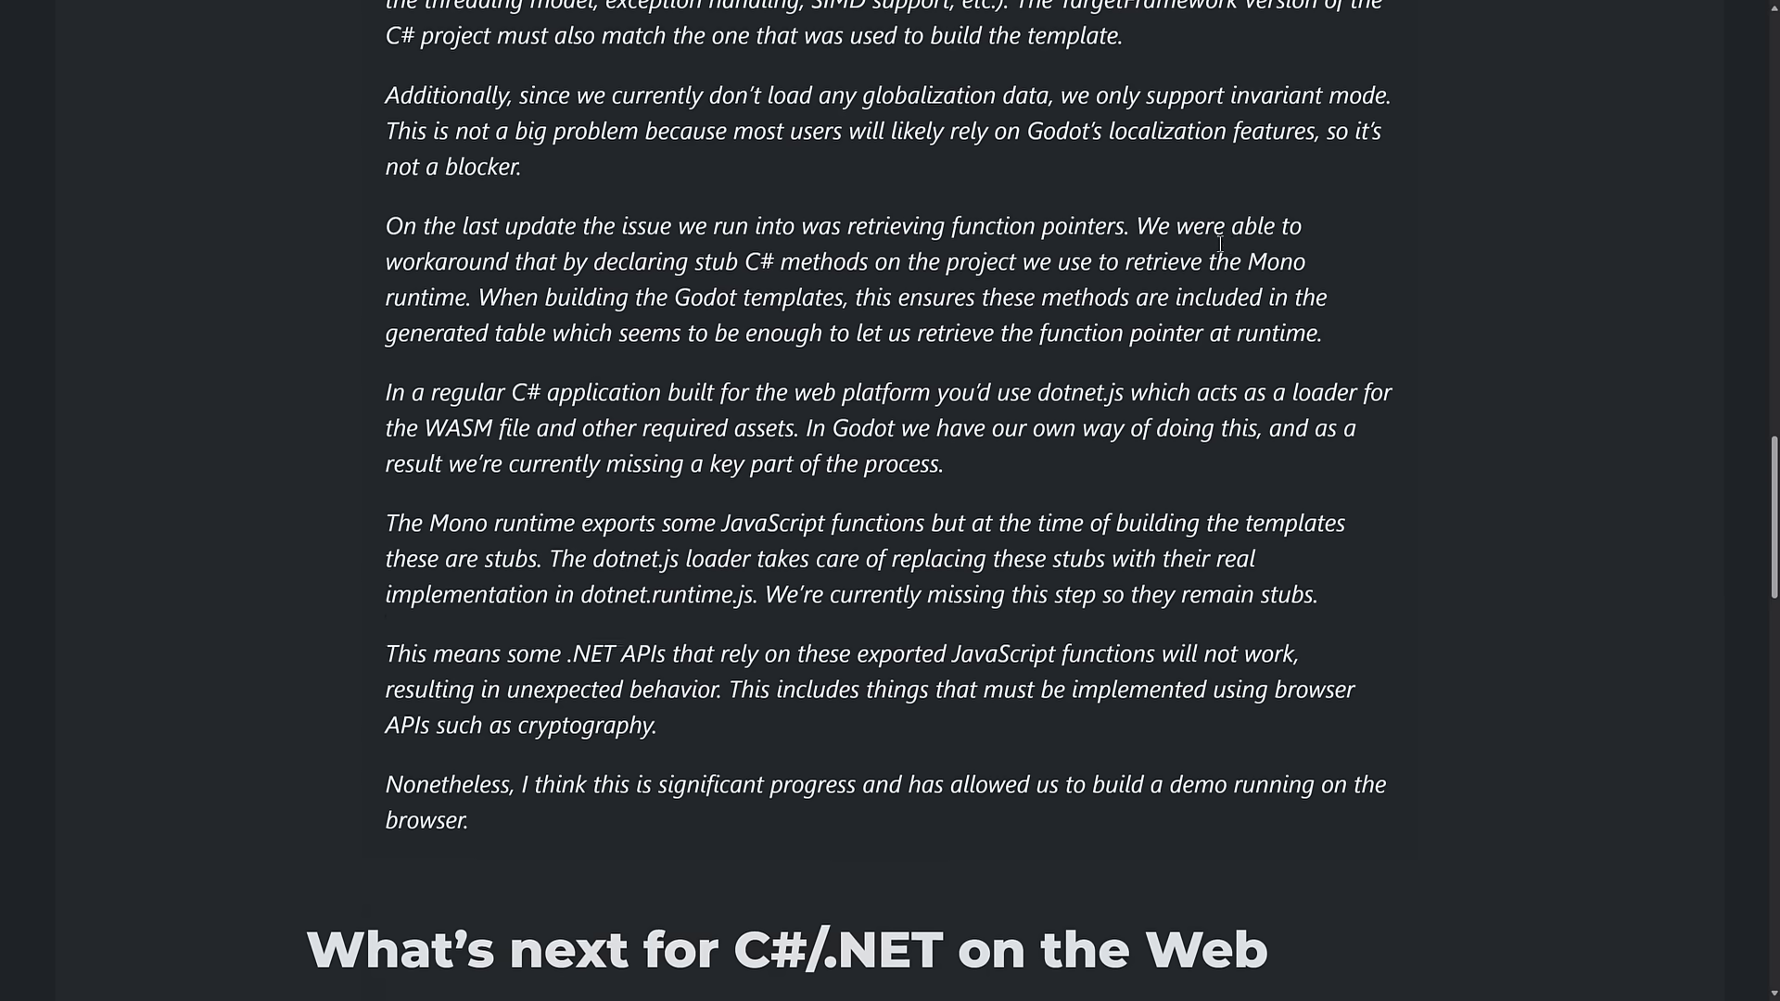
pyautogui.scroll(-7, 1220, 243)
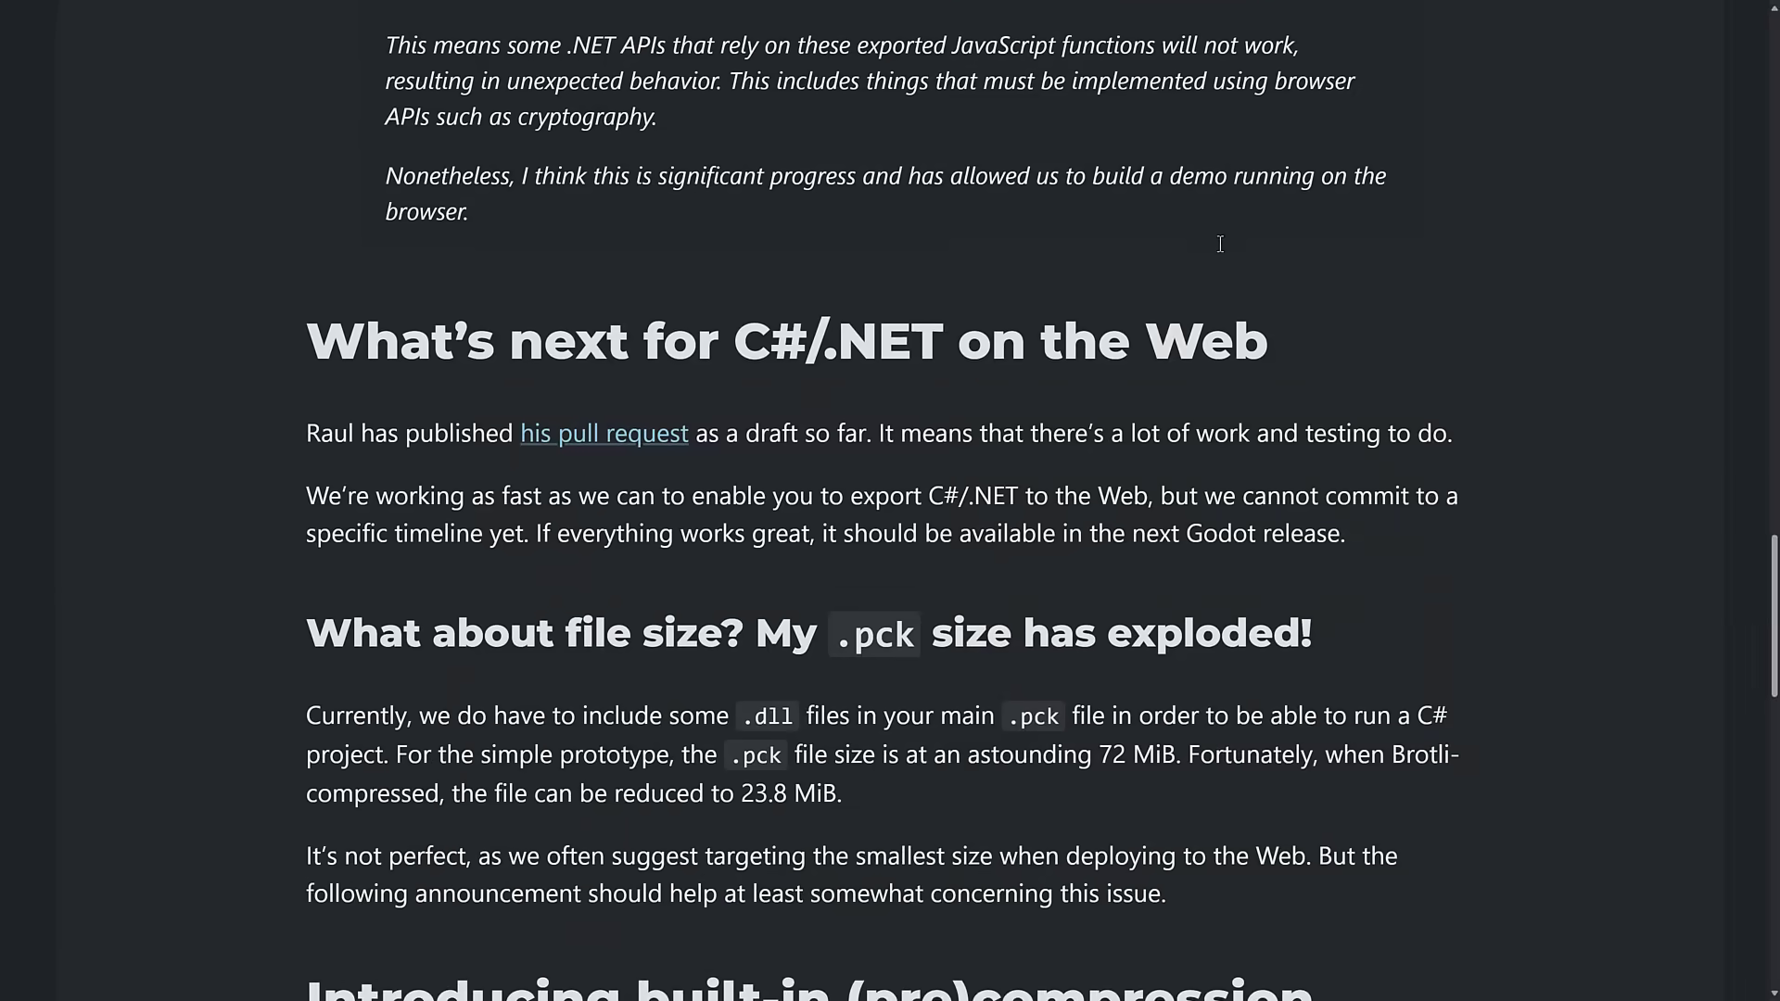
pyautogui.scroll(2, 1220, 243)
pyautogui.moveTo(722, 310); pyautogui.dragTo(424, 250)
pyautogui.click(355, 234)
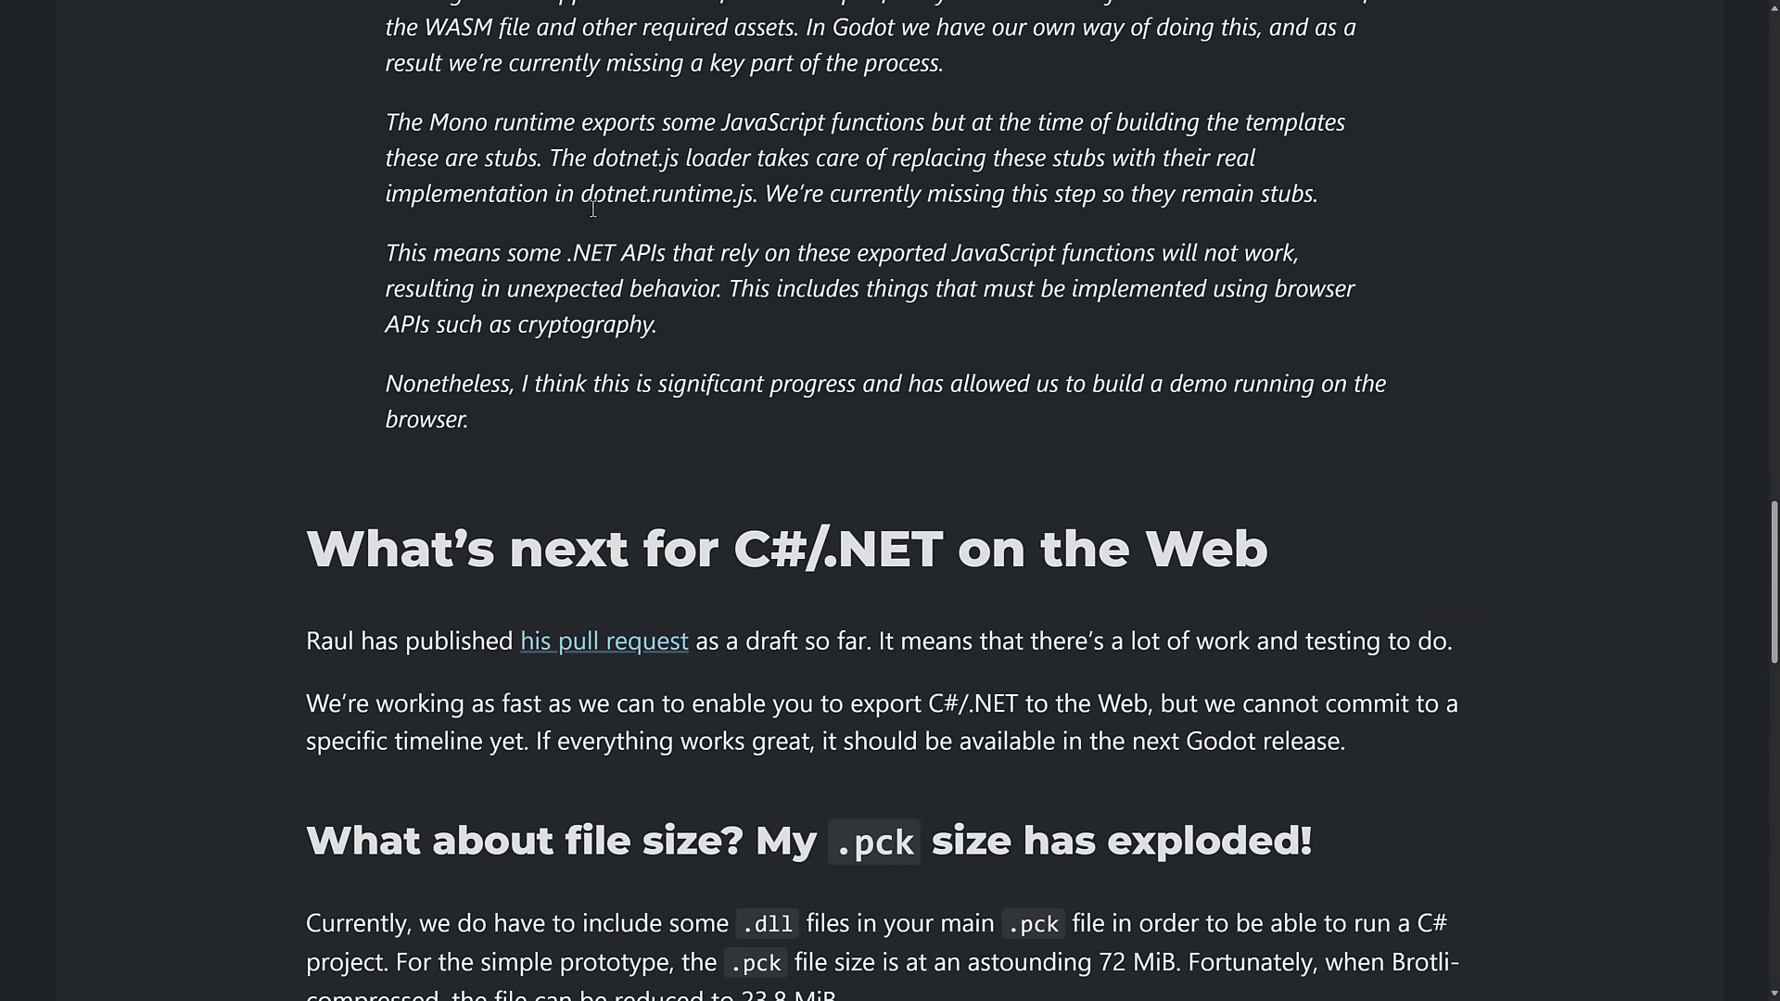
pyautogui.scroll(5, 597, 208)
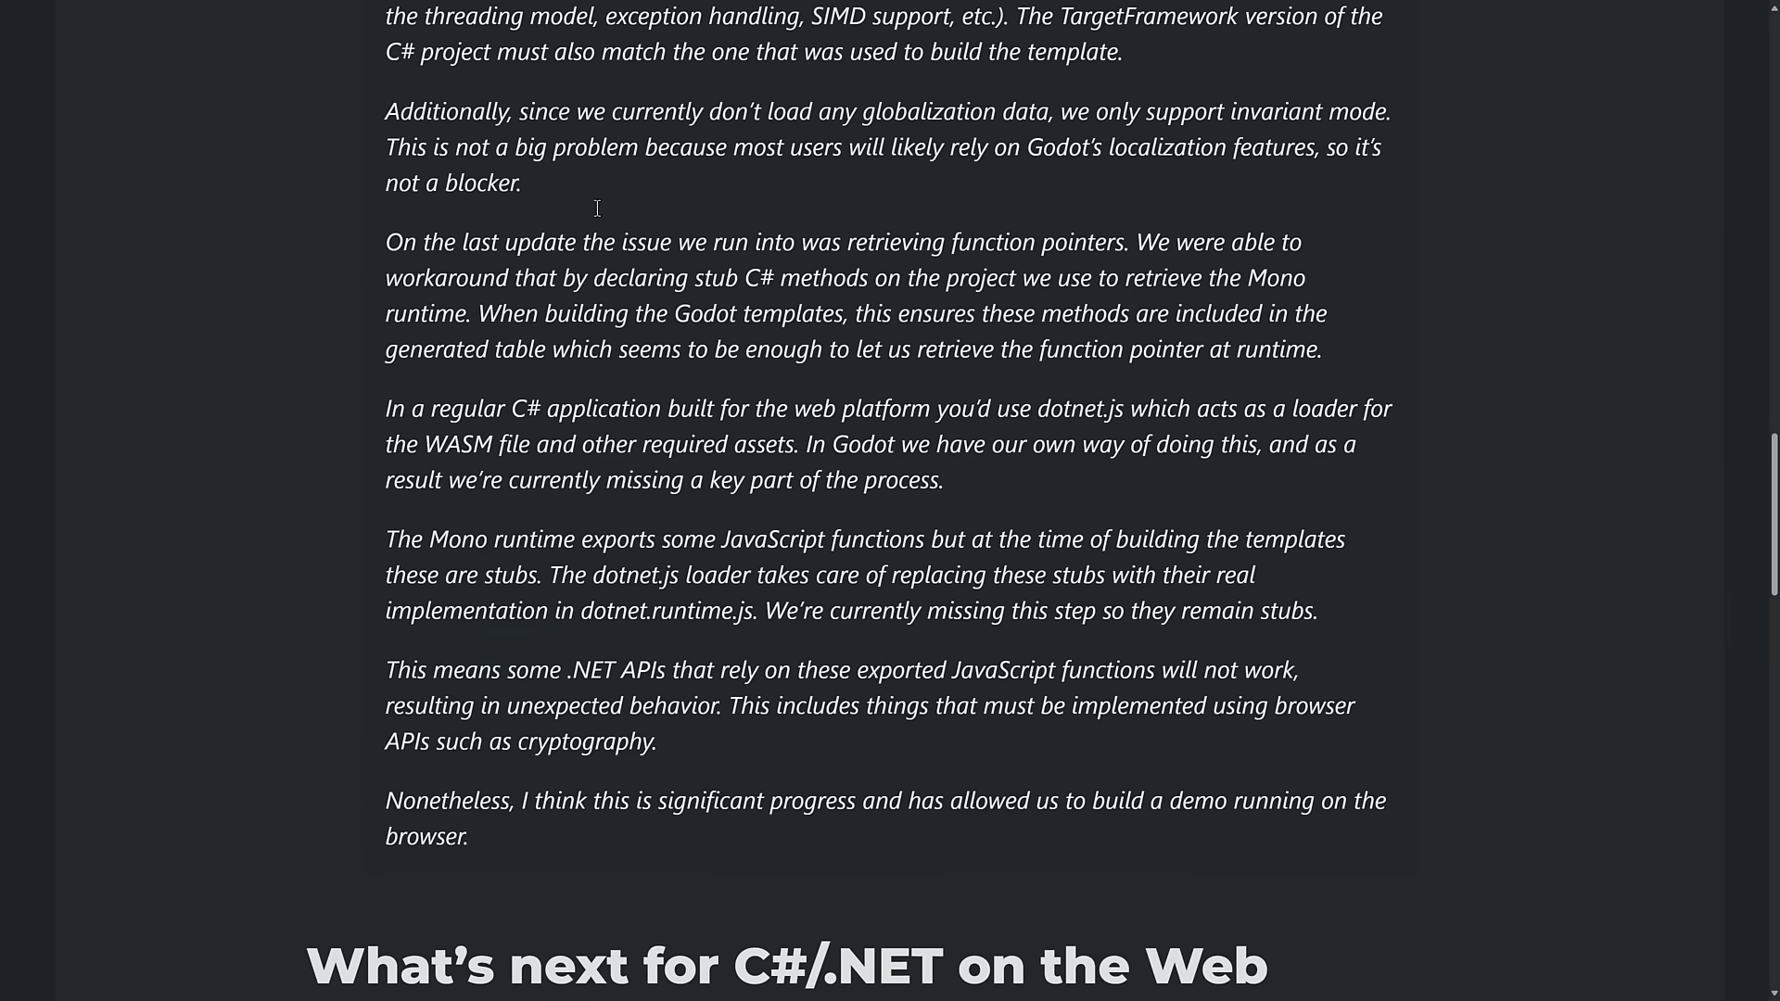
pyautogui.scroll(-4, 597, 208)
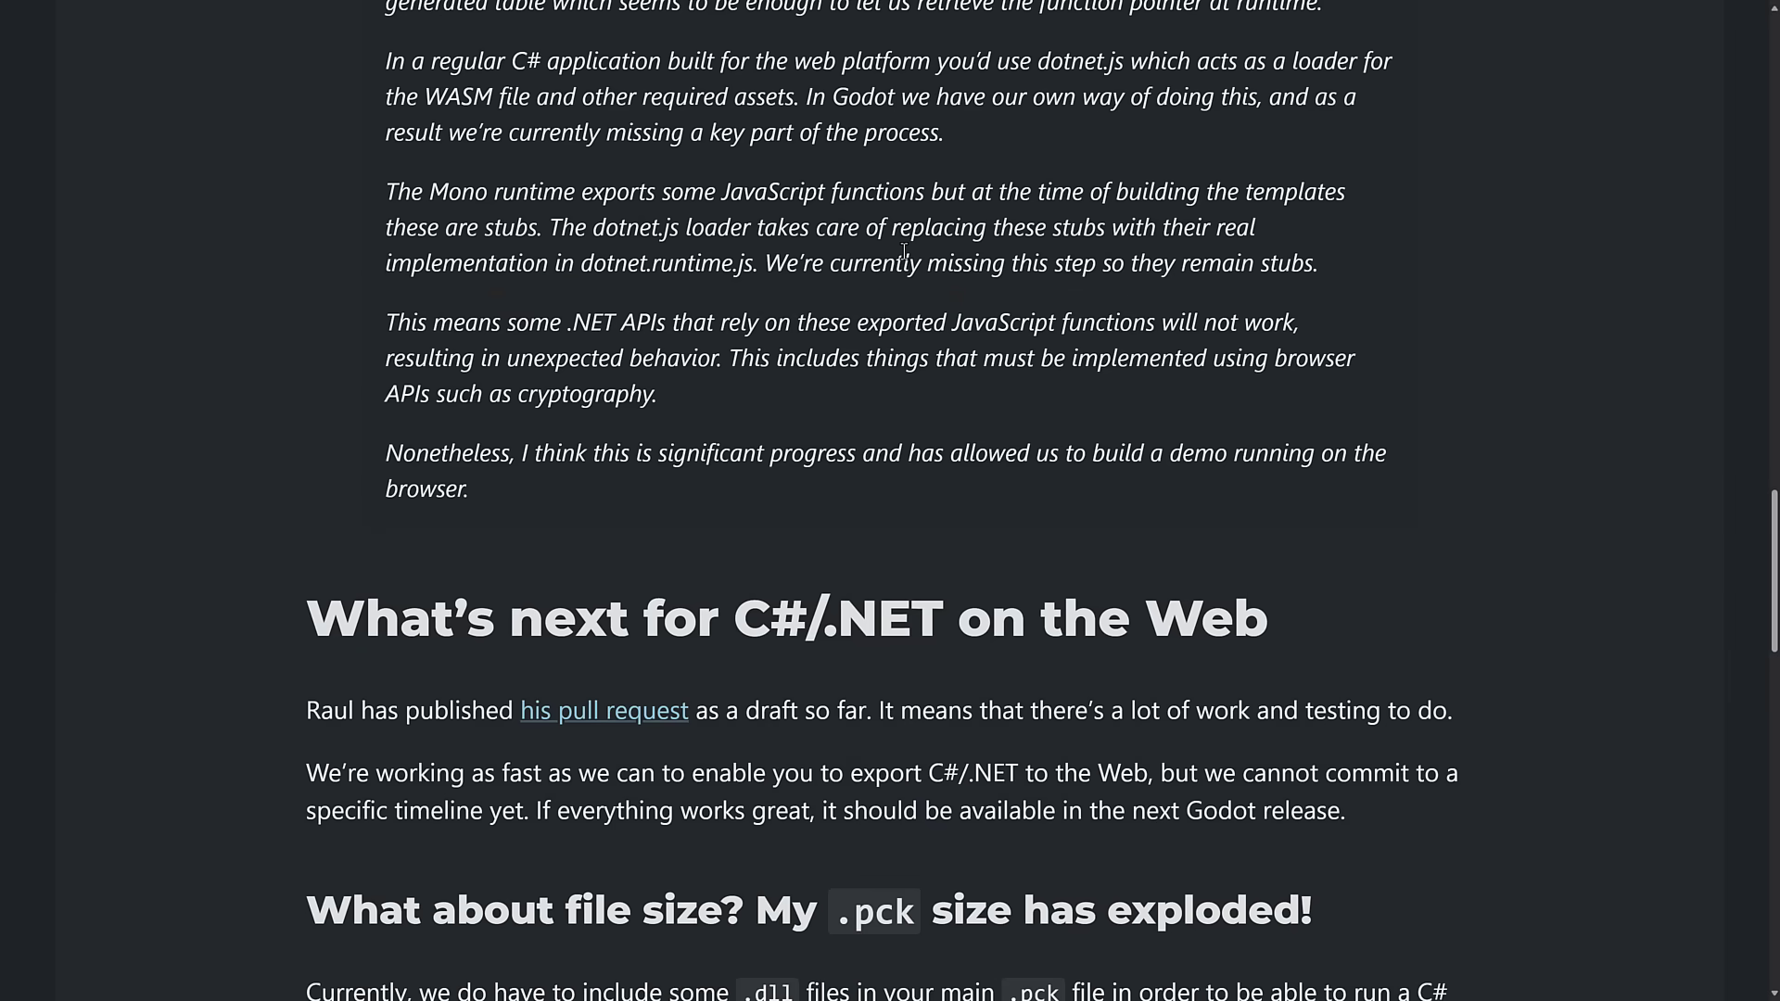
# Read the "What's next for C#/.NET on the Web" section and the .pck file size paragraph, highlighting their key passages.
pyautogui.scroll(-5, 1116, 287)
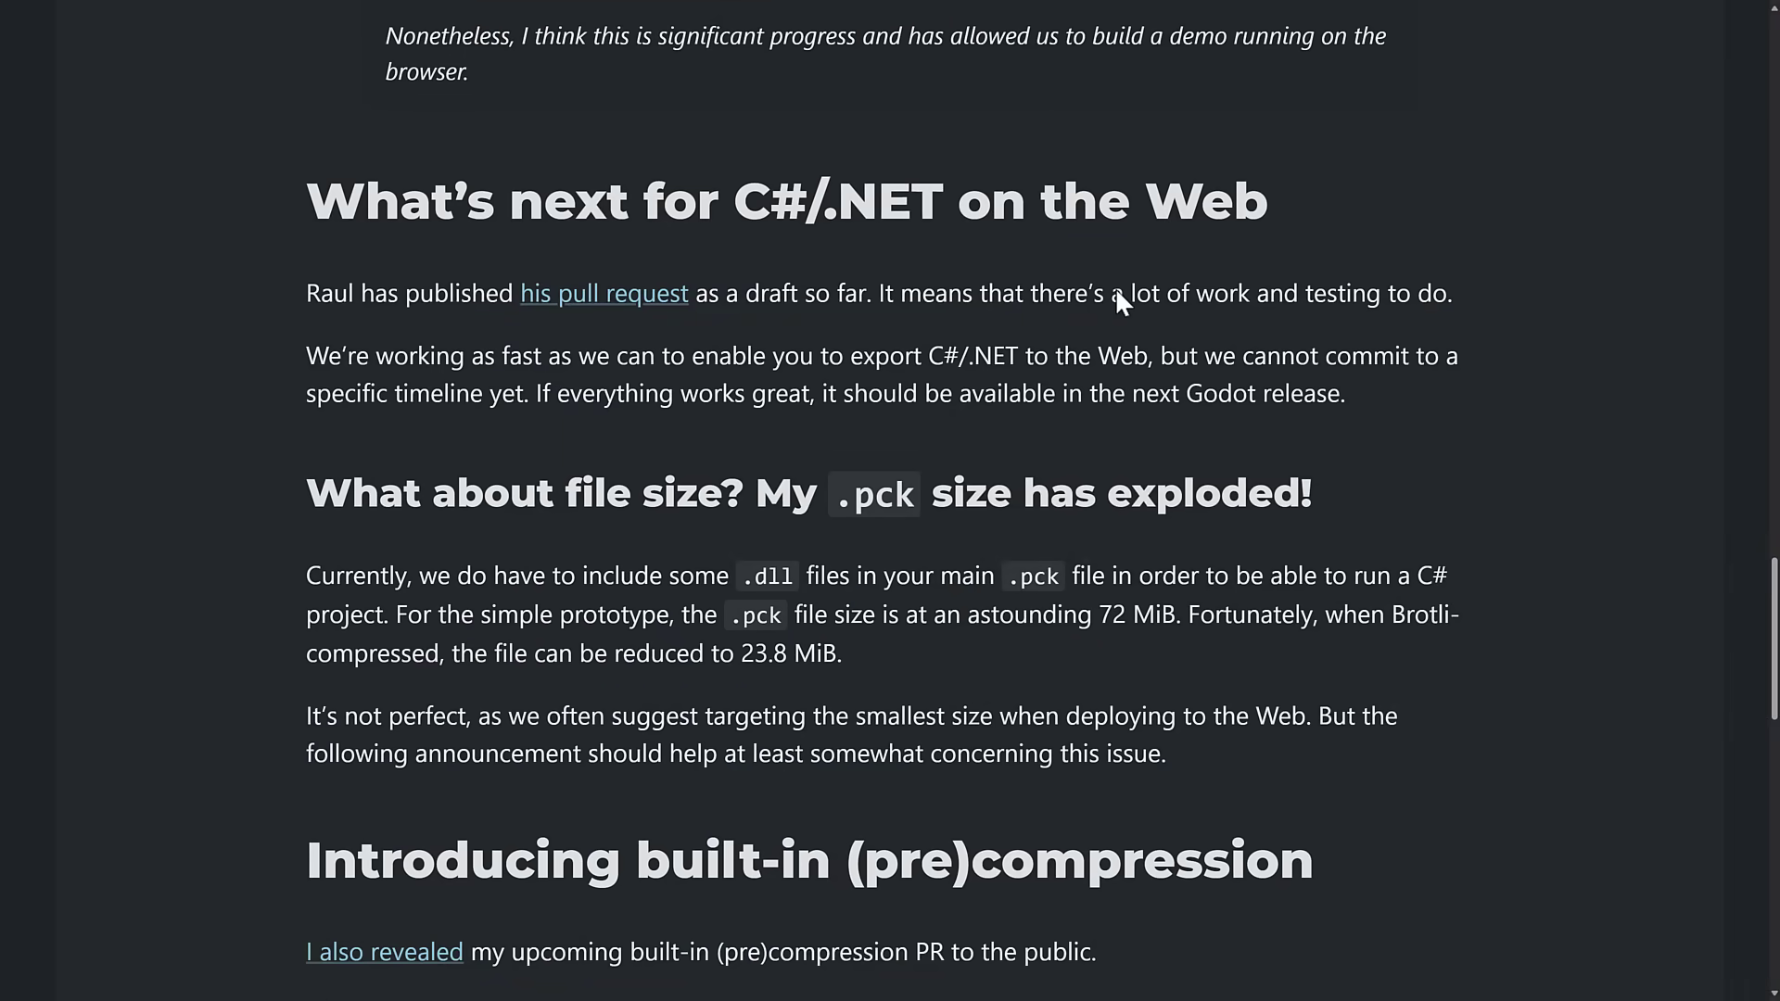
pyautogui.scroll(-1, 1115, 287)
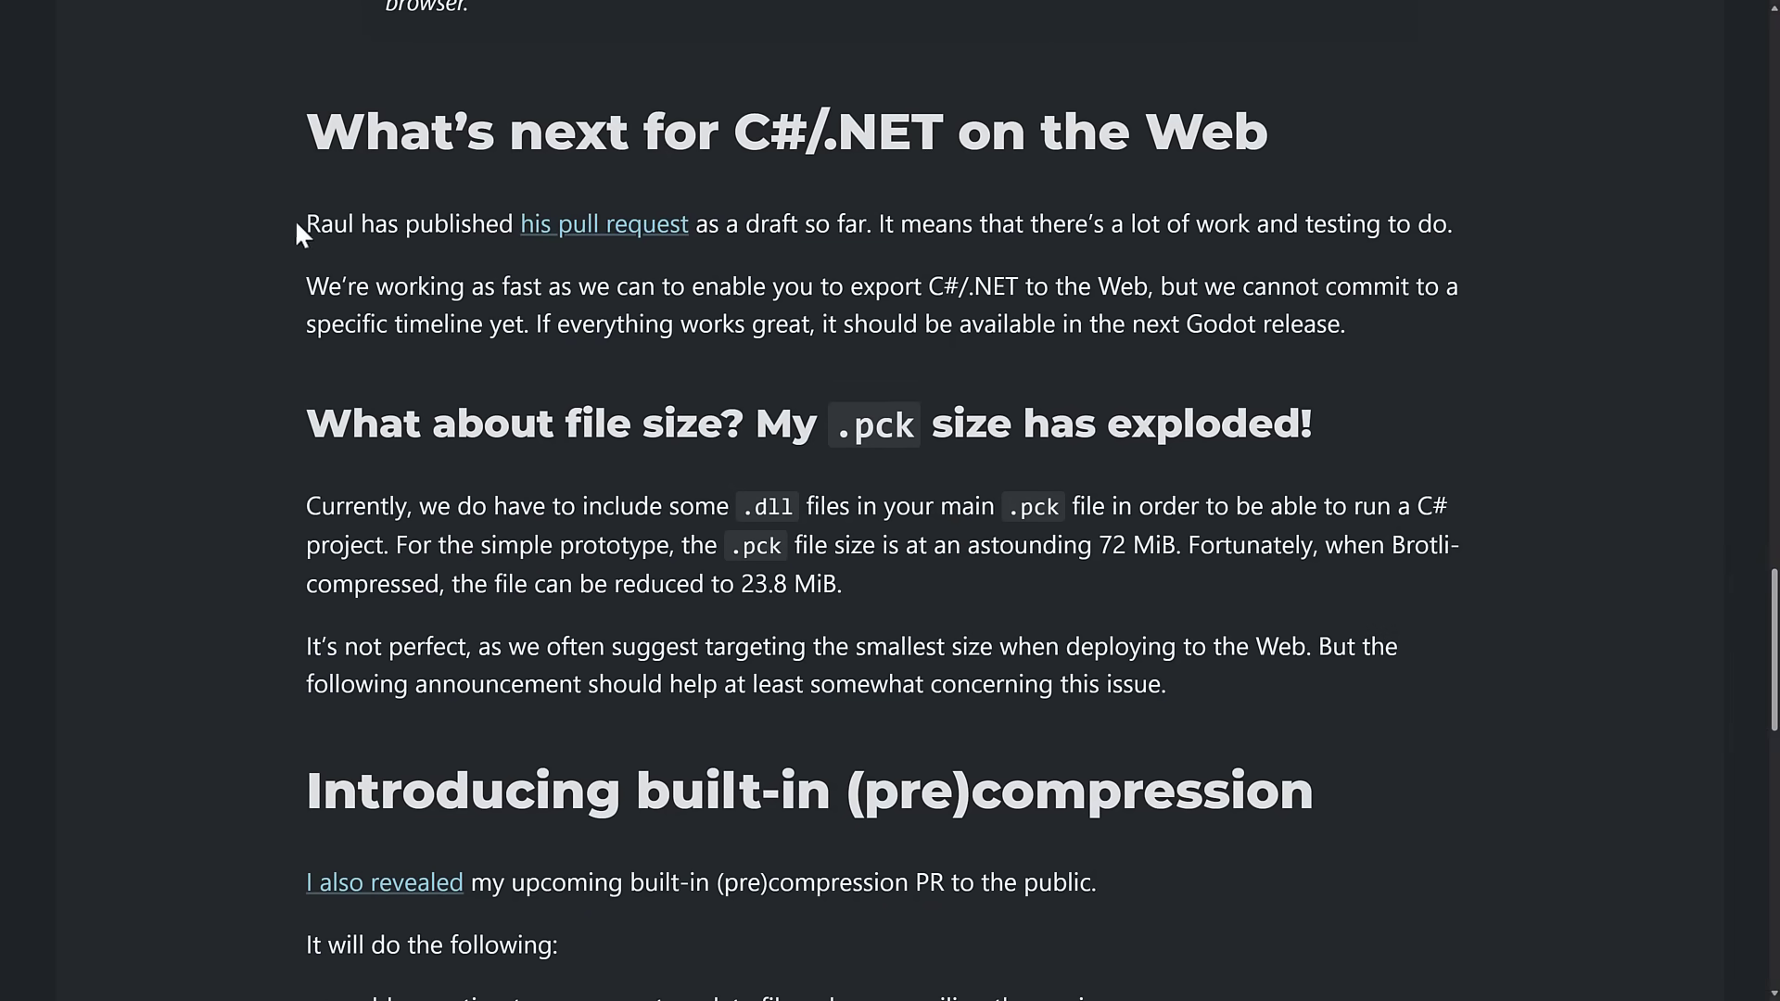
pyautogui.moveTo(299, 225); pyautogui.dragTo(1434, 334)
pyautogui.scroll(-3, 1192, 358)
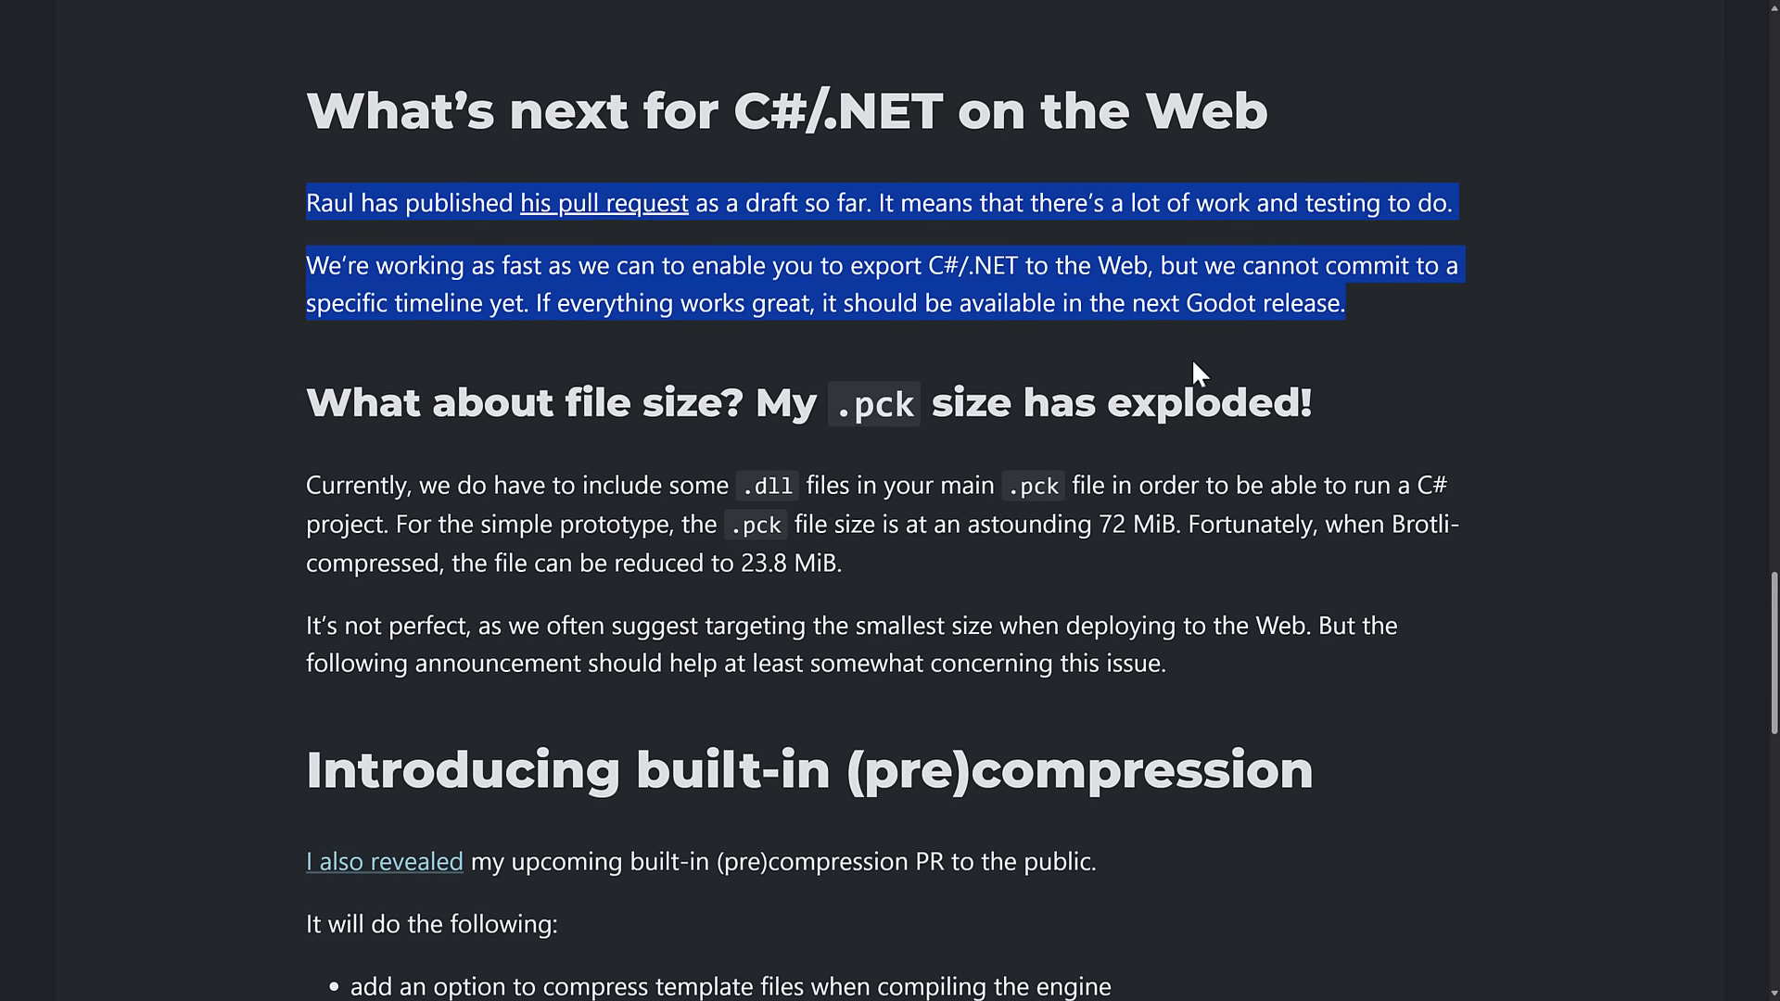
pyautogui.scroll(-1, 1192, 362)
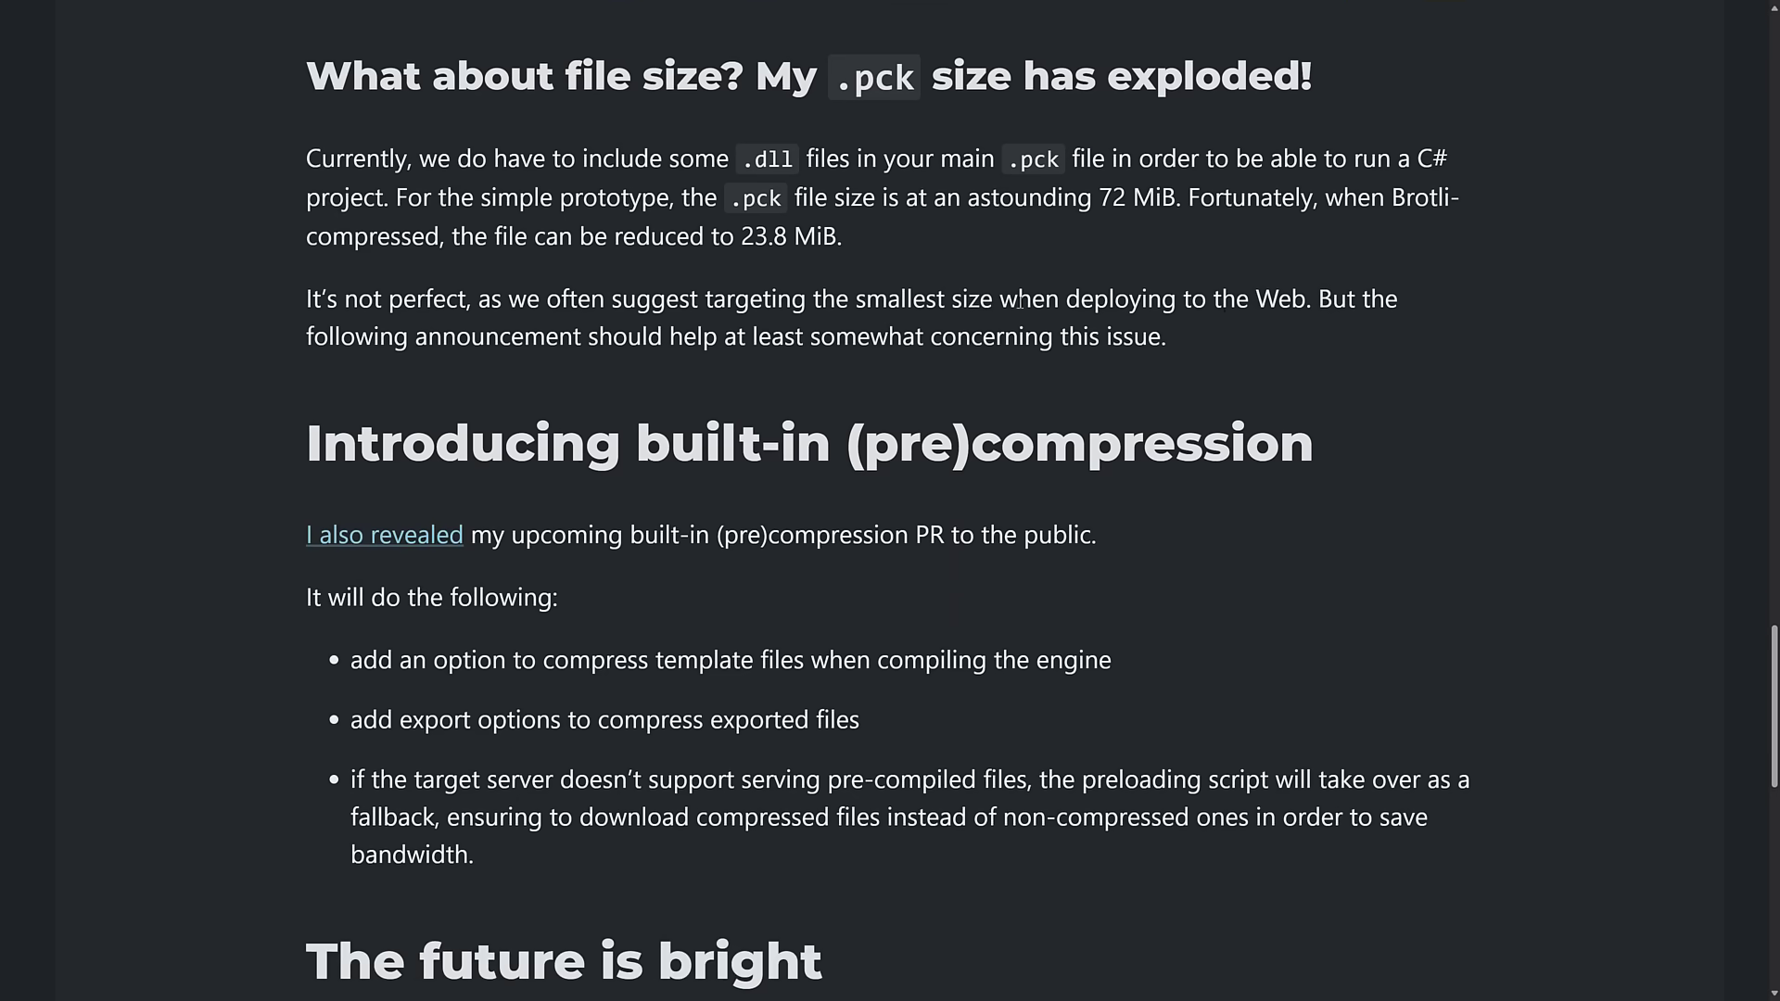
pyautogui.moveTo(939, 232); pyautogui.dragTo(366, 165)
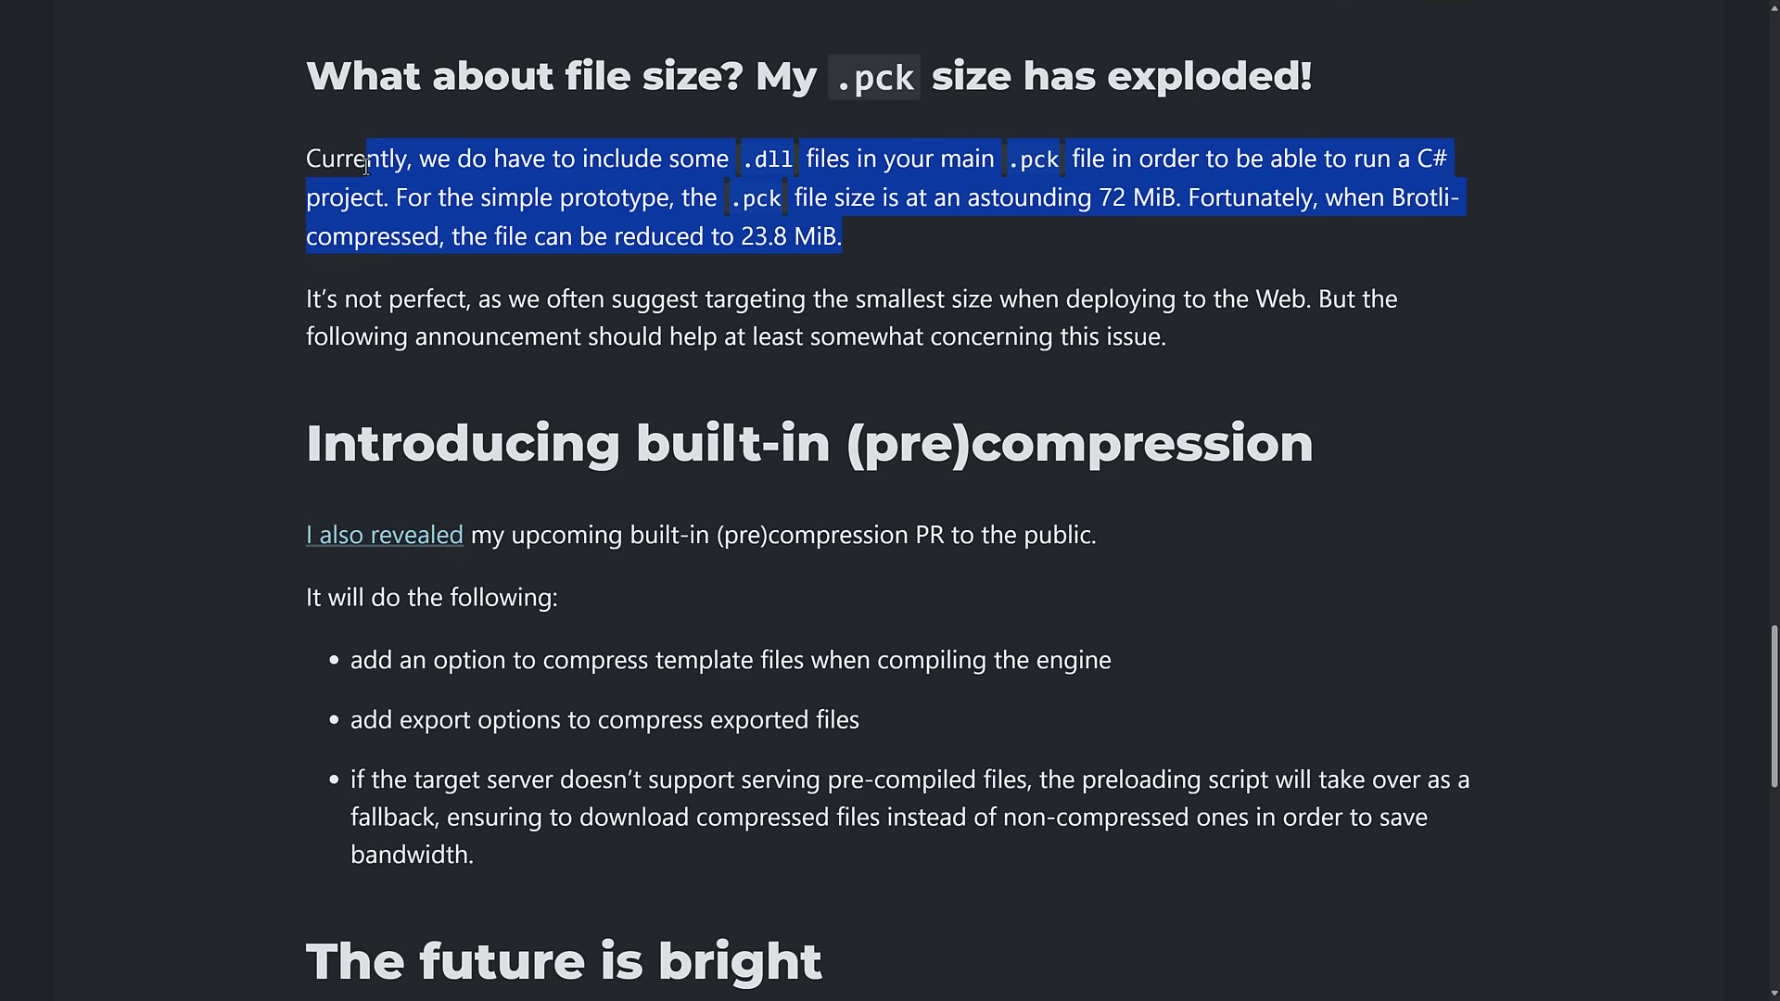
# Read the built-in (pre)compression section and the closing "The future is bright" paragraph, then return to the post's beginning.
pyautogui.scroll(-3, 438, 232)
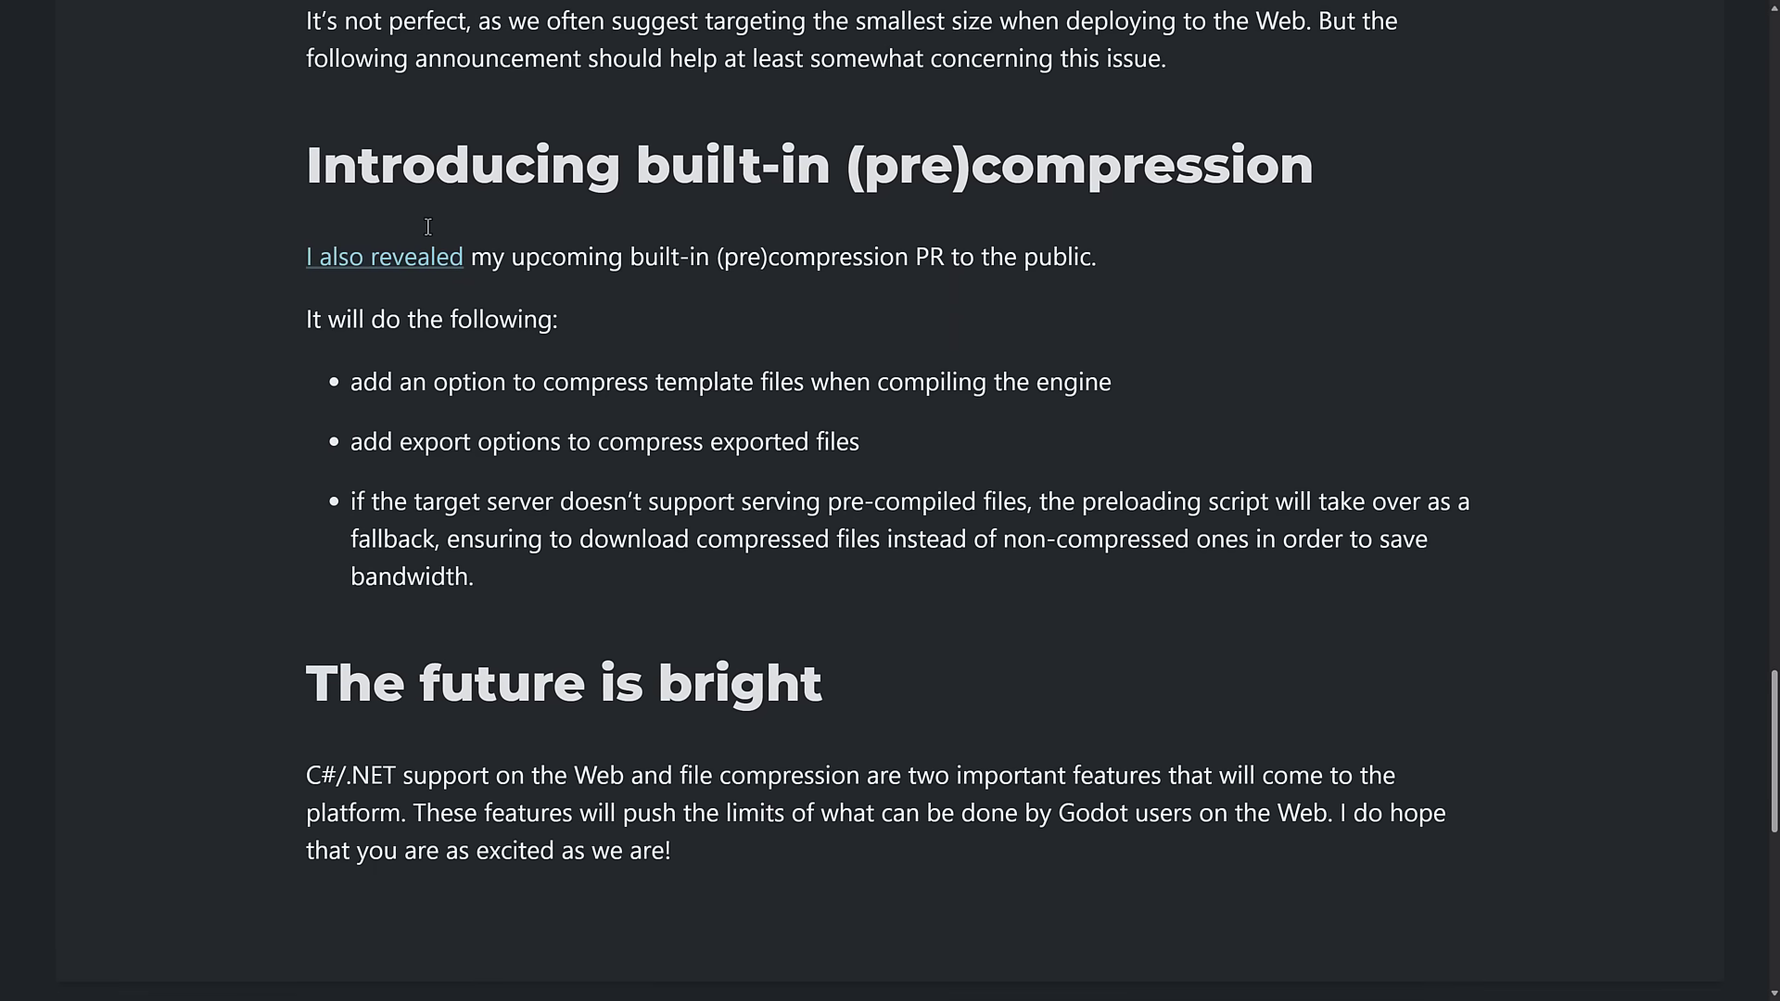
pyautogui.scroll(-3, 440, 230)
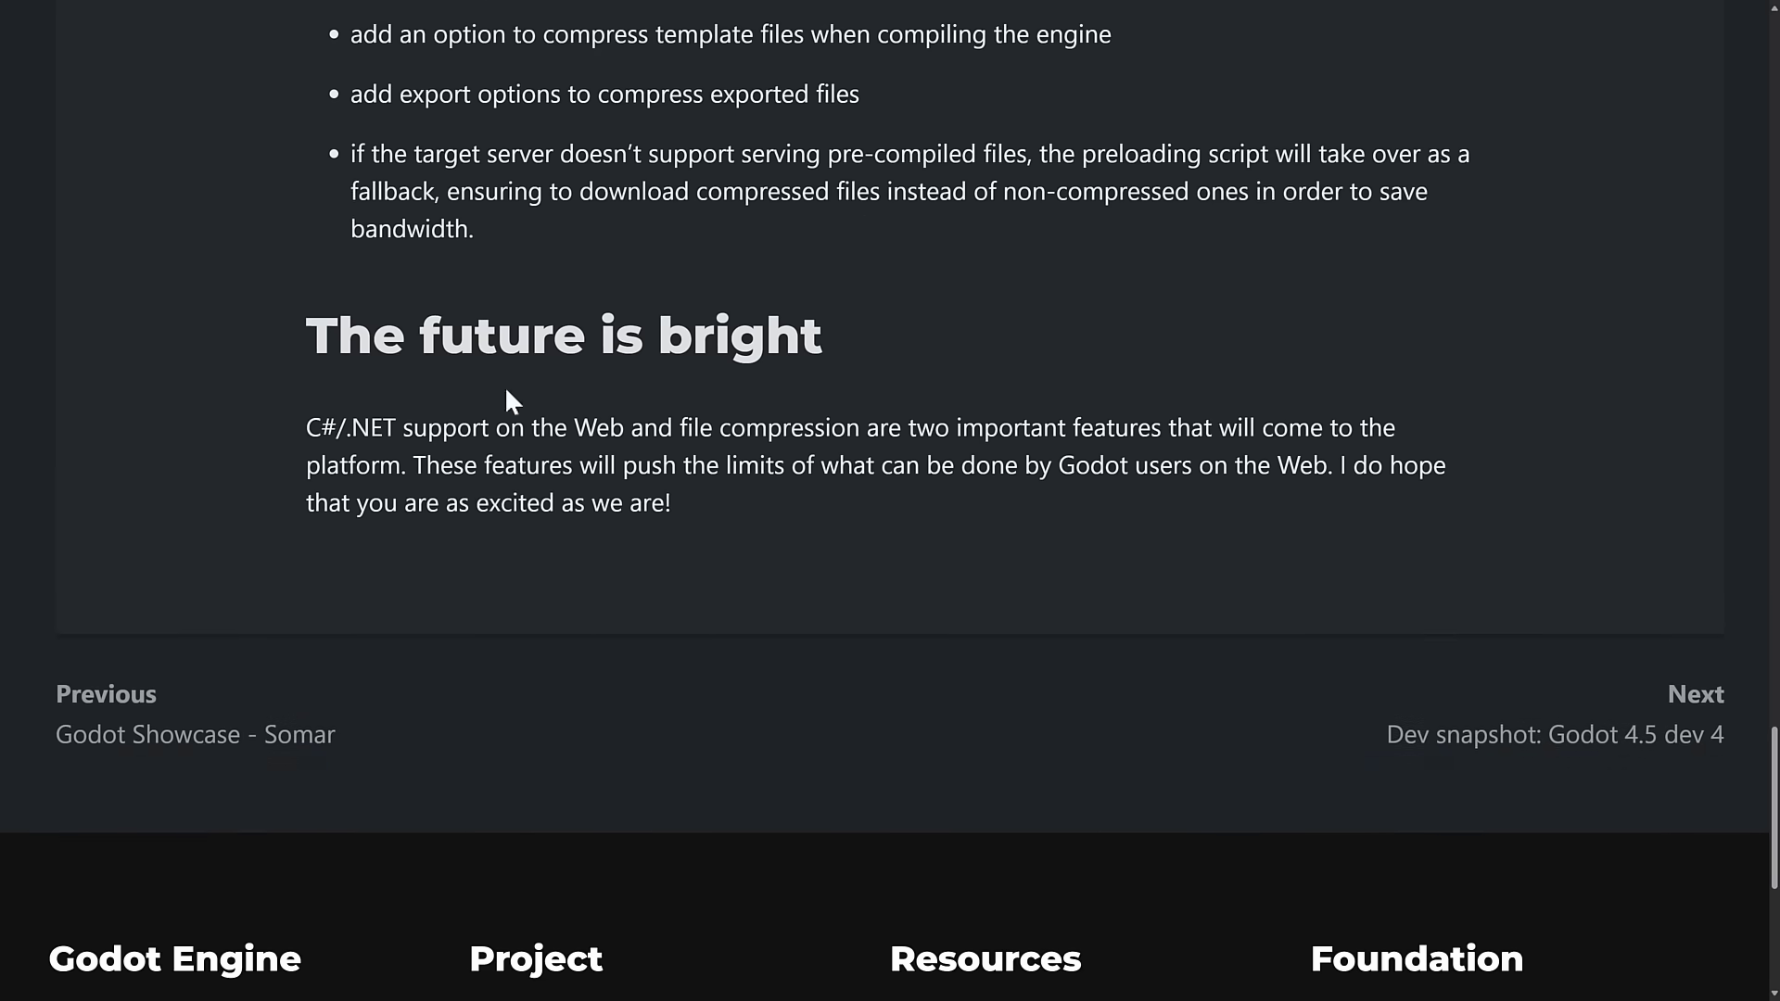
pyautogui.moveTo(316, 427); pyautogui.dragTo(1314, 496)
pyautogui.click(837, 430)
pyautogui.press('Home')
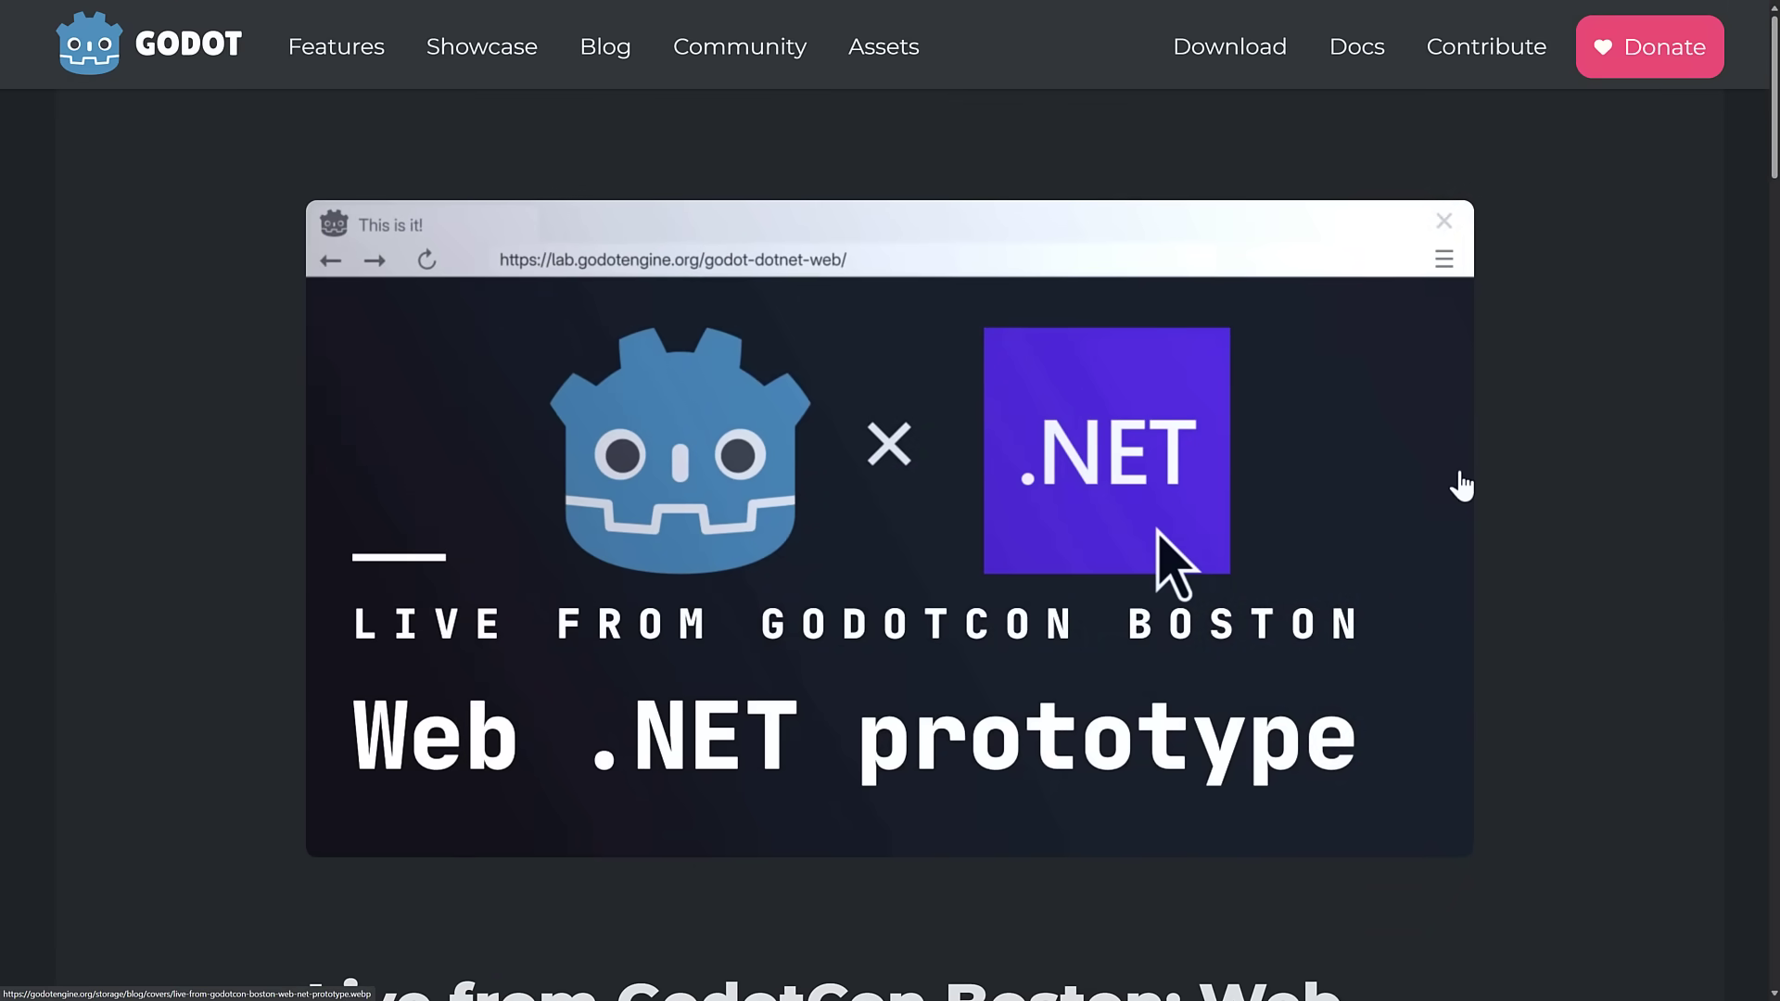
# Go back to the Godot 4.5 dev4 release notes and skim them in reverse from Downloads to Highlights.
pyautogui.press('End')
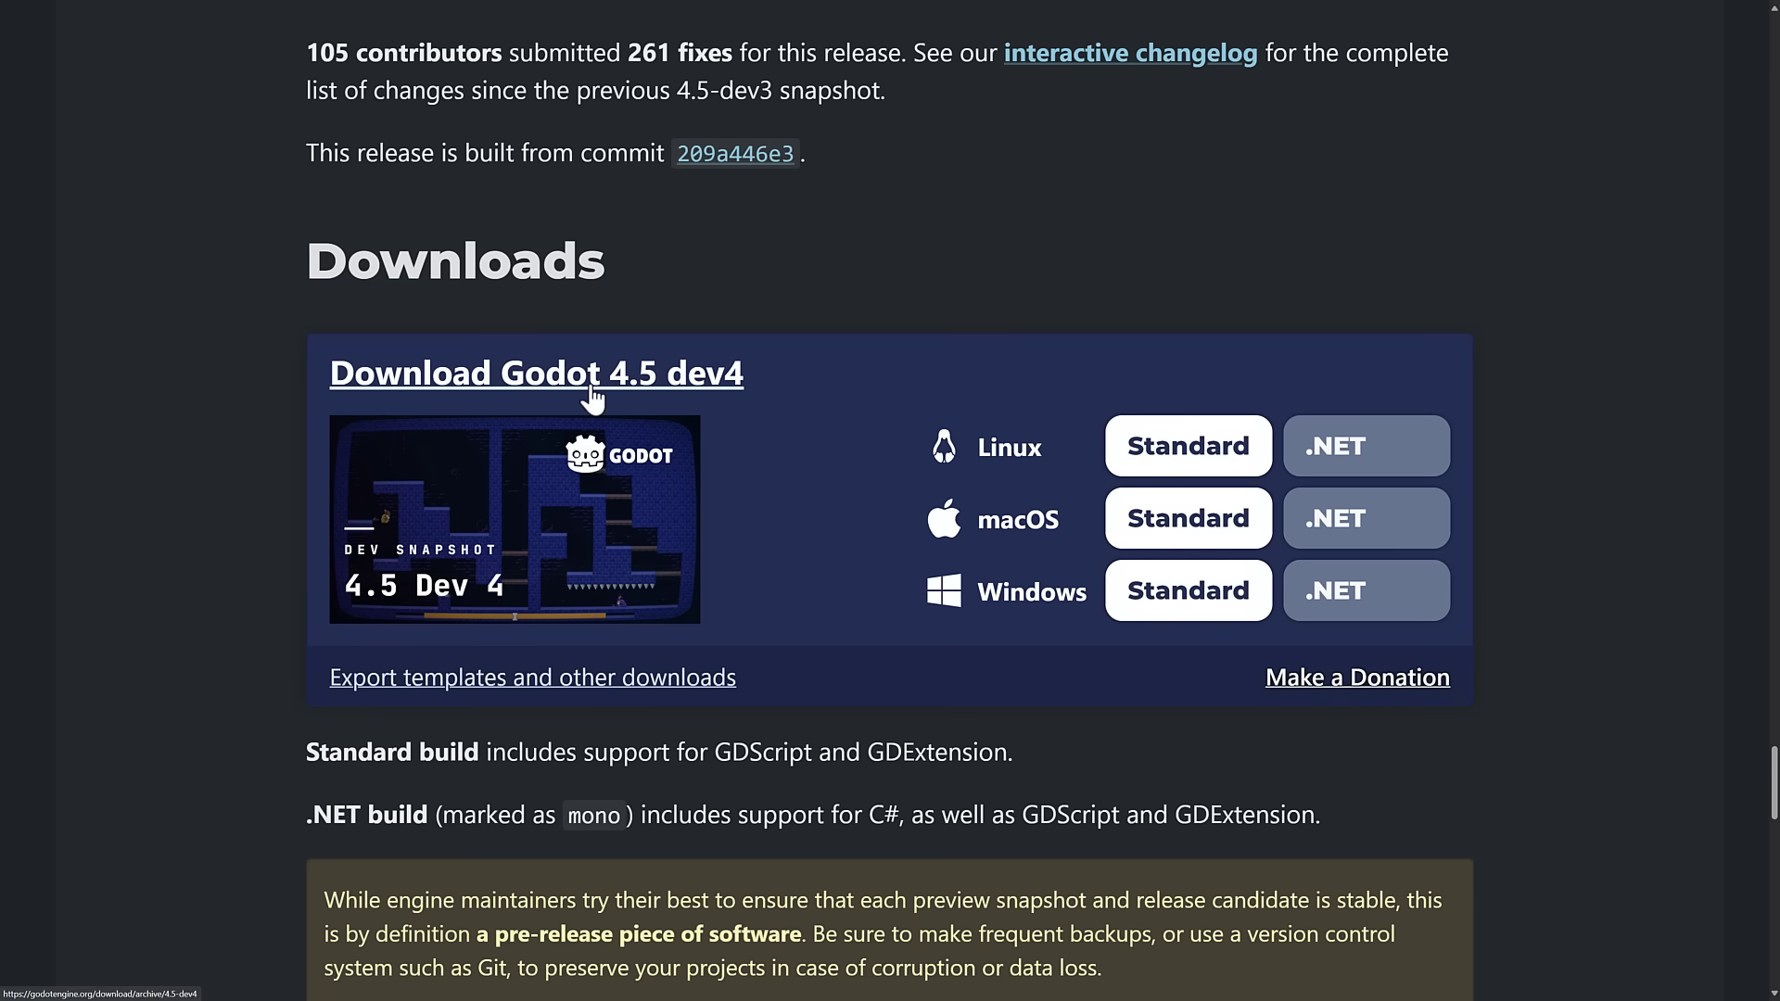
pyautogui.scroll(20, 1175, 685)
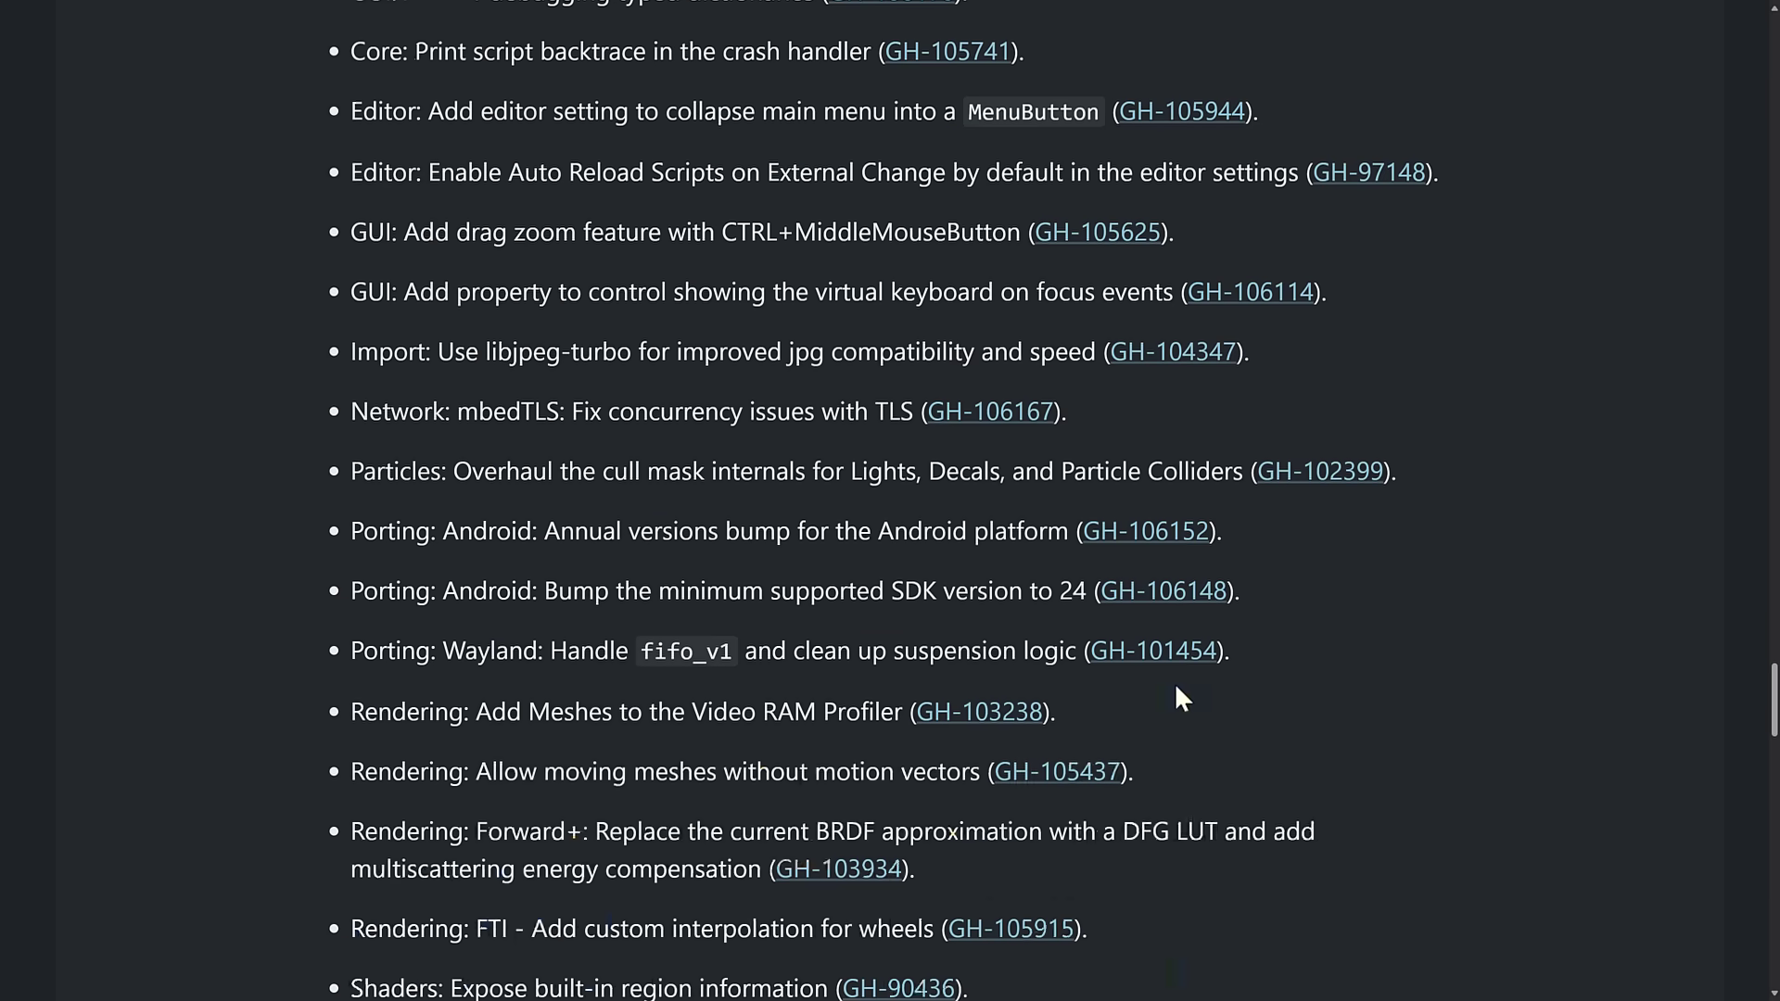
pyautogui.scroll(20, 1174, 684)
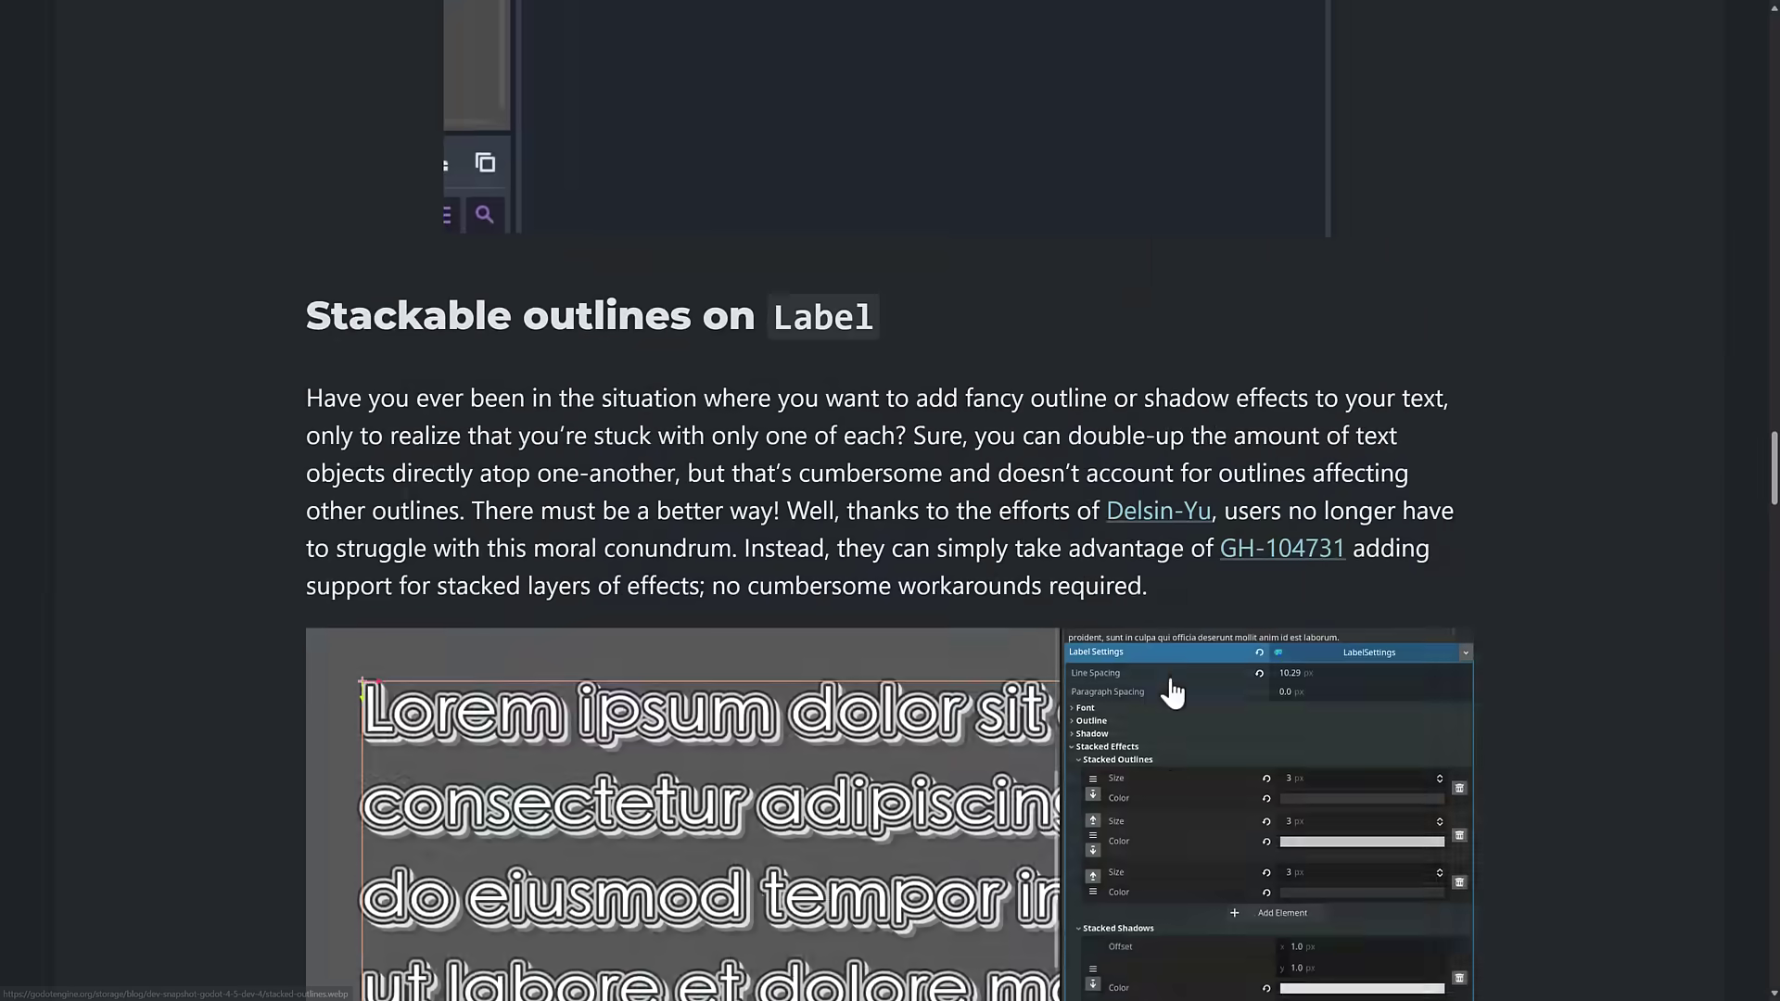
pyautogui.scroll(20, 1174, 691)
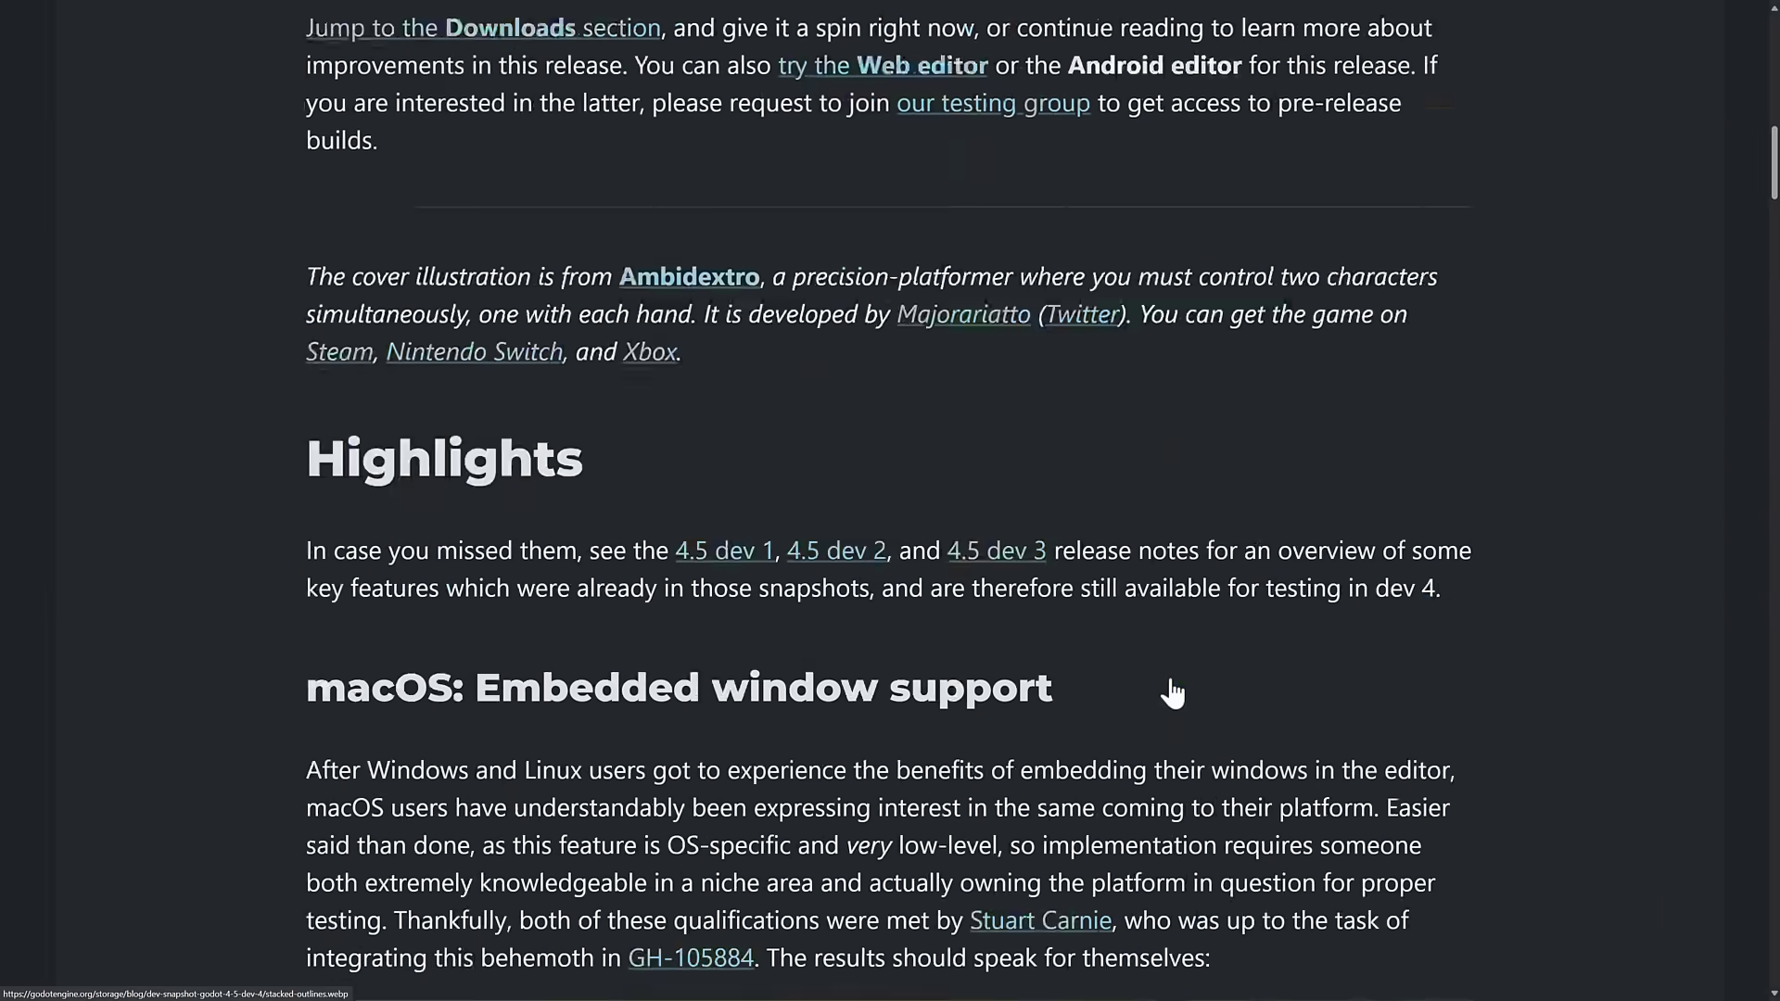